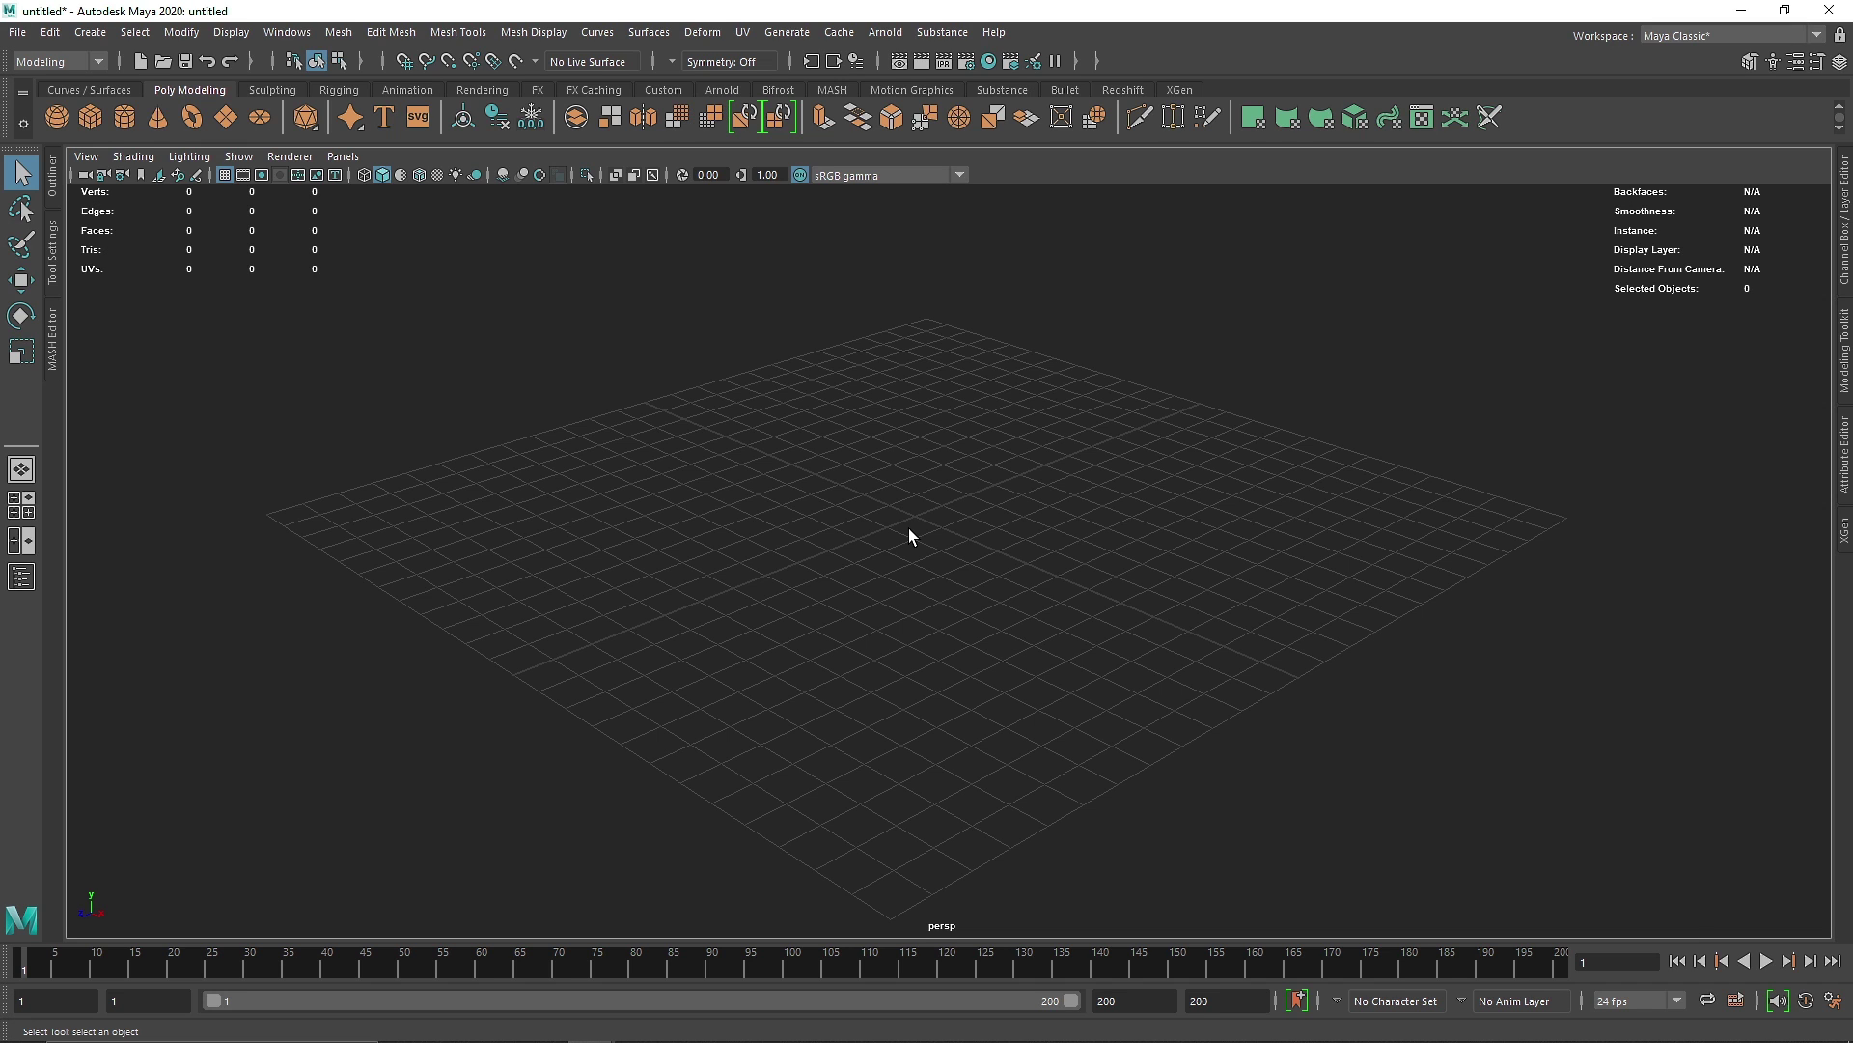
# Create a polygon platonic solid at the grid's centre and open its polyPlatonic creation attributes.
pyautogui.click(307, 133)
pyautogui.keyDown('alt'); pyautogui.moveTo(778, 331); pyautogui.dragTo(927, 410); pyautogui.keyUp('alt')
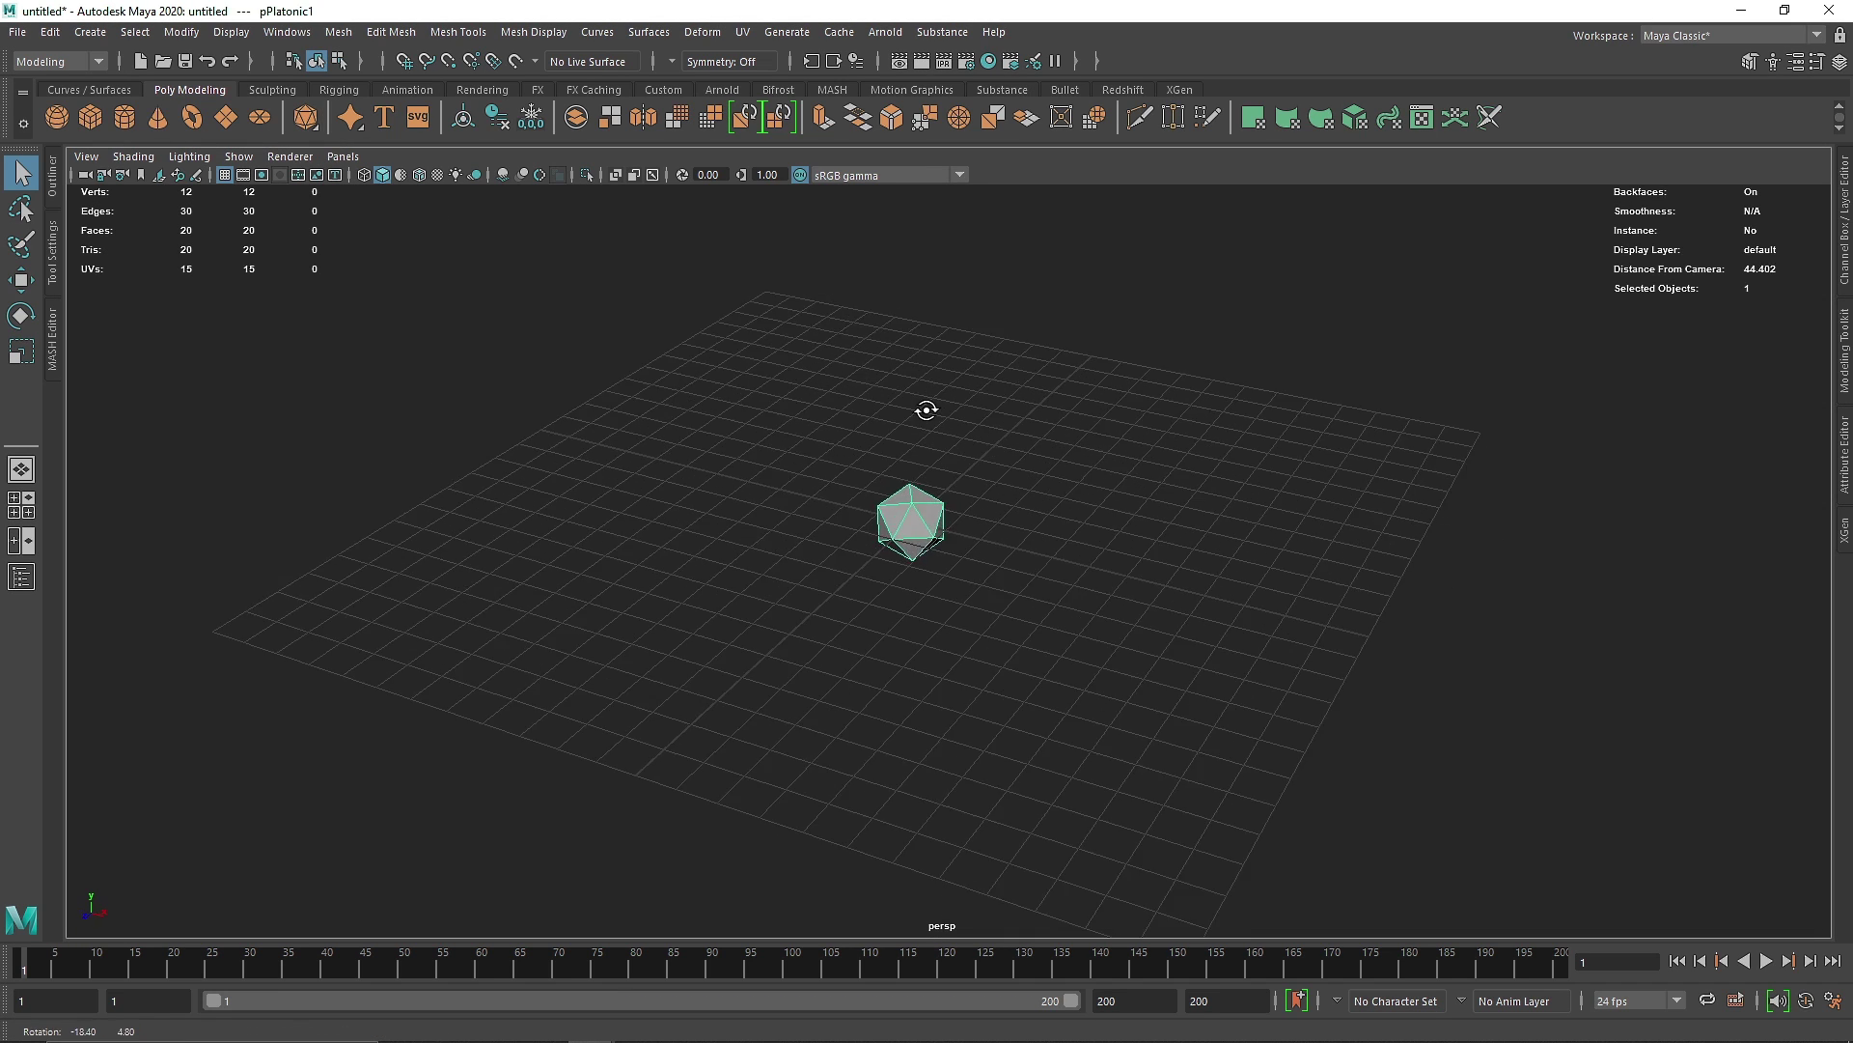
pyautogui.click(1846, 461)
pyautogui.click(1592, 191)
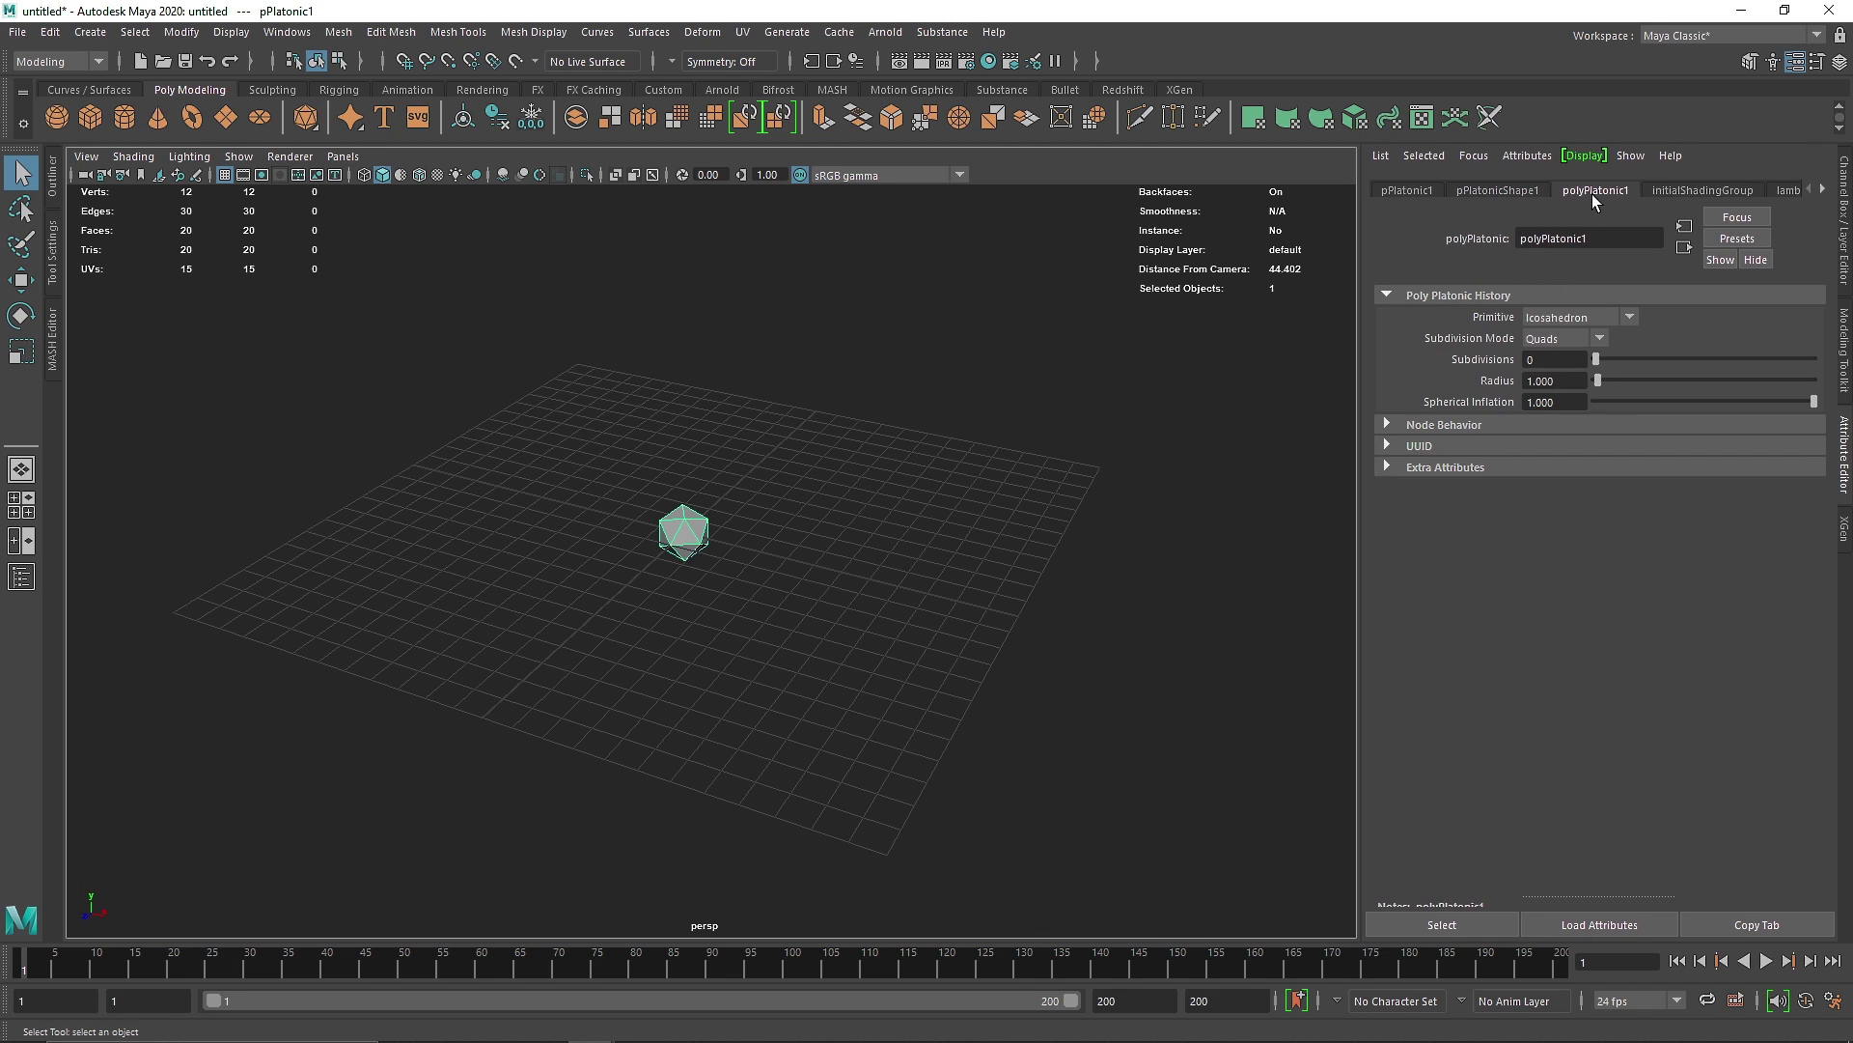
# Change the platonic solid's primitive type to Tetrahedron and set its subdivisions to 3.
pyautogui.click(1552, 318)
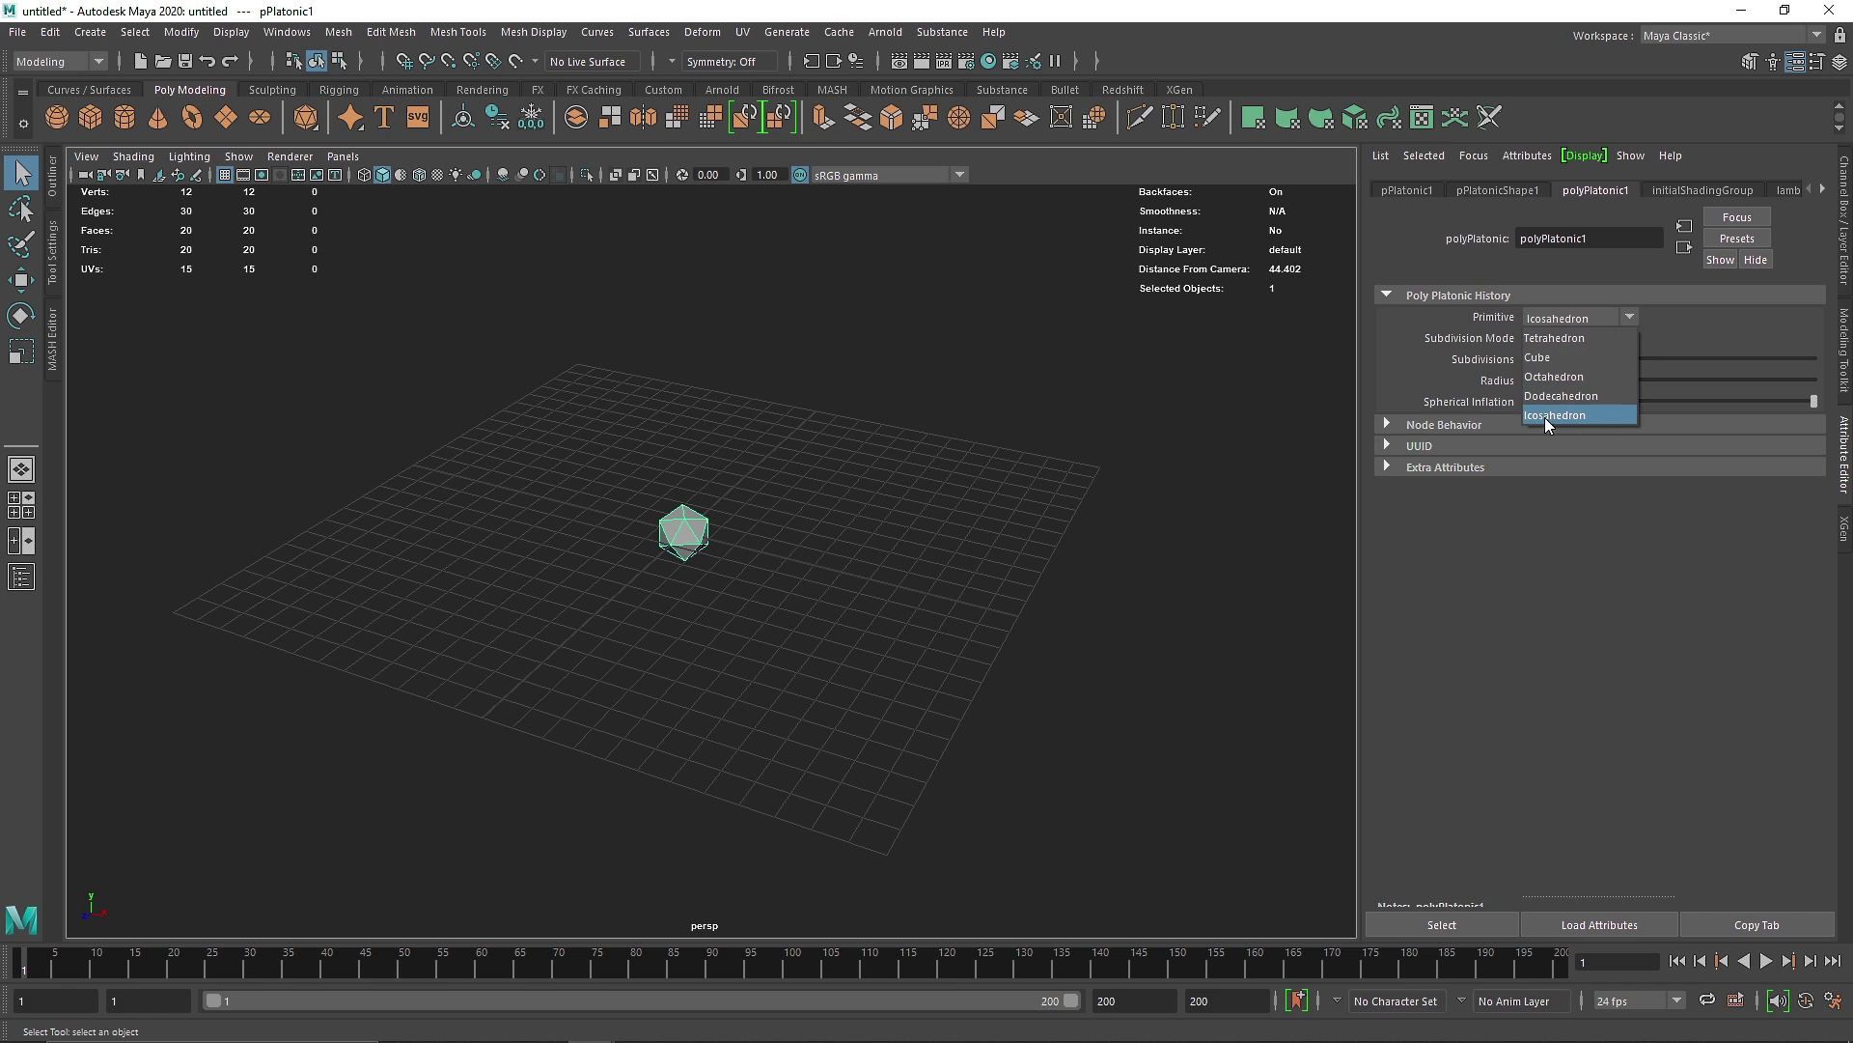
pyautogui.click(1557, 337)
pyautogui.scroll(3, 739, 553)
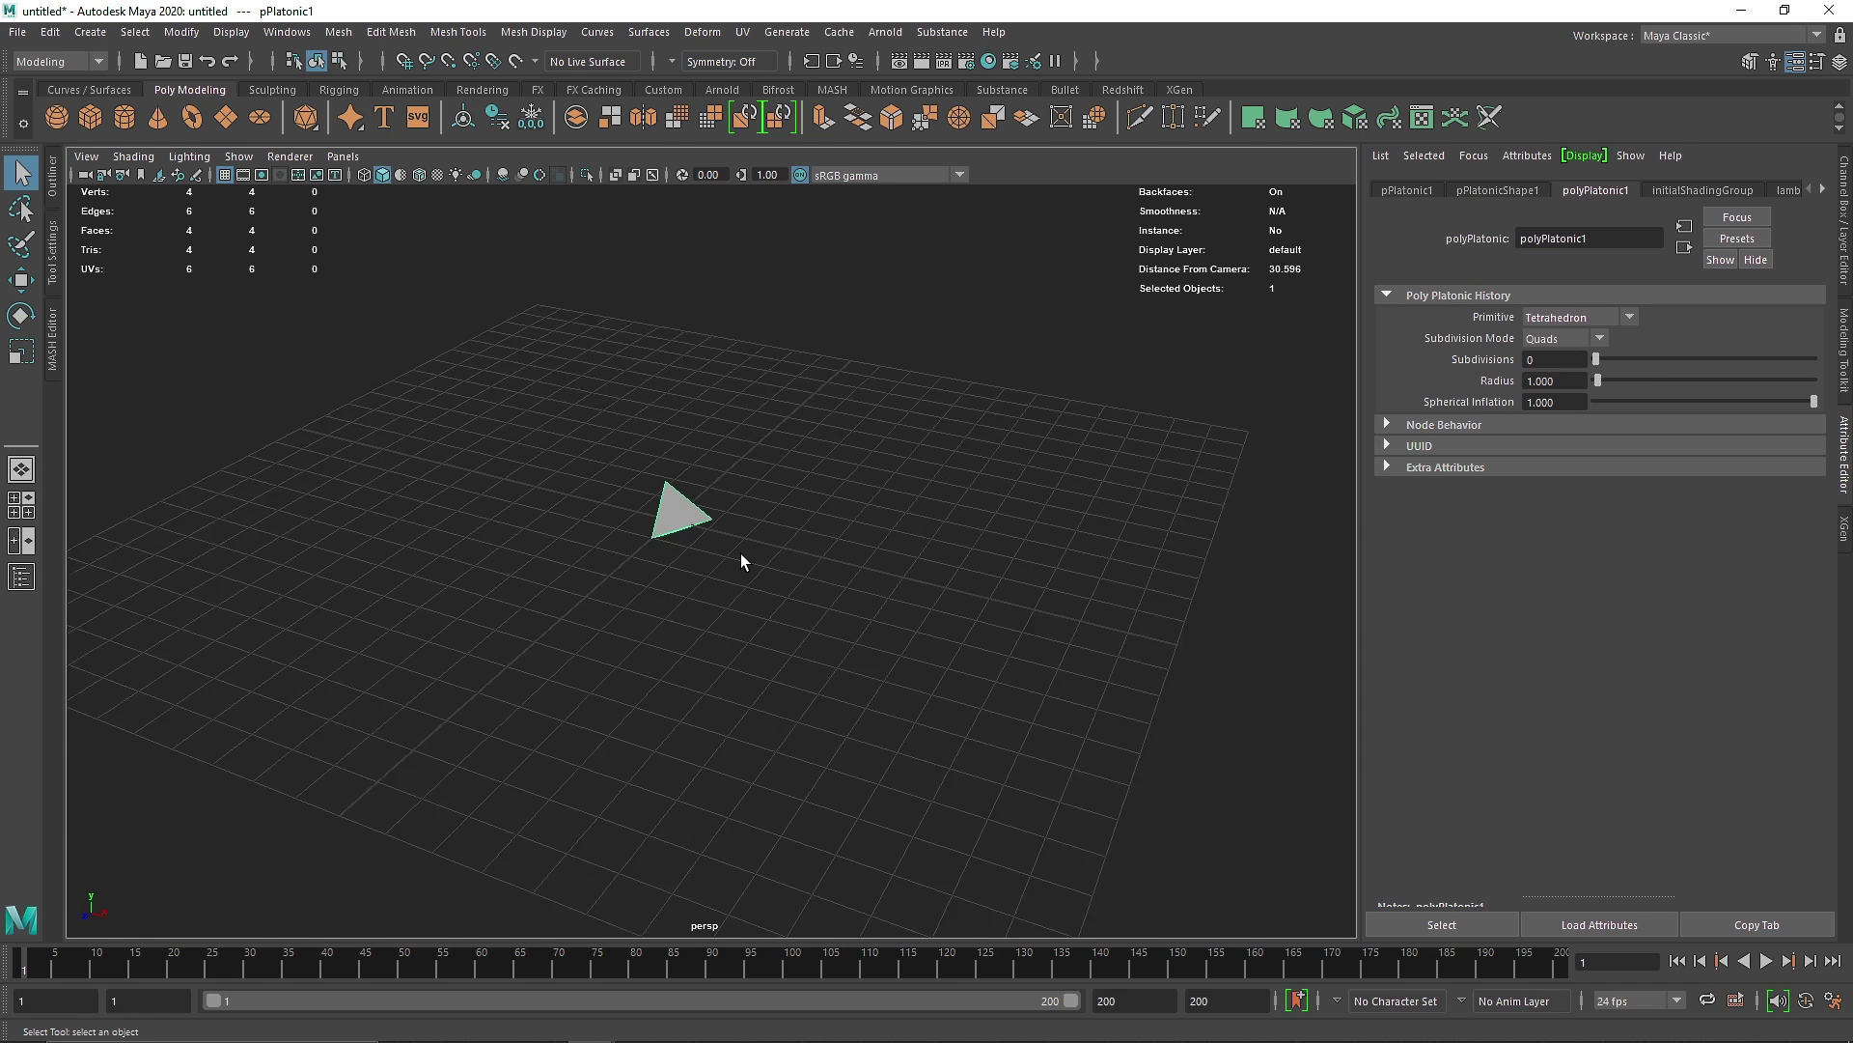
pyautogui.scroll(3, 740, 553)
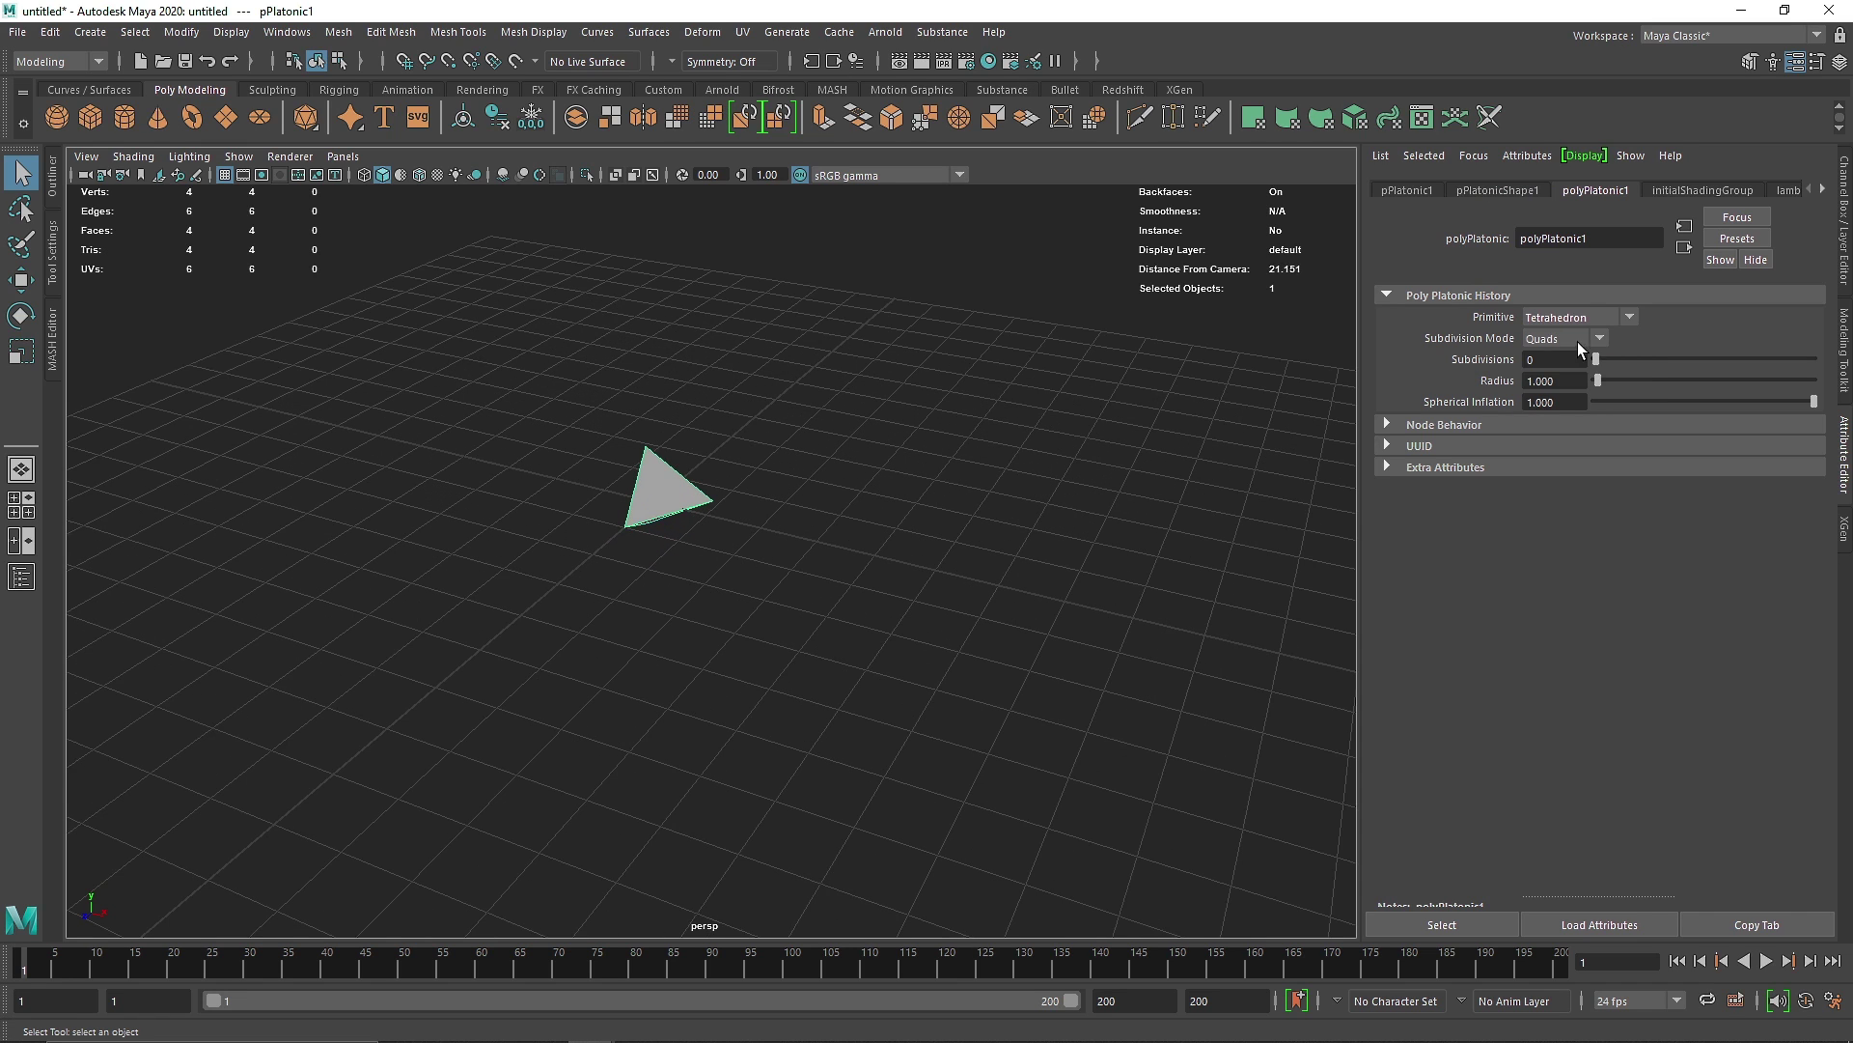
pyautogui.click(1545, 338)
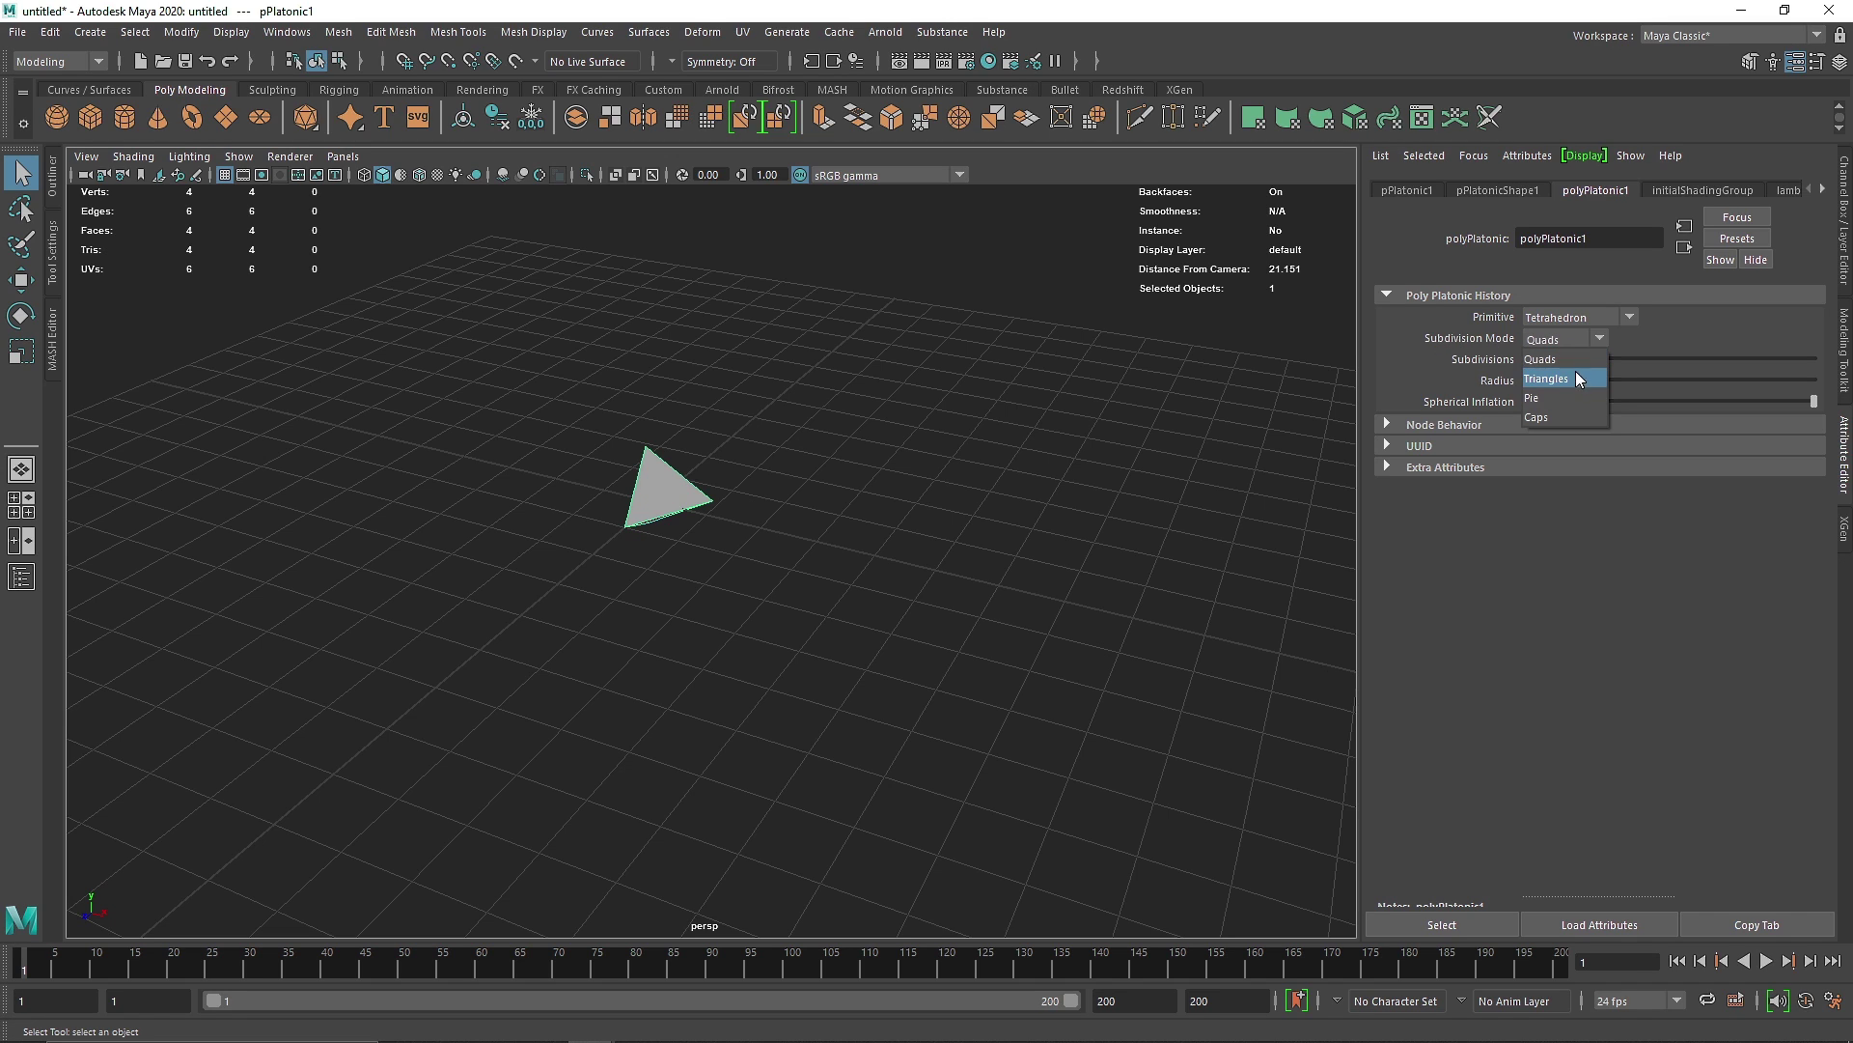
pyautogui.click(1637, 553)
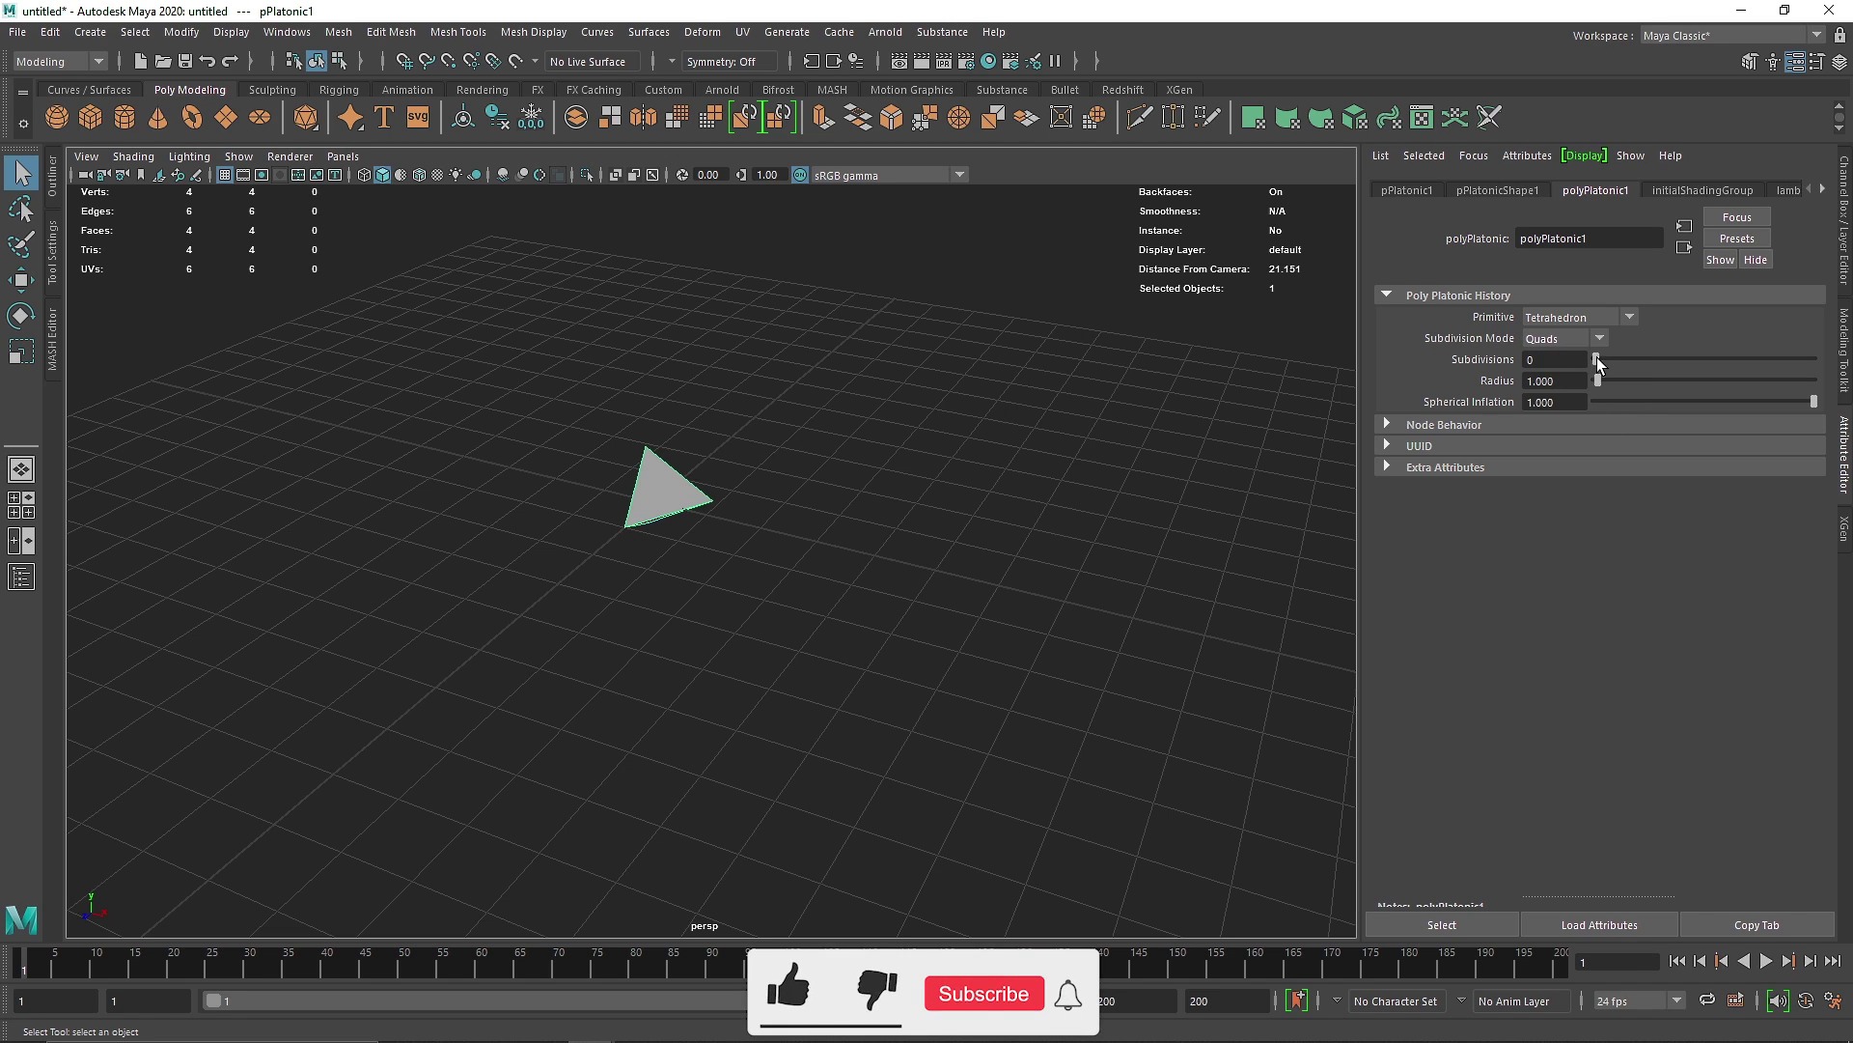
pyautogui.moveTo(1597, 359); pyautogui.dragTo(1704, 357)
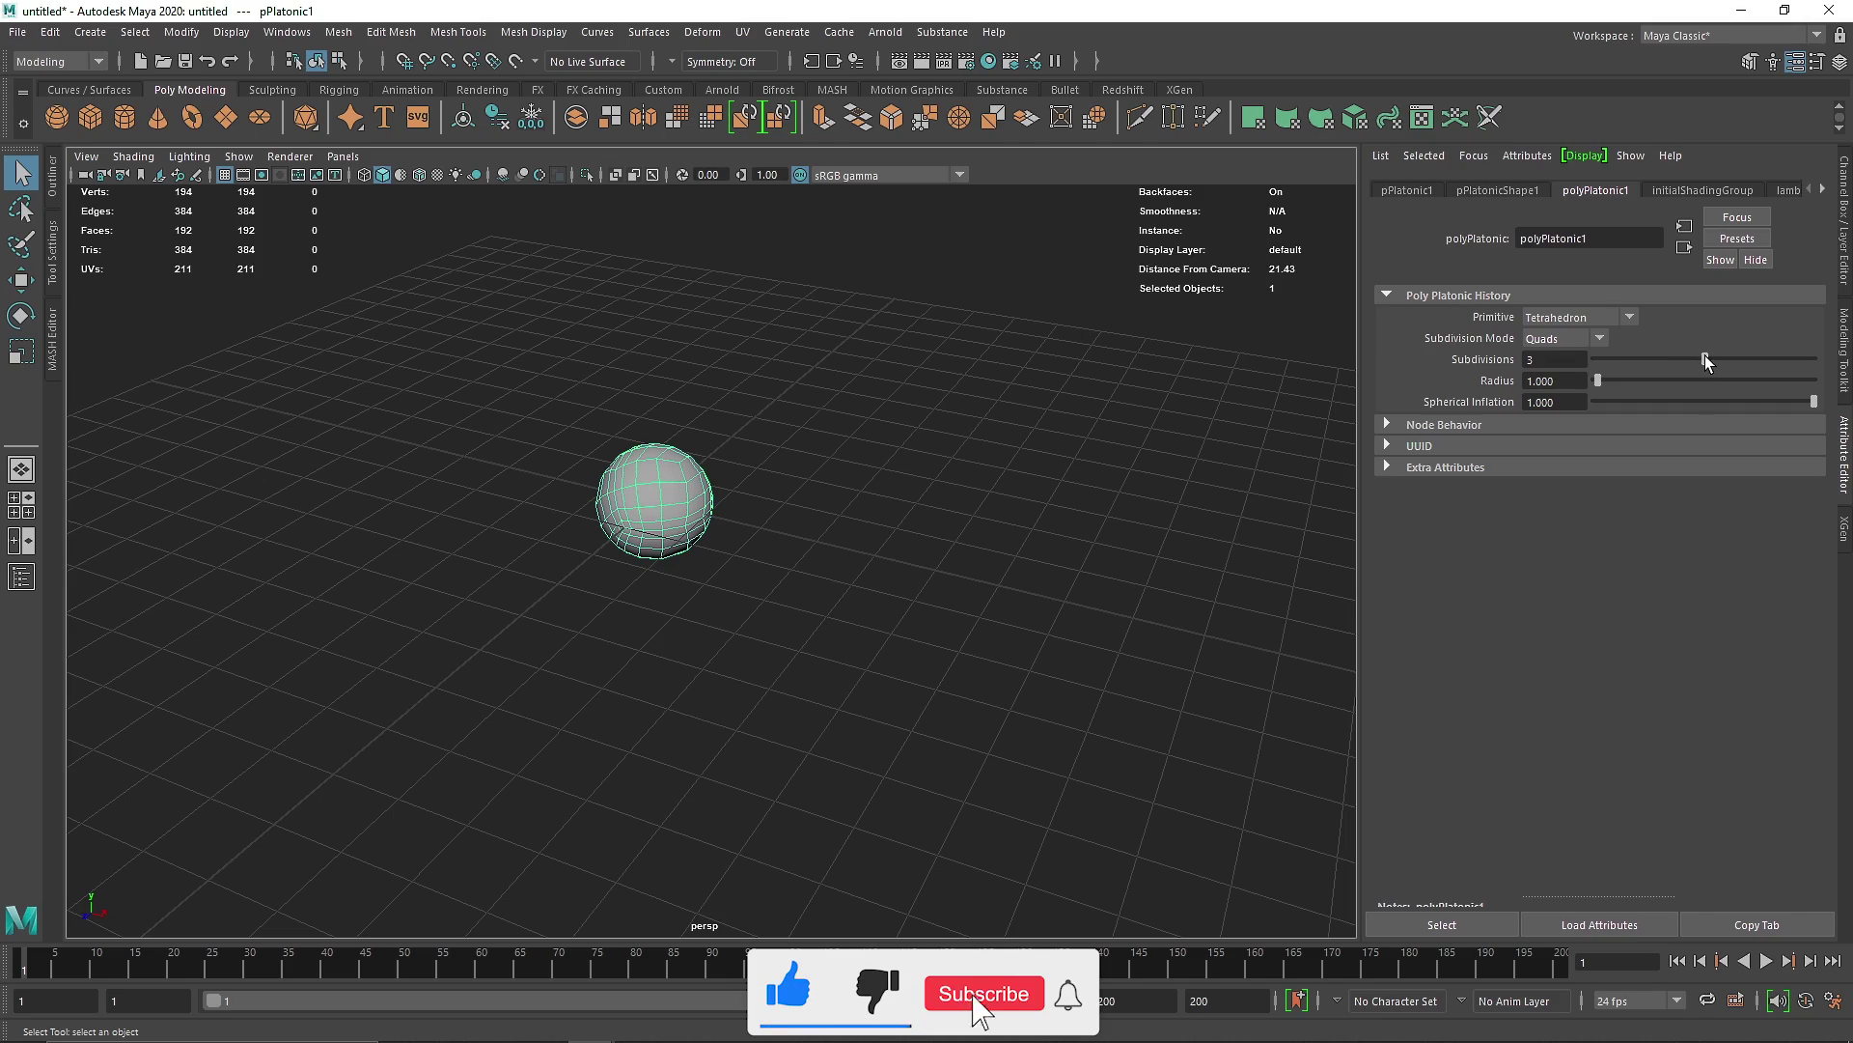
# Set the platonic solid's radius to 2, keeping its spherical inflation at the maximum.
pyautogui.moveTo(1597, 380); pyautogui.dragTo(1621, 386)
pyautogui.doubleClick(1549, 381)
pyautogui.write('2')
pyautogui.click(1555, 403)
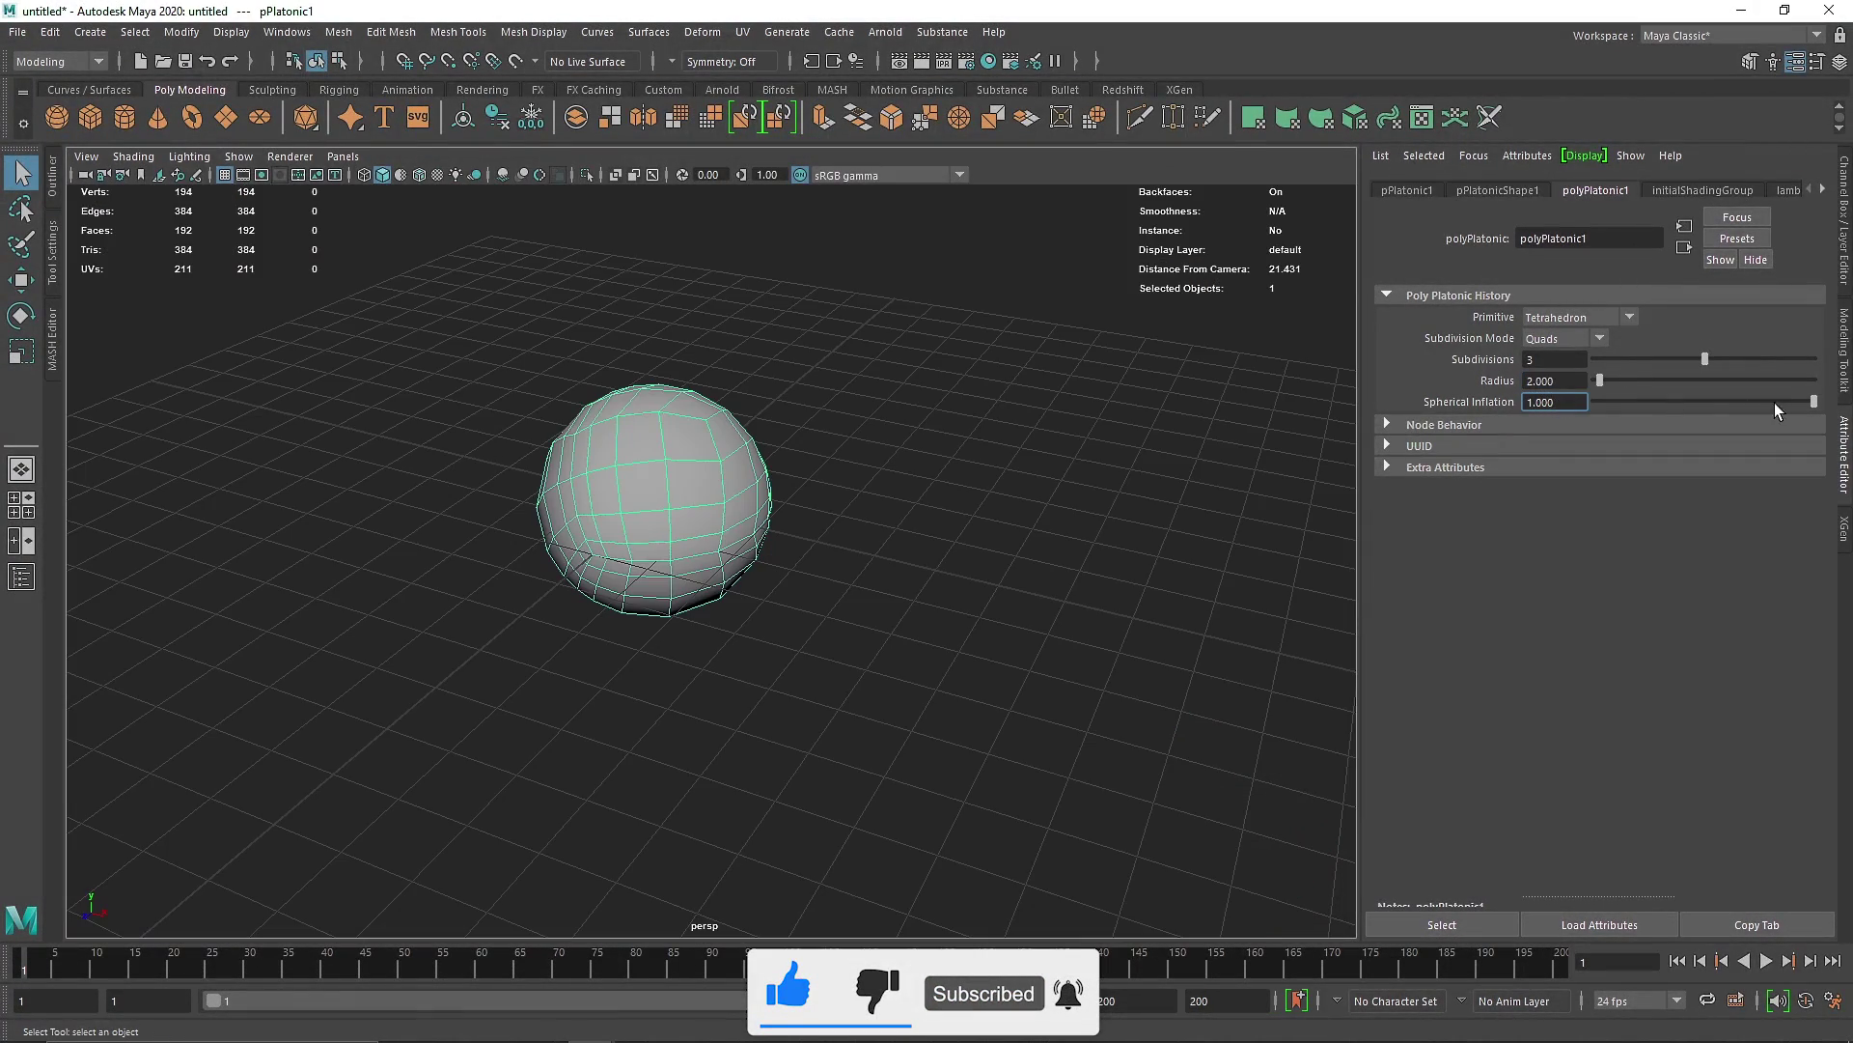
pyautogui.moveTo(1813, 400)
pyautogui.mouseDown()
pyautogui.moveTo(1566, 400)
pyautogui.moveTo(1846, 415)
pyautogui.mouseUp()
# Change the primitive type to Octahedron and its subdivision mode to Triangles.
pyautogui.click(1549, 321)
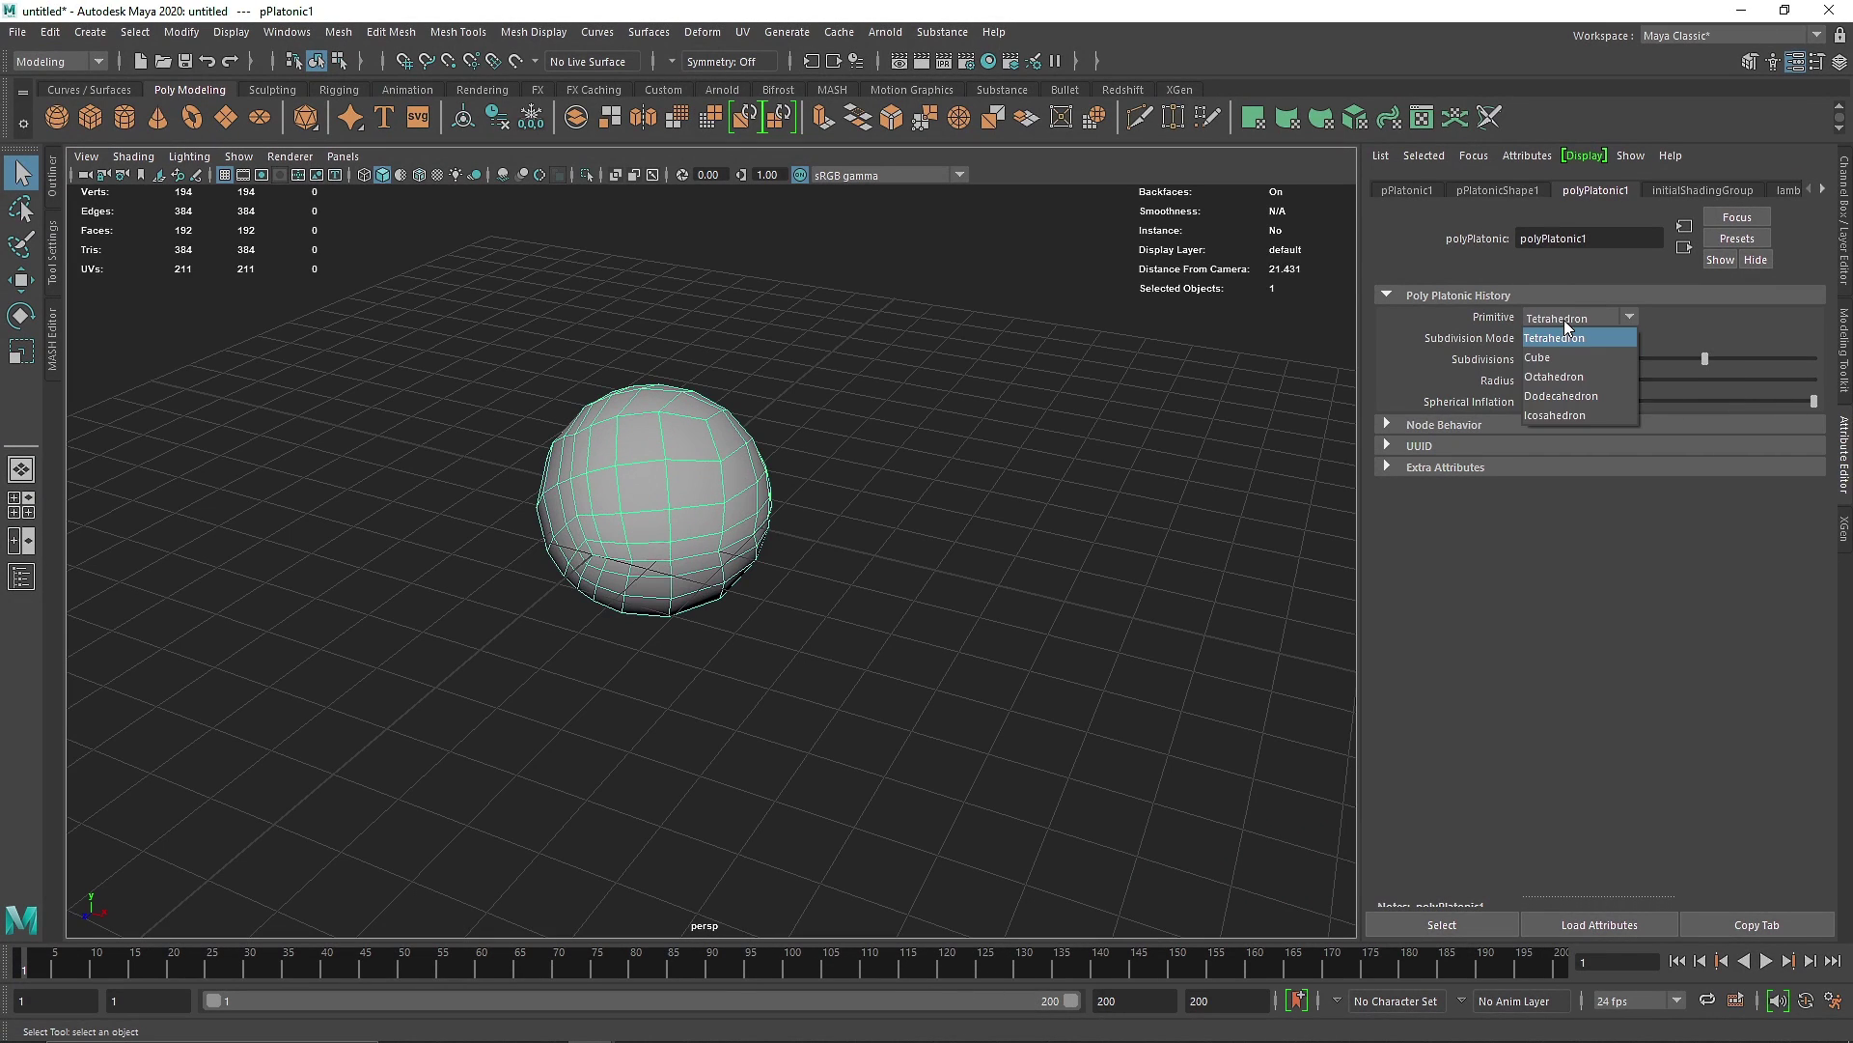
pyautogui.click(1574, 377)
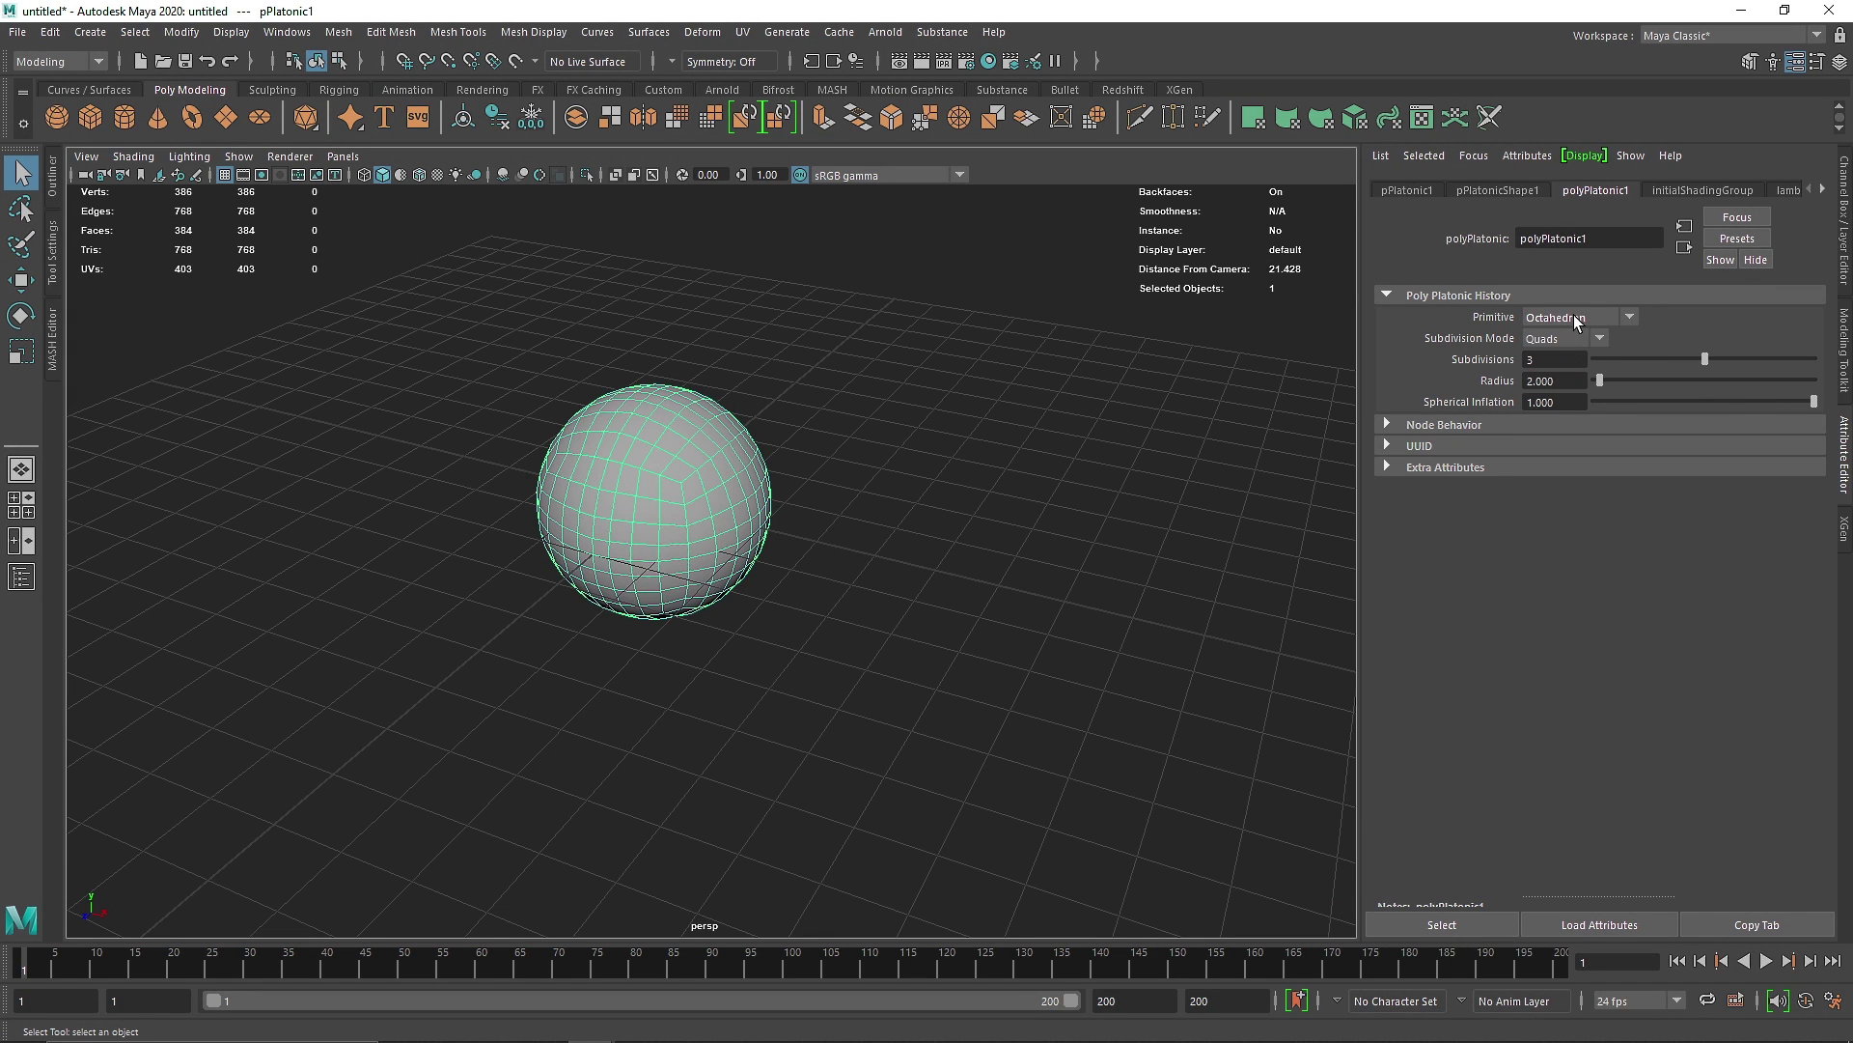
pyautogui.click(1578, 338)
pyautogui.click(1567, 379)
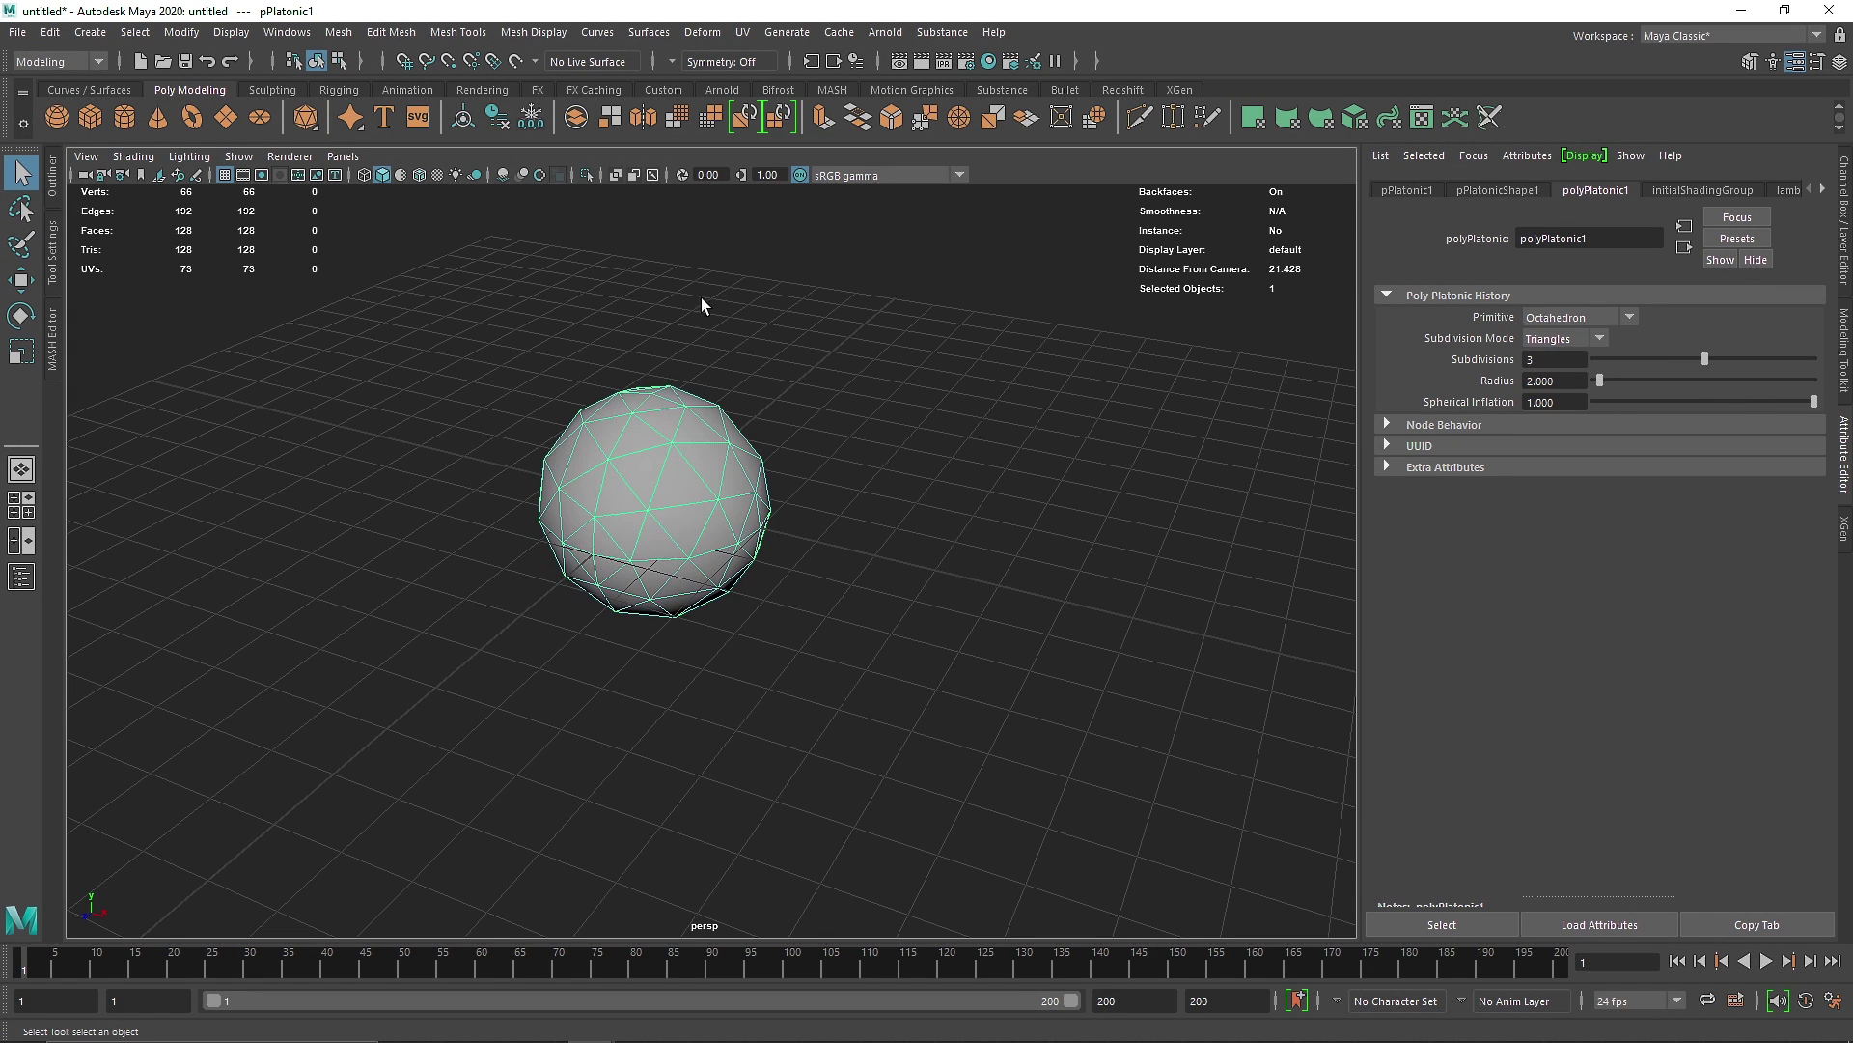
# Change the primitive type to Dodecahedron with Caps subdivision mode and 2 subdivisions.
pyautogui.click(1574, 318)
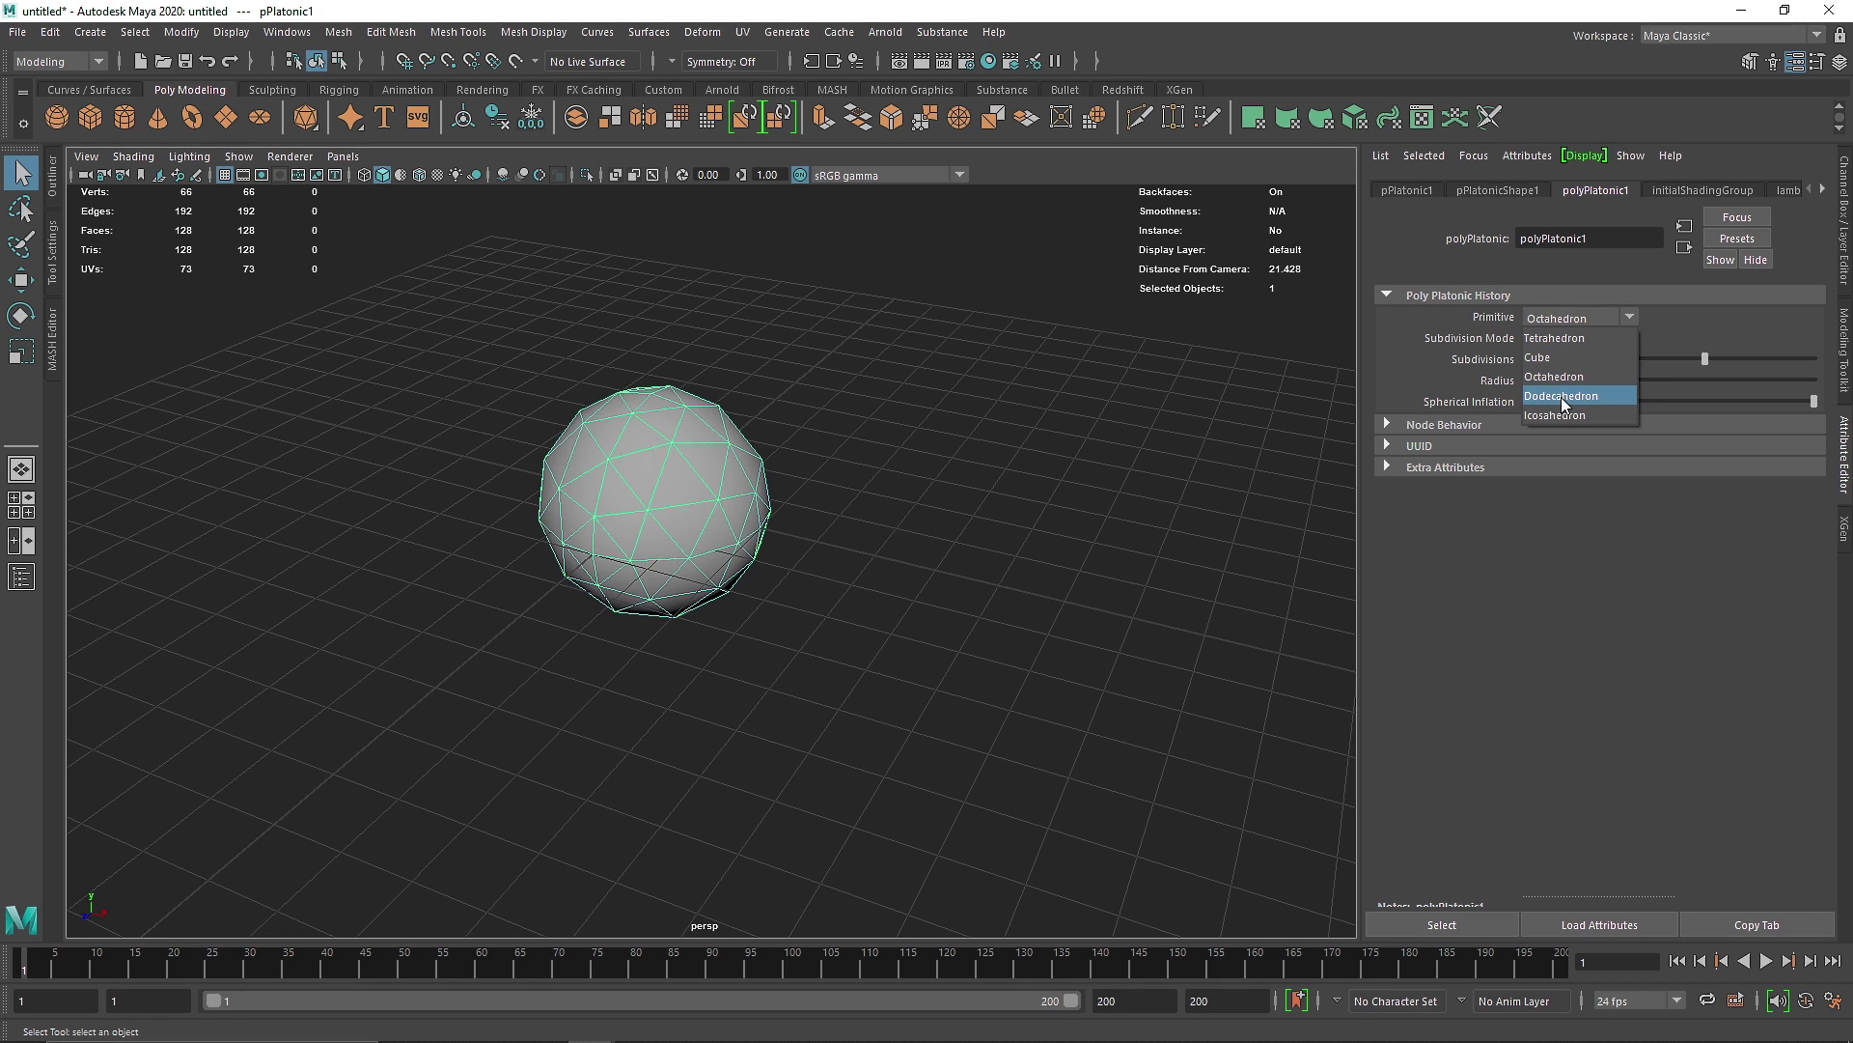
pyautogui.click(1560, 396)
pyautogui.click(1550, 344)
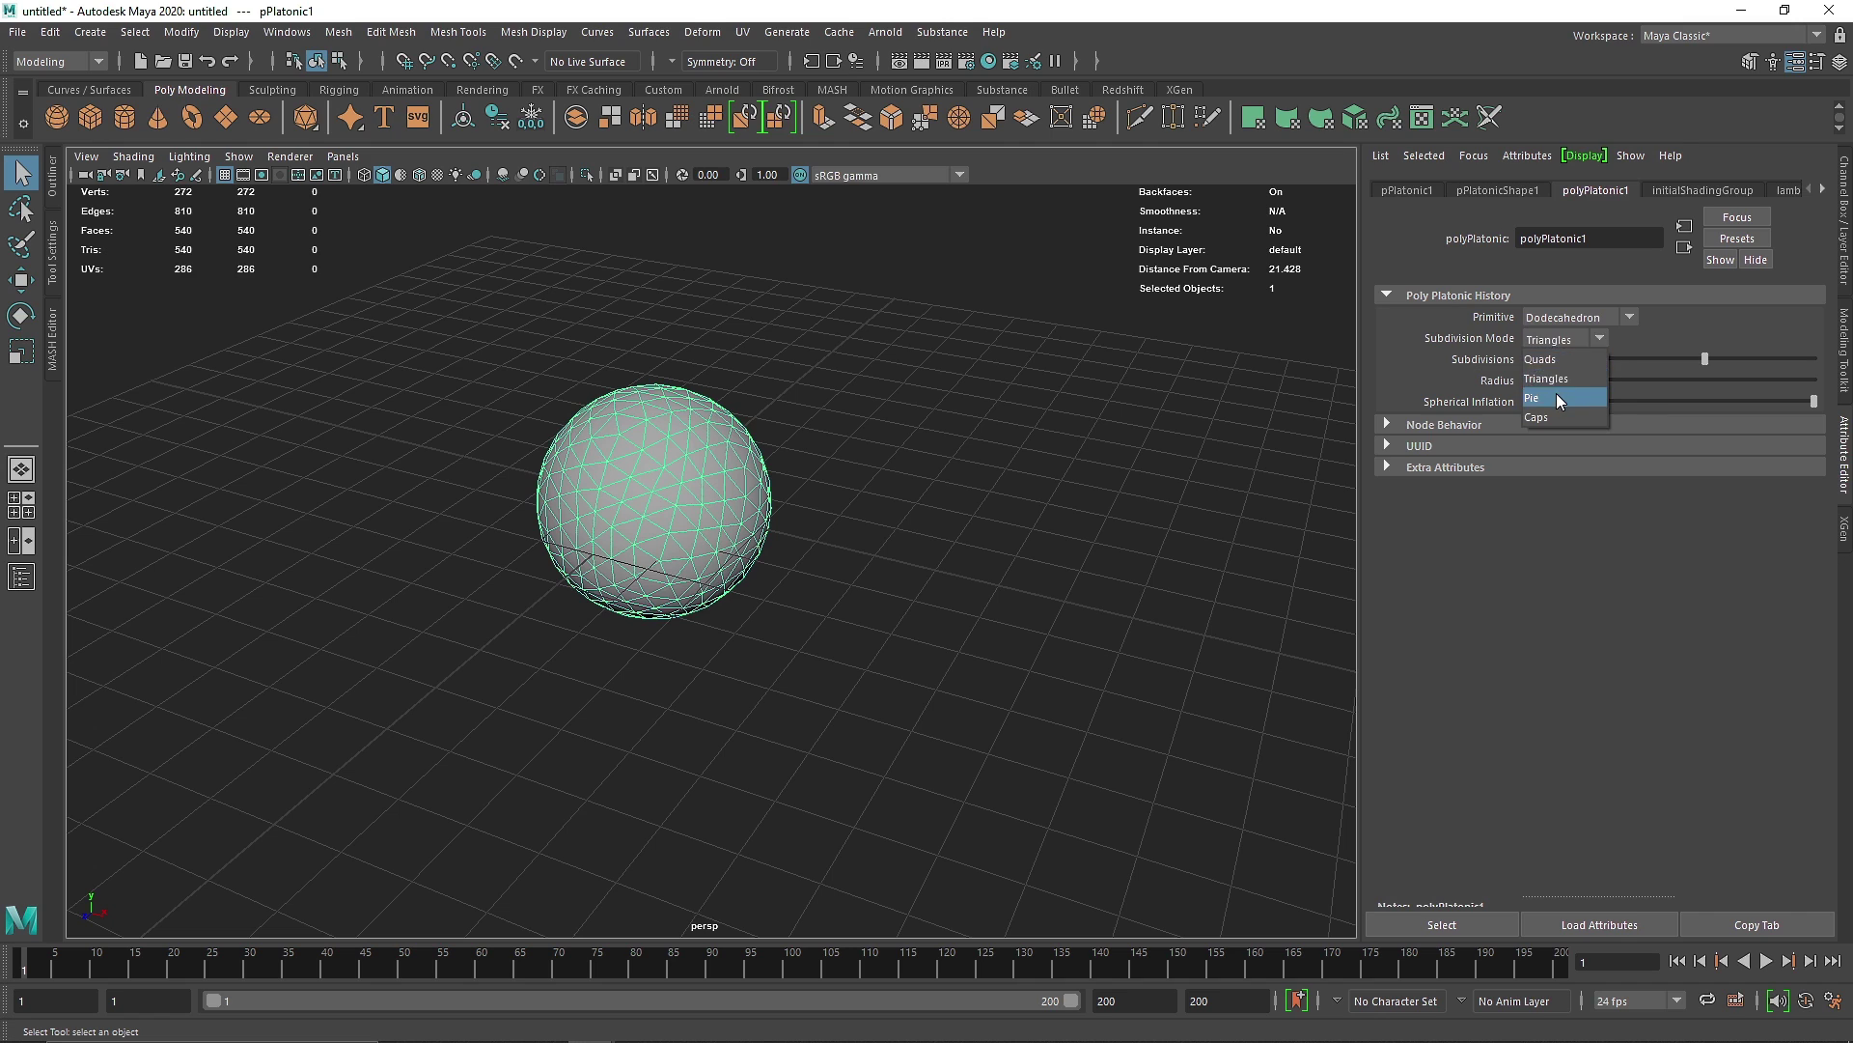
pyautogui.click(1558, 398)
pyautogui.click(1560, 410)
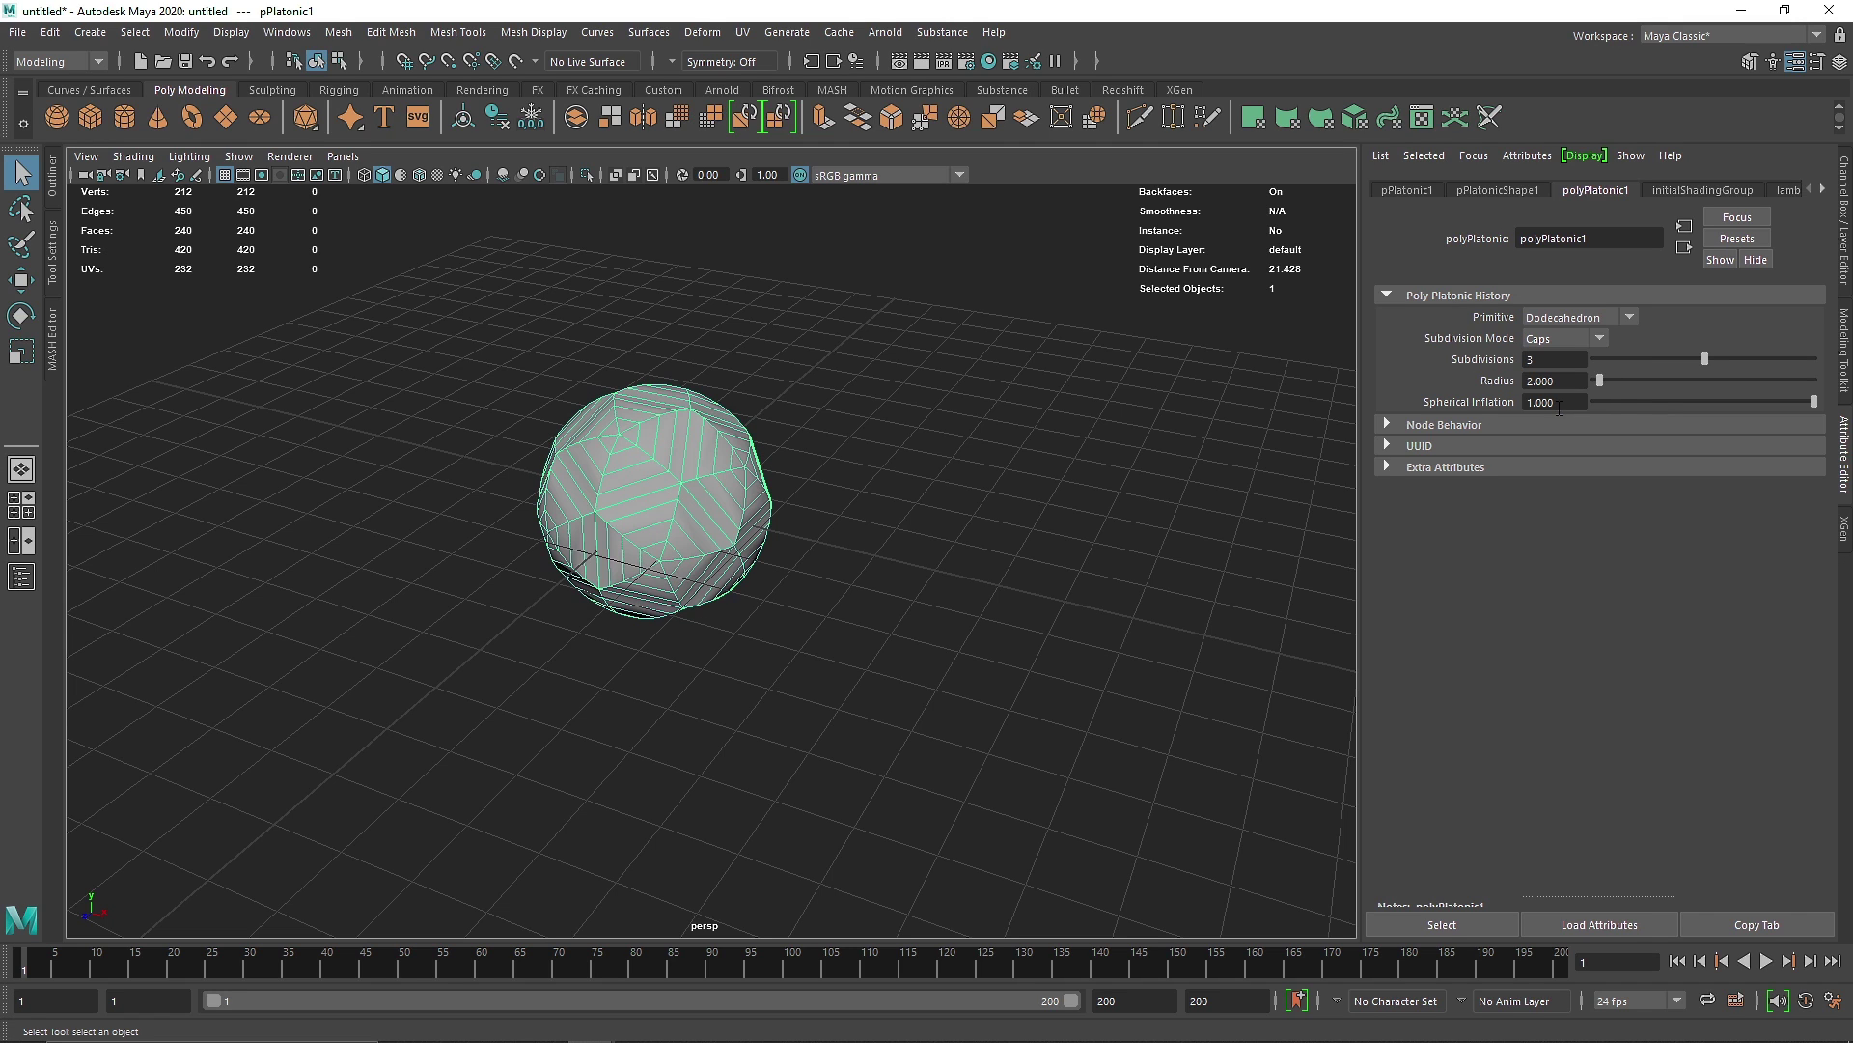
pyautogui.moveTo(1629, 353)
pyautogui.mouseDown()
pyautogui.moveTo(1645, 362)
pyautogui.moveTo(1591, 363)
pyautogui.moveTo(1656, 359)
pyautogui.mouseUp()
# Hide the viewport grid and harden all edges of the dodecahedron-based sphere.
pyautogui.scroll(4, 773, 492)
pyautogui.keyDown('alt'); pyautogui.moveTo(773, 492); pyautogui.dragTo(740, 443); pyautogui.keyUp('alt')
pyautogui.keyDown('alt'); pyautogui.moveTo(739, 443); pyautogui.dragTo(816, 541, button='middle'); pyautogui.keyUp('alt')
pyautogui.keyDown('alt'); pyautogui.moveTo(881, 476); pyautogui.dragTo(769, 521); pyautogui.keyUp('alt')
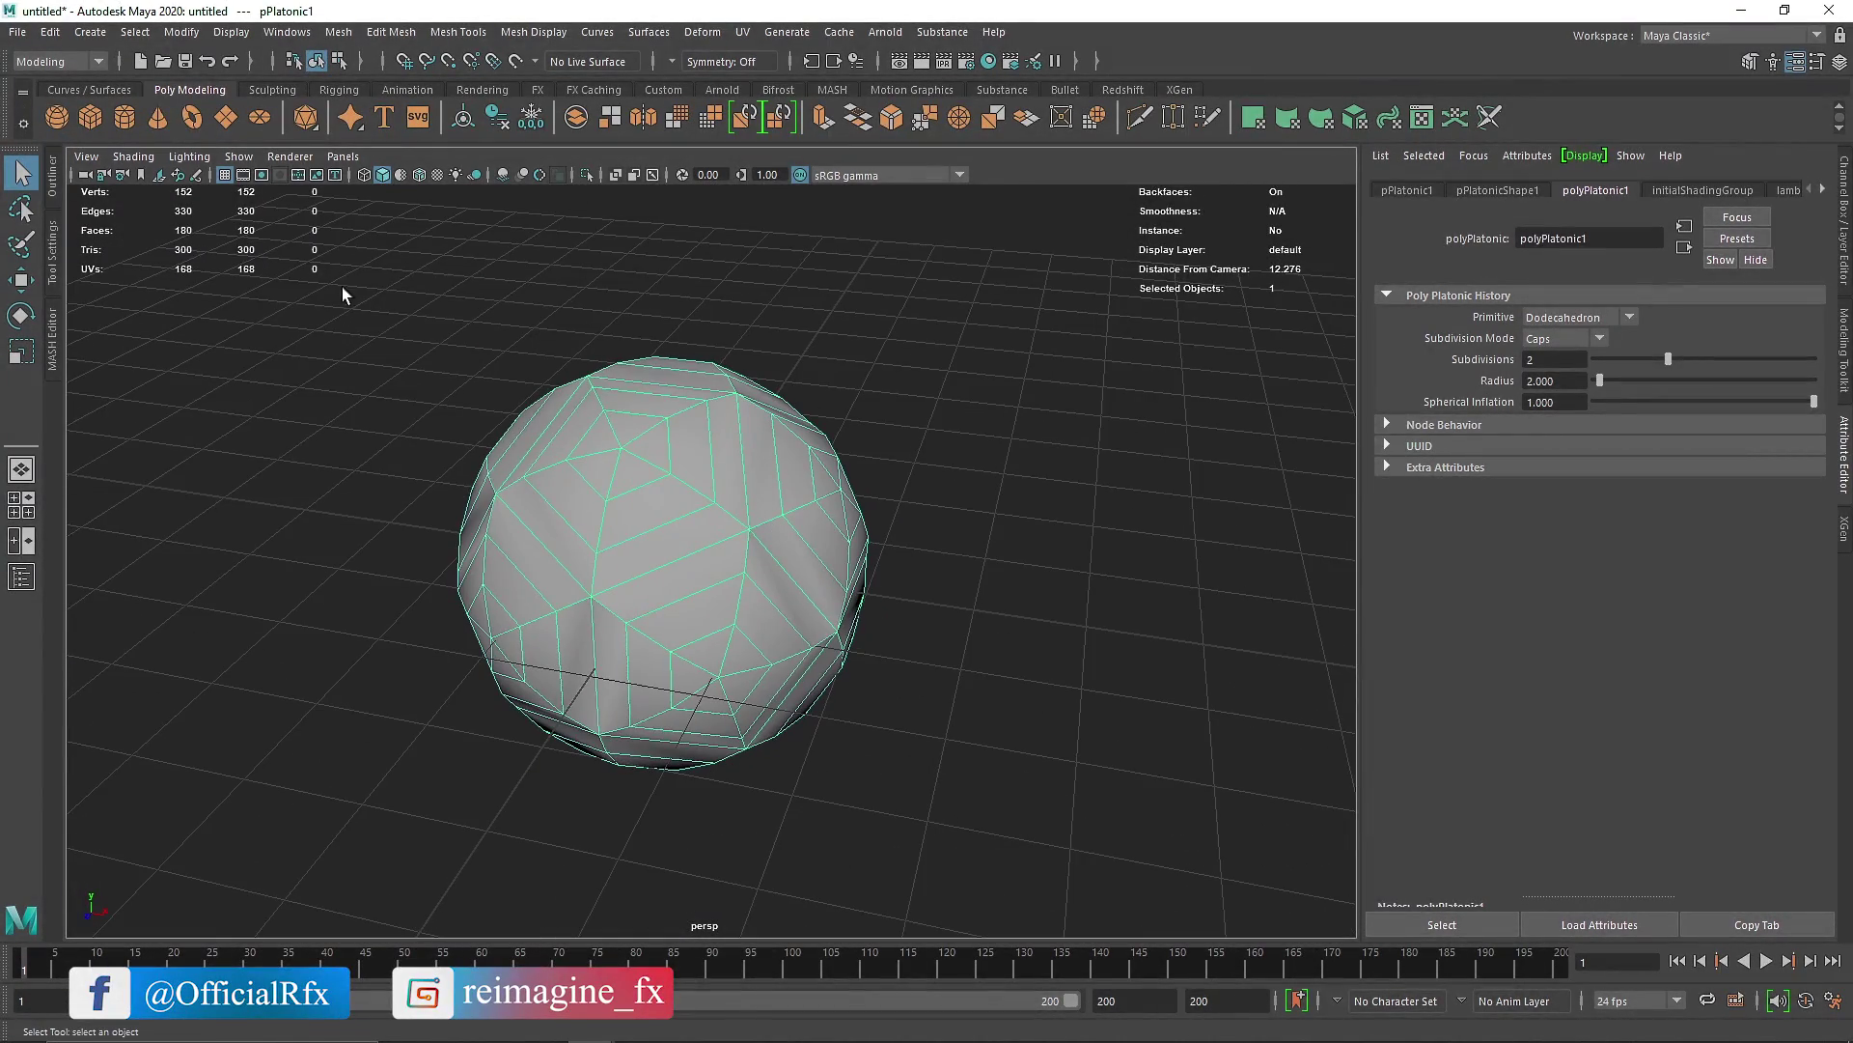
pyautogui.click(224, 175)
pyautogui.moveTo(761, 470)
pyautogui.keyDown('alt'); pyautogui.mouseDown()
pyautogui.moveTo(749, 408)
pyautogui.moveTo(641, 443)
pyautogui.moveTo(758, 466)
pyautogui.moveTo(734, 461)
pyautogui.mouseUp(); pyautogui.keyUp('alt')
pyautogui.keyDown('shift'); pyautogui.moveTo(721, 380); pyautogui.dragTo(954, 446, button='right'); pyautogui.keyUp('shift')
pyautogui.click(1013, 487)
pyautogui.keyDown('alt'); pyautogui.moveTo(853, 542); pyautogui.dragTo(747, 540); pyautogui.keyUp('alt')
pyautogui.click(693, 454)
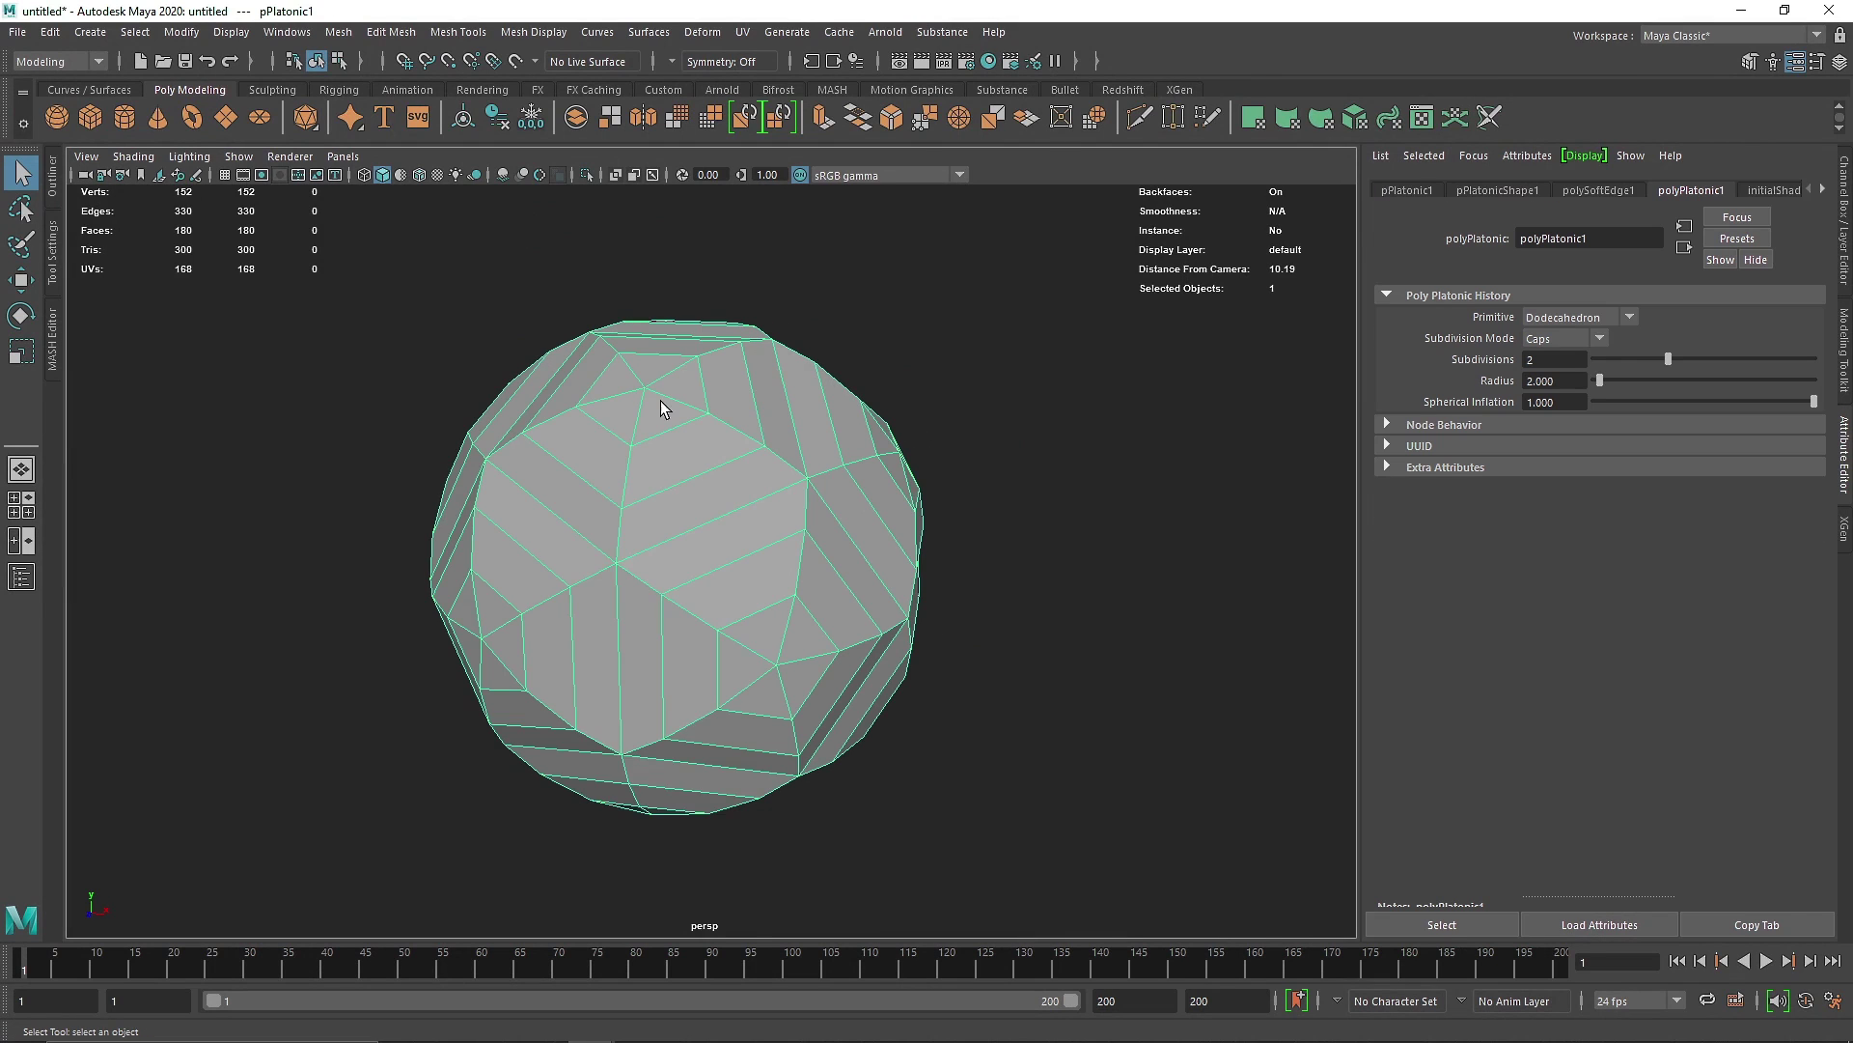
# Select the ring of faces around one small pentagon, then extend the selection to all similar faces on the sphere.
pyautogui.rightClick(661, 402)
pyautogui.click(661, 455)
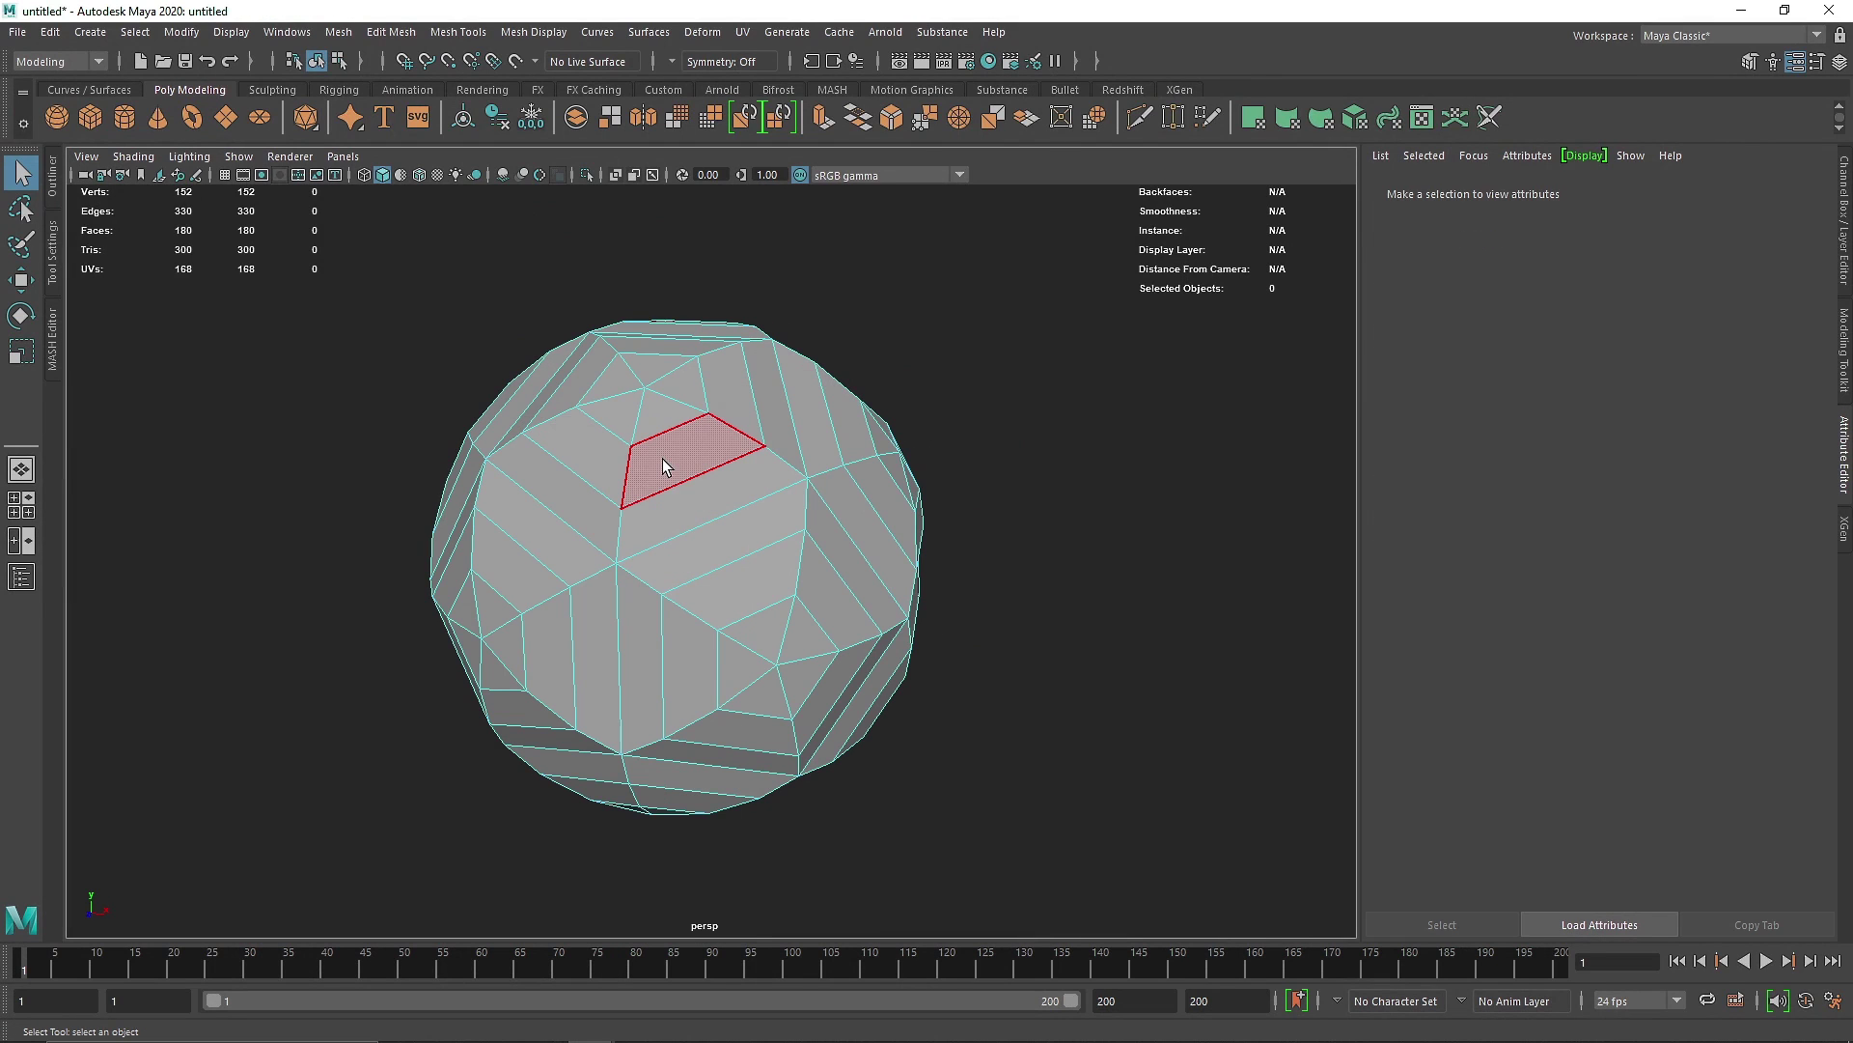
pyautogui.click(662, 459)
pyautogui.keyDown('shift'); pyautogui.doubleClick(599, 461); pyautogui.keyUp('shift')
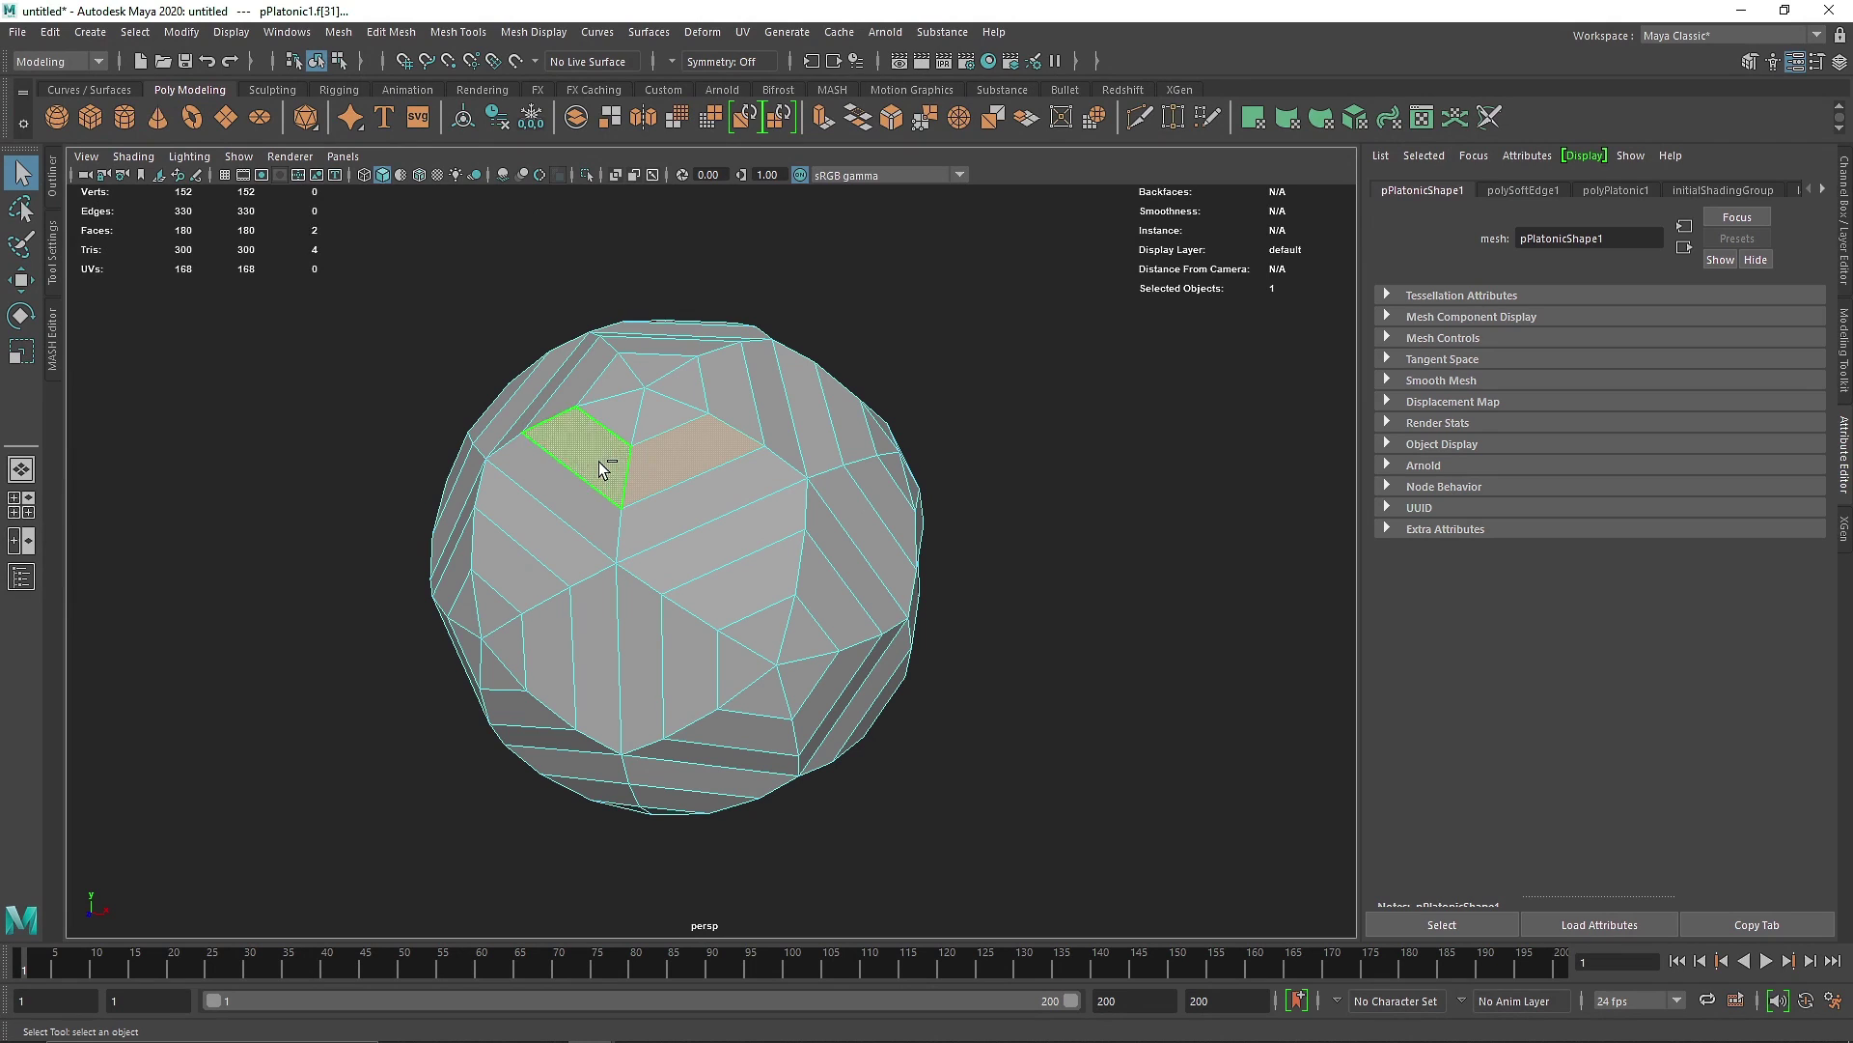
pyautogui.click(135, 32)
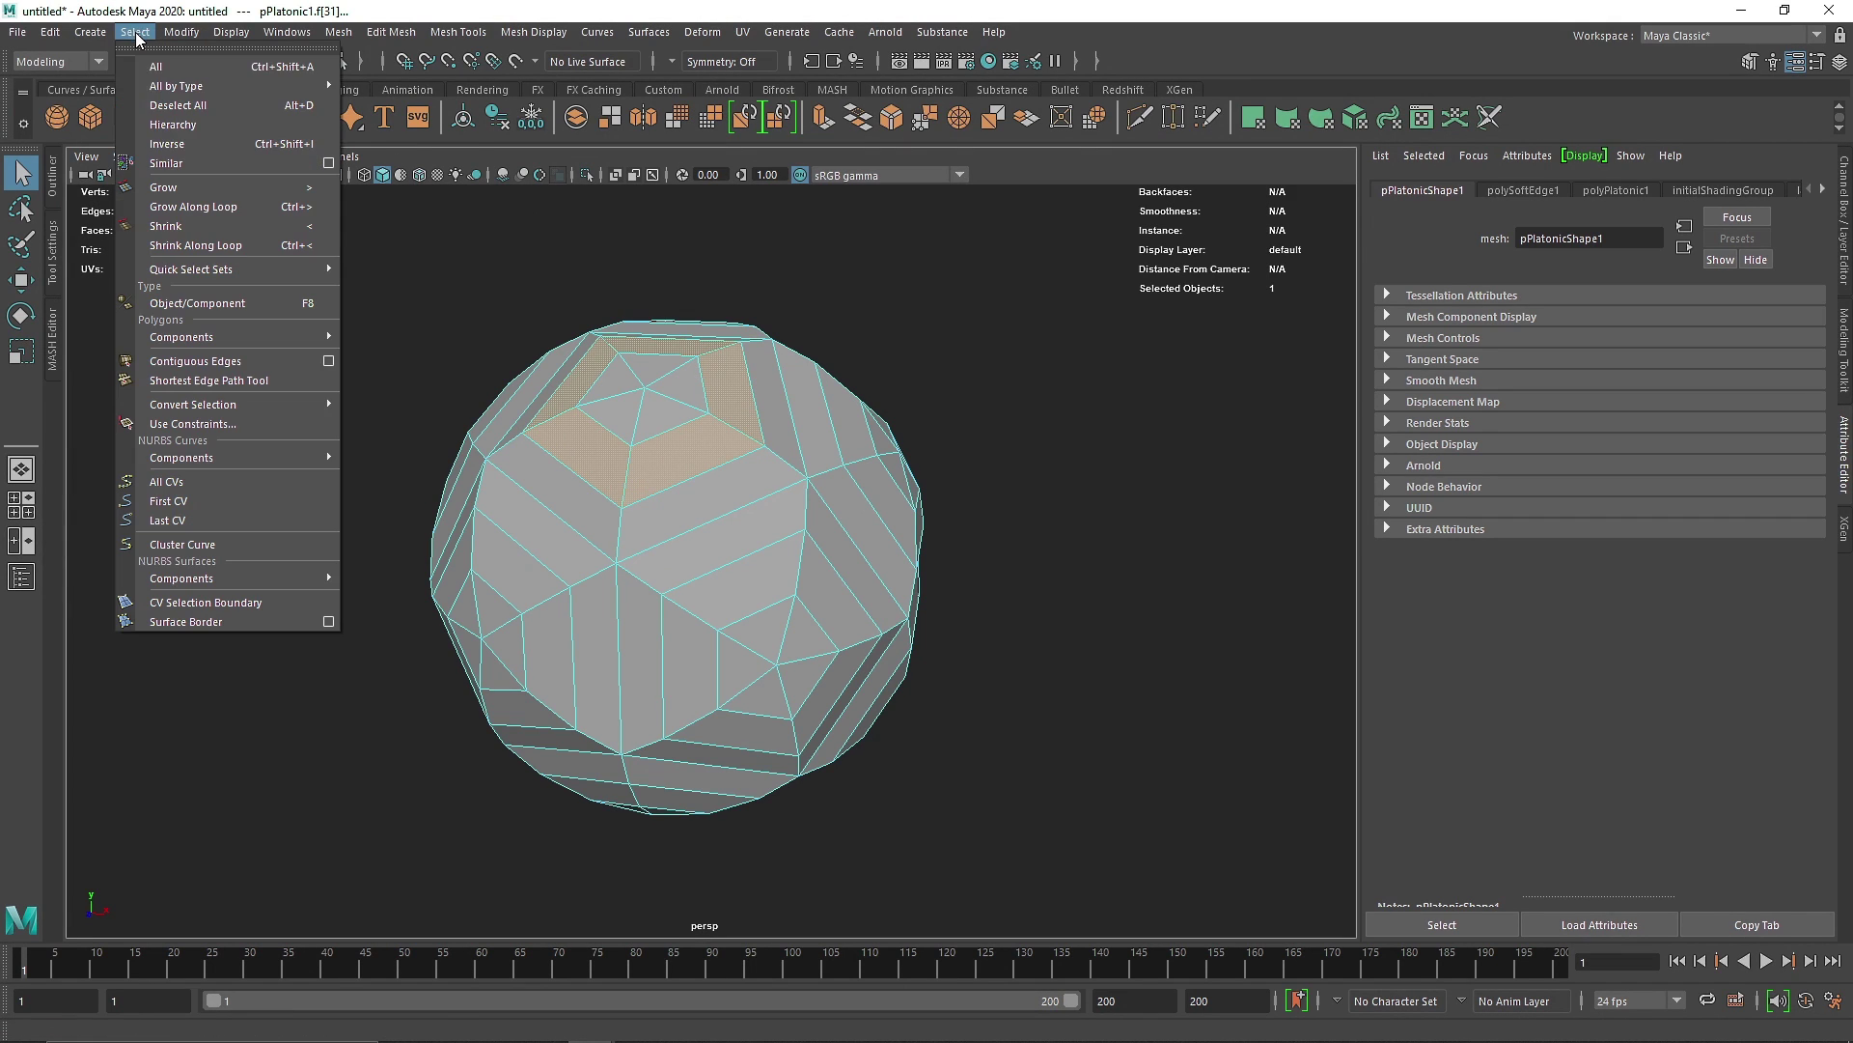
pyautogui.click(175, 164)
pyautogui.keyDown('alt'); pyautogui.moveTo(711, 378); pyautogui.dragTo(768, 486); pyautogui.keyUp('alt')
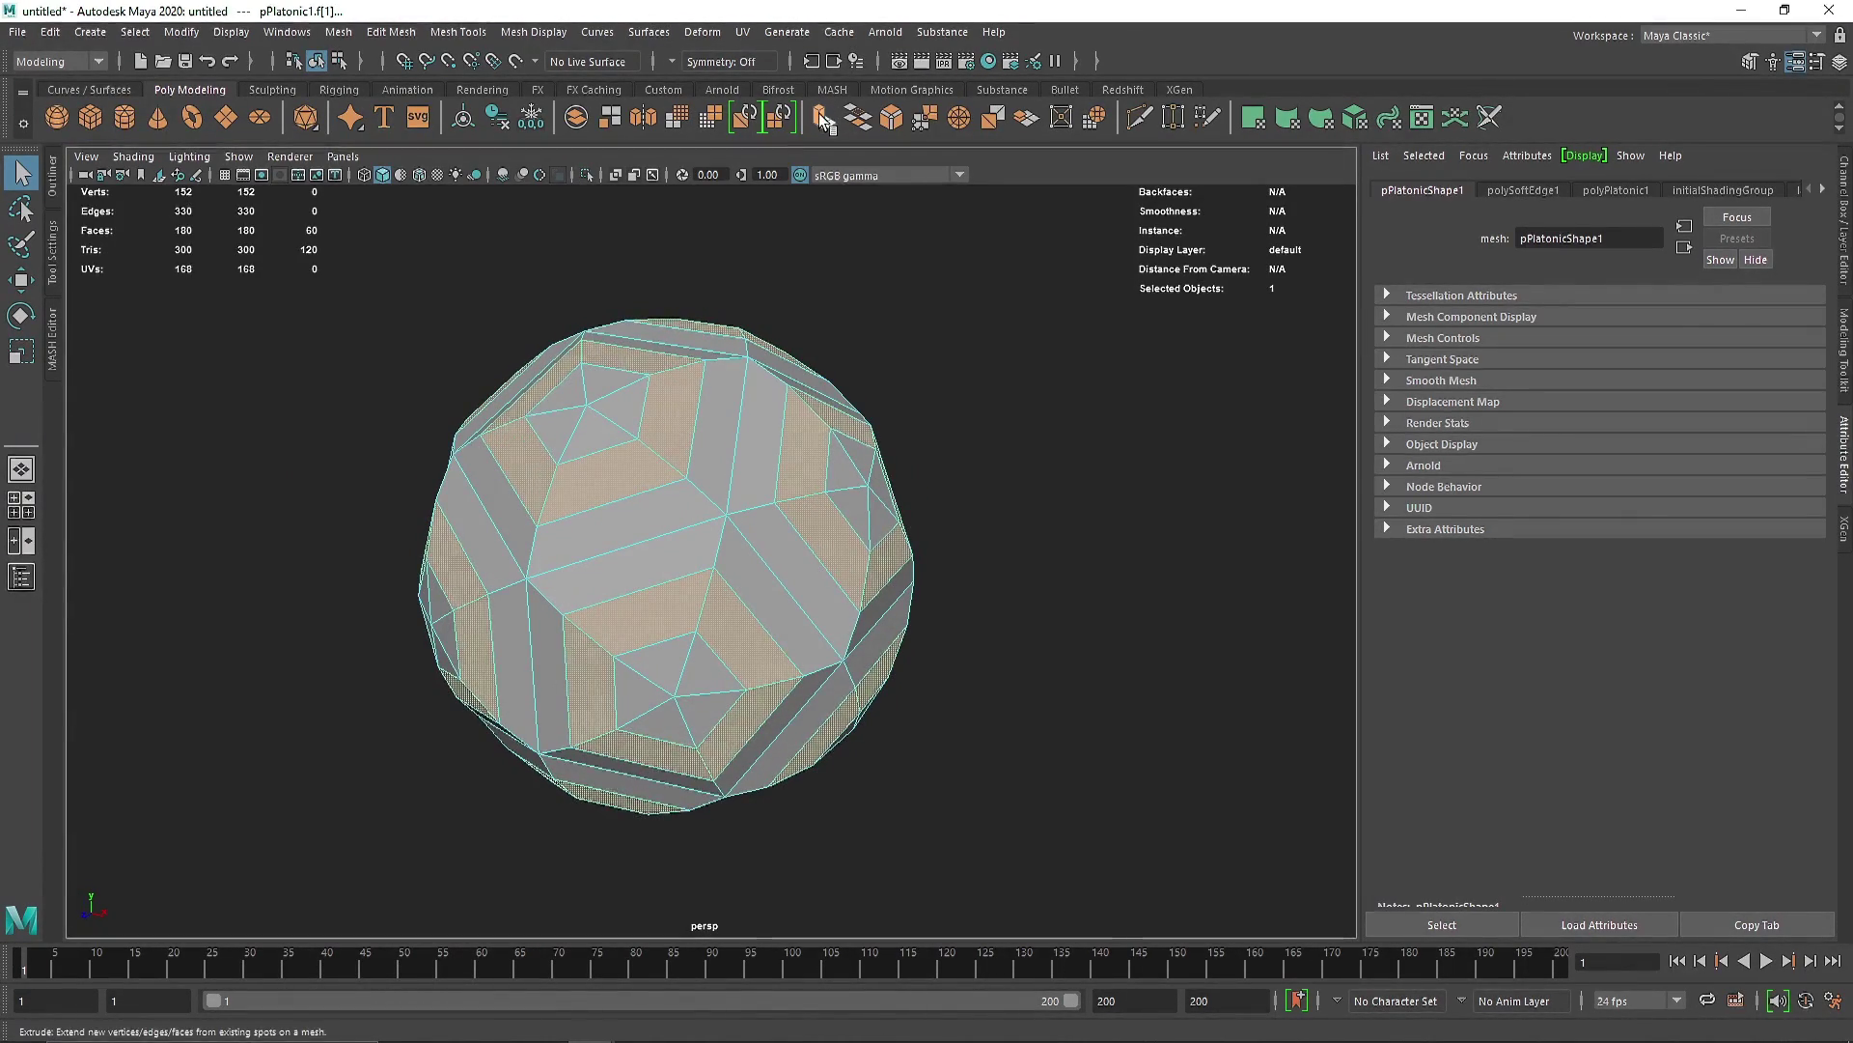
# Extrude the selected face rings slightly inward.
pyautogui.click(392, 33)
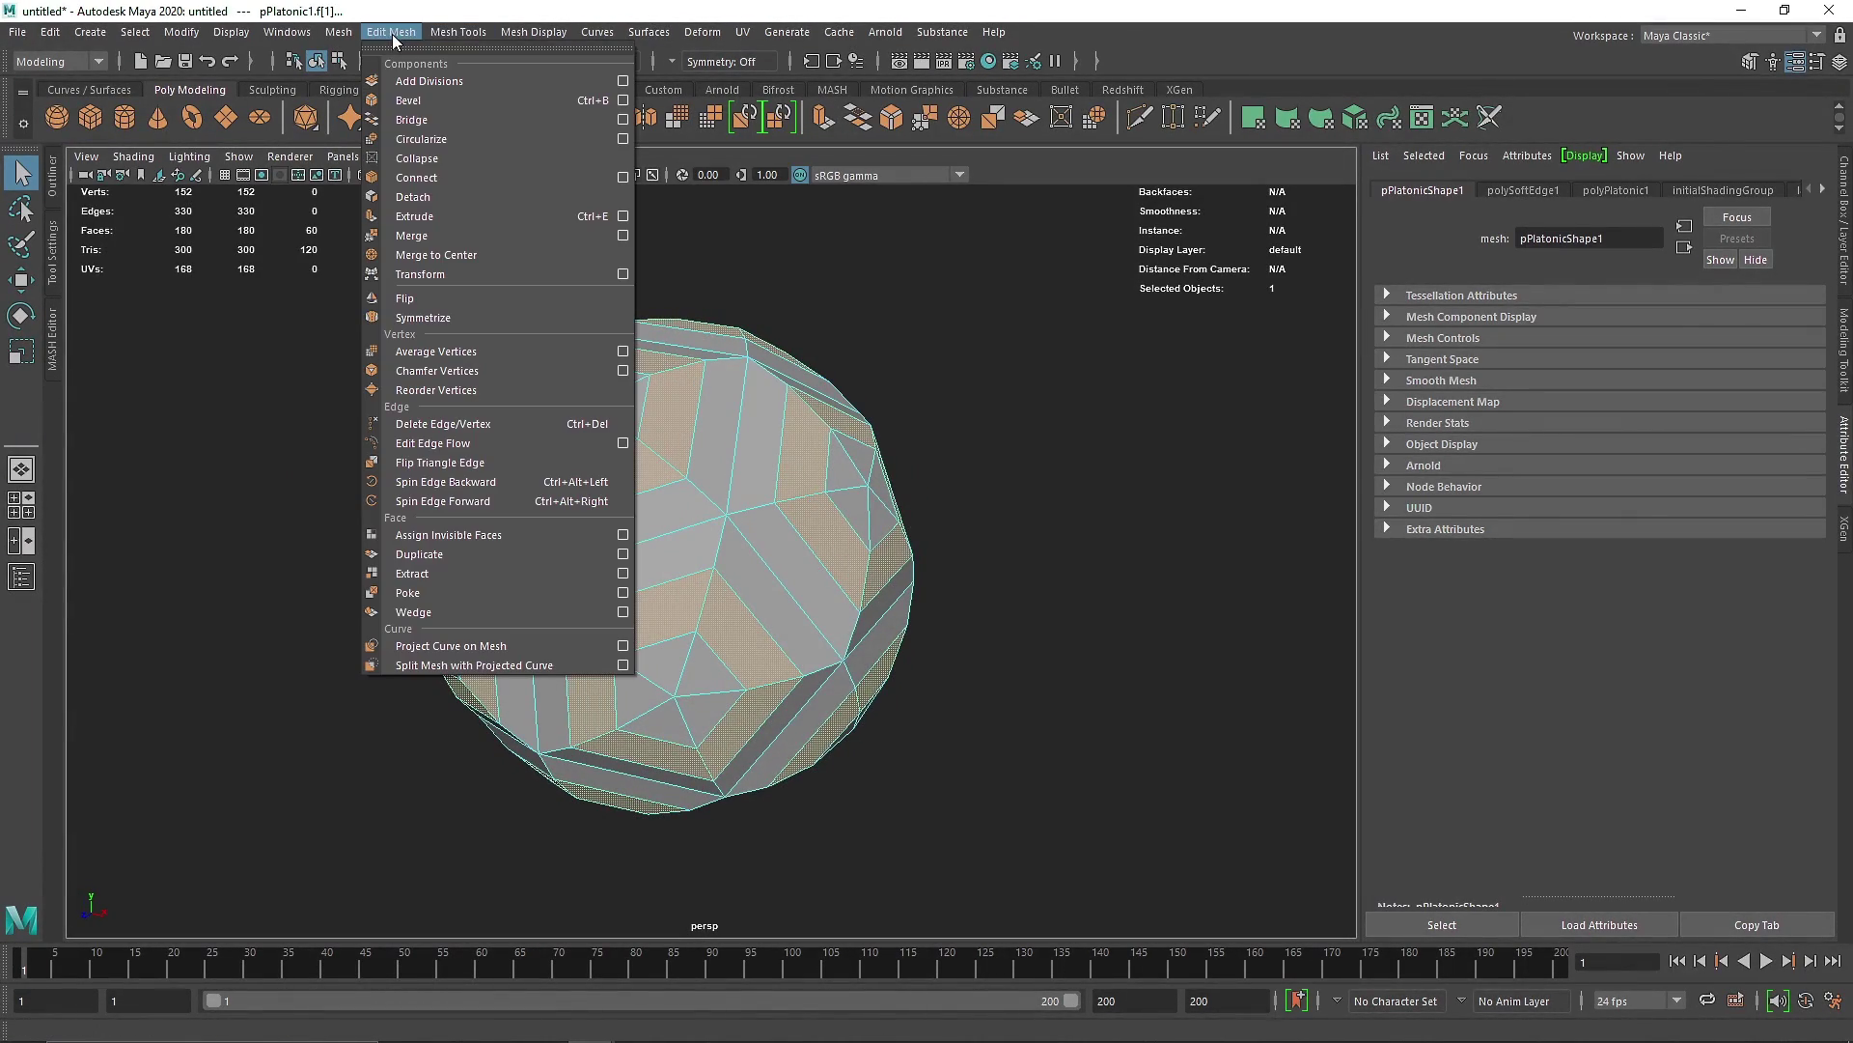
pyautogui.click(421, 218)
pyautogui.scroll(2, 666, 410)
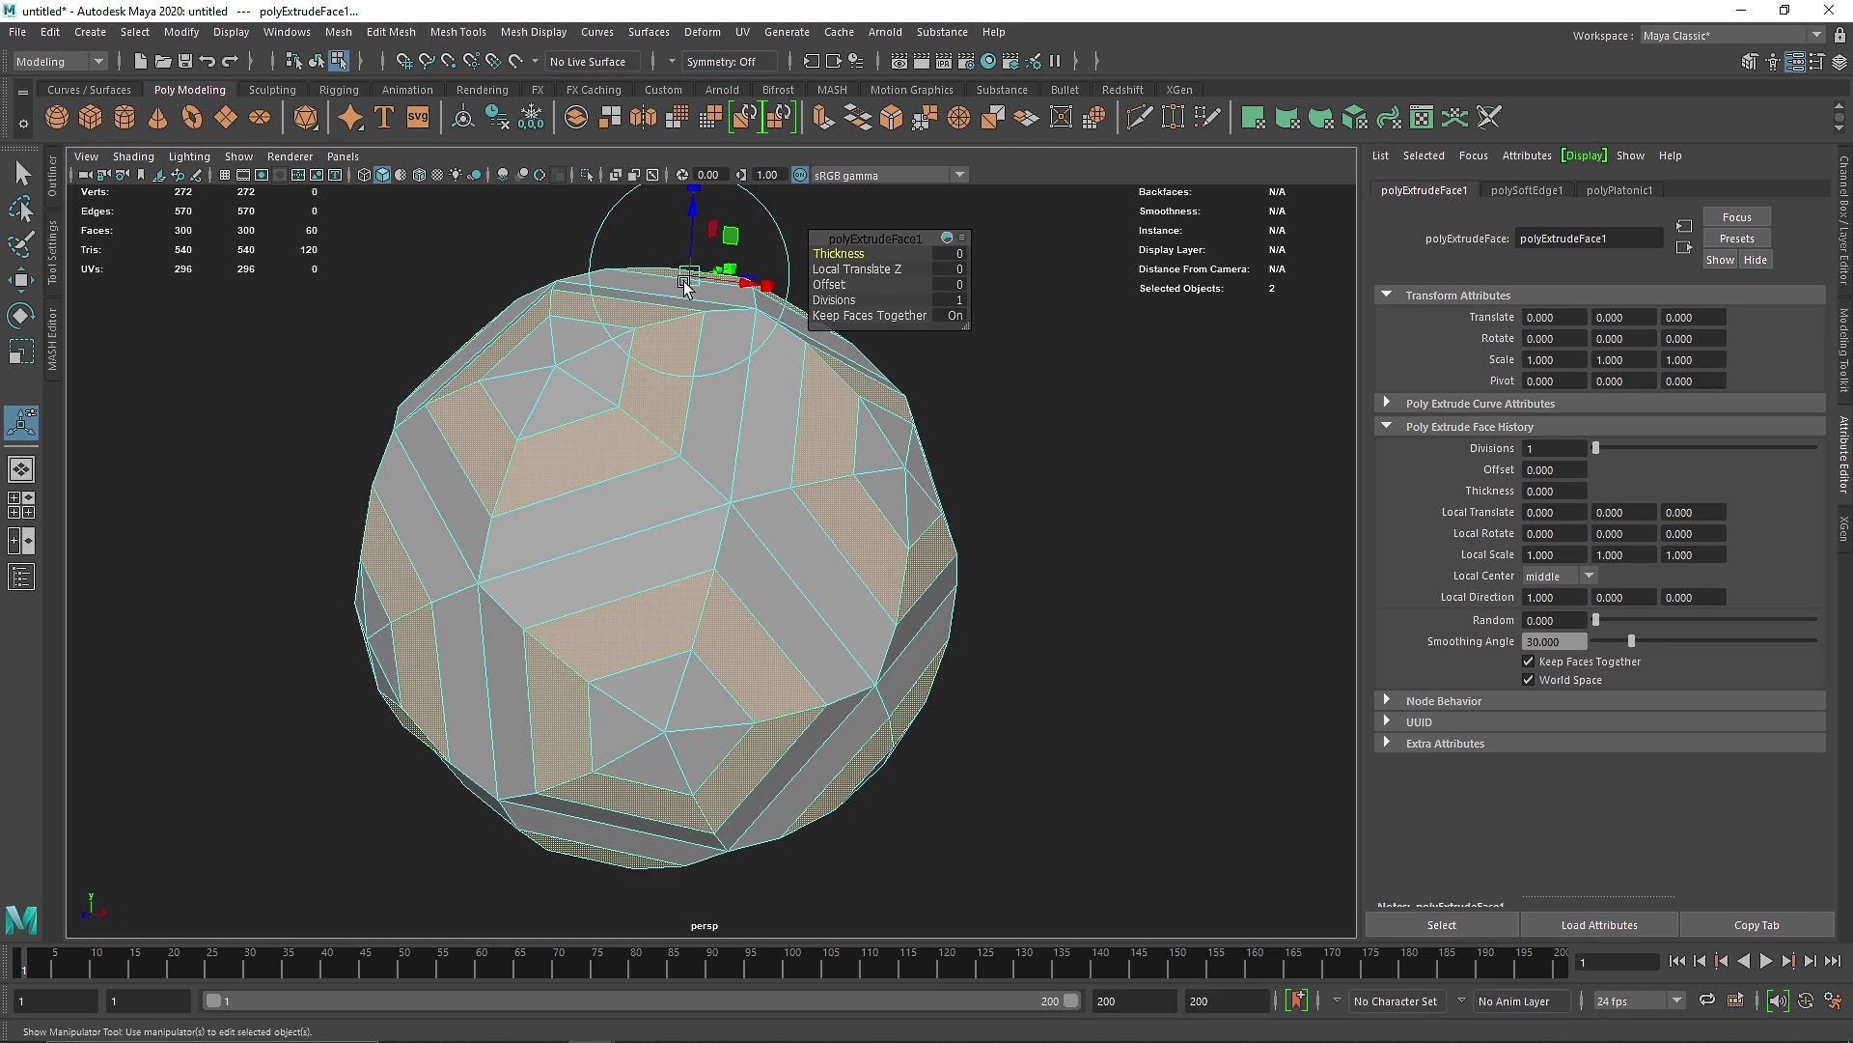
pyautogui.moveTo(693, 198); pyautogui.dragTo(690, 234)
# Extrude the recessed face rings two more times and delete the selected faces, returning to object mode.
pyautogui.hotkey('ctrl', 'e')
pyautogui.hotkey('ctrl', 'e')
pyautogui.press('Delete')
pyautogui.keyDown('alt'); pyautogui.moveTo(702, 398); pyautogui.dragTo(745, 417); pyautogui.keyUp('alt')
pyautogui.moveTo(750, 347); pyautogui.dragTo(909, 286, button='right')
pyautogui.press('q')
# Preview the perforated sphere in smoothed display and switch back to the unsmoothed display.
pyautogui.keyDown('alt'); pyautogui.moveTo(683, 468); pyautogui.dragTo(871, 363); pyautogui.keyUp('alt')
pyautogui.click(871, 363)
pyautogui.press('3')
pyautogui.click(1052, 392)
pyautogui.keyDown('alt'); pyautogui.moveTo(564, 513); pyautogui.dragTo(615, 532); pyautogui.keyUp('alt')
pyautogui.click(619, 533)
pyautogui.hotkey('ctrl', 'z')
pyautogui.click(1071, 540)
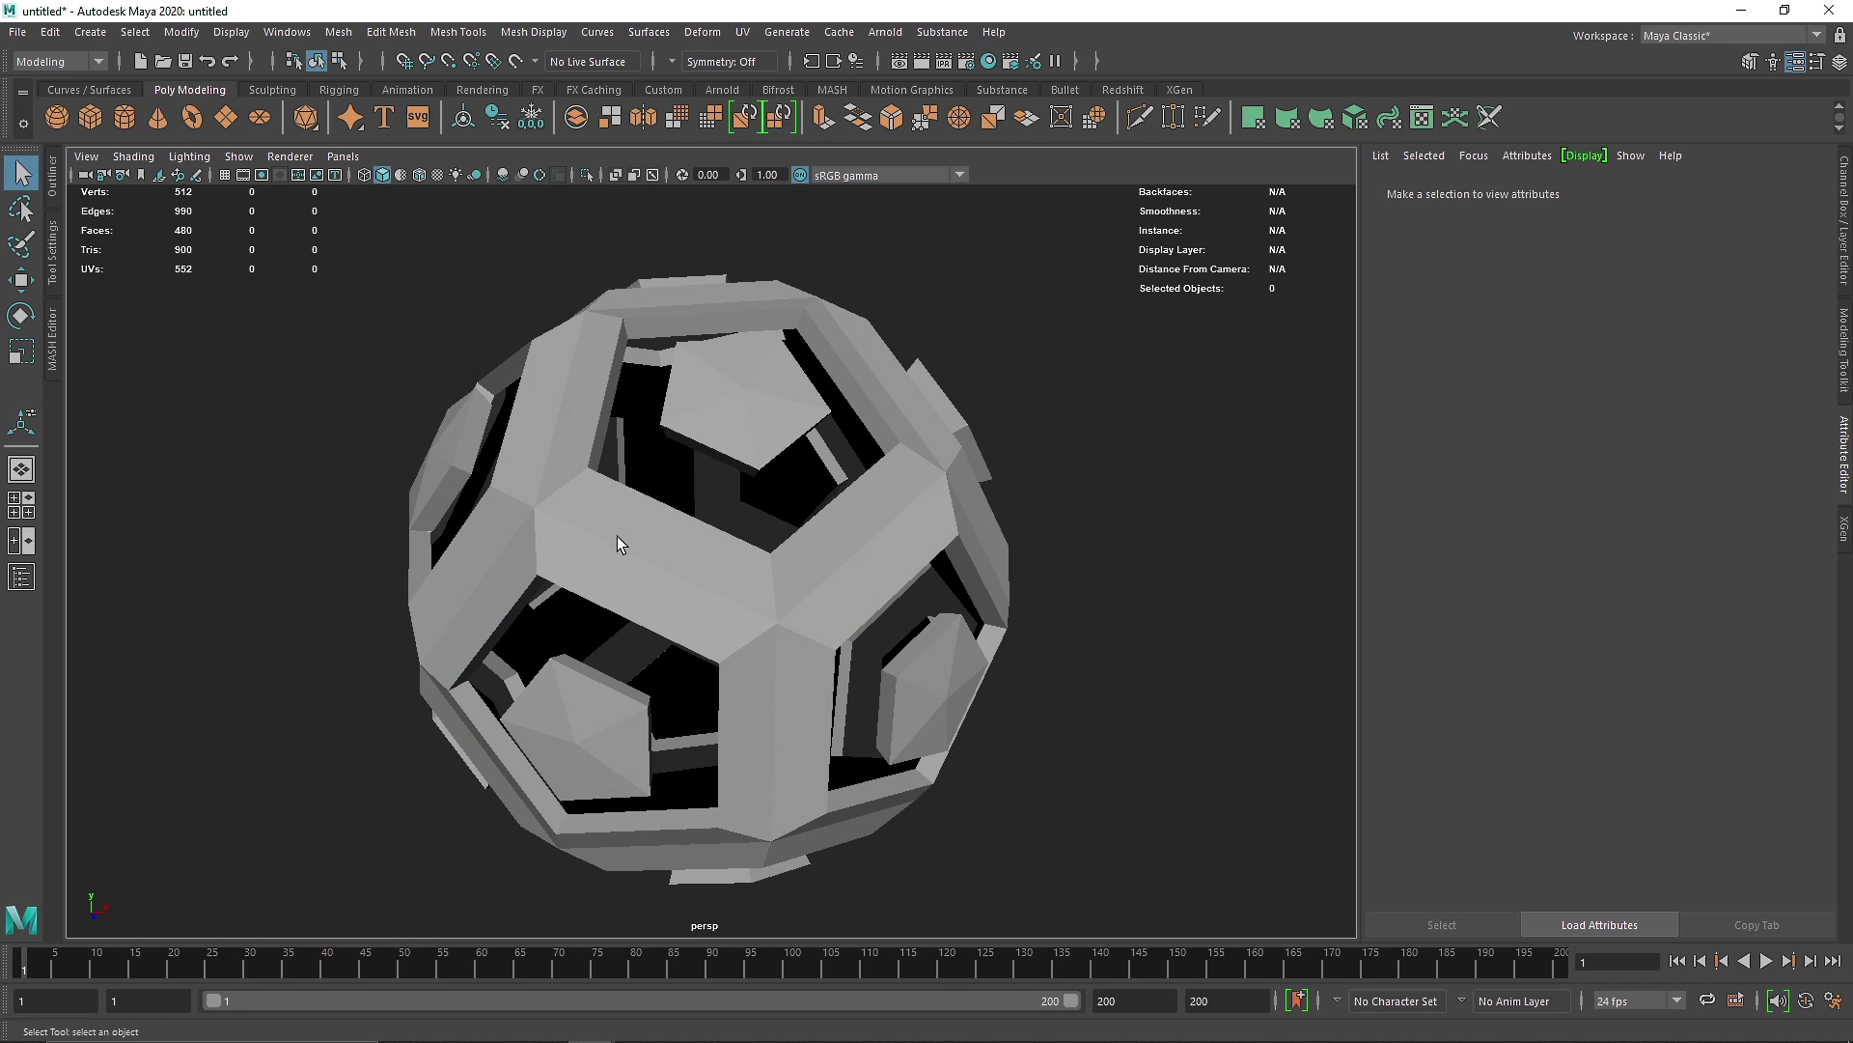
pyautogui.click(572, 530)
pyautogui.press('3')
pyautogui.press('1')
pyautogui.click(970, 359)
# Apply a mesh Smooth to the perforated sphere with 3 divisions.
pyautogui.click(340, 35)
pyautogui.click(854, 452)
pyautogui.click(850, 431)
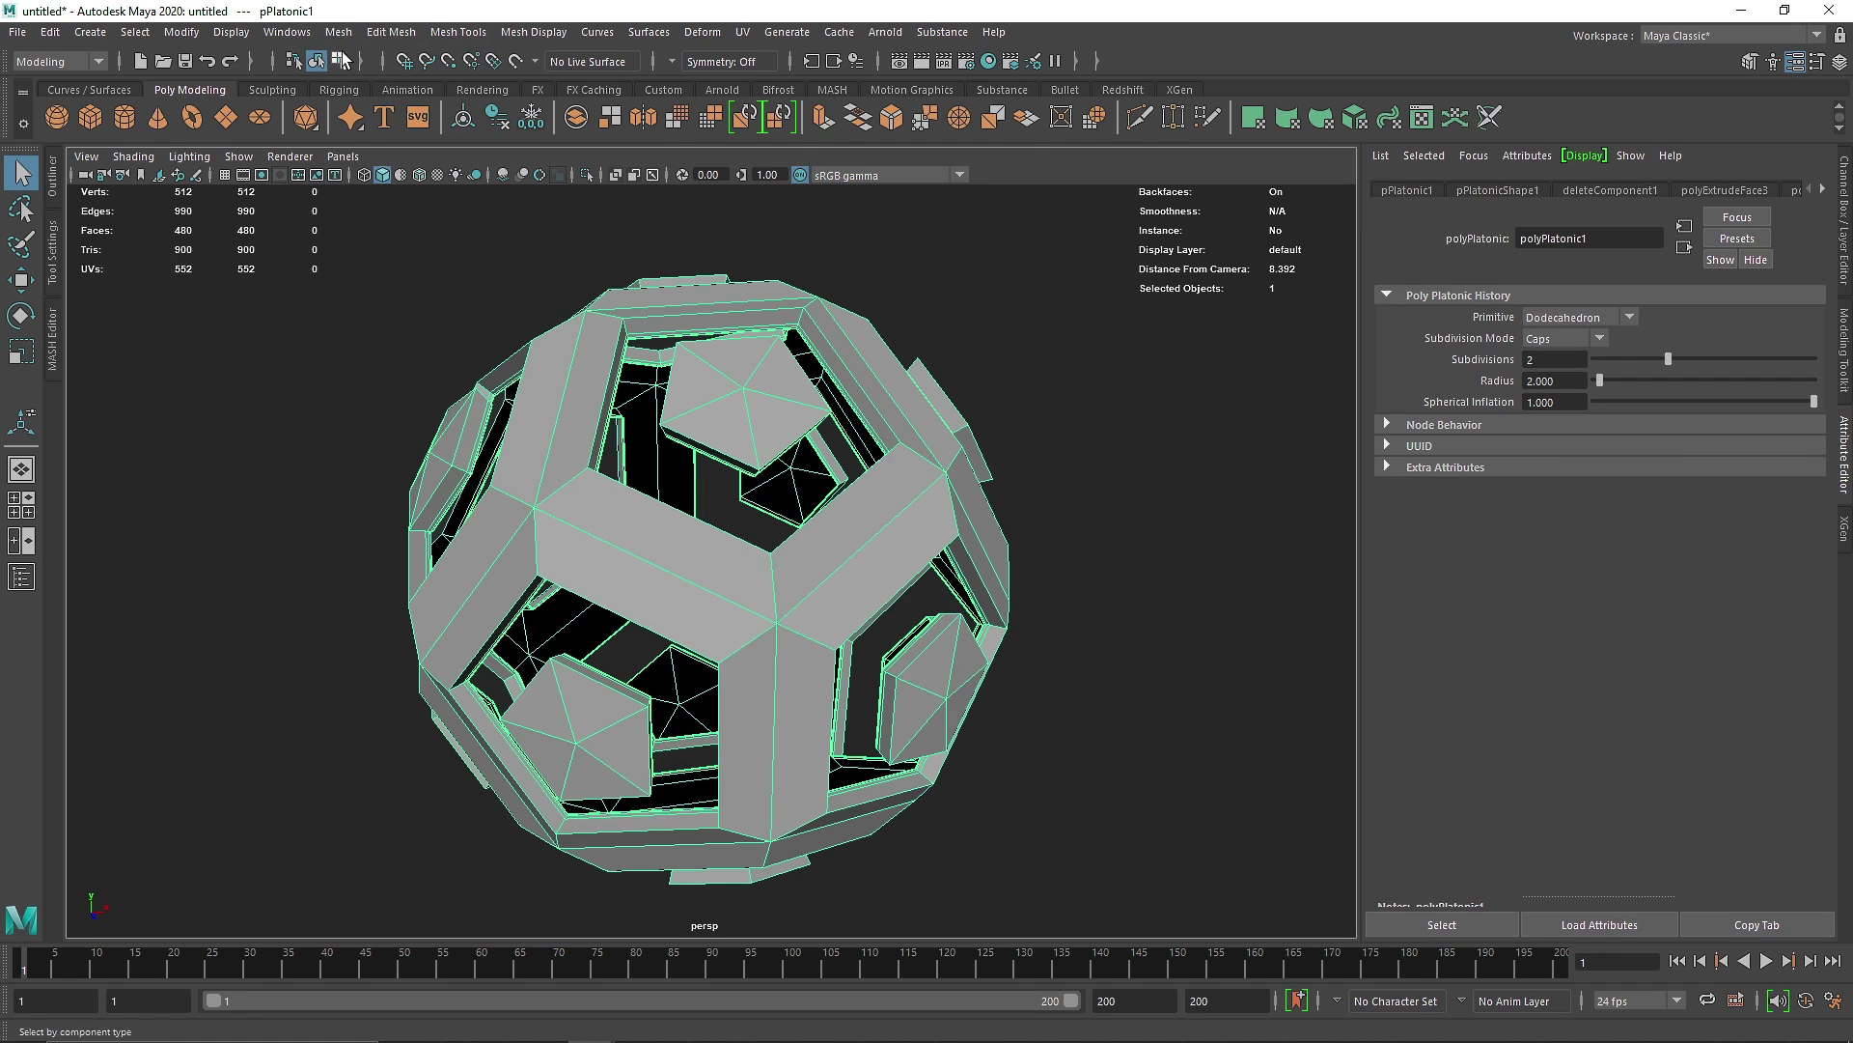
pyautogui.click(338, 32)
pyautogui.click(390, 243)
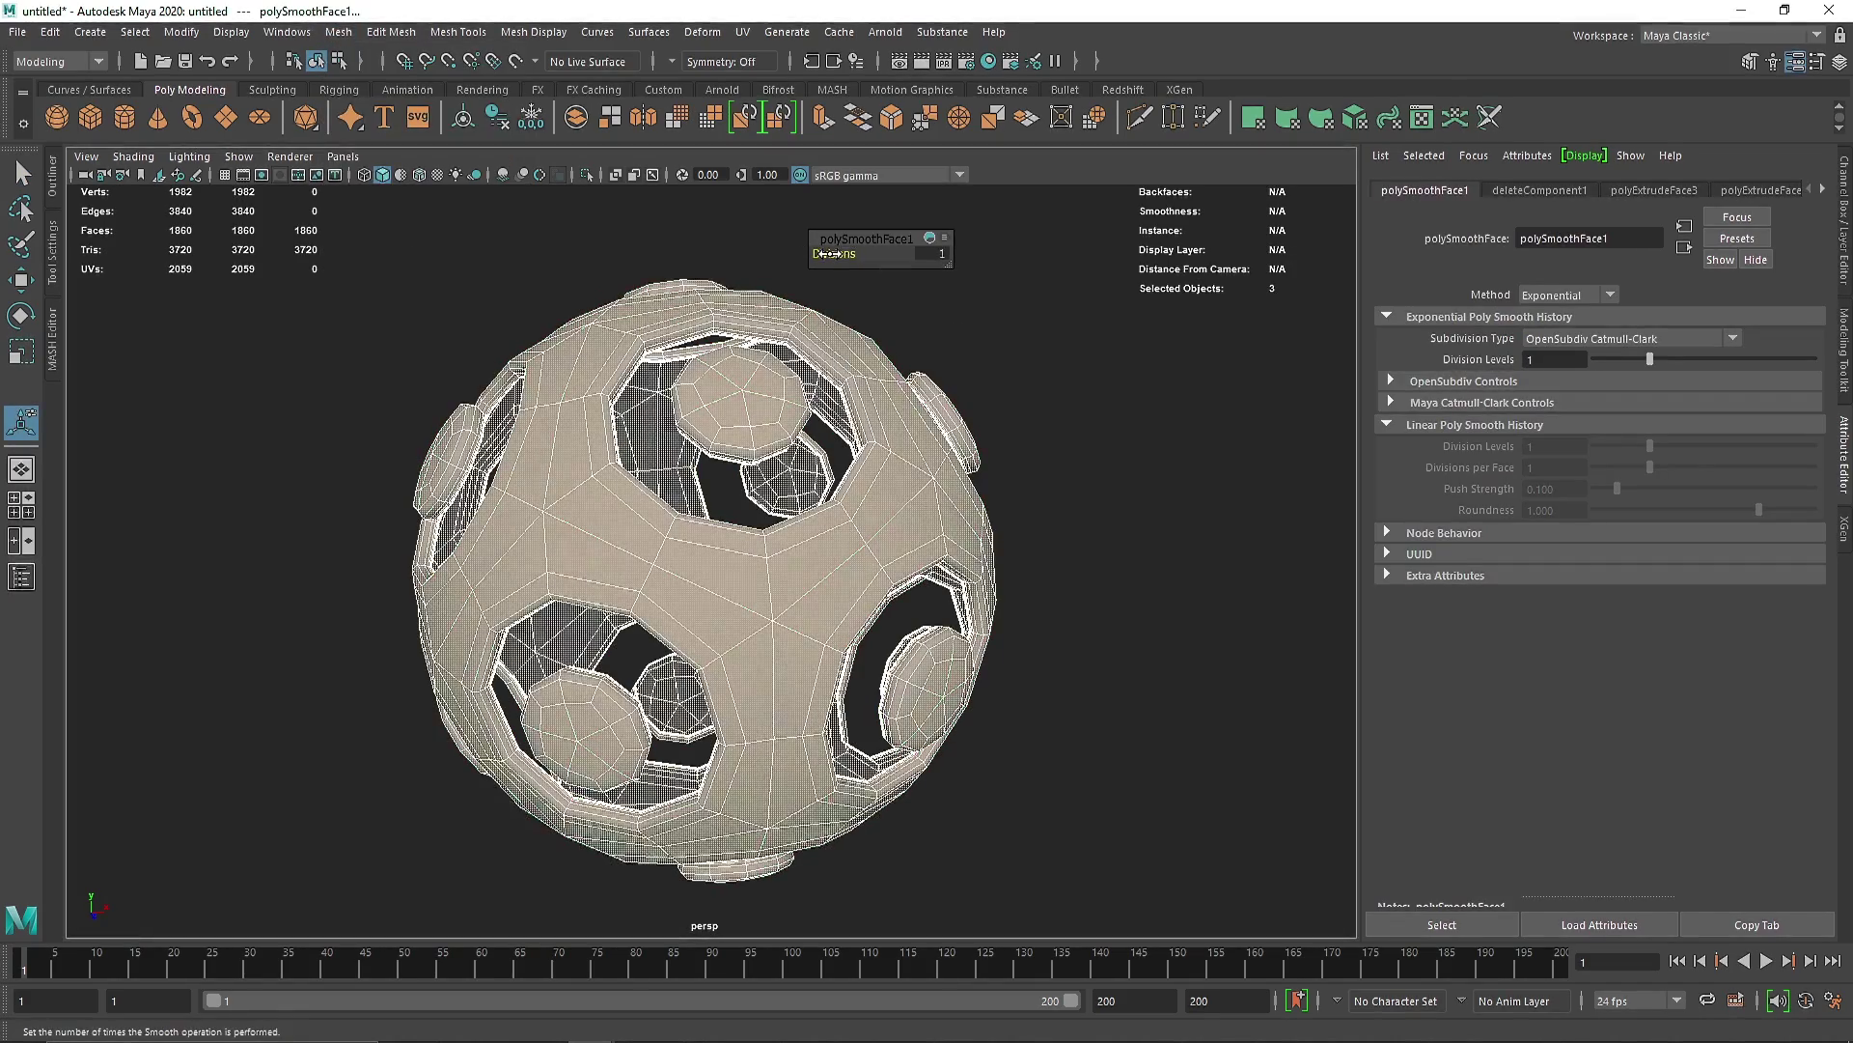
pyautogui.moveTo(828, 253); pyautogui.dragTo(853, 254)
pyautogui.click(1005, 321)
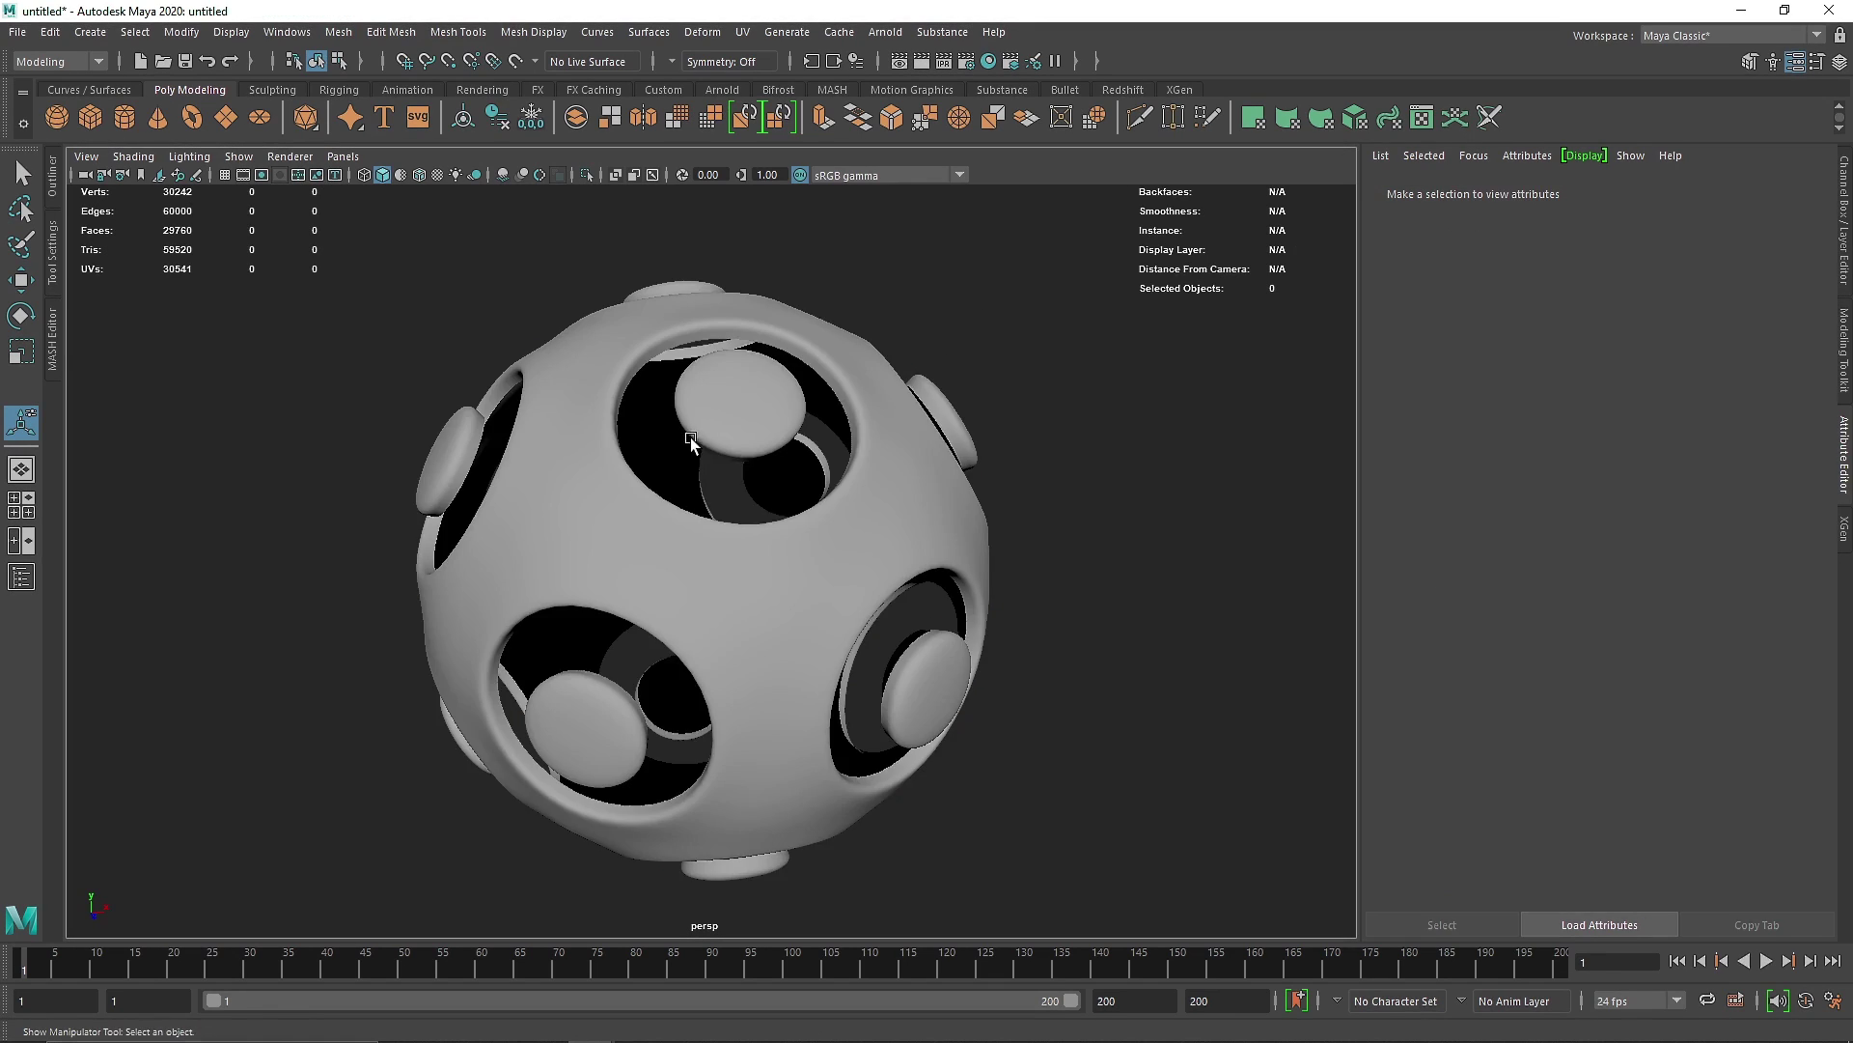
# Select the smoothed sphere and switch it to face selection.
pyautogui.keyDown('alt'); pyautogui.moveTo(691, 438); pyautogui.dragTo(698, 462); pyautogui.keyUp('alt')
pyautogui.click(693, 469)
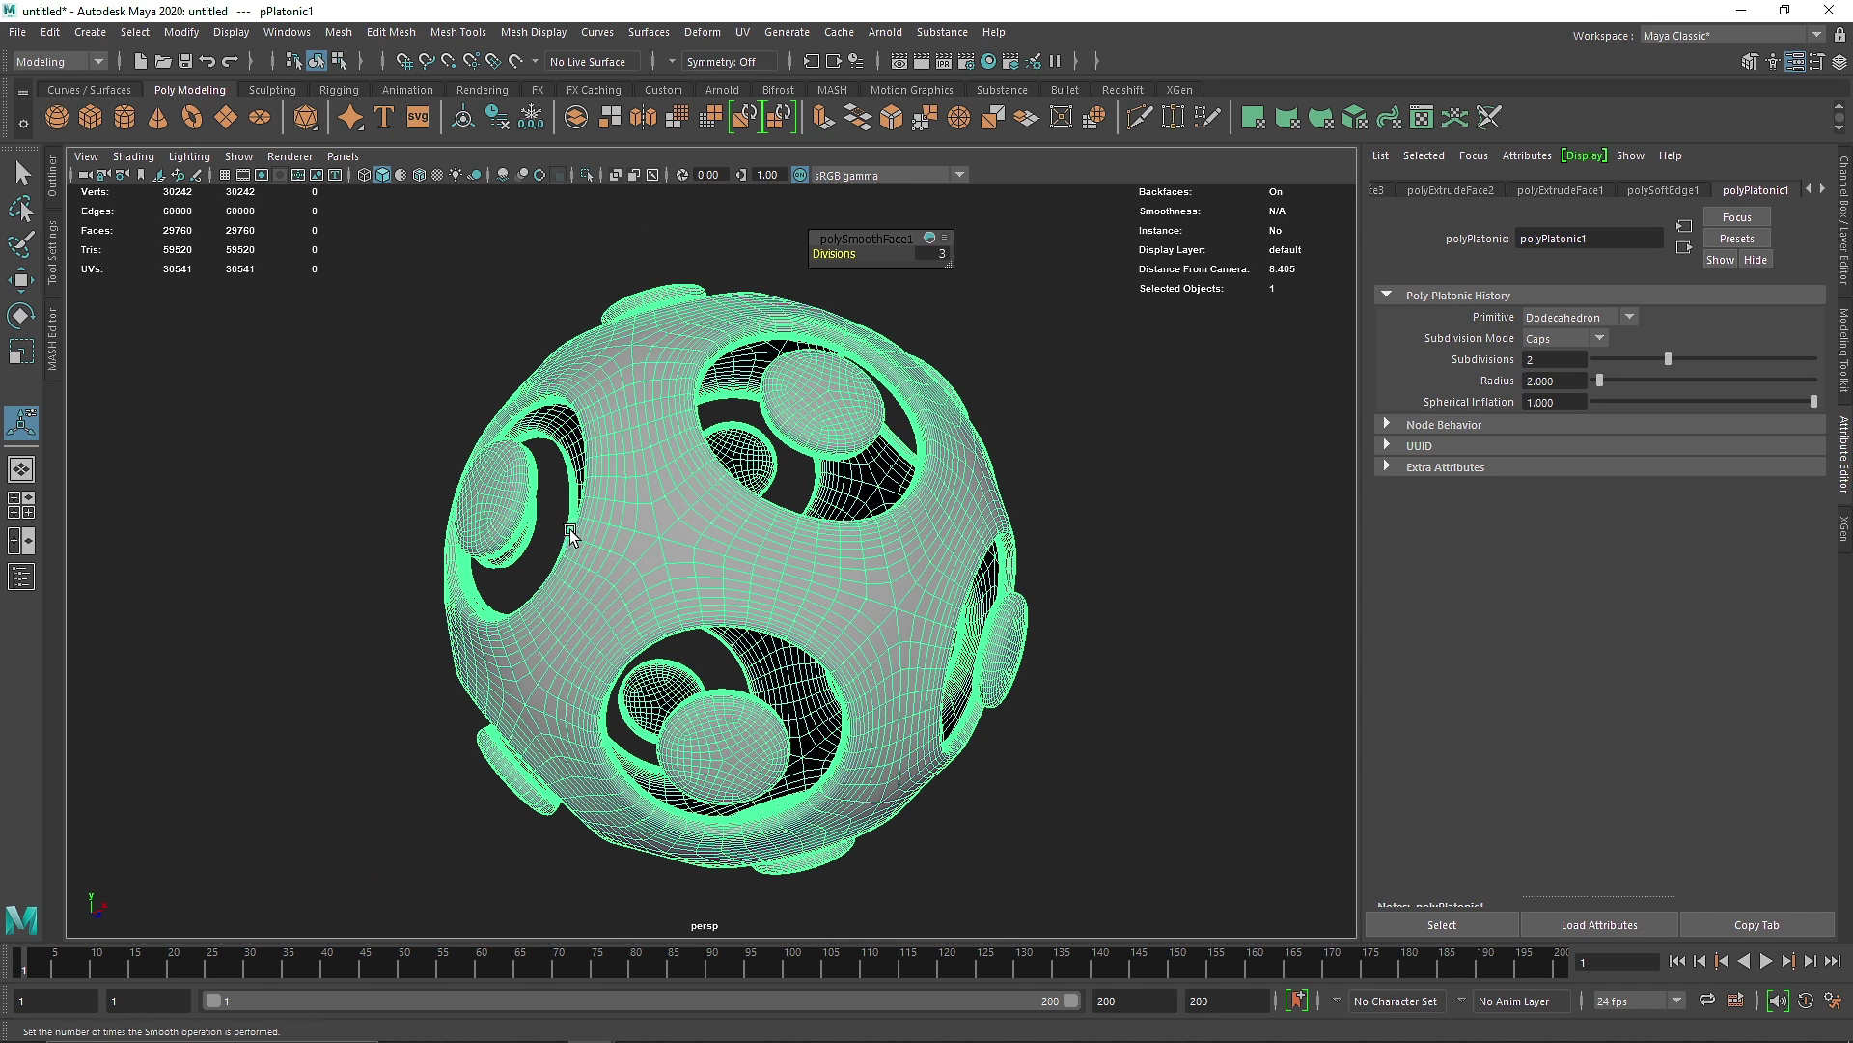
pyautogui.scroll(2, 570, 533)
pyautogui.scroll(2, 570, 534)
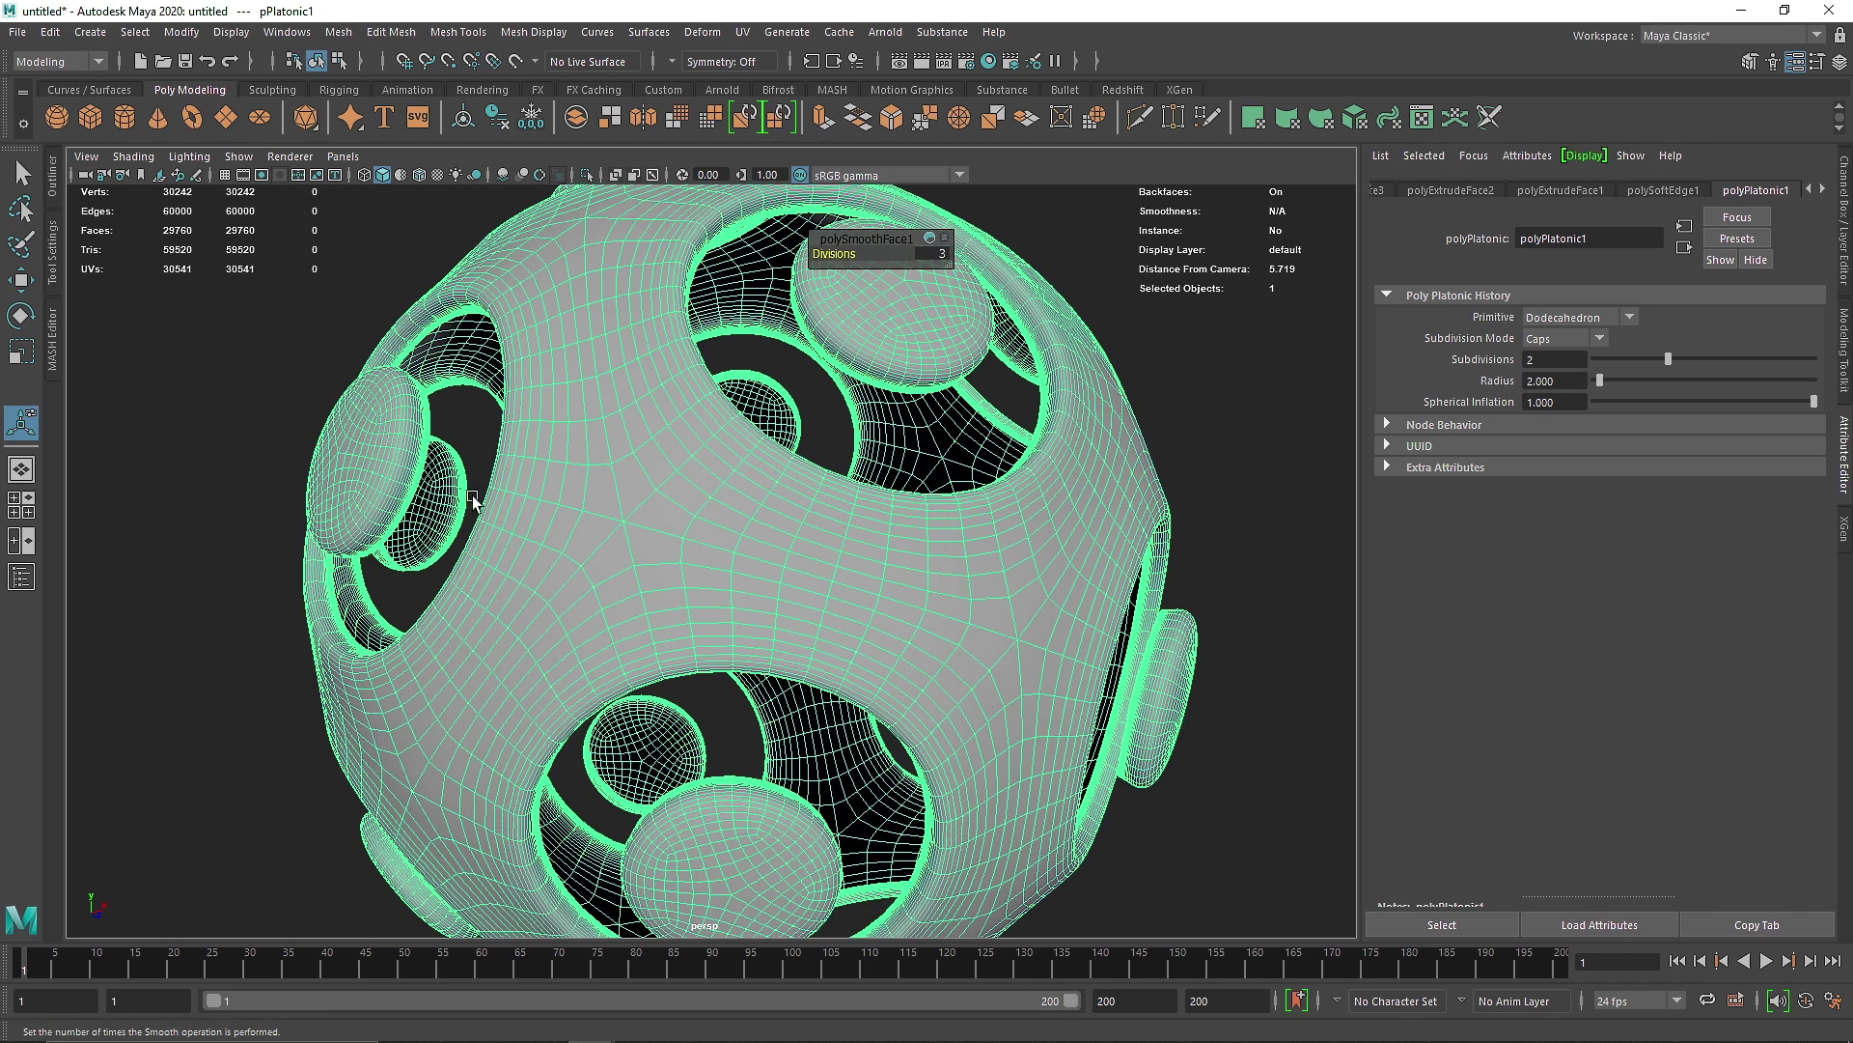
pyautogui.rightClick(641, 512)
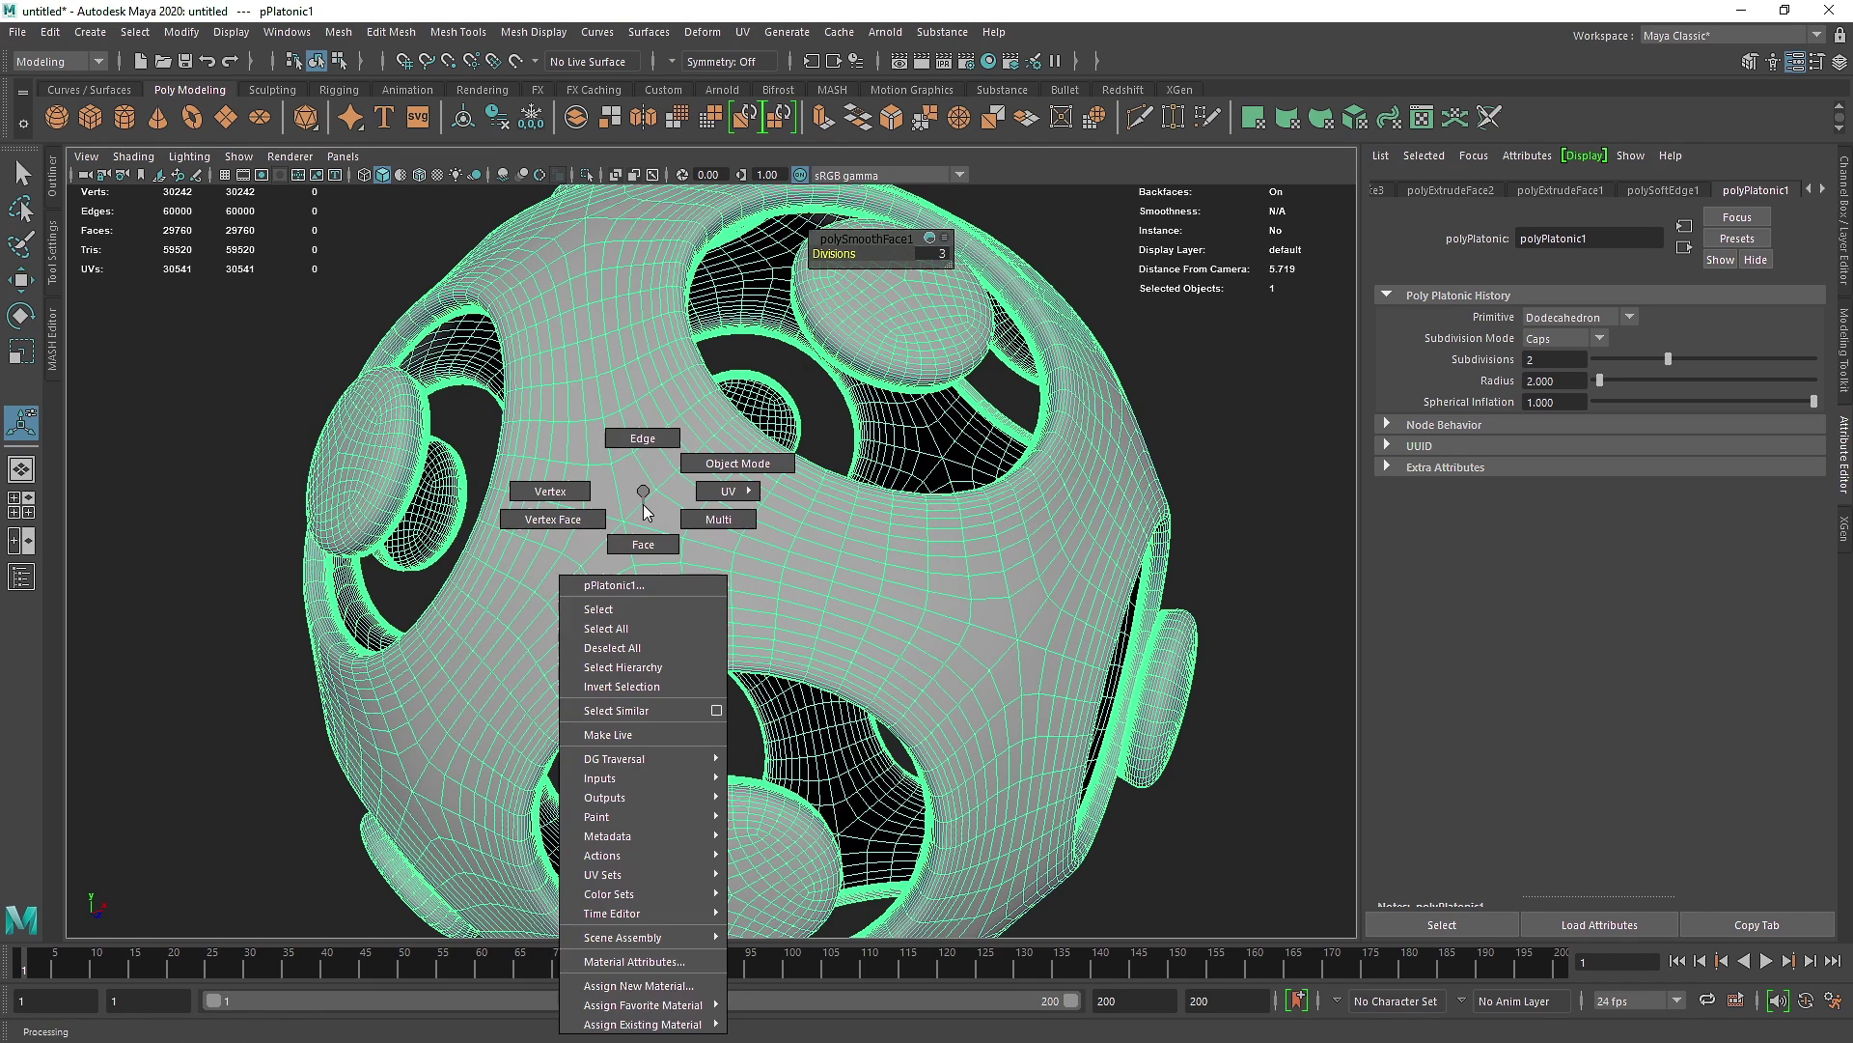
pyautogui.click(643, 523)
# Try to select the face loops running along the shell between the round openings.
pyautogui.doubleClick(611, 548)
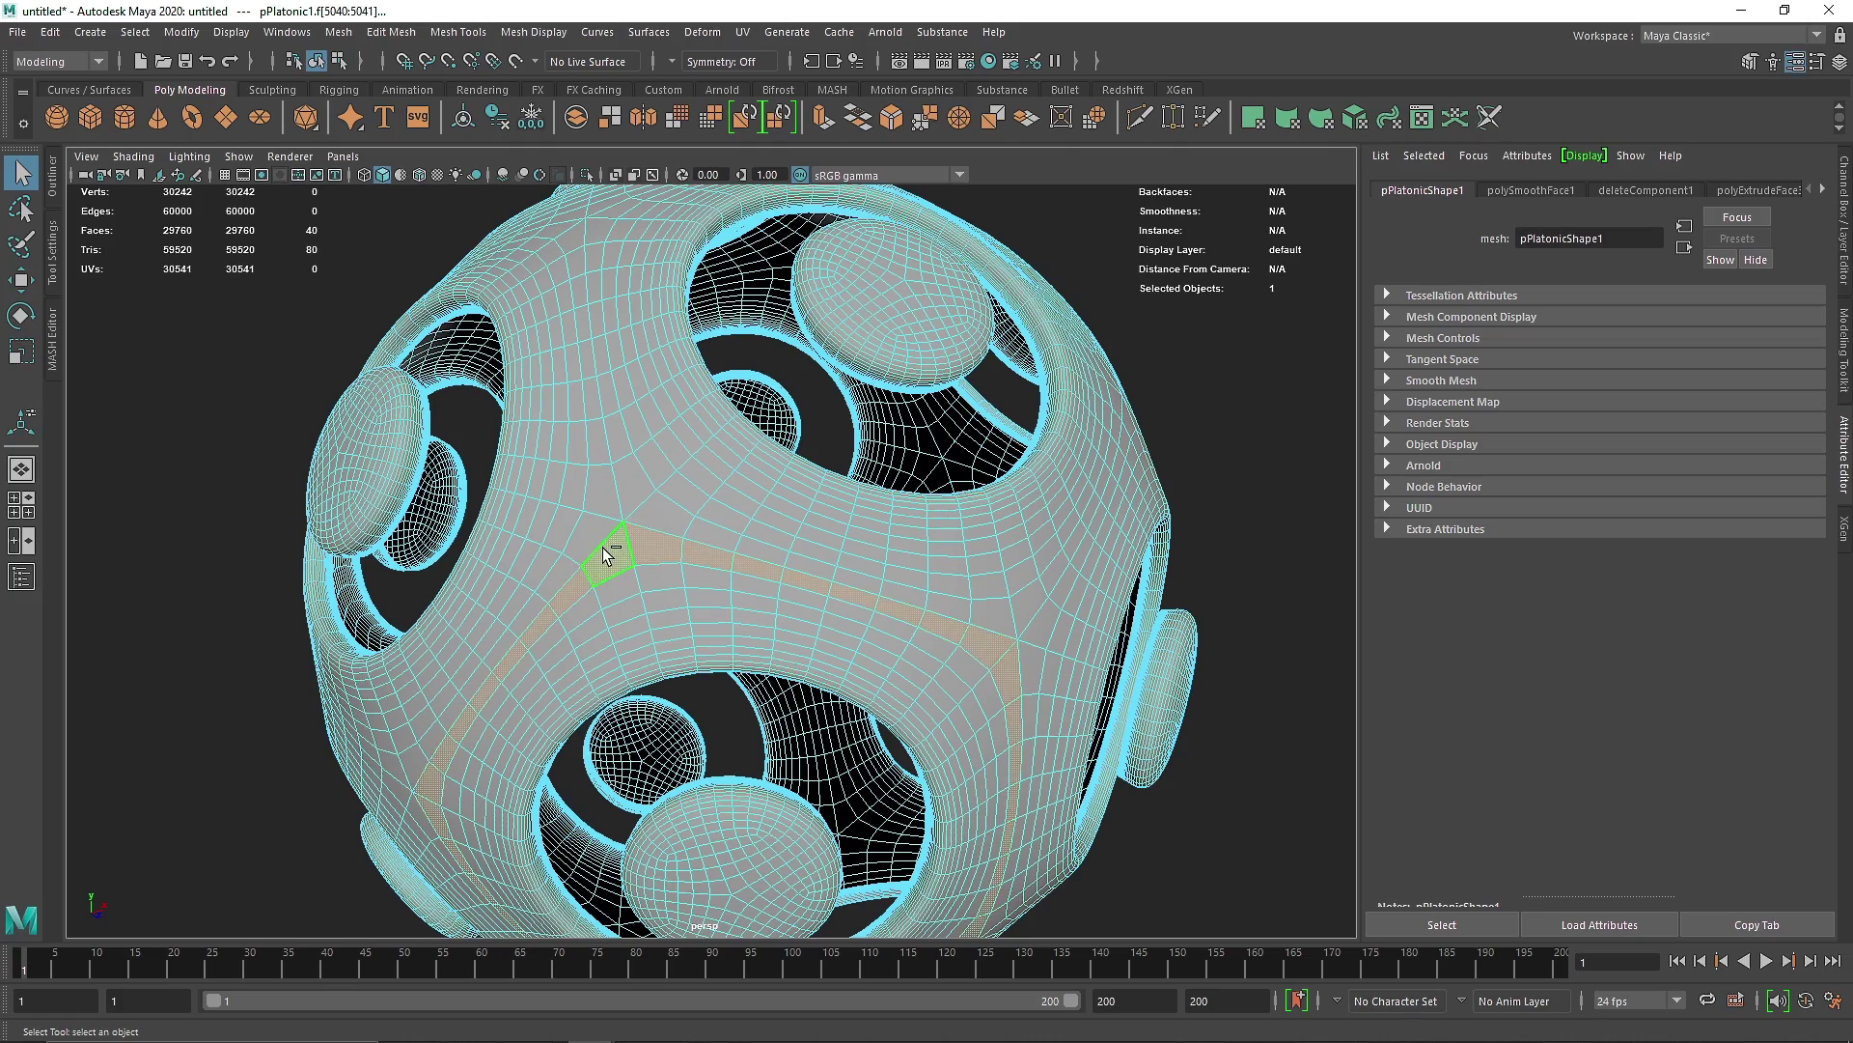
pyautogui.keyDown('shift'); pyautogui.doubleClick(624, 496); pyautogui.keyUp('shift')
pyautogui.click(603, 550)
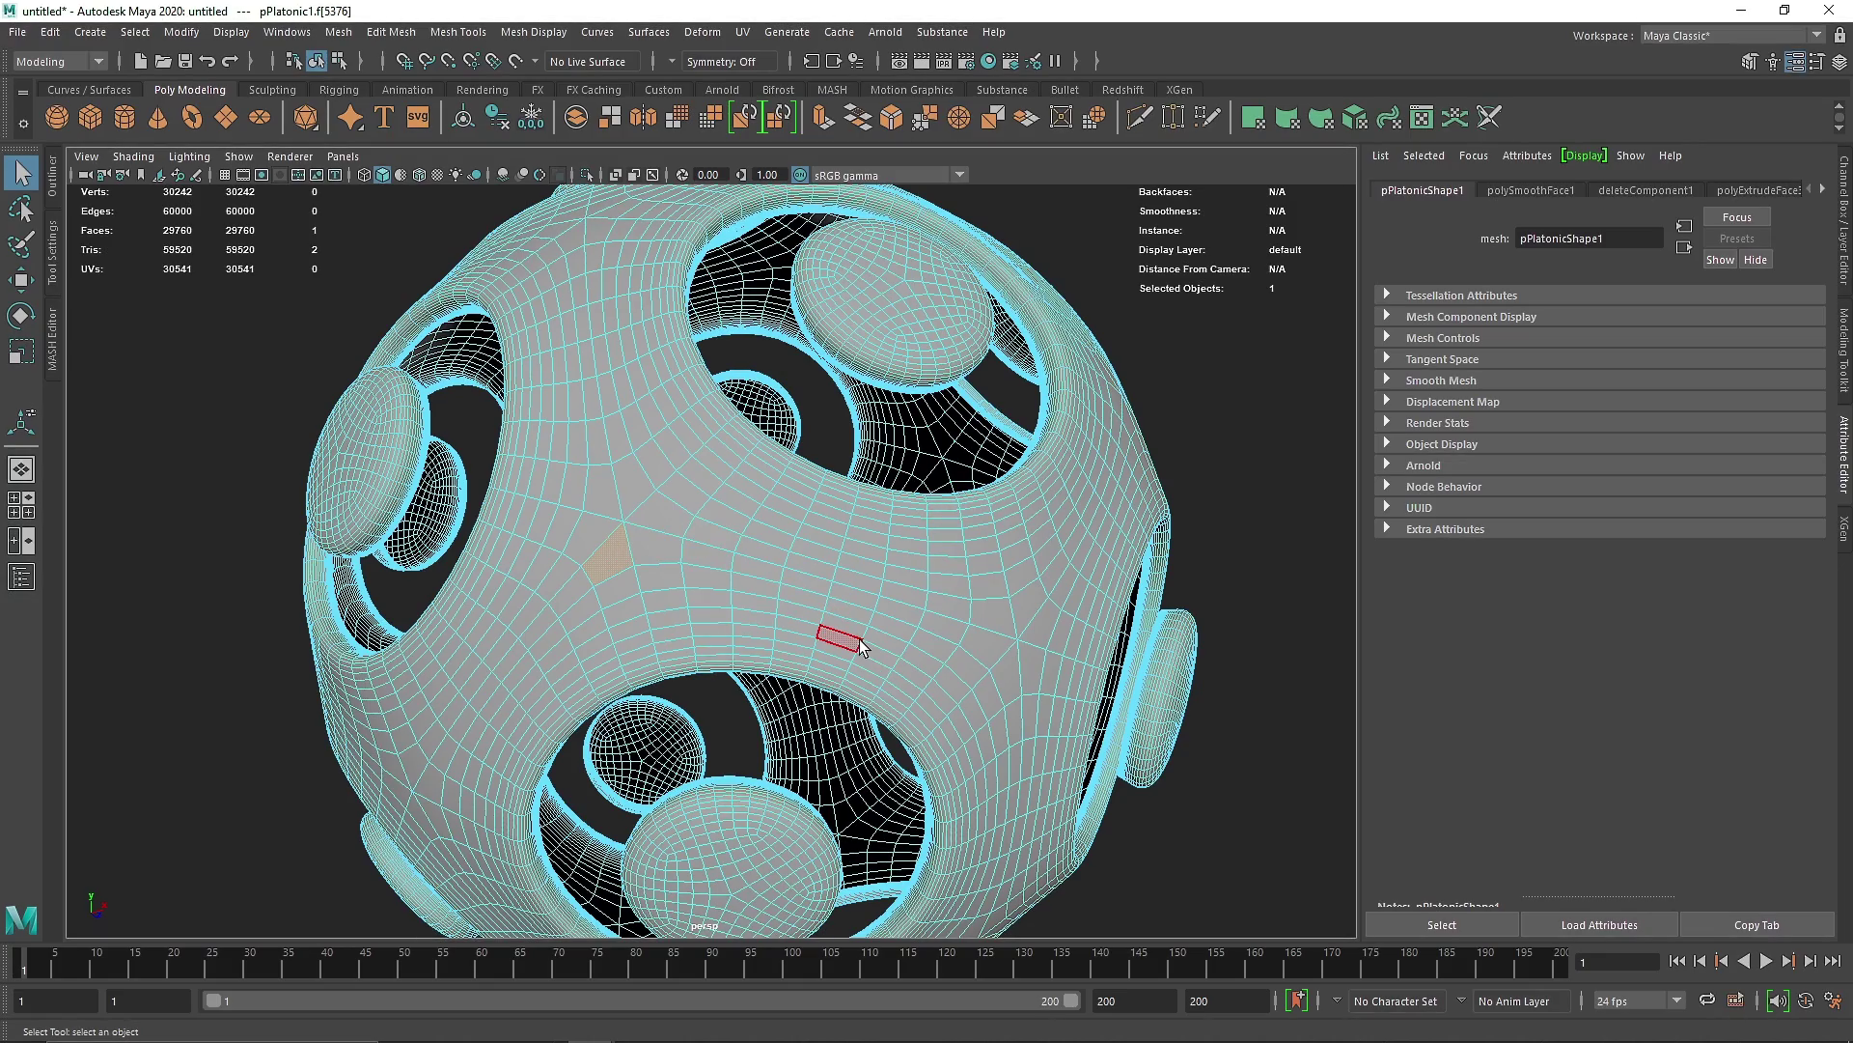
pyautogui.doubleClick(716, 604)
pyautogui.keyDown('alt'); pyautogui.moveTo(878, 589); pyautogui.dragTo(787, 609); pyautogui.keyUp('alt')
# Select the face loops running along the shell between the round openings, adding further loops on the other sides of the sphere.
pyautogui.doubleClick(659, 599)
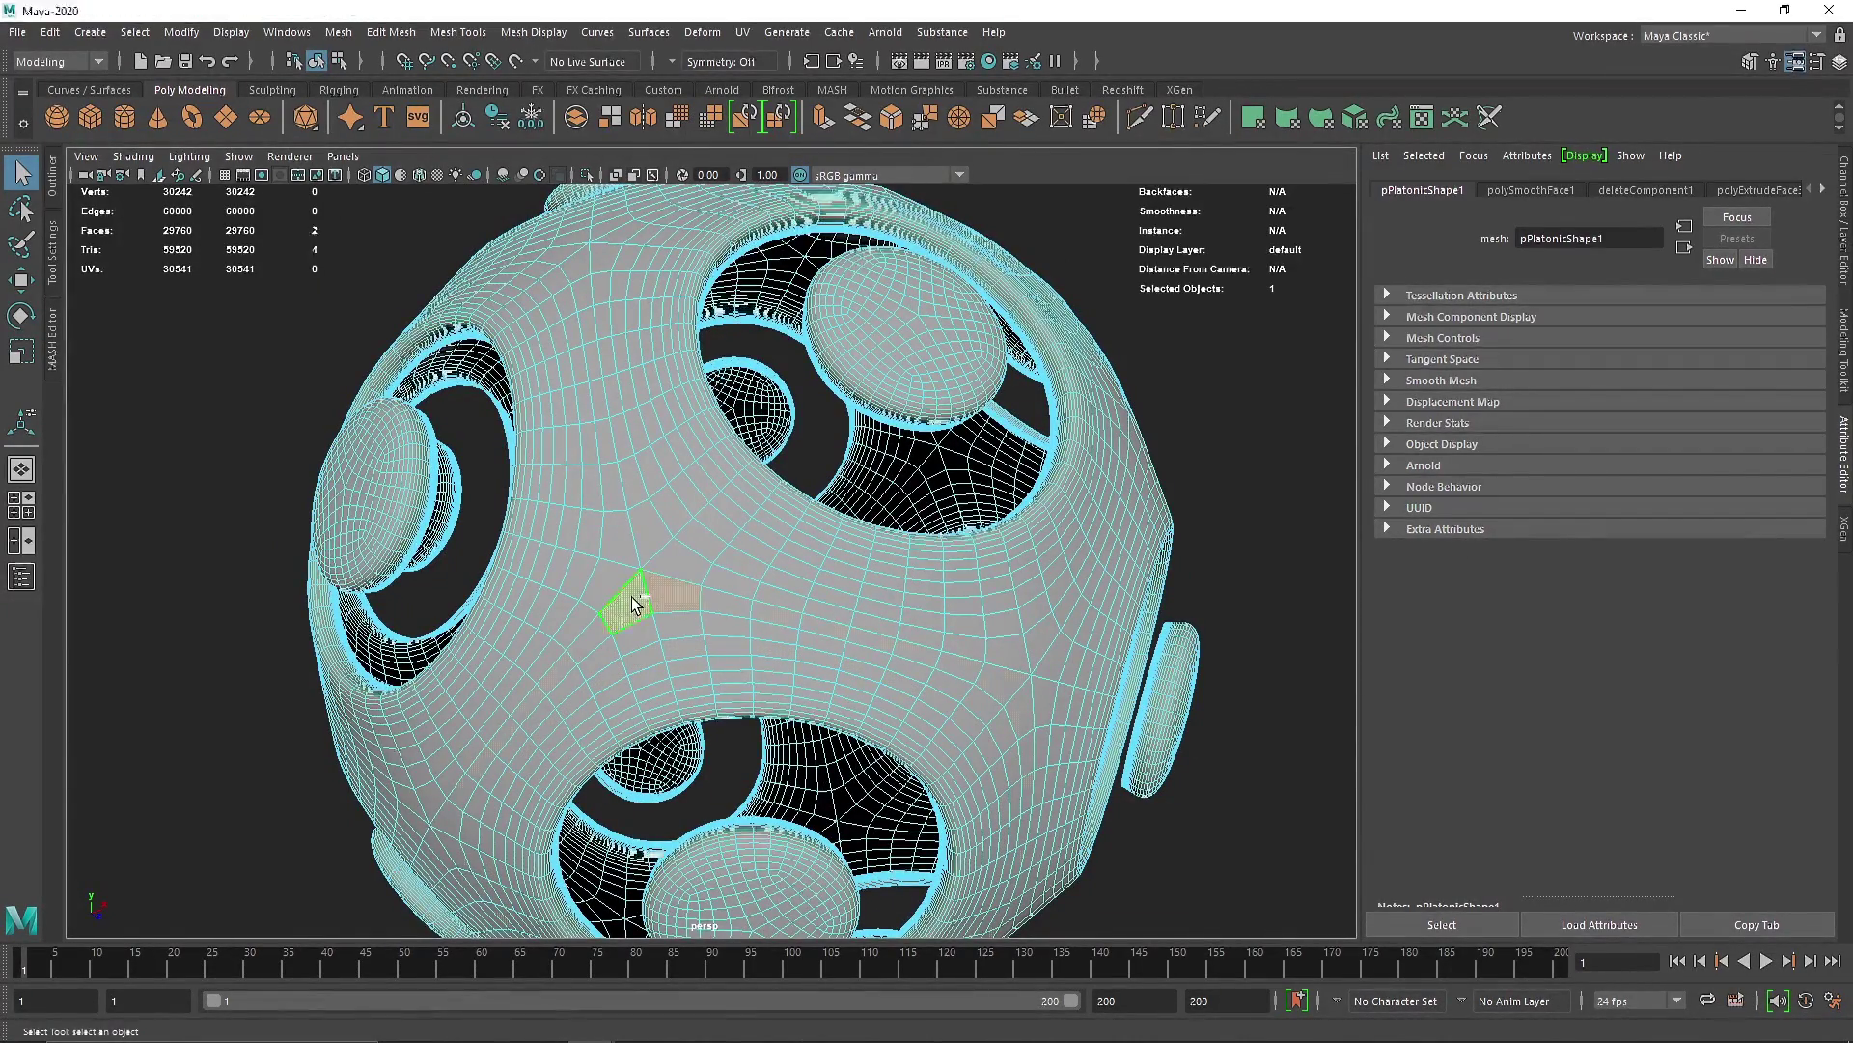
pyautogui.keyDown('shift'); pyautogui.doubleClick(660, 549); pyautogui.keyUp('shift')
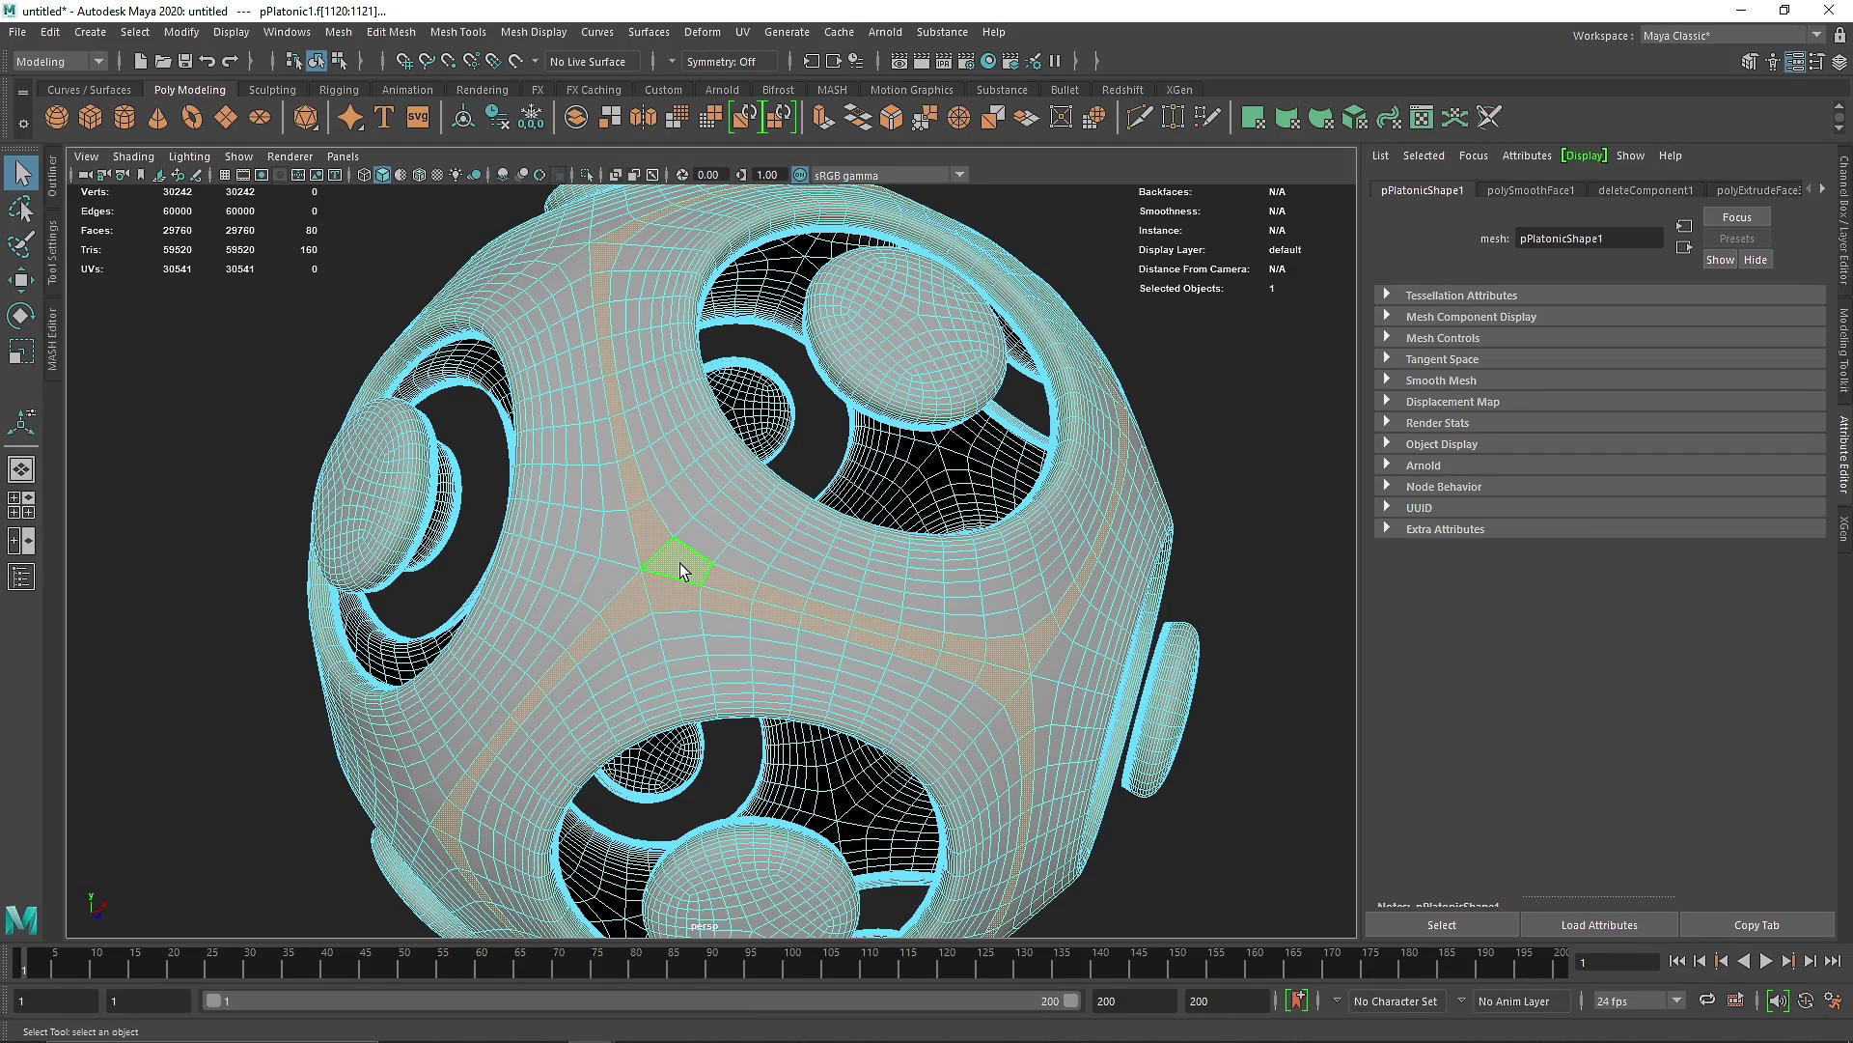
pyautogui.keyDown('shift'); pyautogui.click(614, 571); pyautogui.keyUp('shift')
pyautogui.keyDown('shift'); pyautogui.doubleClick(618, 546); pyautogui.keyUp('shift')
pyautogui.keyDown('alt'); pyautogui.moveTo(601, 502); pyautogui.dragTo(825, 497); pyautogui.keyUp('alt')
pyautogui.keyDown('shift'); pyautogui.doubleClick(753, 584); pyautogui.keyUp('shift')
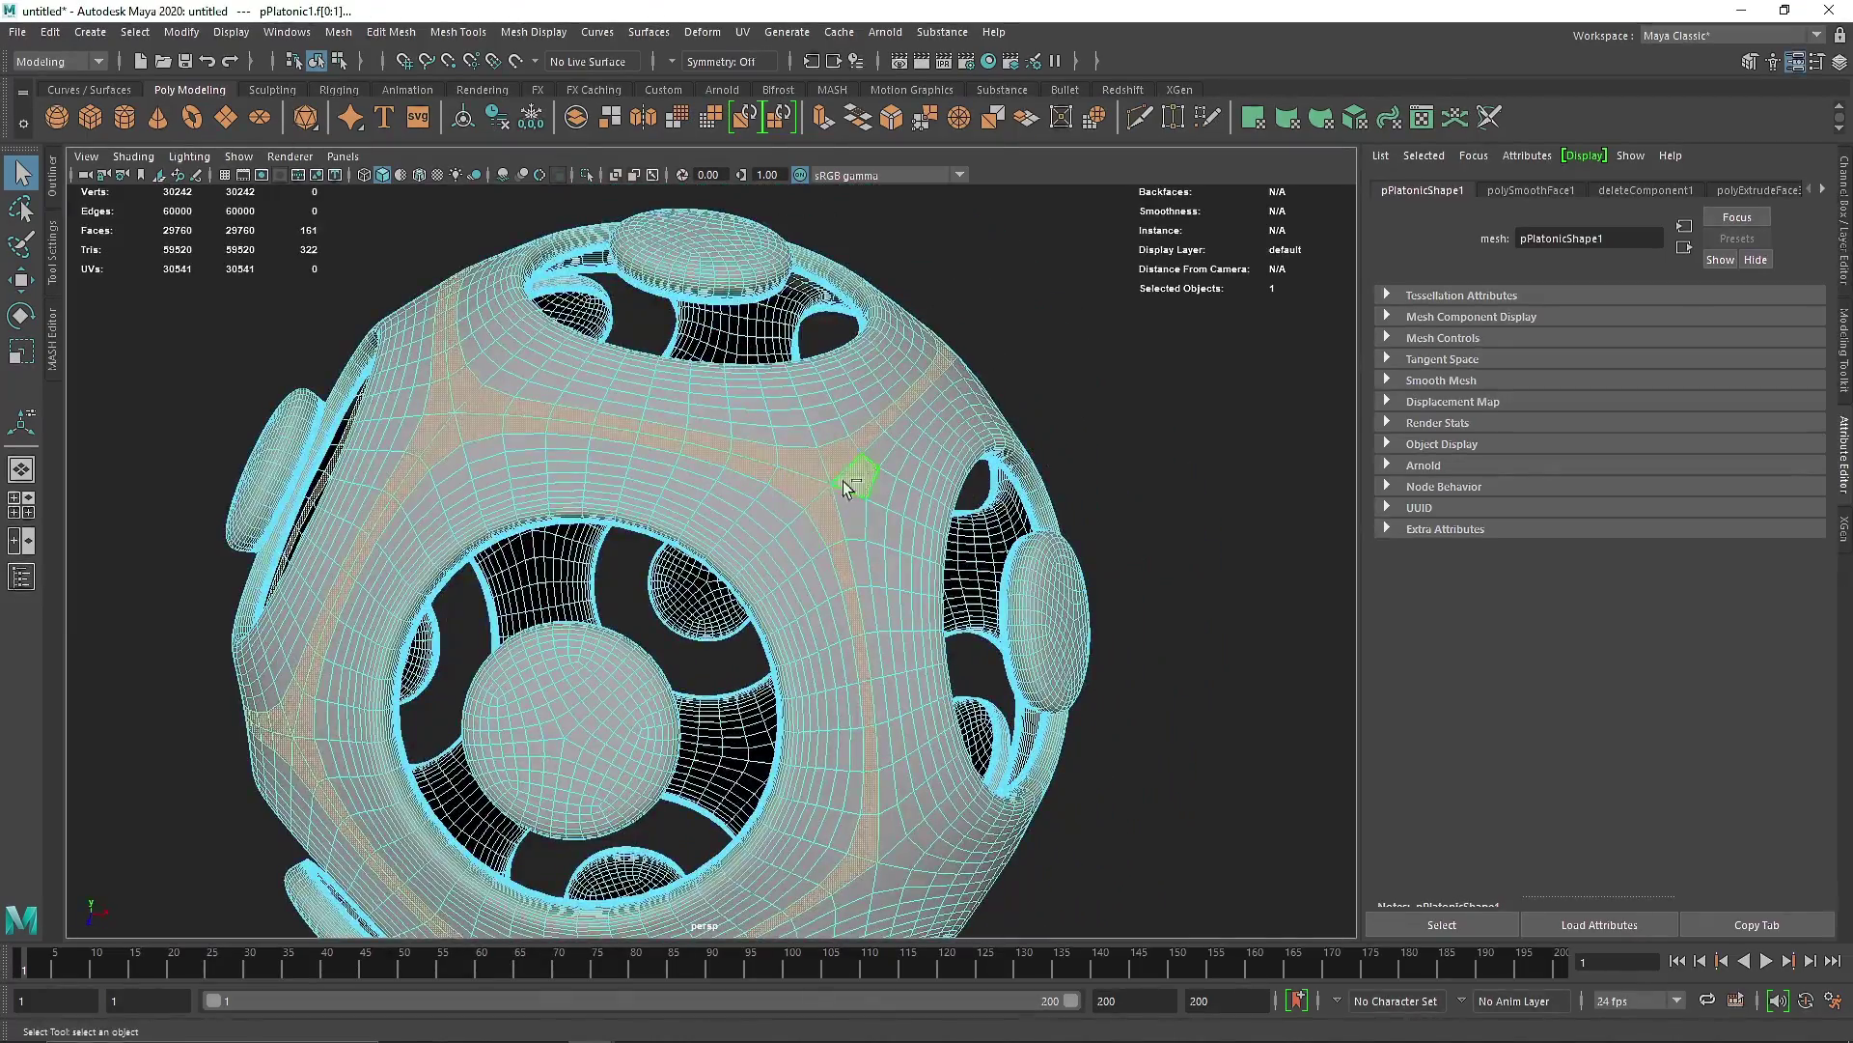
pyautogui.keyDown('shift'); pyautogui.doubleClick(843, 512); pyautogui.keyUp('shift')
pyautogui.keyDown('alt'); pyautogui.moveTo(838, 719); pyautogui.dragTo(844, 588); pyautogui.keyUp('alt')
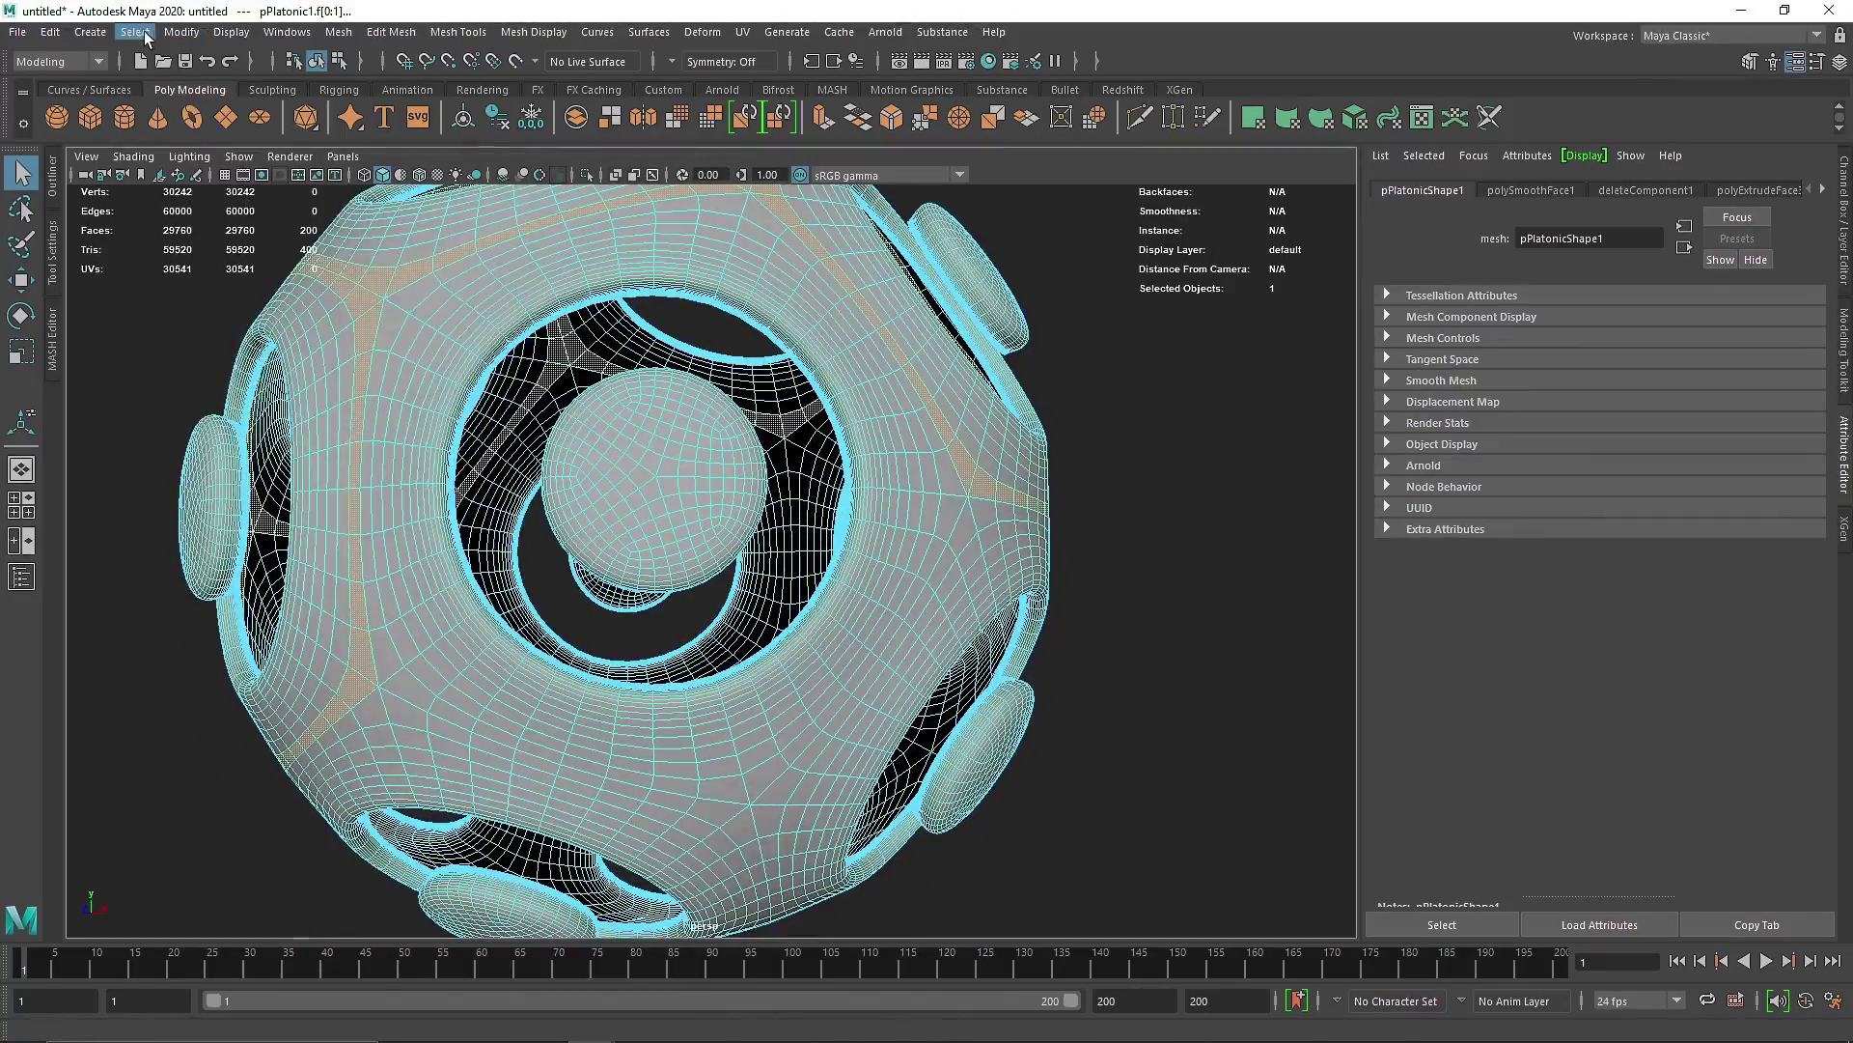
# Extend the face-loop selection to all similar faces around the shell.
pyautogui.click(134, 32)
pyautogui.click(184, 162)
pyautogui.keyDown('alt'); pyautogui.moveTo(811, 338); pyautogui.dragTo(811, 242); pyautogui.keyUp('alt')
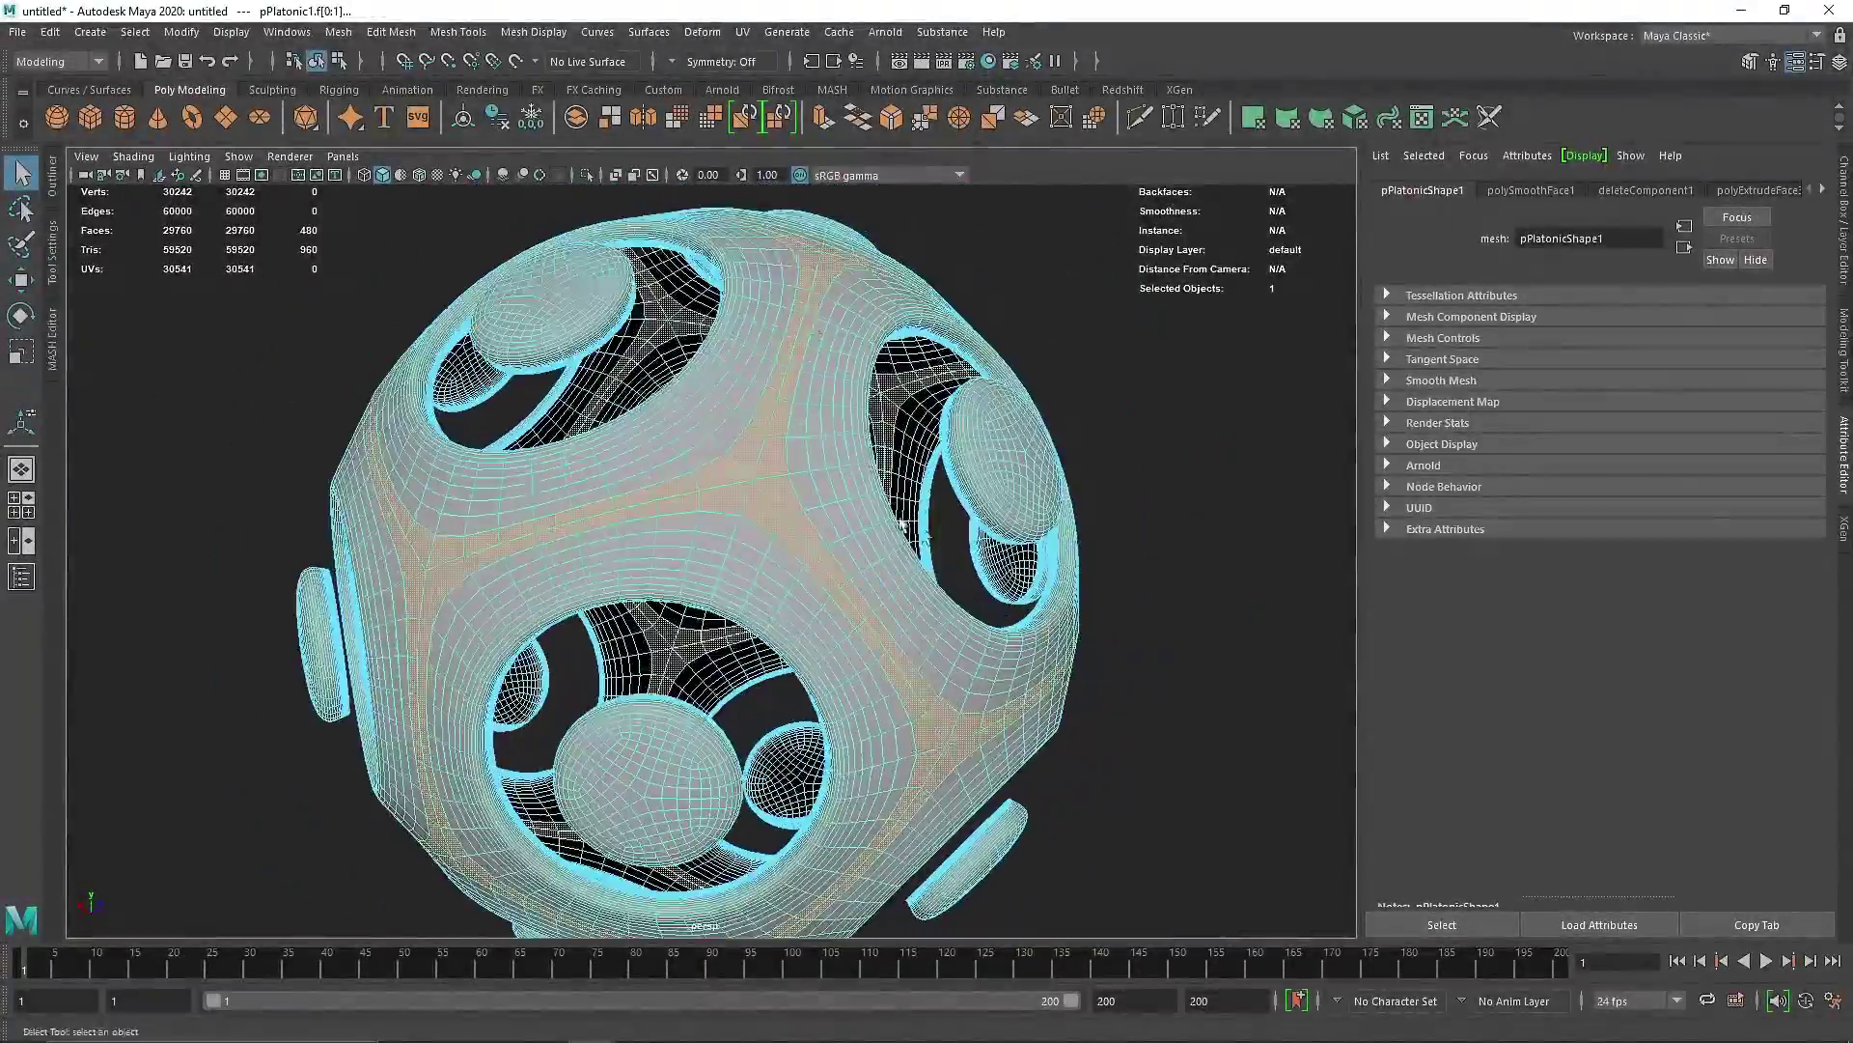
# Extrude the selected face strips twice and sink them slightly inward as grooves, with a Local Translate Z of -0.013.
pyautogui.click(827, 118)
pyautogui.keyDown('alt'); pyautogui.moveTo(842, 353); pyautogui.dragTo(612, 555); pyautogui.keyUp('alt')
pyautogui.keyDown('alt'); pyautogui.moveTo(612, 554); pyautogui.dragTo(588, 464, button='right'); pyautogui.keyUp('alt')
pyautogui.keyDown('alt'); pyautogui.moveTo(588, 463); pyautogui.dragTo(562, 413); pyautogui.keyUp('alt')
pyautogui.keyDown('alt'); pyautogui.moveTo(563, 413); pyautogui.dragTo(577, 428, button='middle'); pyautogui.keyUp('alt')
pyautogui.moveTo(578, 427); pyautogui.dragTo(576, 423)
pyautogui.hotkey('ctrl', 'e')
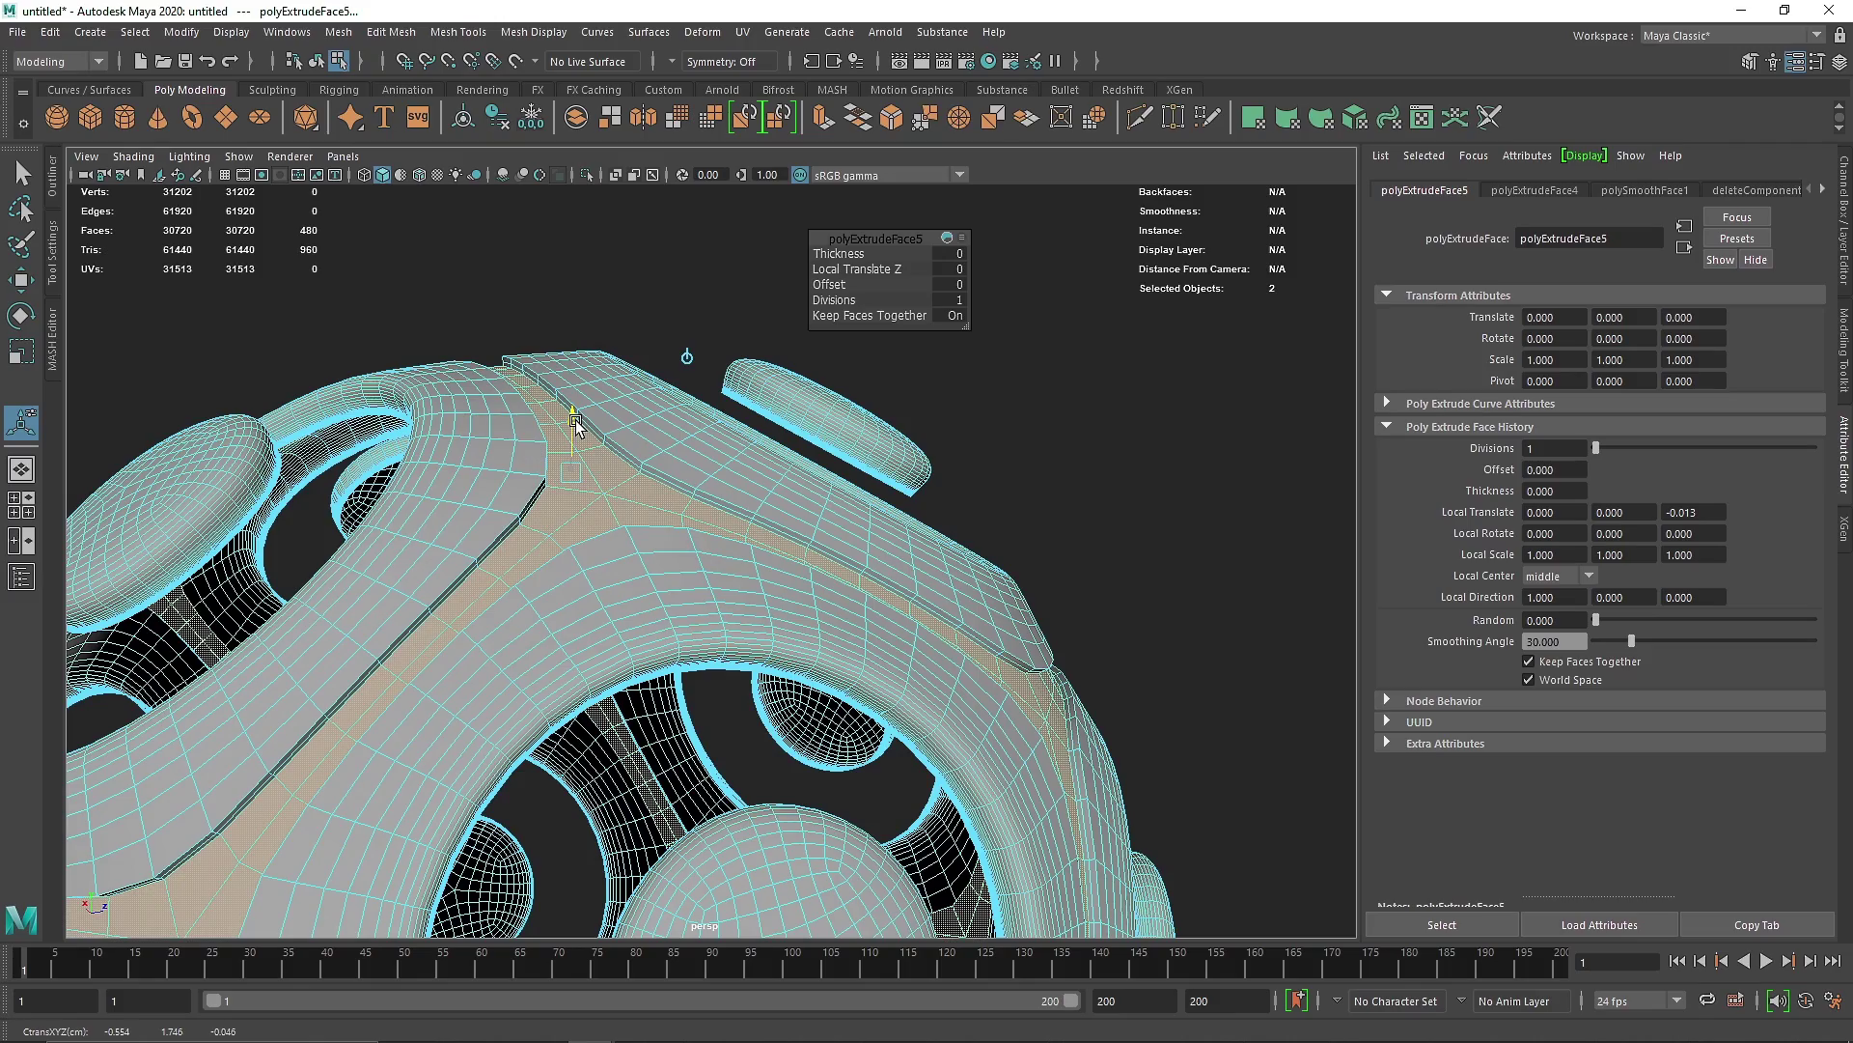
# Return the grooved sphere to object mode and deselect it to inspect the shaded model.
pyautogui.scroll(-8, 577, 426)
pyautogui.keyDown('alt'); pyautogui.moveTo(581, 486); pyautogui.dragTo(615, 489); pyautogui.keyUp('alt')
pyautogui.moveTo(608, 489); pyautogui.dragTo(609, 543, button='right')
pyautogui.click(853, 384)
pyautogui.keyDown('alt'); pyautogui.moveTo(595, 692); pyautogui.dragTo(809, 716); pyautogui.keyUp('alt')
pyautogui.keyDown('alt'); pyautogui.moveTo(809, 716); pyautogui.dragTo(662, 498, button='middle'); pyautogui.keyUp('alt')
pyautogui.keyDown('alt'); pyautogui.moveTo(662, 497); pyautogui.dragTo(625, 509); pyautogui.keyUp('alt')
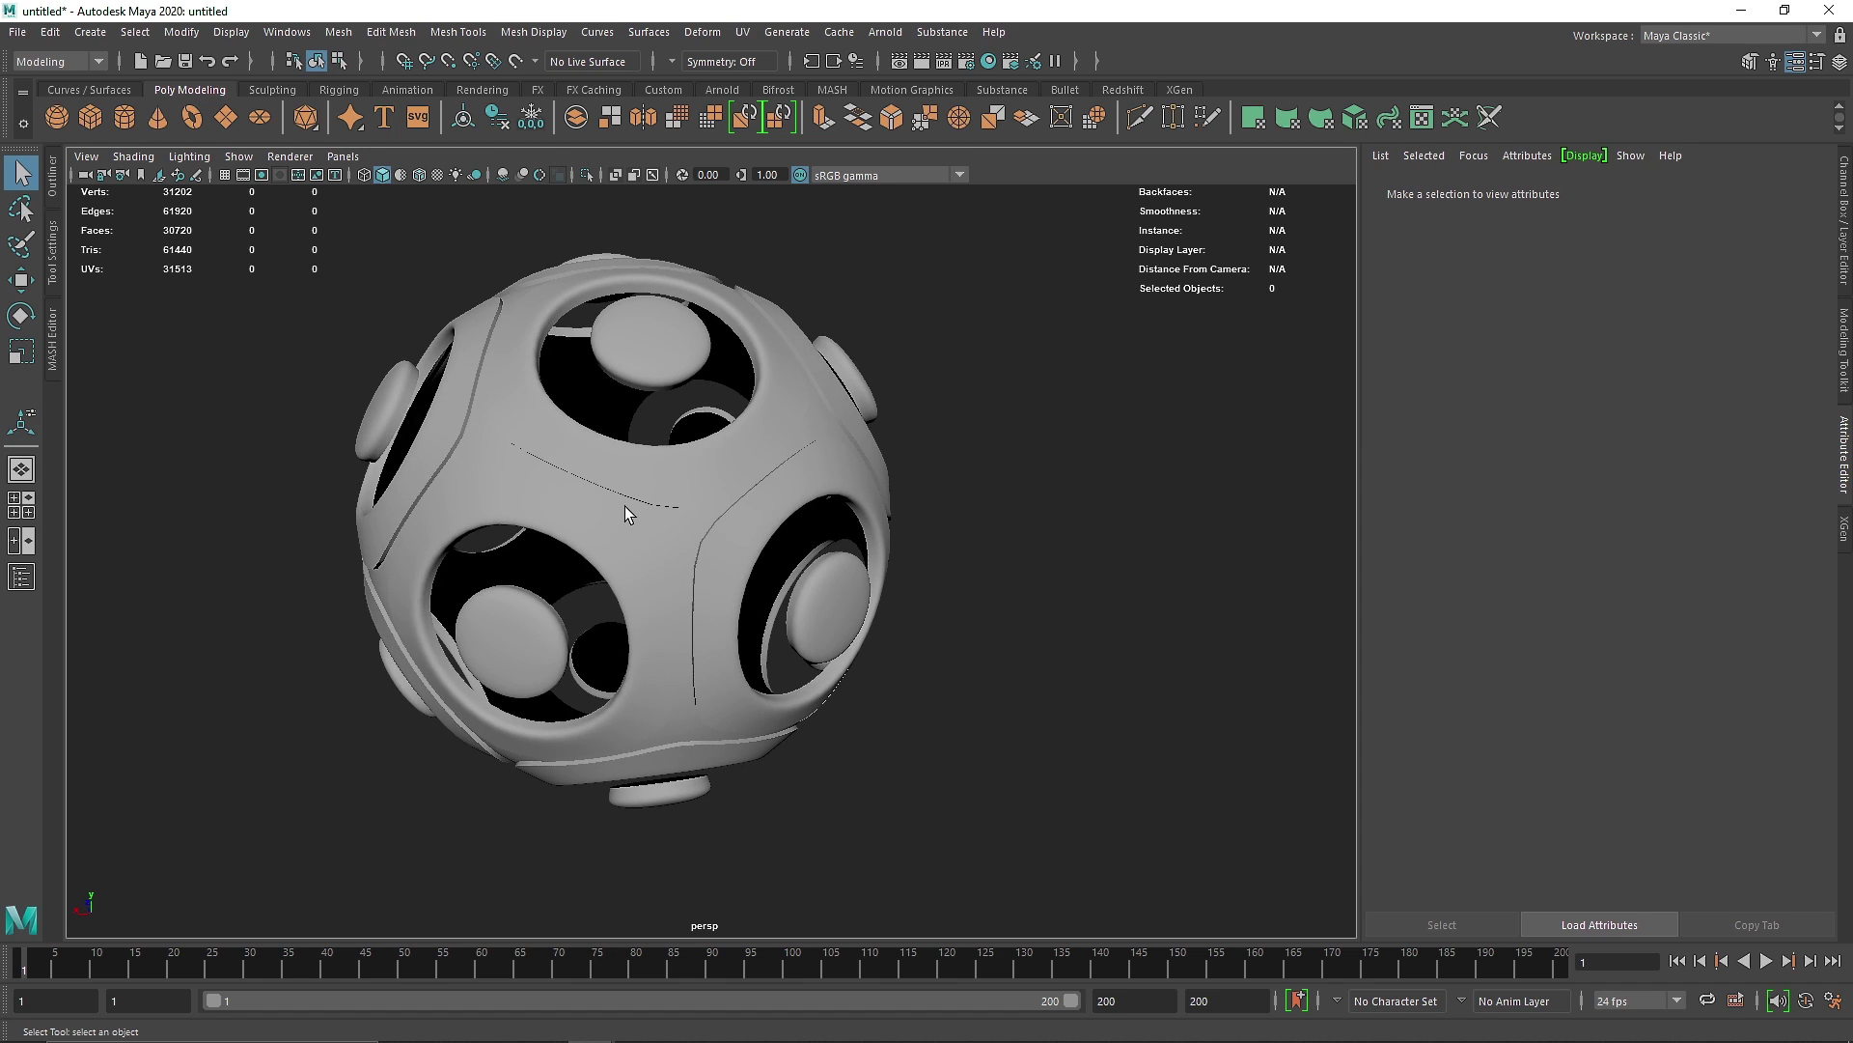
# Create a polygon plane at the sphere's centre and scale it up into a large floor.
pyautogui.click(227, 117)
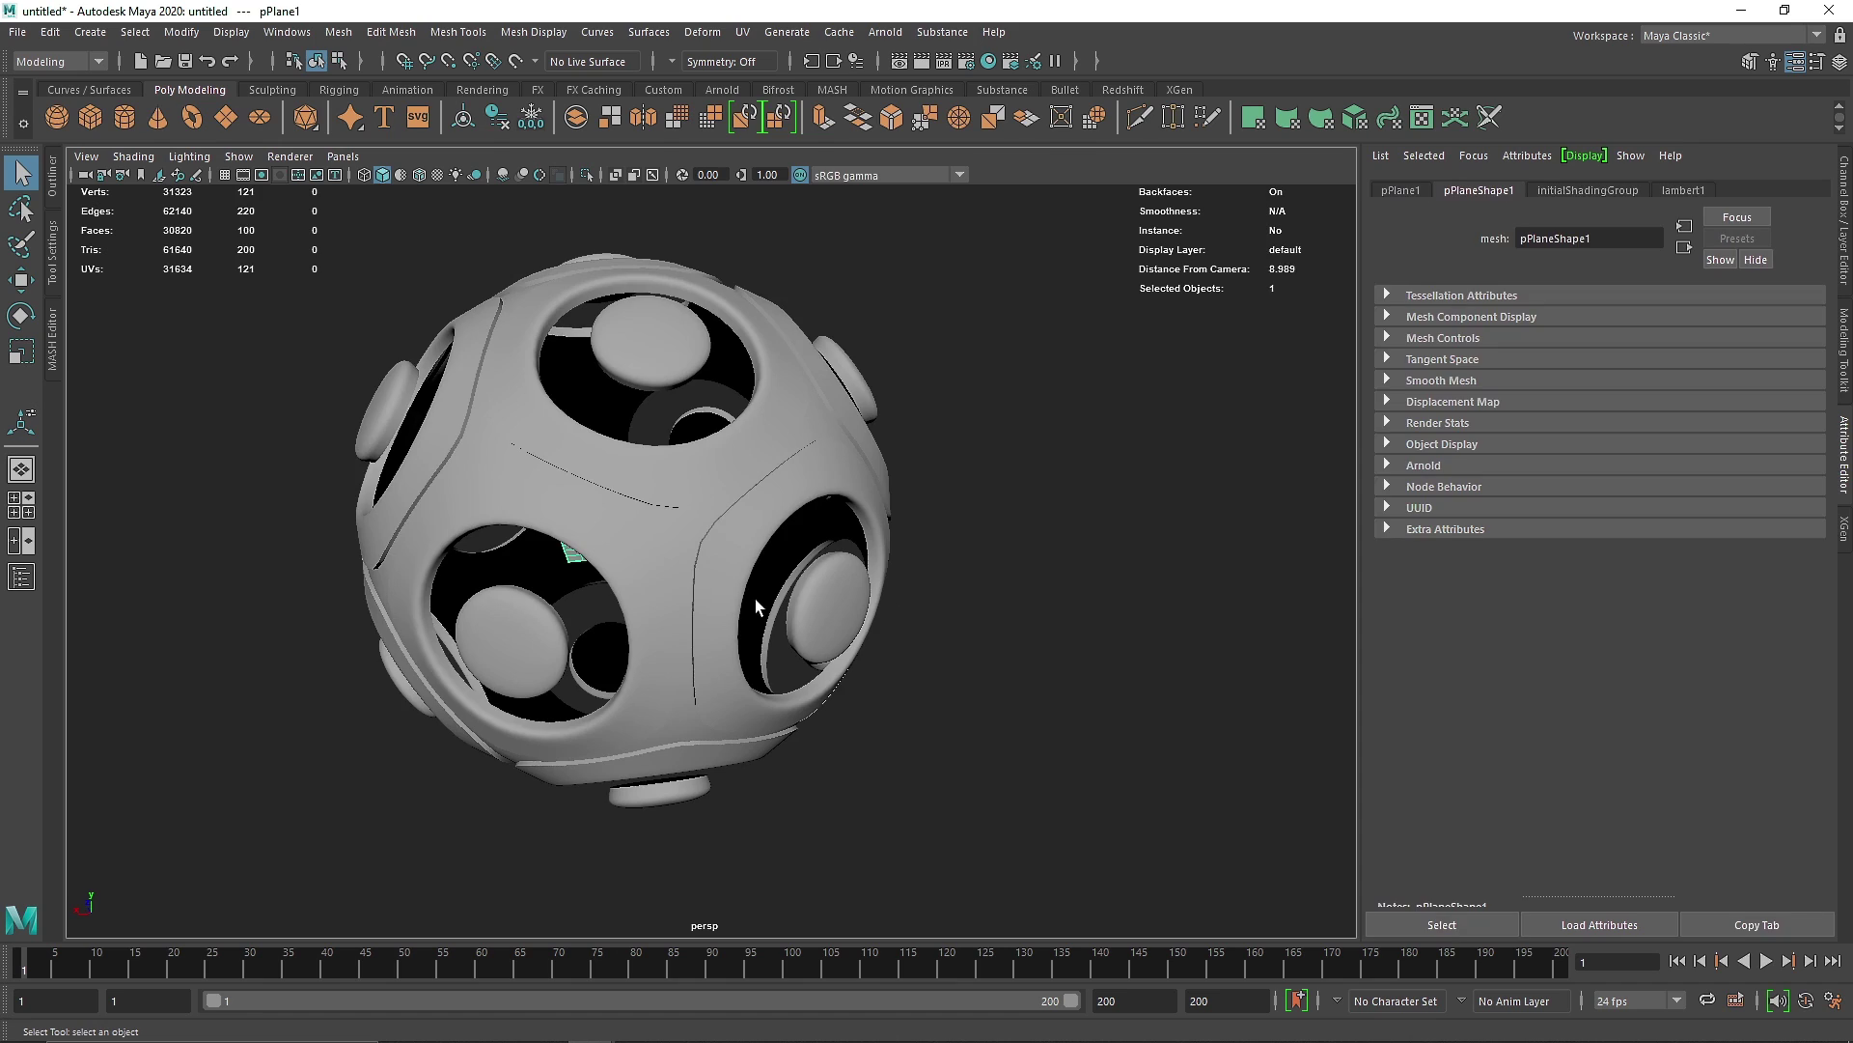
pyautogui.scroll(-5, 741, 620)
pyautogui.keyDown('alt'); pyautogui.moveTo(635, 599); pyautogui.dragTo(678, 618); pyautogui.keyUp('alt')
pyautogui.press('r')
pyautogui.moveTo(670, 550); pyautogui.dragTo(1410, 715)
pyautogui.scroll(-5, 558, 611)
pyautogui.moveTo(667, 545); pyautogui.dragTo(944, 625)
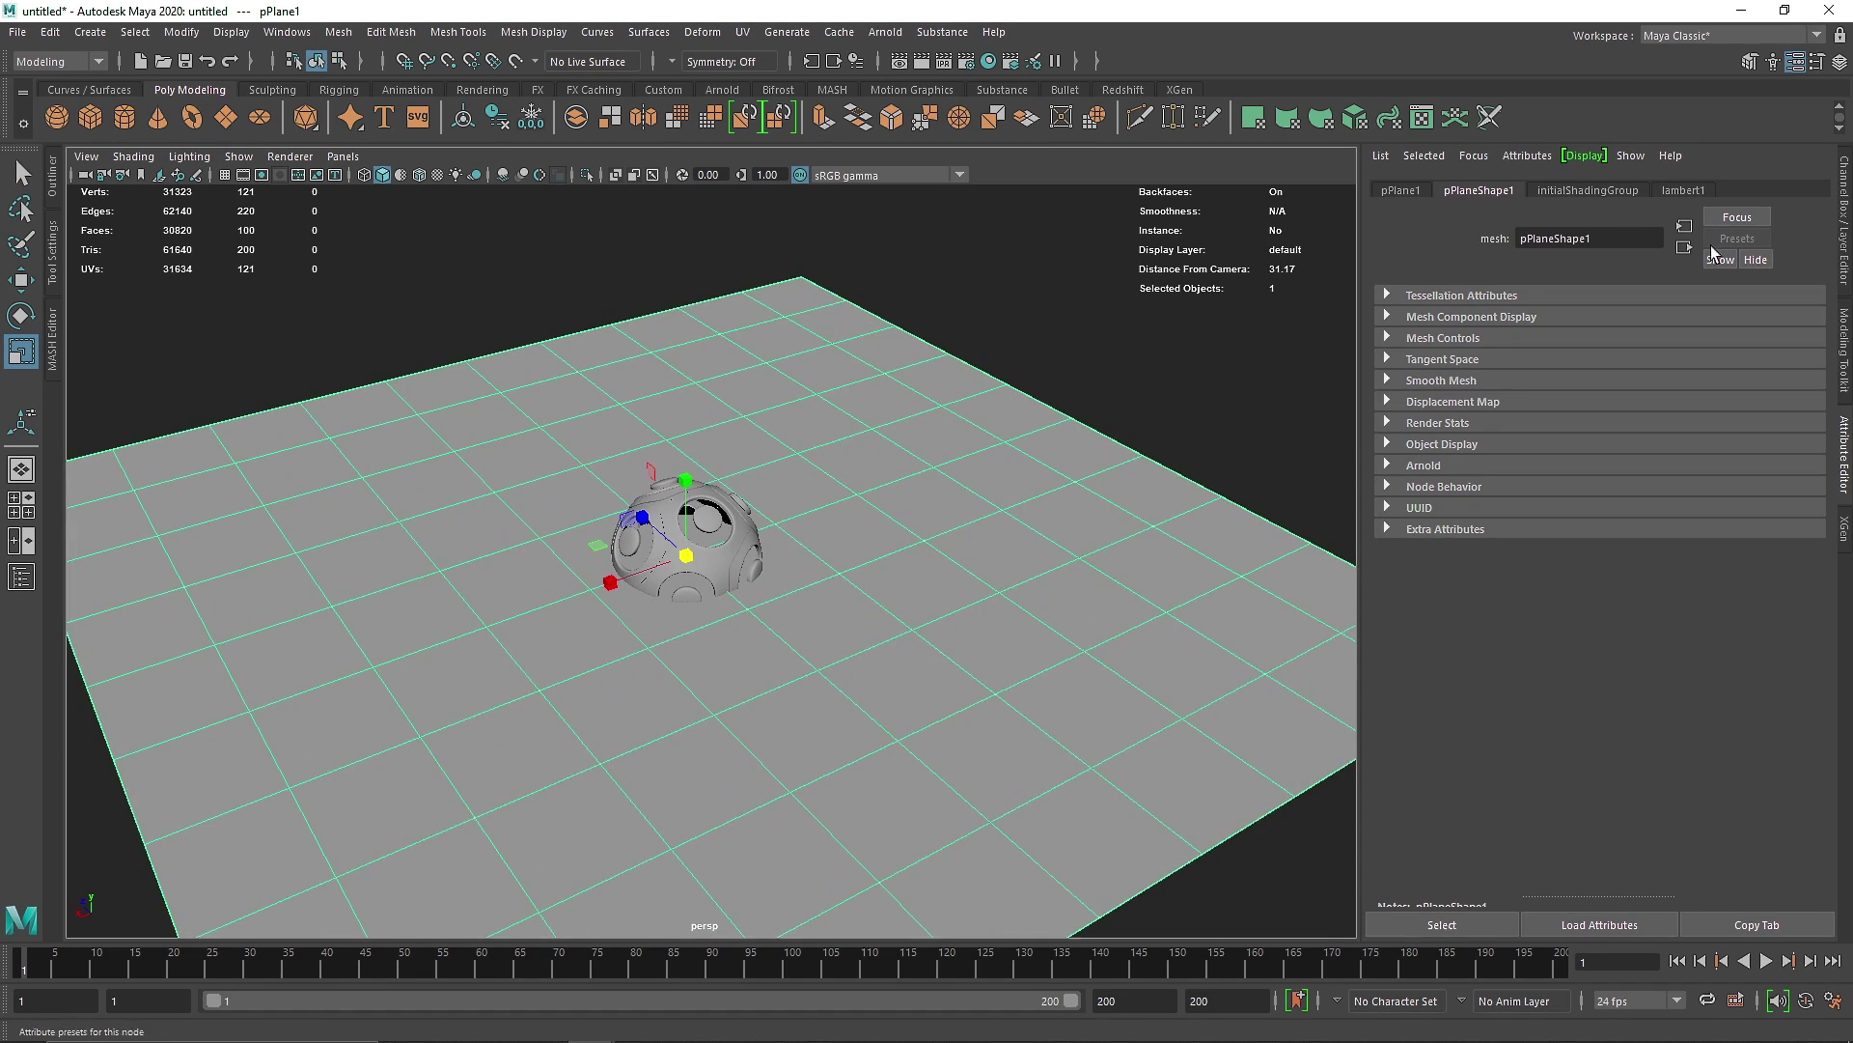
# Look through the plane's attributes for its subdivision settings and delete the plane.
pyautogui.hotkey('ctrl', 'a')
pyautogui.click(1423, 343)
pyautogui.click(1432, 522)
pyautogui.click(1843, 454)
pyautogui.click(1624, 195)
pyautogui.click(1118, 364)
pyautogui.click(1014, 500)
pyautogui.press('Delete')
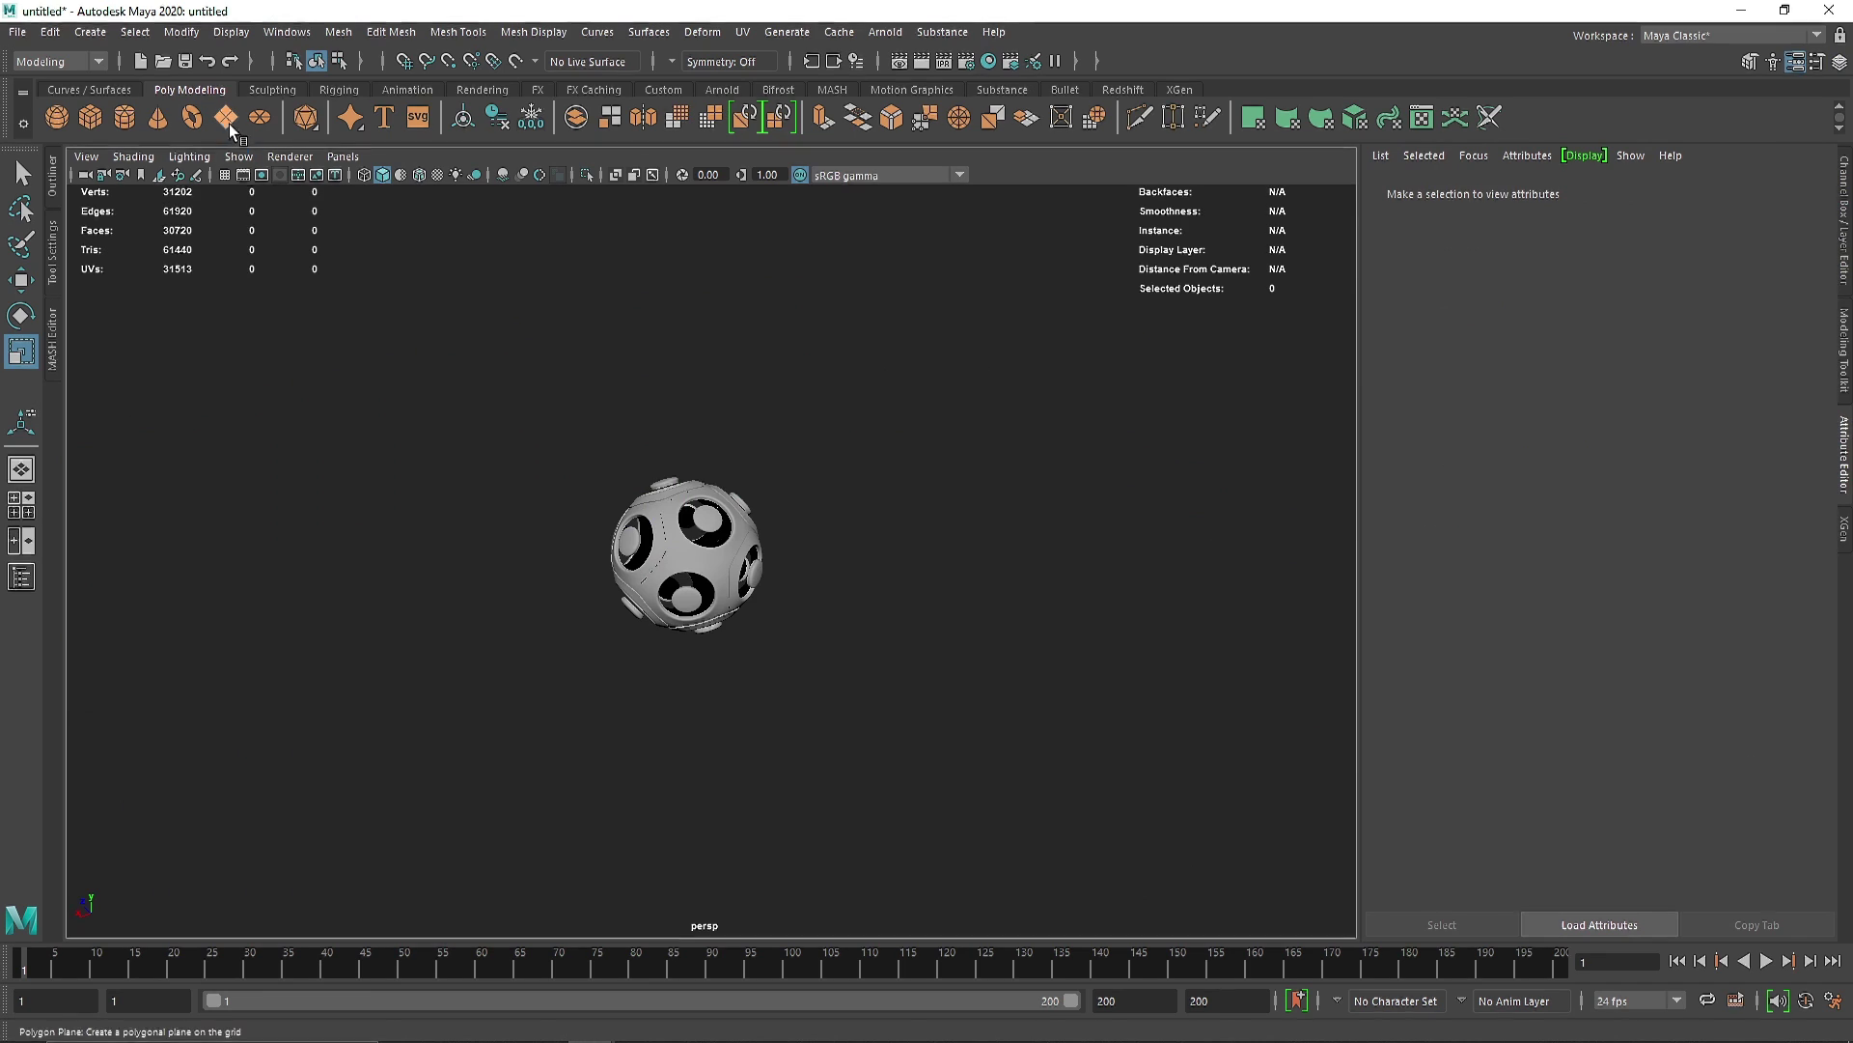
# Create the floor plane again, scale it to 14.745 and check its channels for creation inputs.
pyautogui.hotkey('ctrl', 'z')
pyautogui.moveTo(693, 557); pyautogui.dragTo(1033, 621)
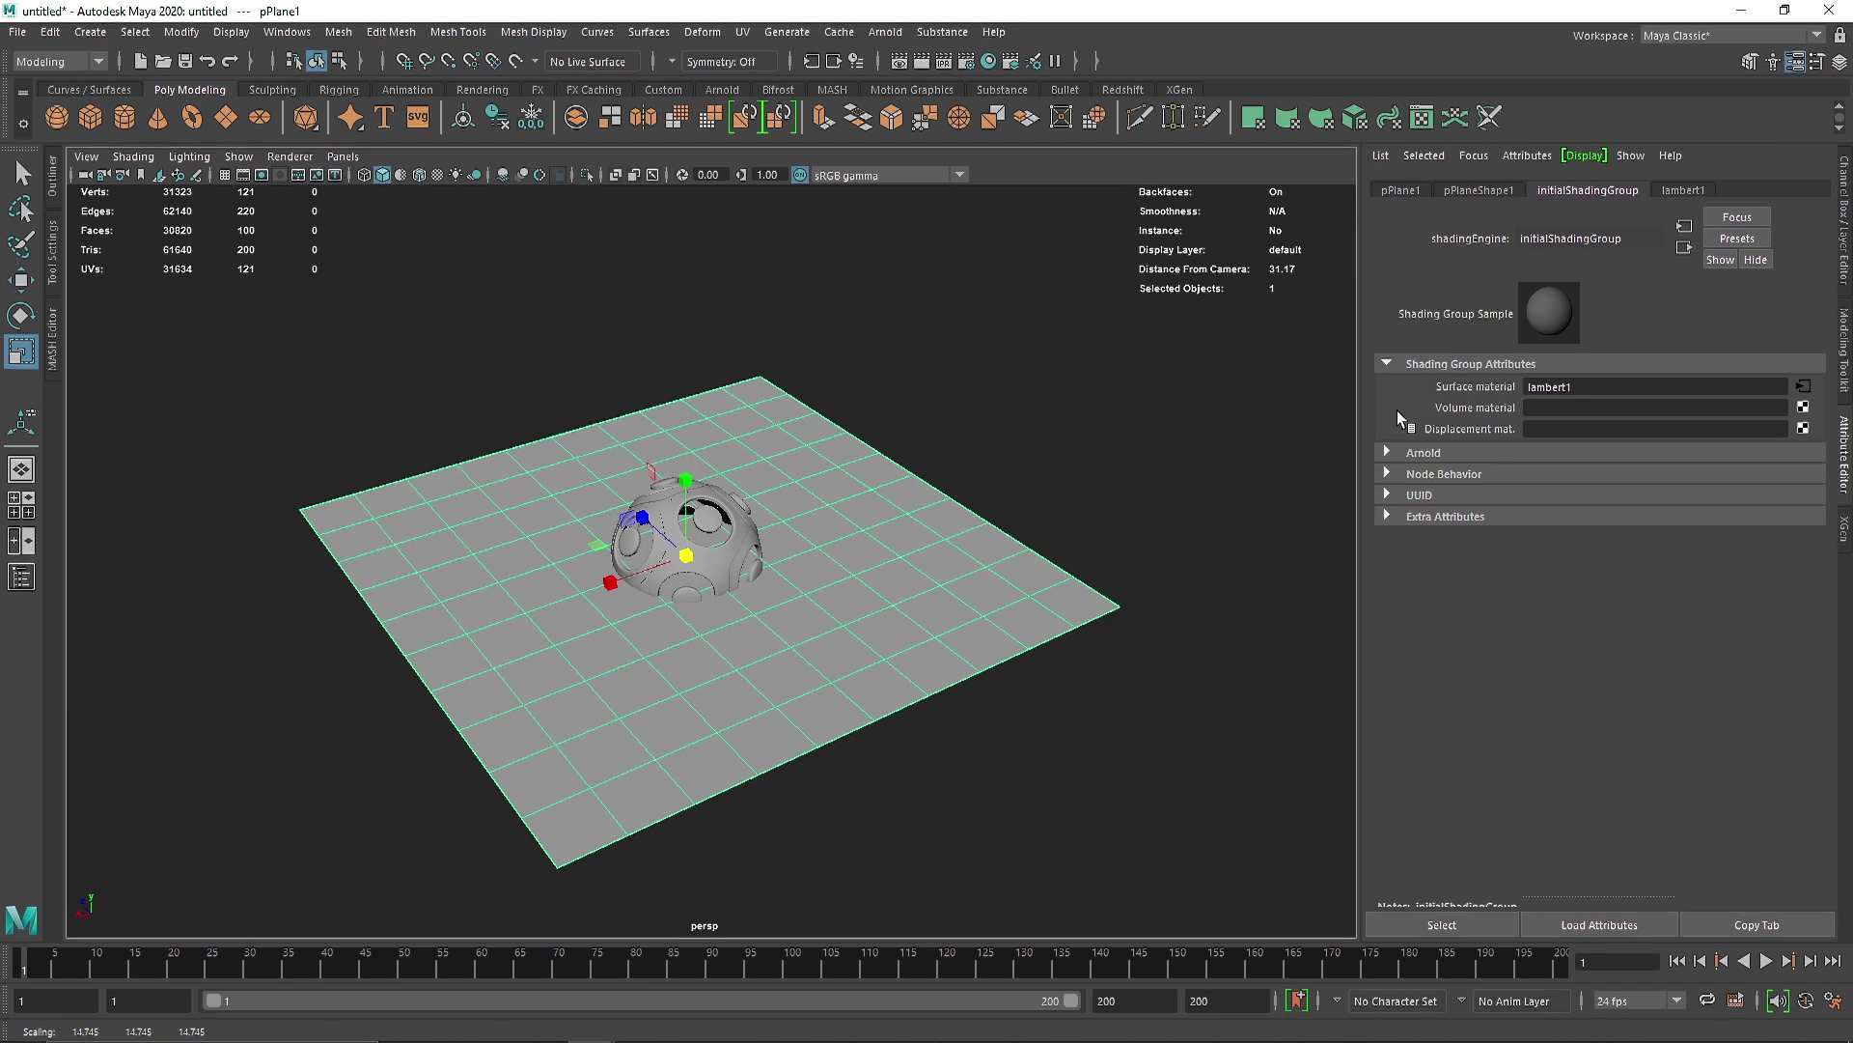
pyautogui.click(1487, 191)
pyautogui.hotkey('ctrl', 'a')
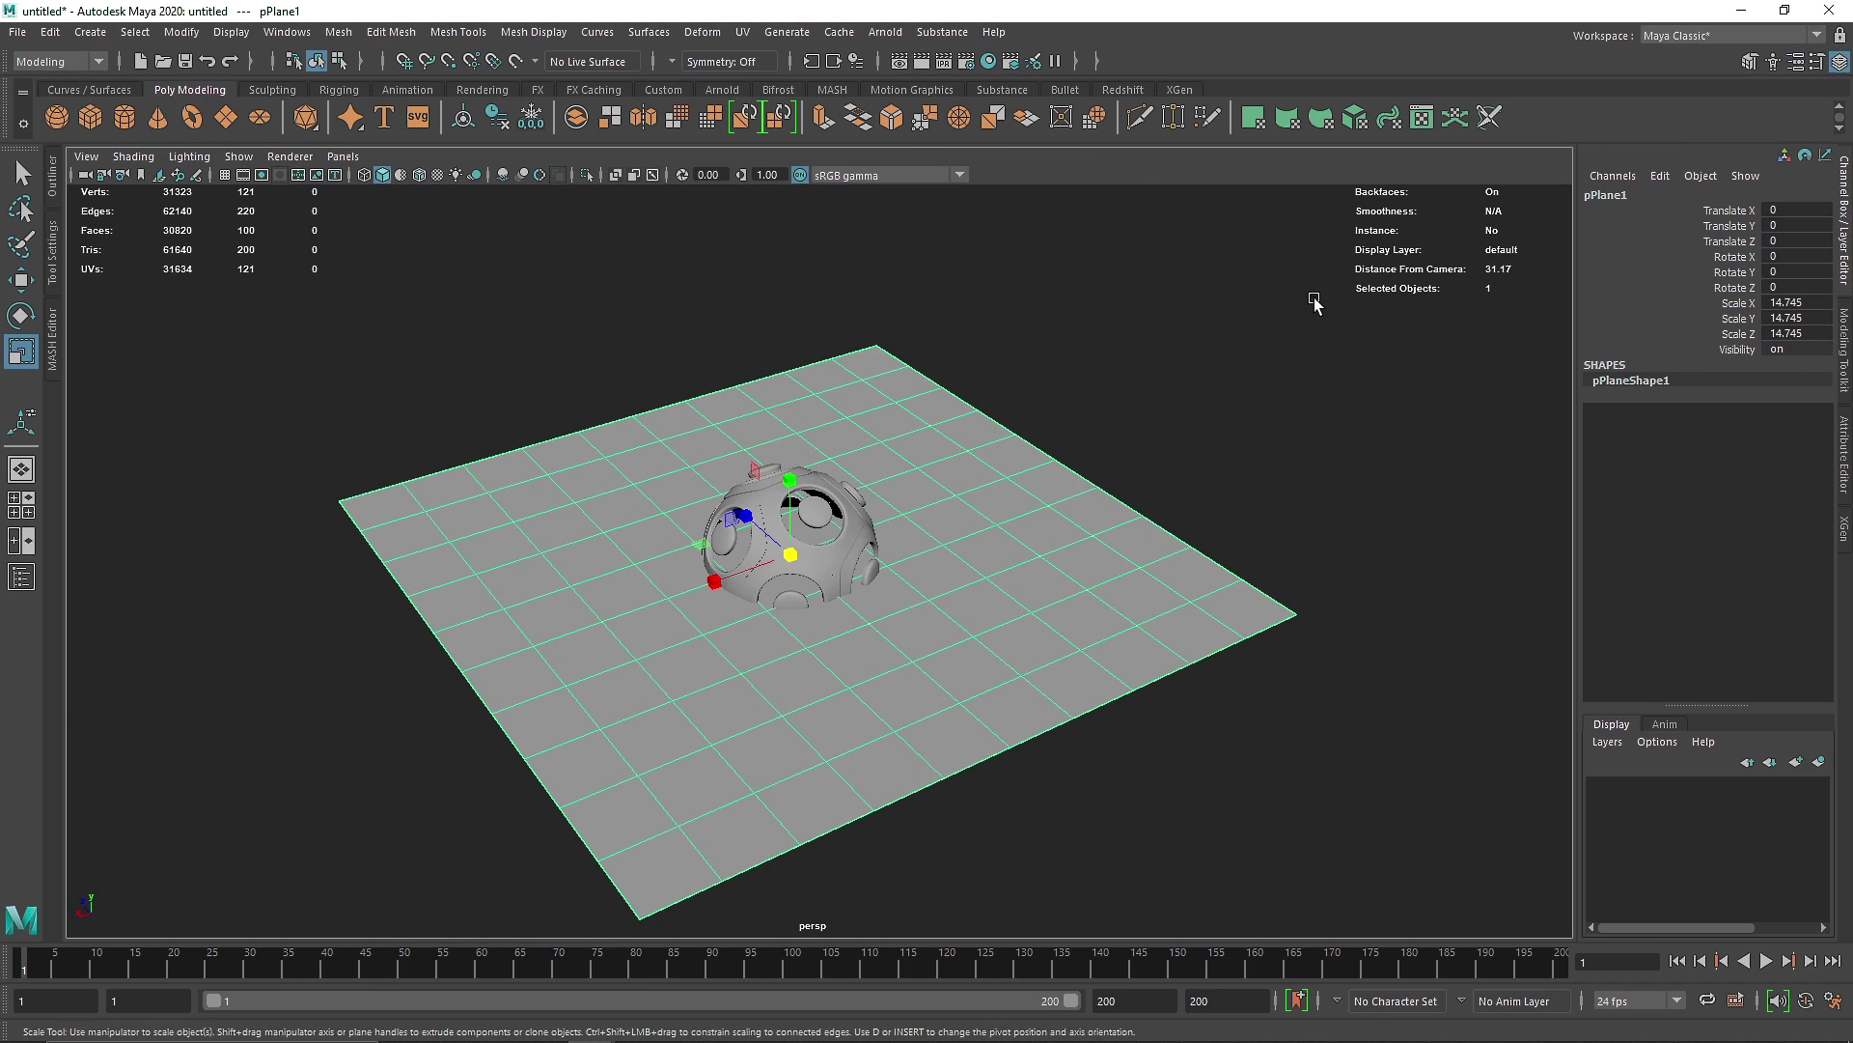
# Turn on construction history and delete the floor plane made without it.
pyautogui.click(856, 61)
pyautogui.press('Delete')
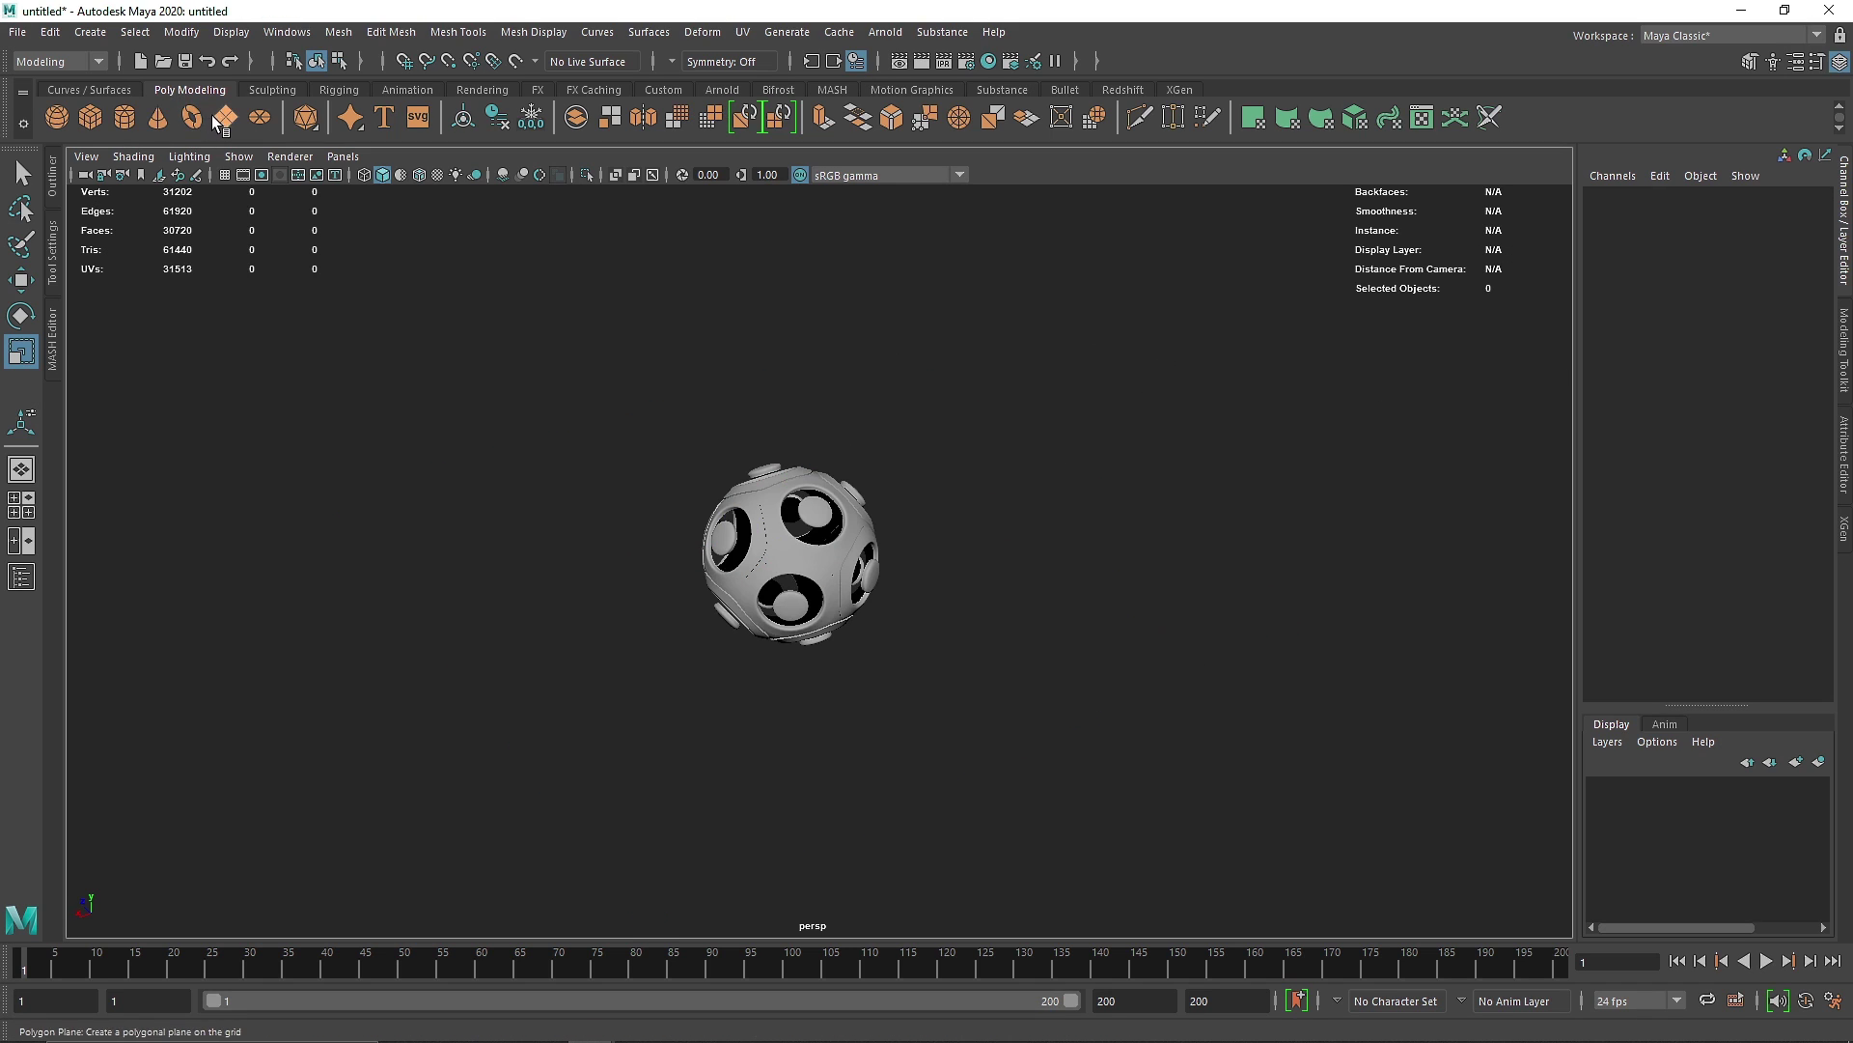
pyautogui.click(192, 117)
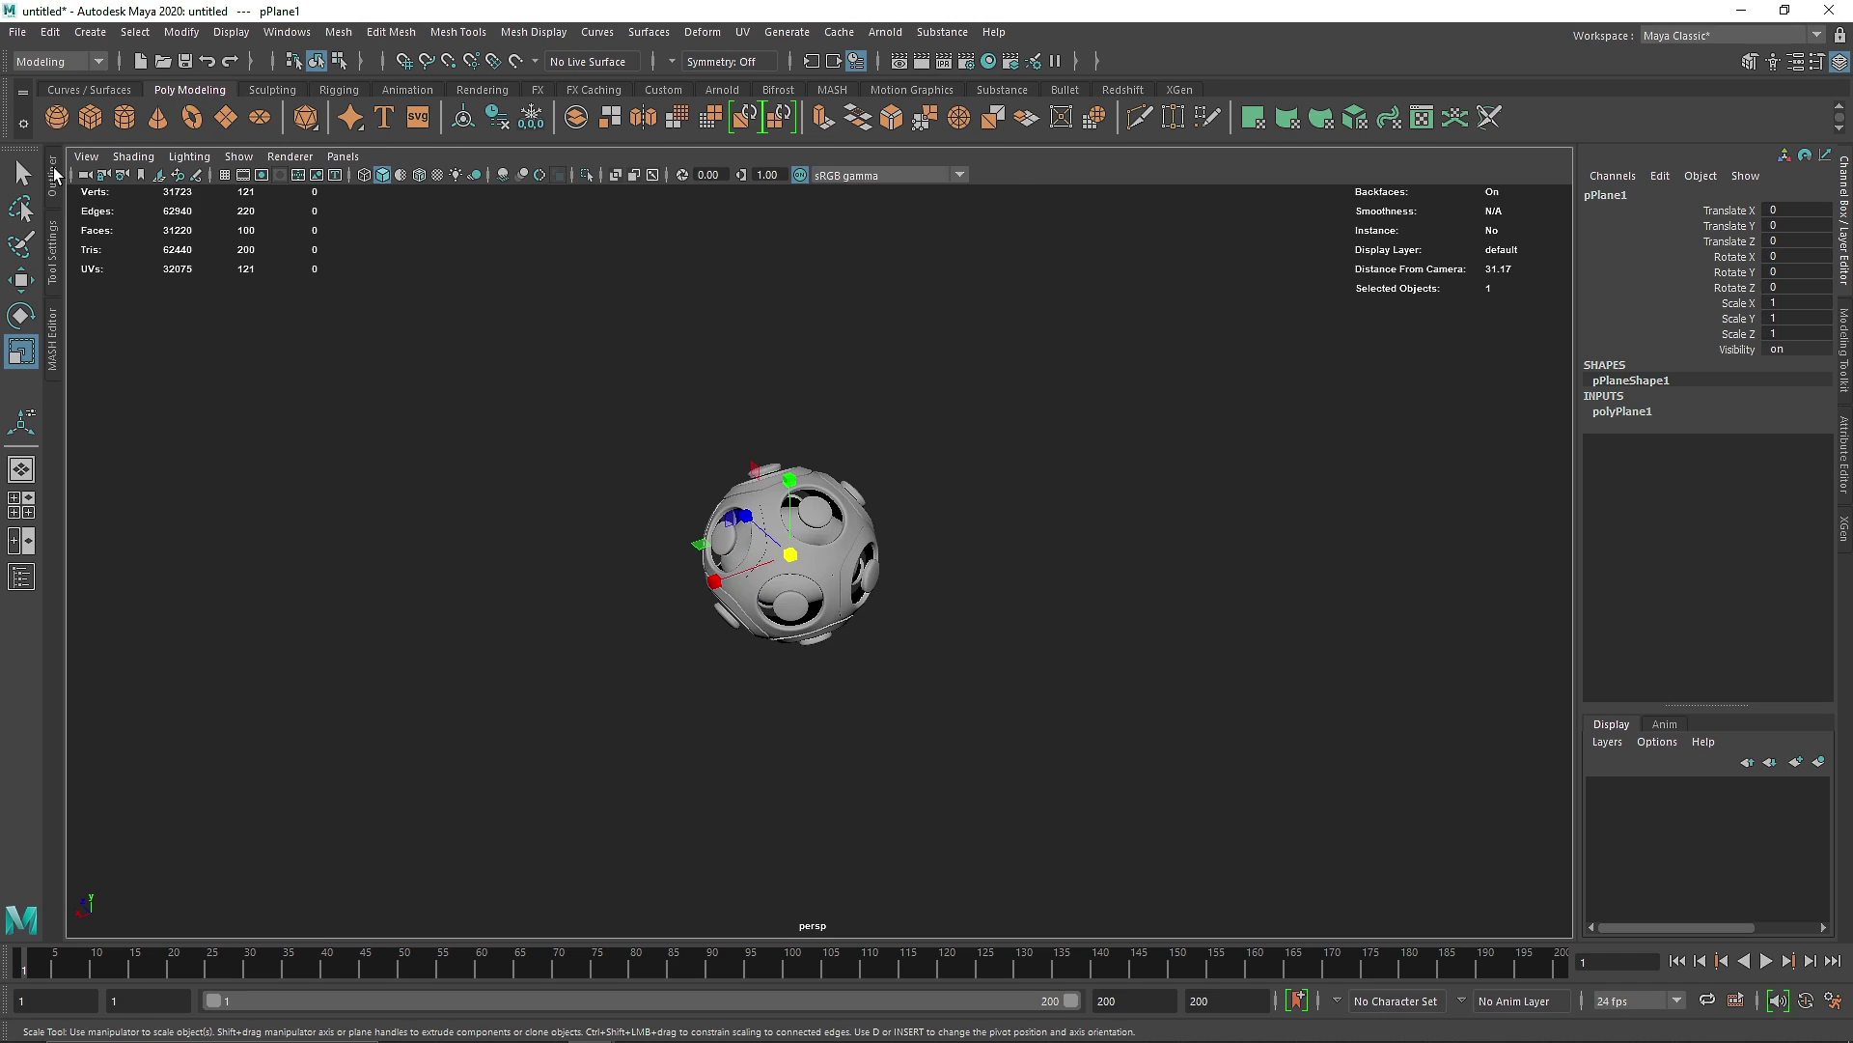
pyautogui.click(55, 174)
pyautogui.press('Delete')
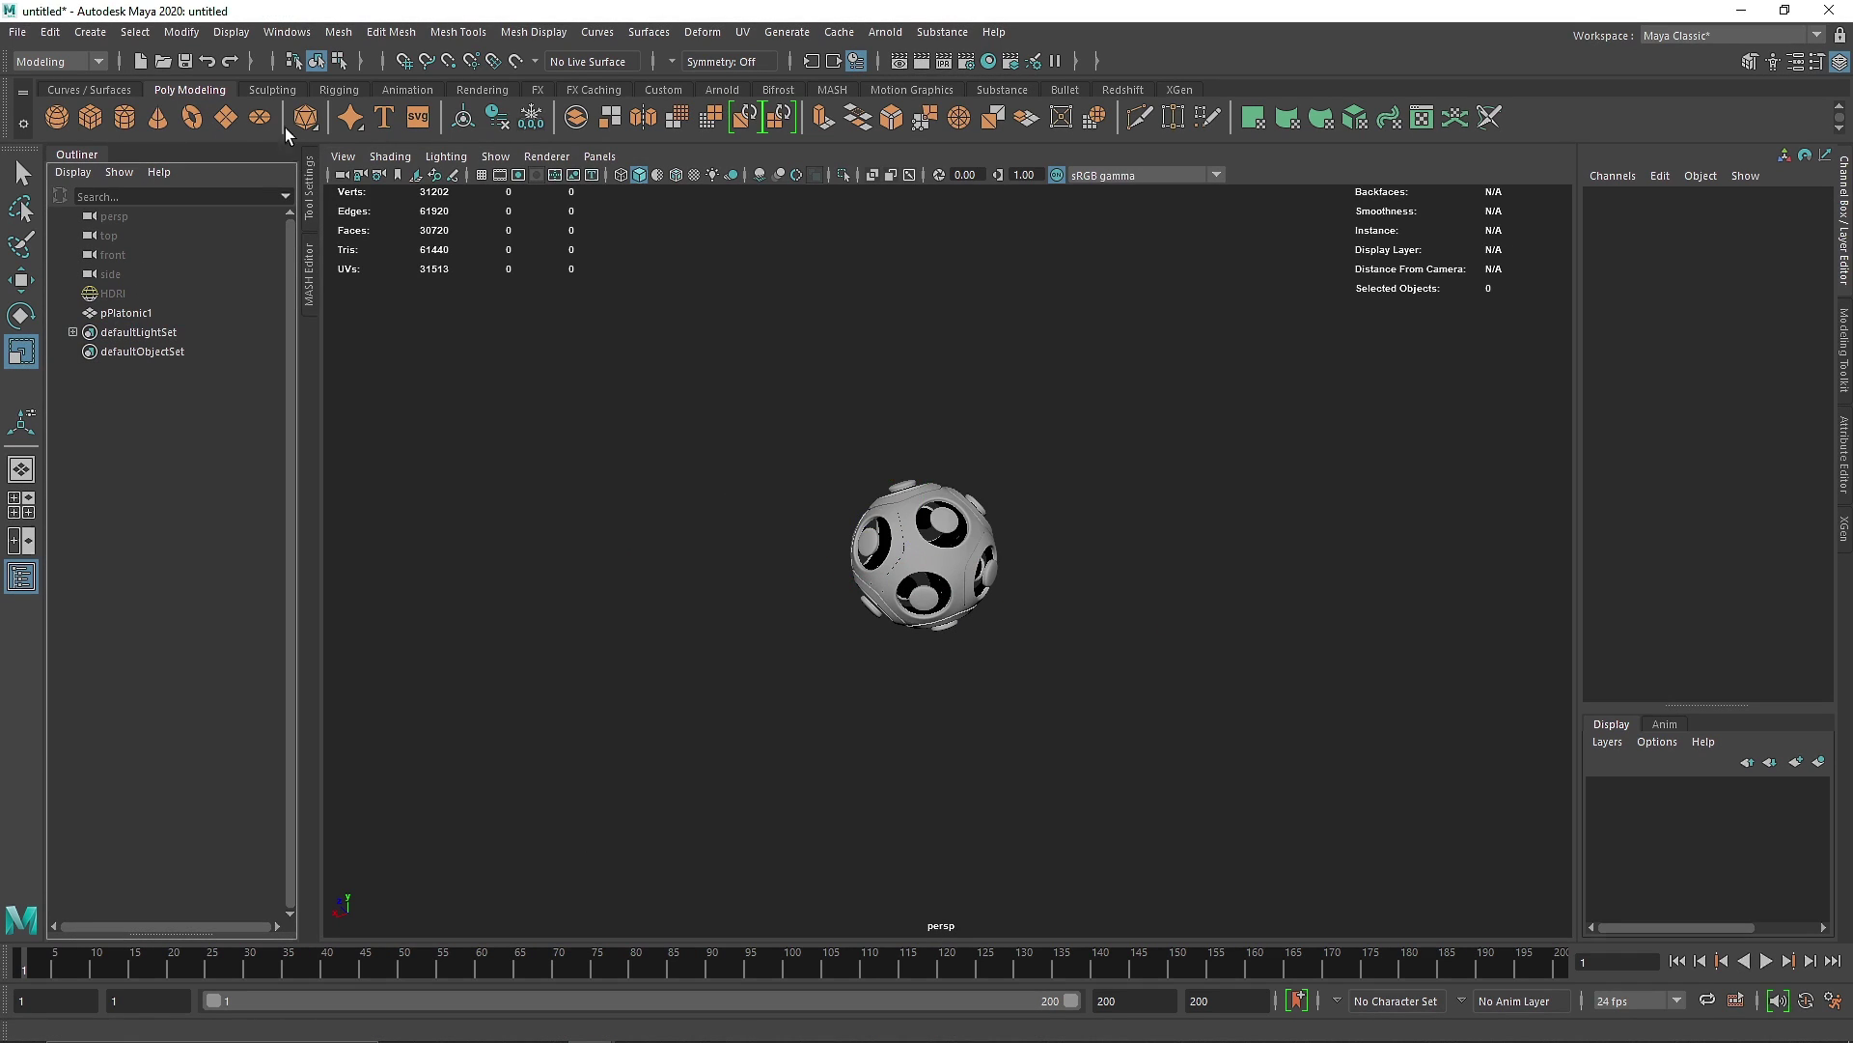
# Create a polygon plane, scale it to about 16.9 and set its Subdivisions Width and Height to 1.
pyautogui.click(228, 123)
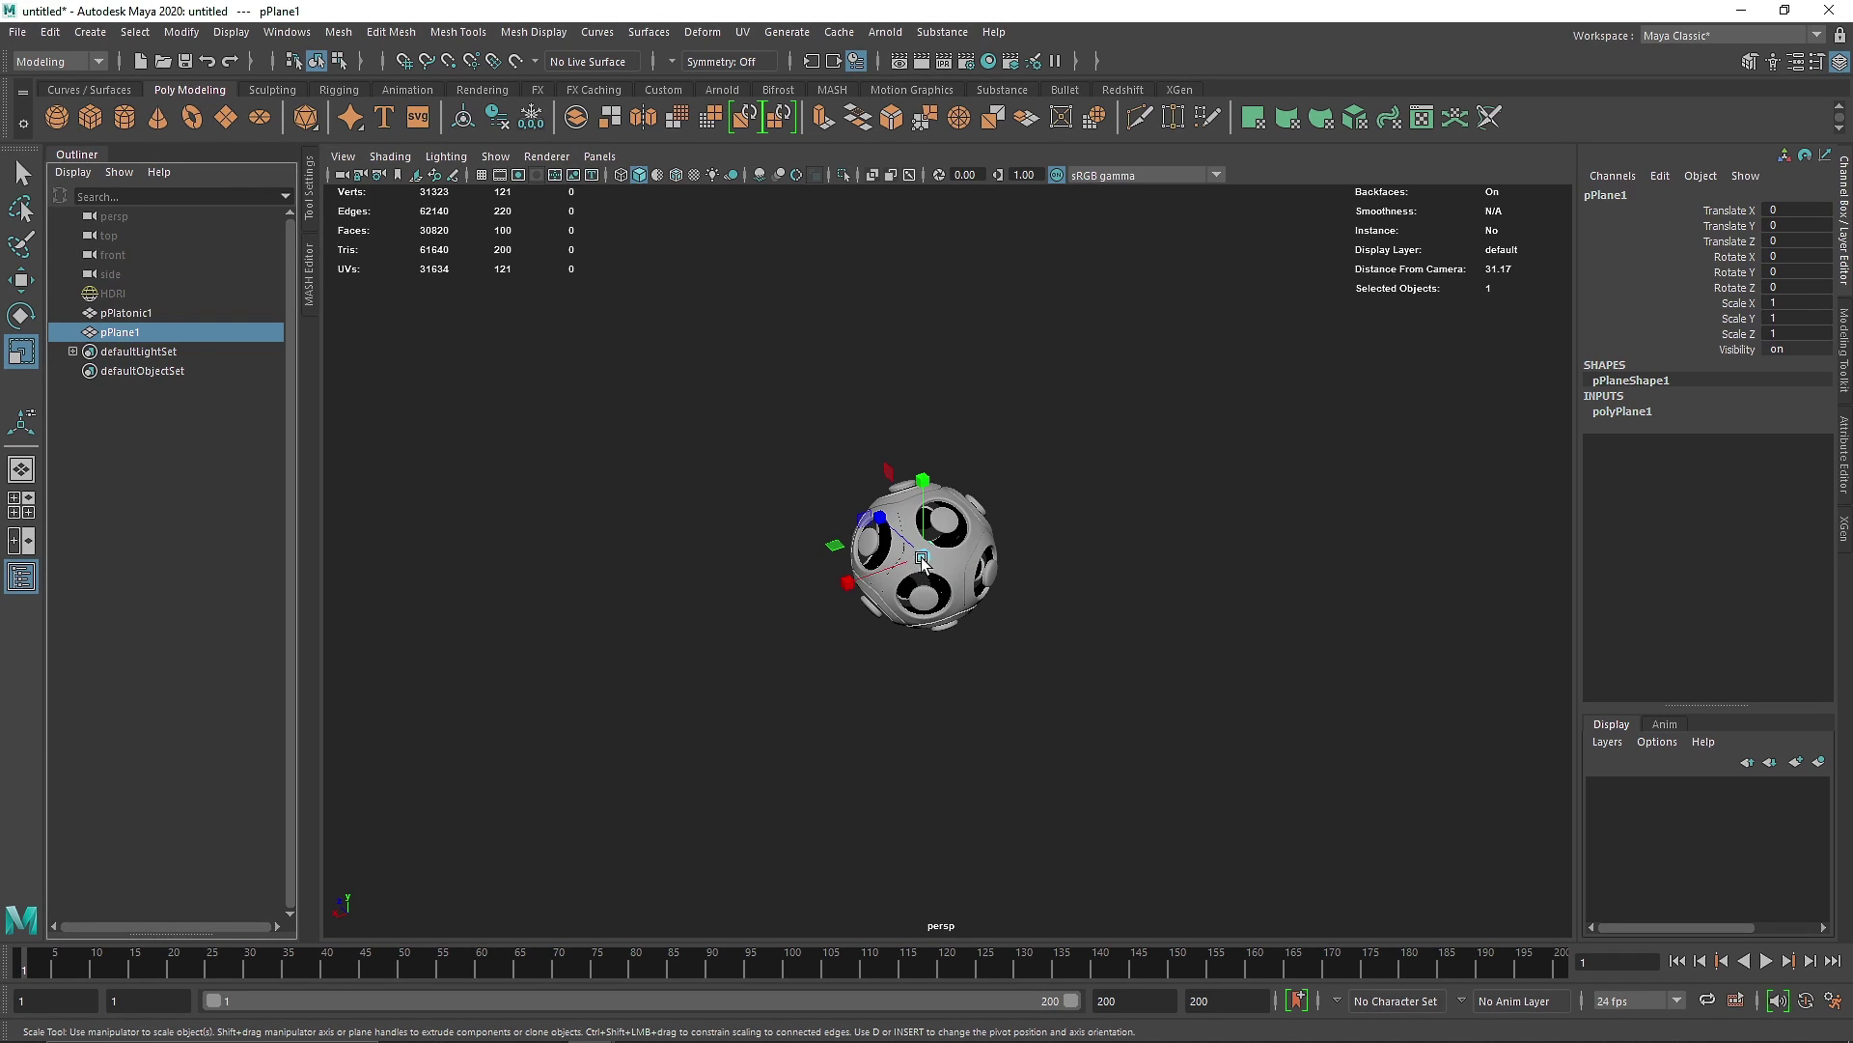
pyautogui.moveTo(922, 558); pyautogui.dragTo(1371, 676)
pyautogui.click(1641, 411)
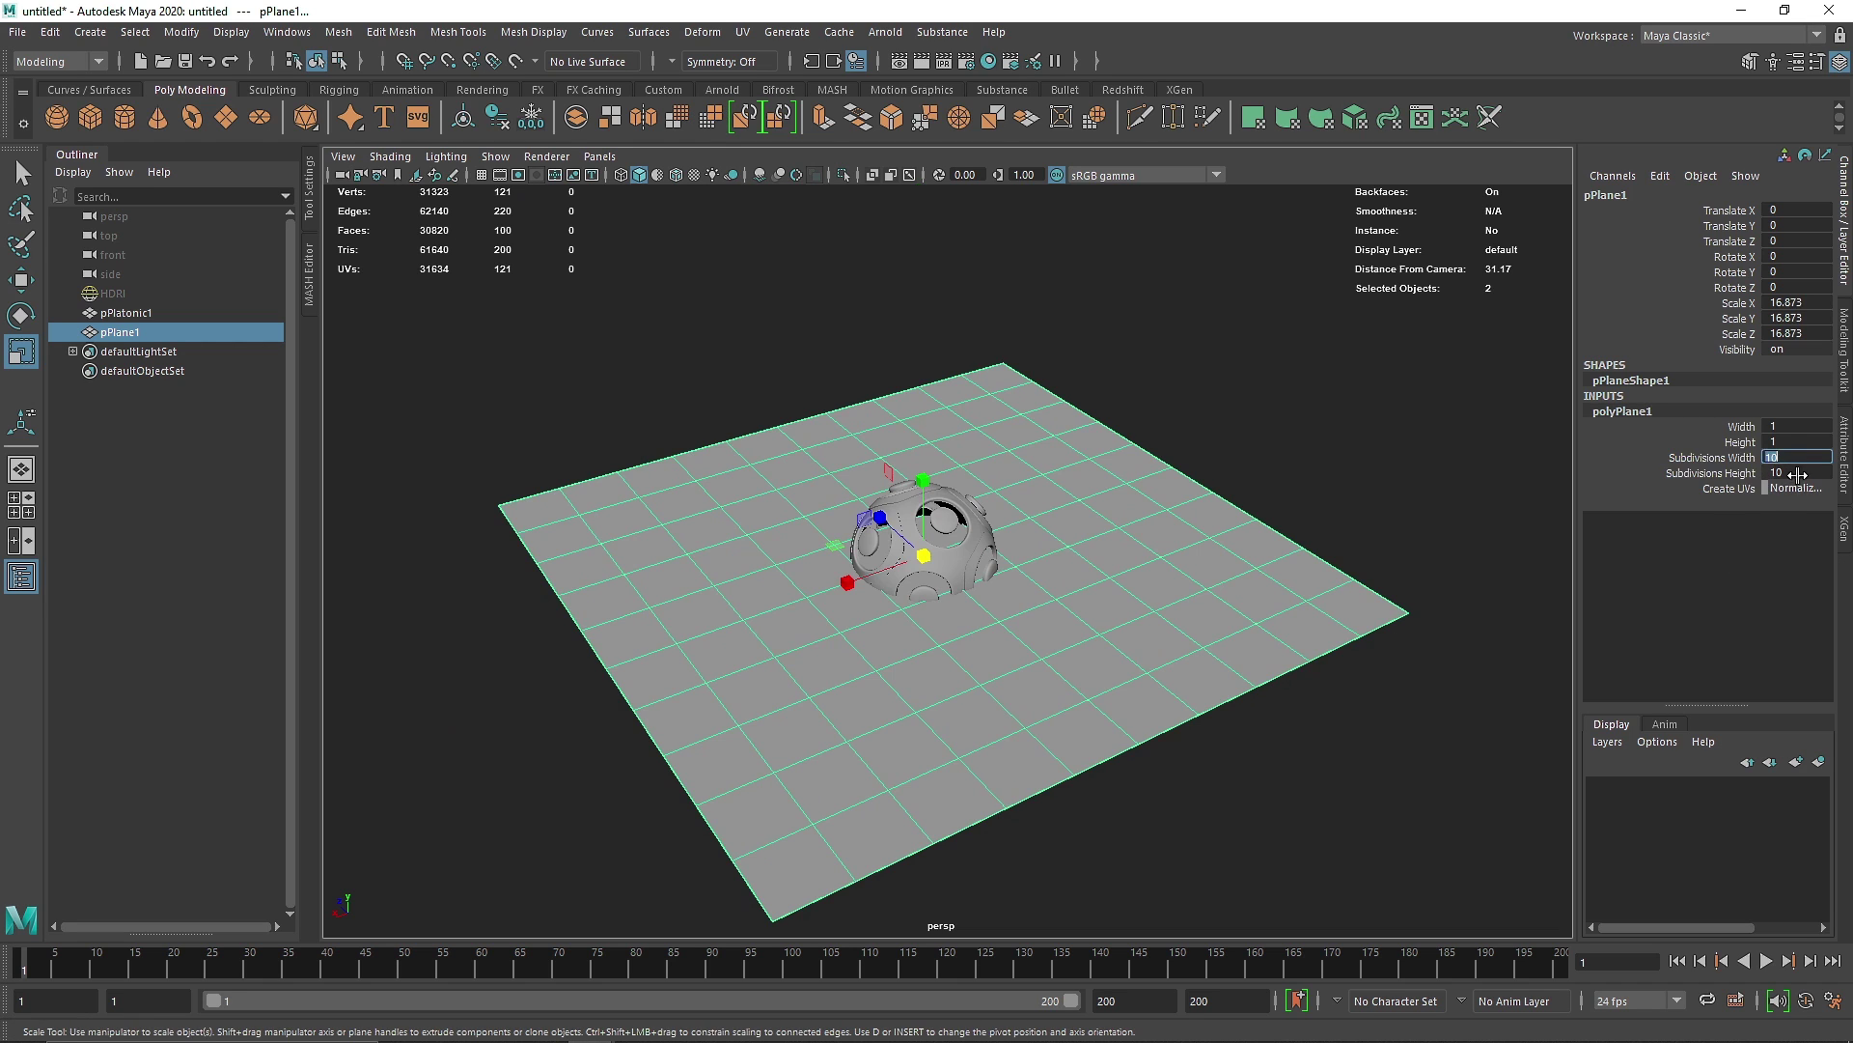
pyautogui.write('1')
pyautogui.press('Tab')
pyautogui.write('1')
# Close the Outliner and scale the floor plane up further to about 22.6.
pyautogui.click(62, 160)
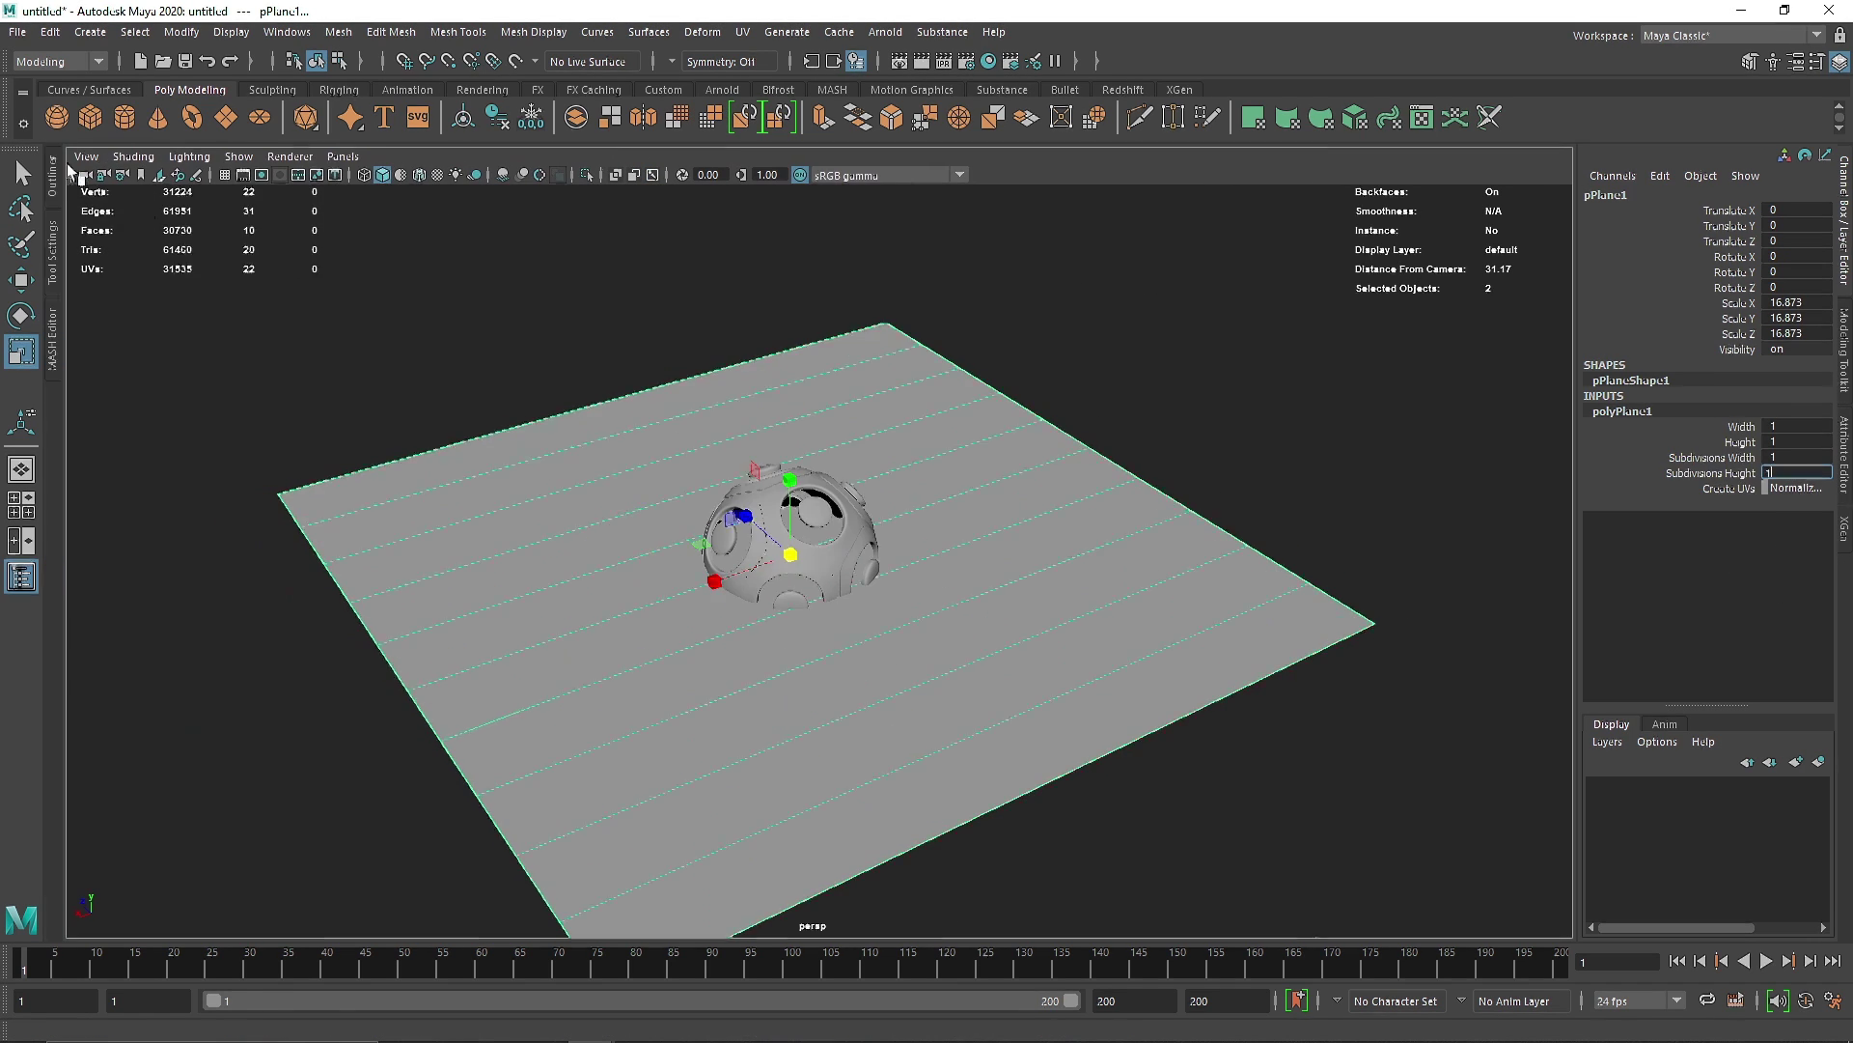
pyautogui.click(472, 373)
pyautogui.click(556, 471)
pyautogui.moveTo(797, 560); pyautogui.dragTo(984, 592)
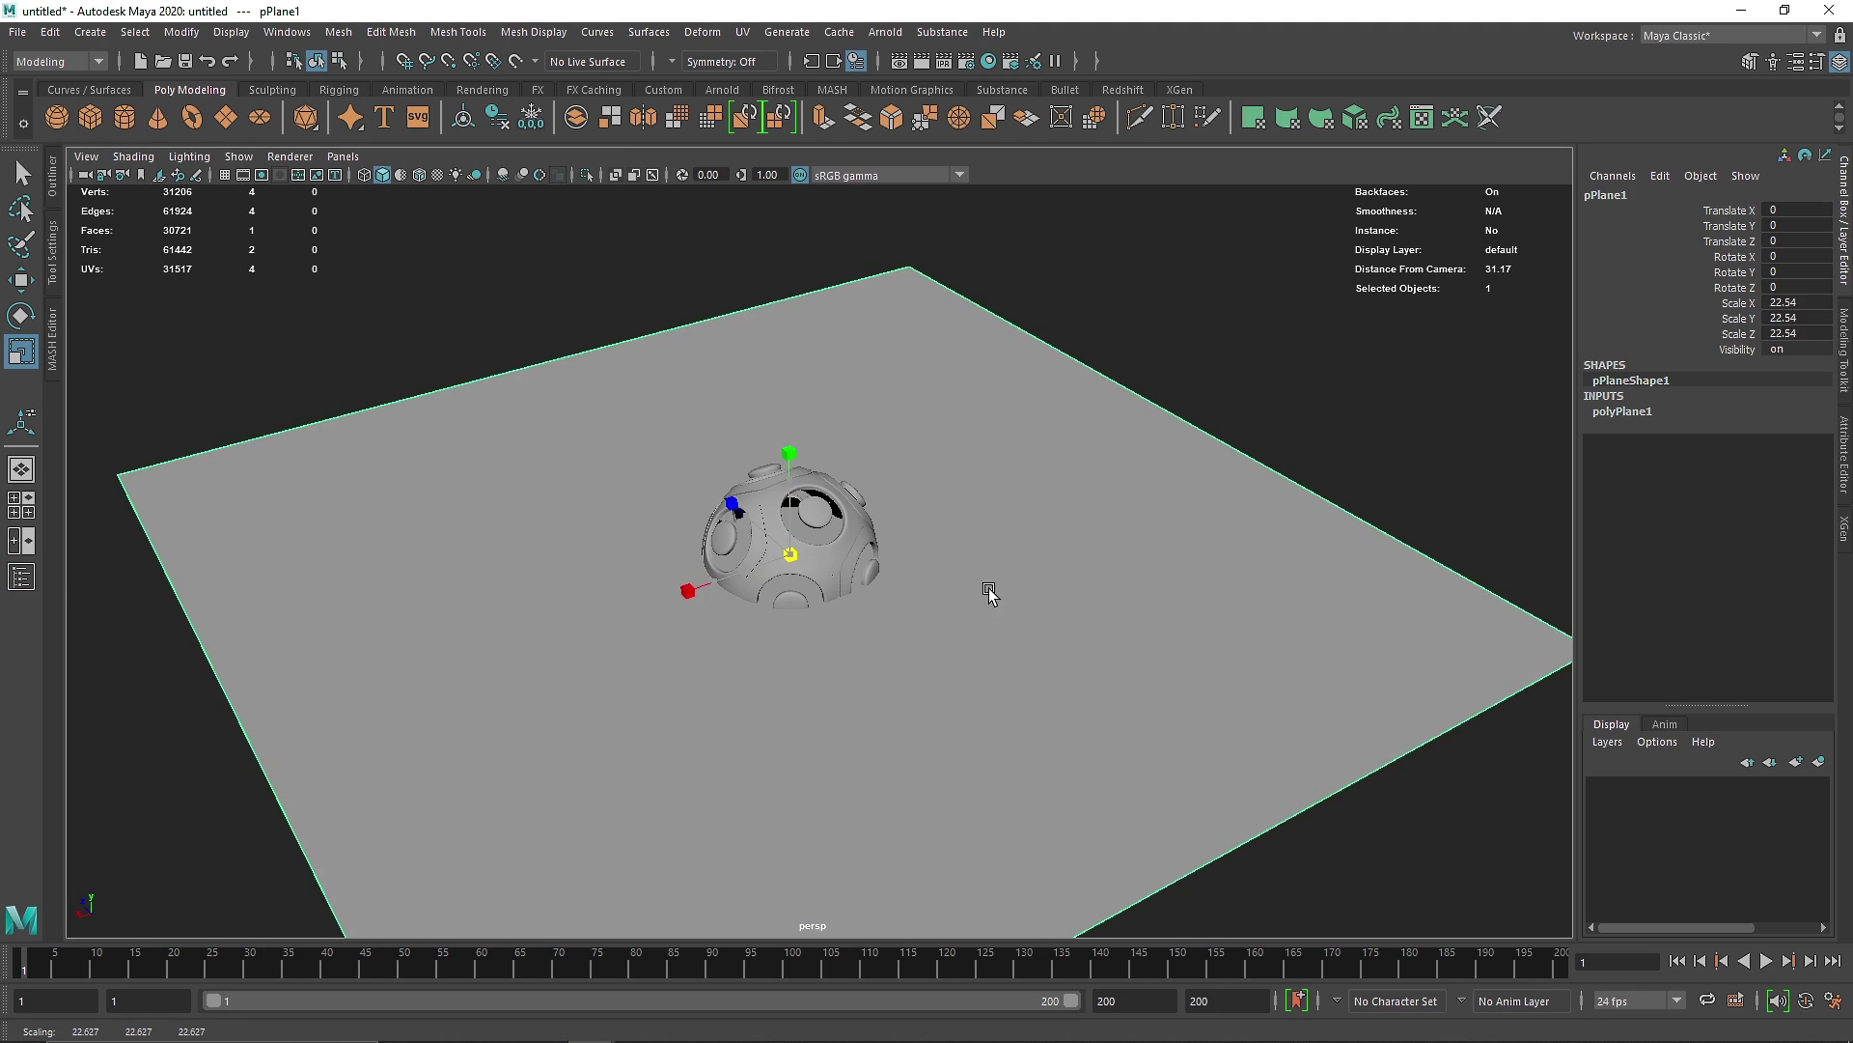
# Raise the sphere 2 units in Y in the front view so it rests on the floor, and return to perspective.
pyautogui.keyDown('alt'); pyautogui.moveTo(733, 502); pyautogui.dragTo(591, 679); pyautogui.keyUp('alt')
pyautogui.press('space')
pyautogui.press('space')
pyautogui.scroll(3, 707, 635)
pyautogui.click(909, 491)
pyautogui.press('w')
pyautogui.moveTo(823, 497); pyautogui.dragTo(824, 369)
pyautogui.scroll(2, 840, 545)
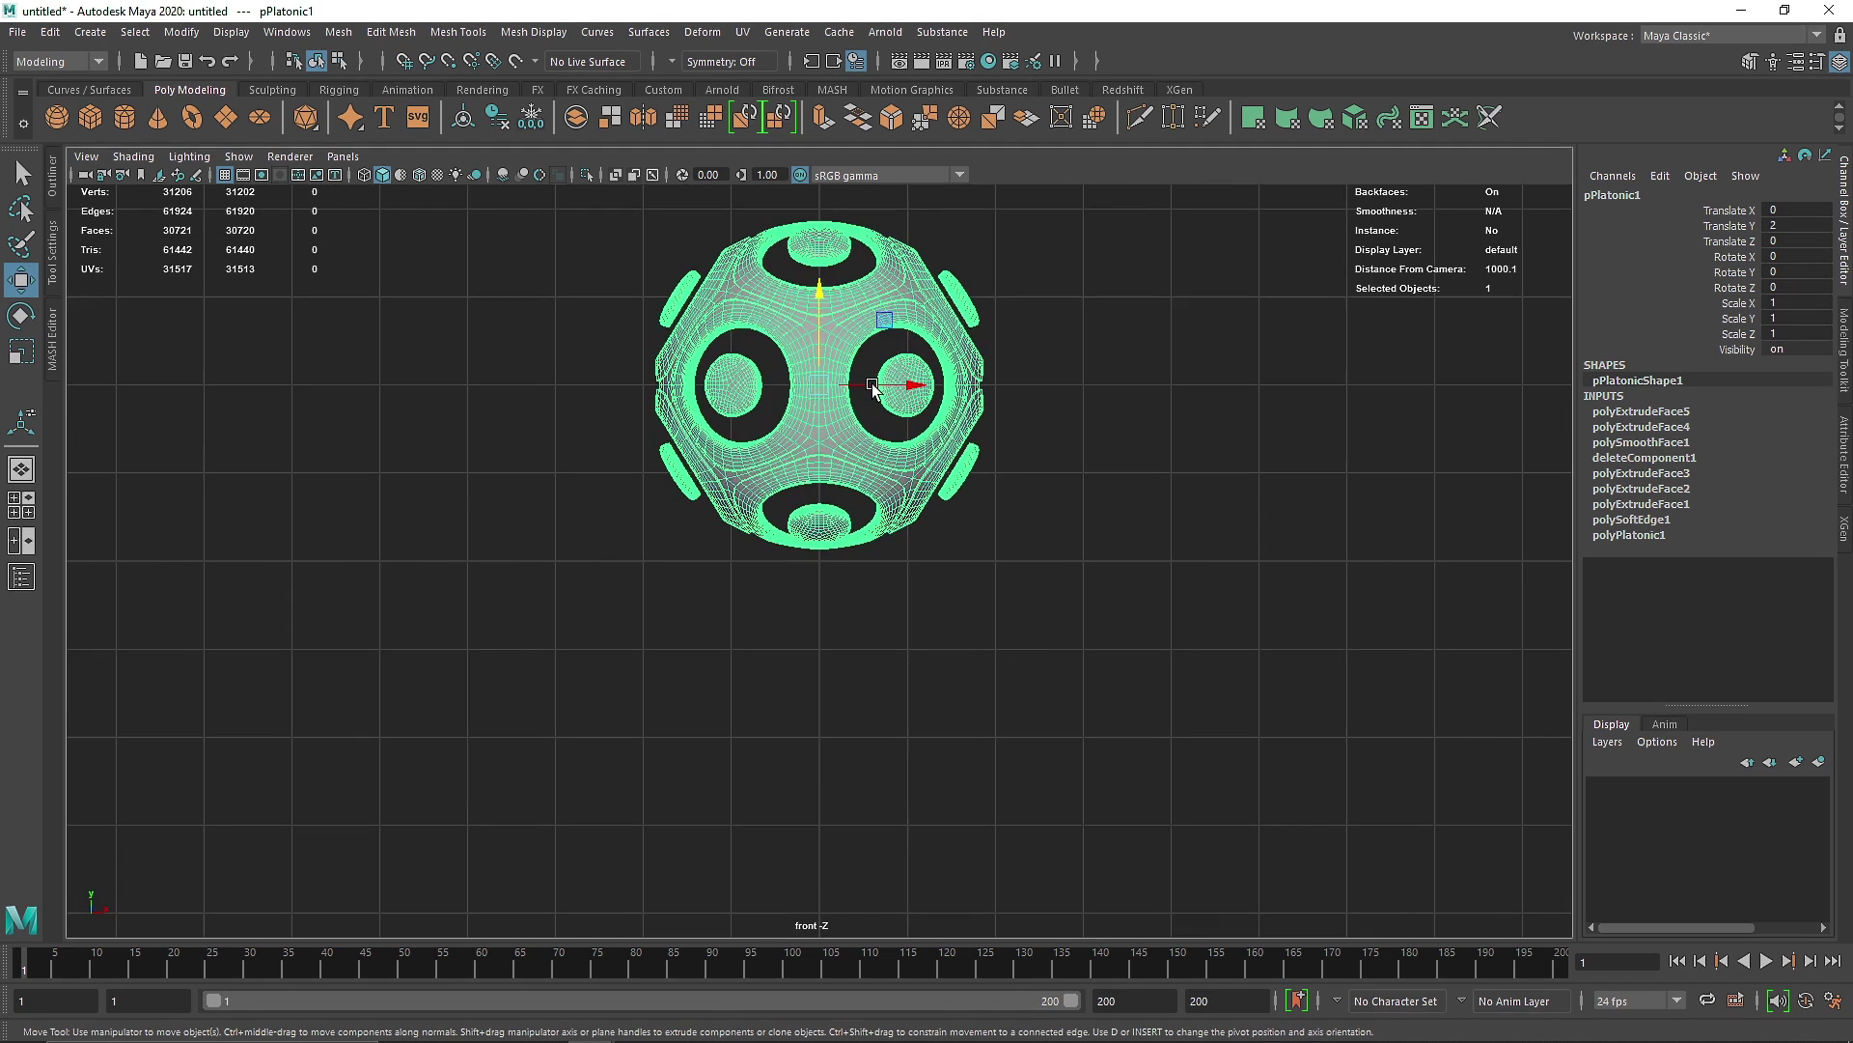
pyautogui.press('space')
pyautogui.press('space')
pyautogui.click(1010, 483)
pyautogui.rightClick(1009, 483)
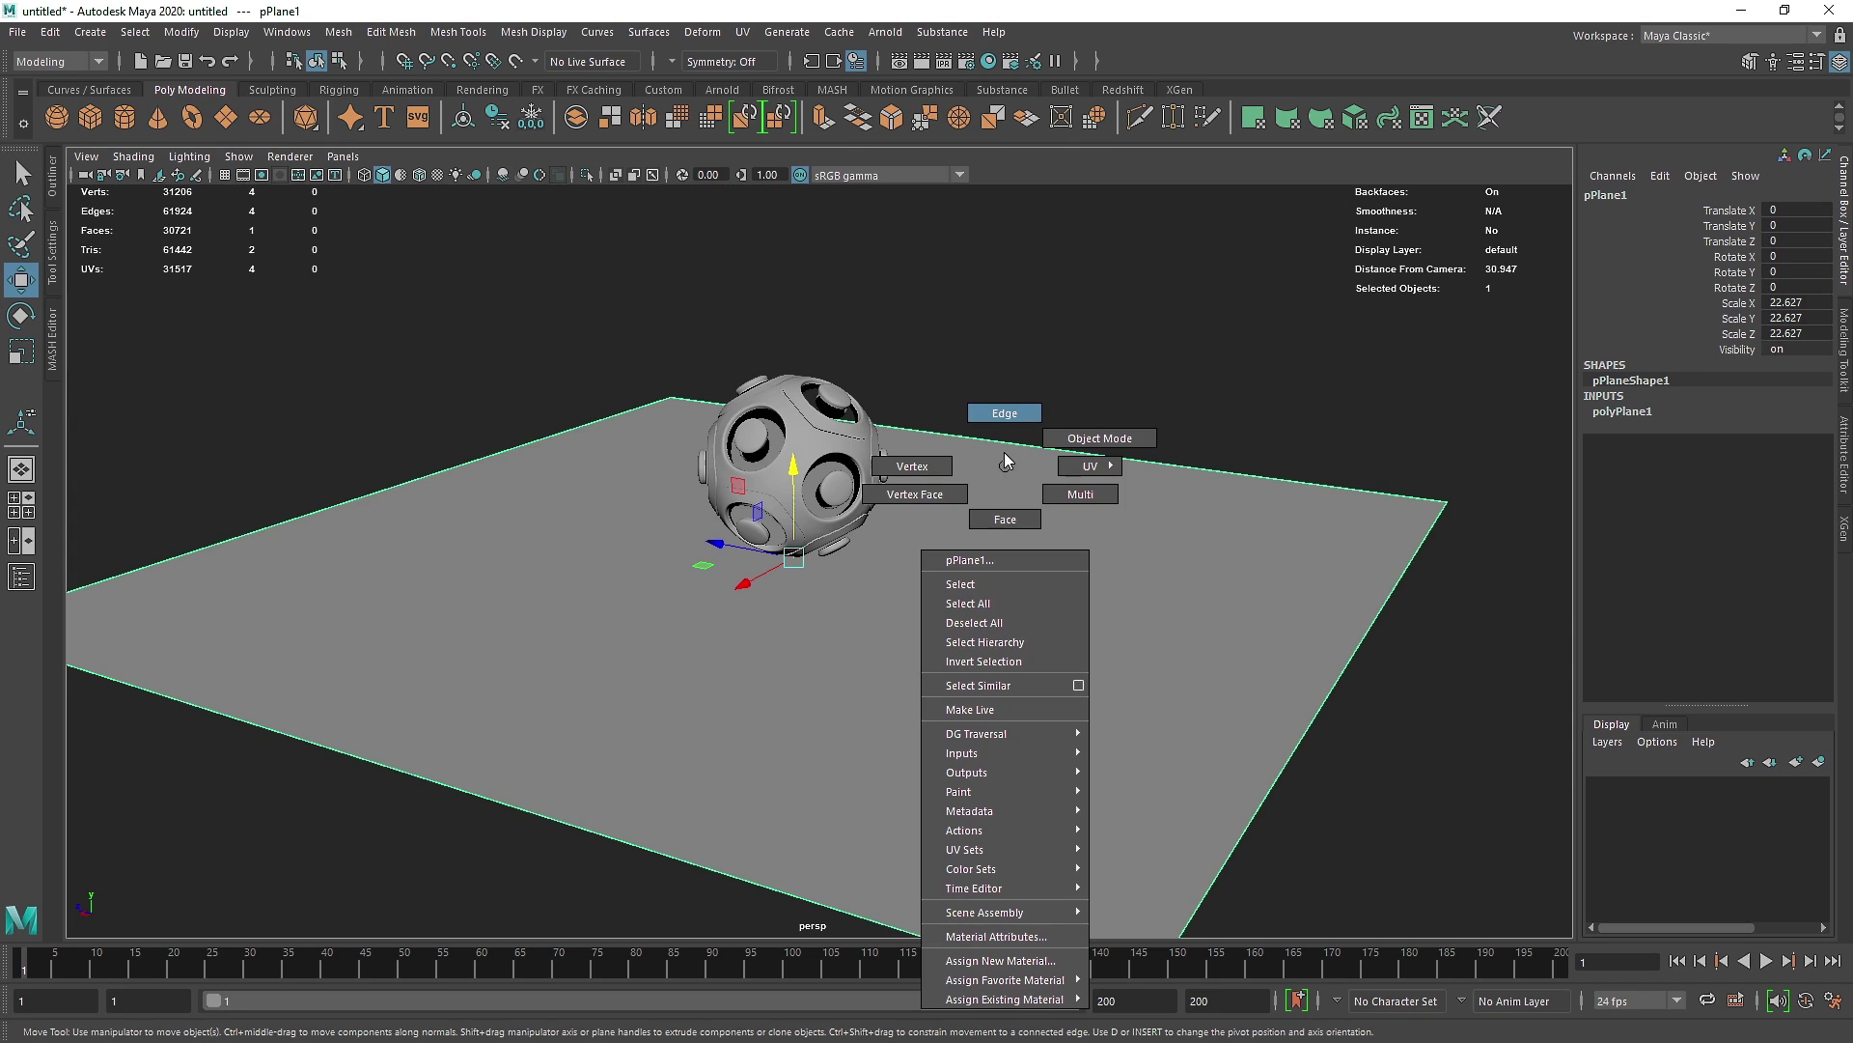
pyautogui.keyDown('alt'); pyautogui.moveTo(1004, 480); pyautogui.dragTo(889, 483, button='right'); pyautogui.keyUp('alt')
pyautogui.keyDown('alt'); pyautogui.moveTo(889, 482); pyautogui.dragTo(722, 477); pyautogui.keyUp('alt')
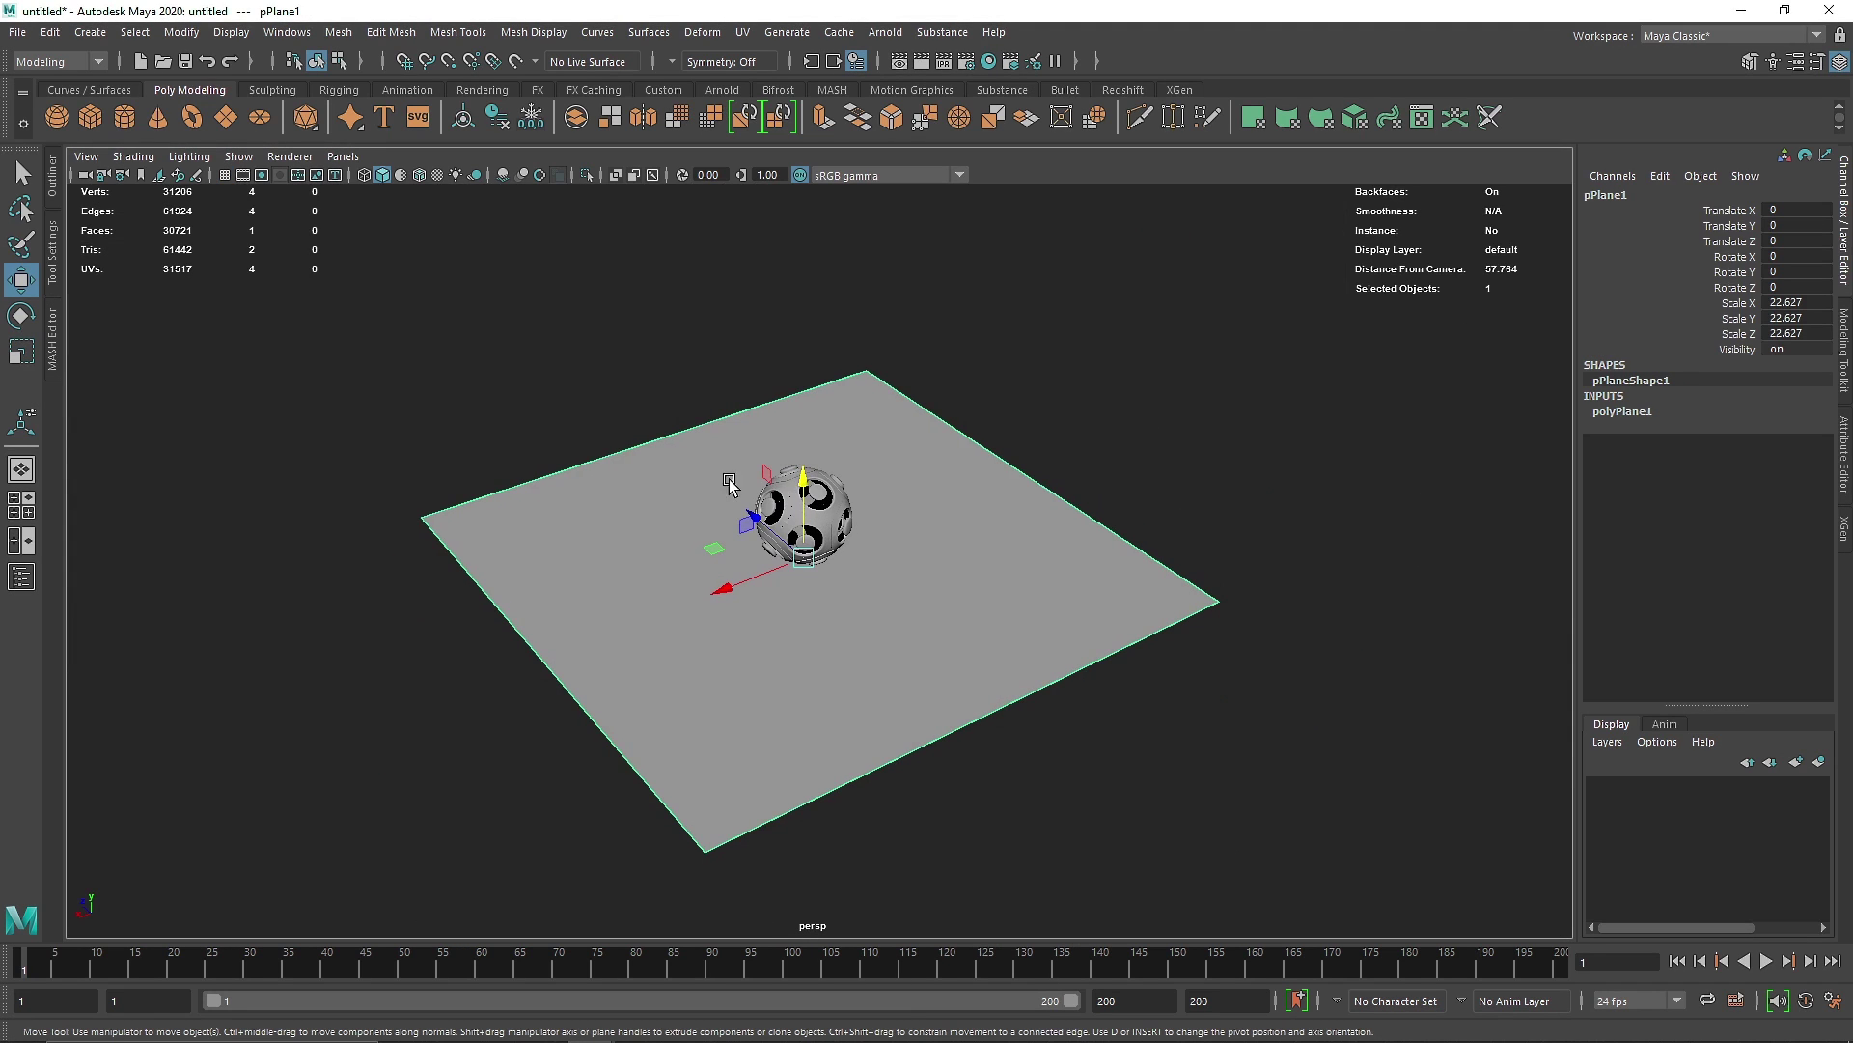
# Create a camera and move it away from the sphere along Z to about 28.4.
pyautogui.click(90, 32)
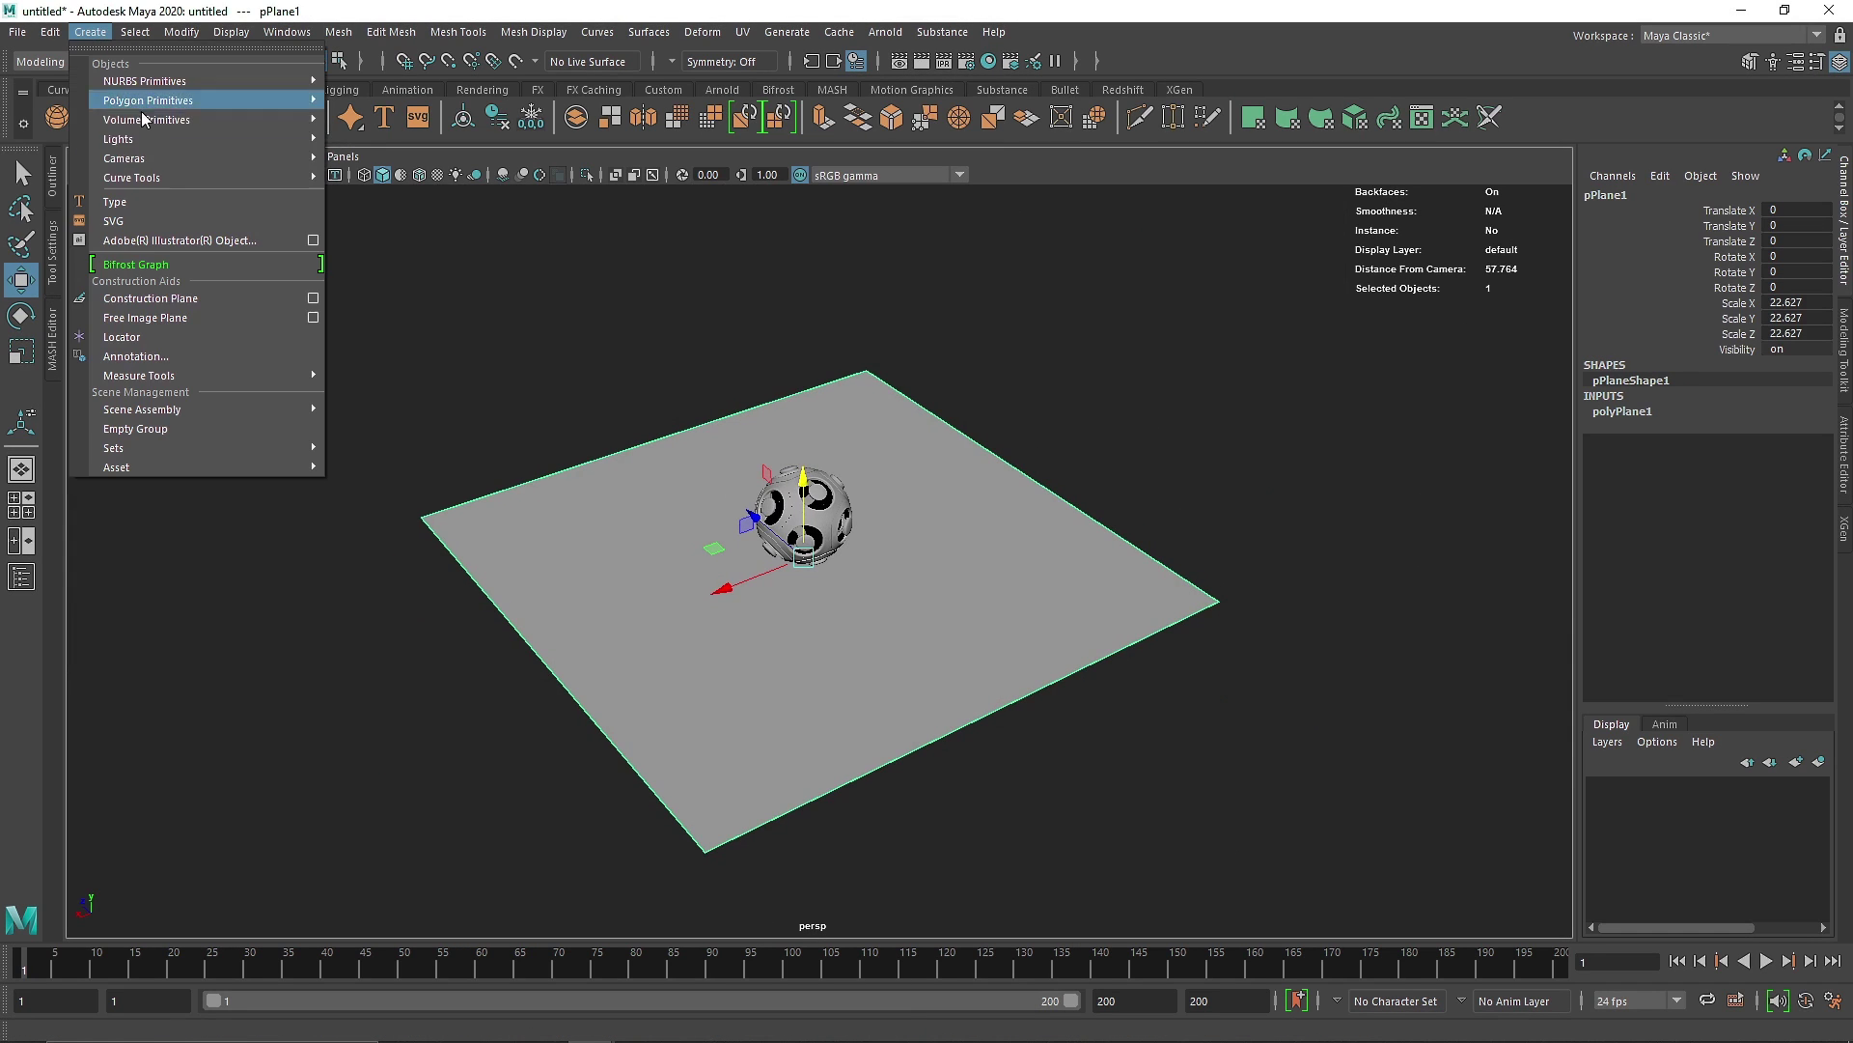
pyautogui.moveTo(207, 165)
pyautogui.click(454, 158)
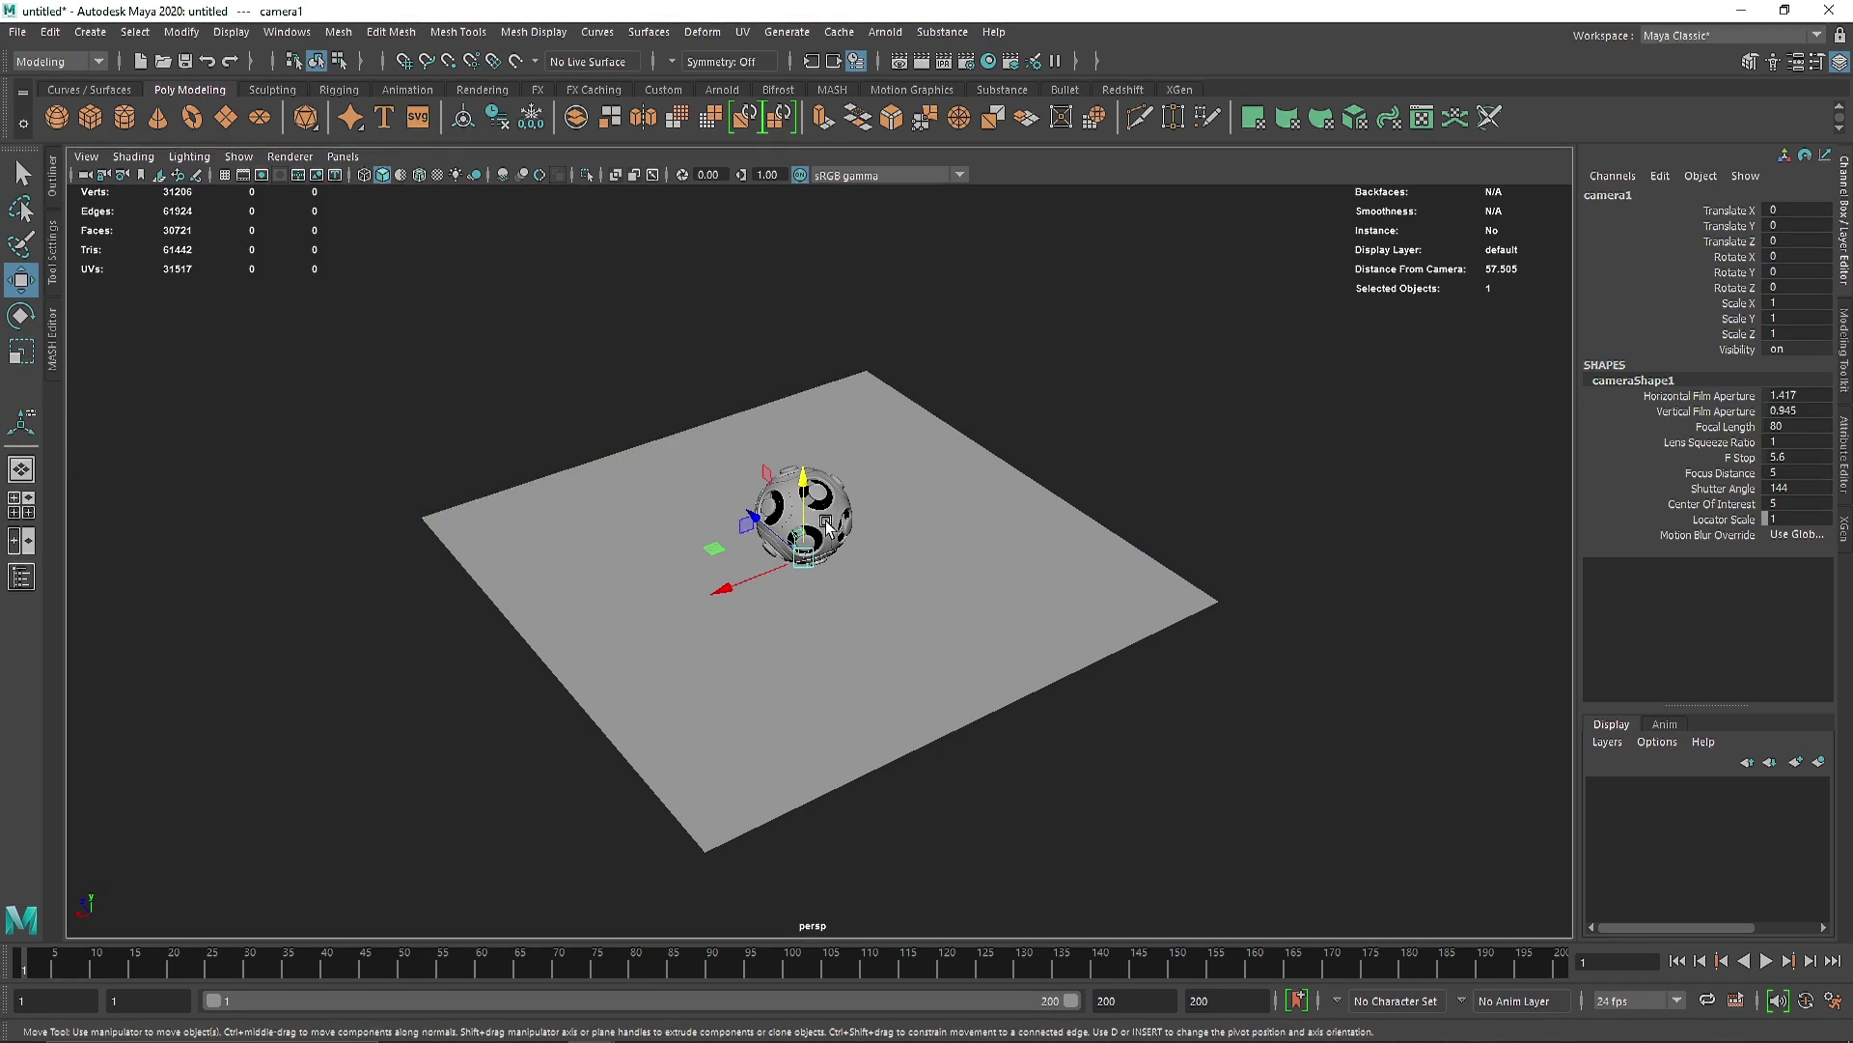
pyautogui.moveTo(754, 517); pyautogui.dragTo(742, 329)
pyautogui.keyDown('alt'); pyautogui.moveTo(469, 526); pyautogui.dragTo(516, 345, button='middle'); pyautogui.keyUp('alt')
pyautogui.scroll(-2, 629, 462)
pyautogui.keyDown('alt'); pyautogui.moveTo(629, 461); pyautogui.dragTo(617, 469); pyautogui.keyUp('alt')
pyautogui.keyDown('alt'); pyautogui.moveTo(969, 337); pyautogui.dragTo(911, 415, button='middle'); pyautogui.keyUp('alt')
# Extrude the floor plane's rear edge, opposite the camera, straight up into a tall backdrop wall.
pyautogui.click(897, 409)
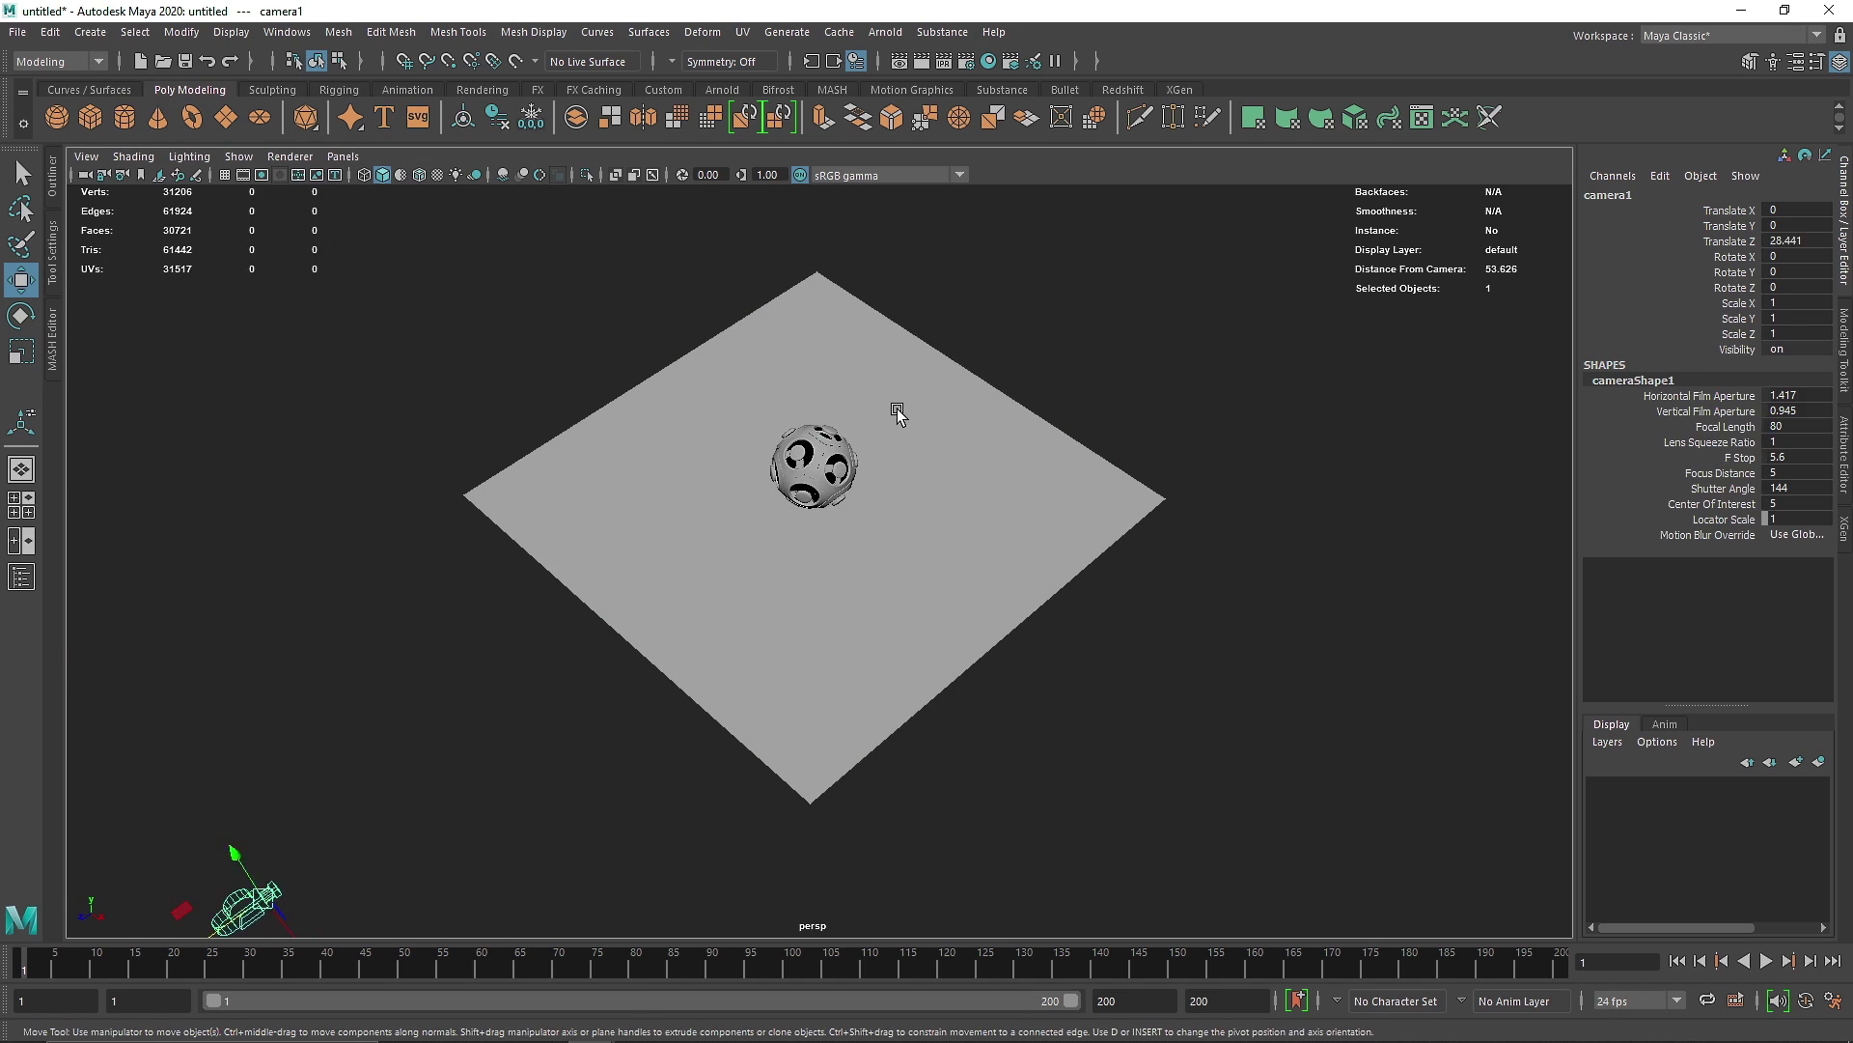
pyautogui.moveTo(896, 408); pyautogui.dragTo(879, 233, button='right')
pyautogui.click(943, 361)
pyautogui.keyDown('alt'); pyautogui.moveTo(1034, 364); pyautogui.dragTo(884, 473, button='middle'); pyautogui.keyUp('alt')
pyautogui.moveTo(789, 519); pyautogui.dragTo(894, 147)
pyautogui.hotkey('ctrl', 'e')
pyautogui.scroll(-3, 831, 496)
pyautogui.keyDown('alt'); pyautogui.moveTo(831, 497); pyautogui.dragTo(873, 443); pyautogui.keyUp('alt')
pyautogui.keyDown('alt'); pyautogui.moveTo(873, 443); pyautogui.dragTo(796, 566, button='middle'); pyautogui.keyUp('alt')
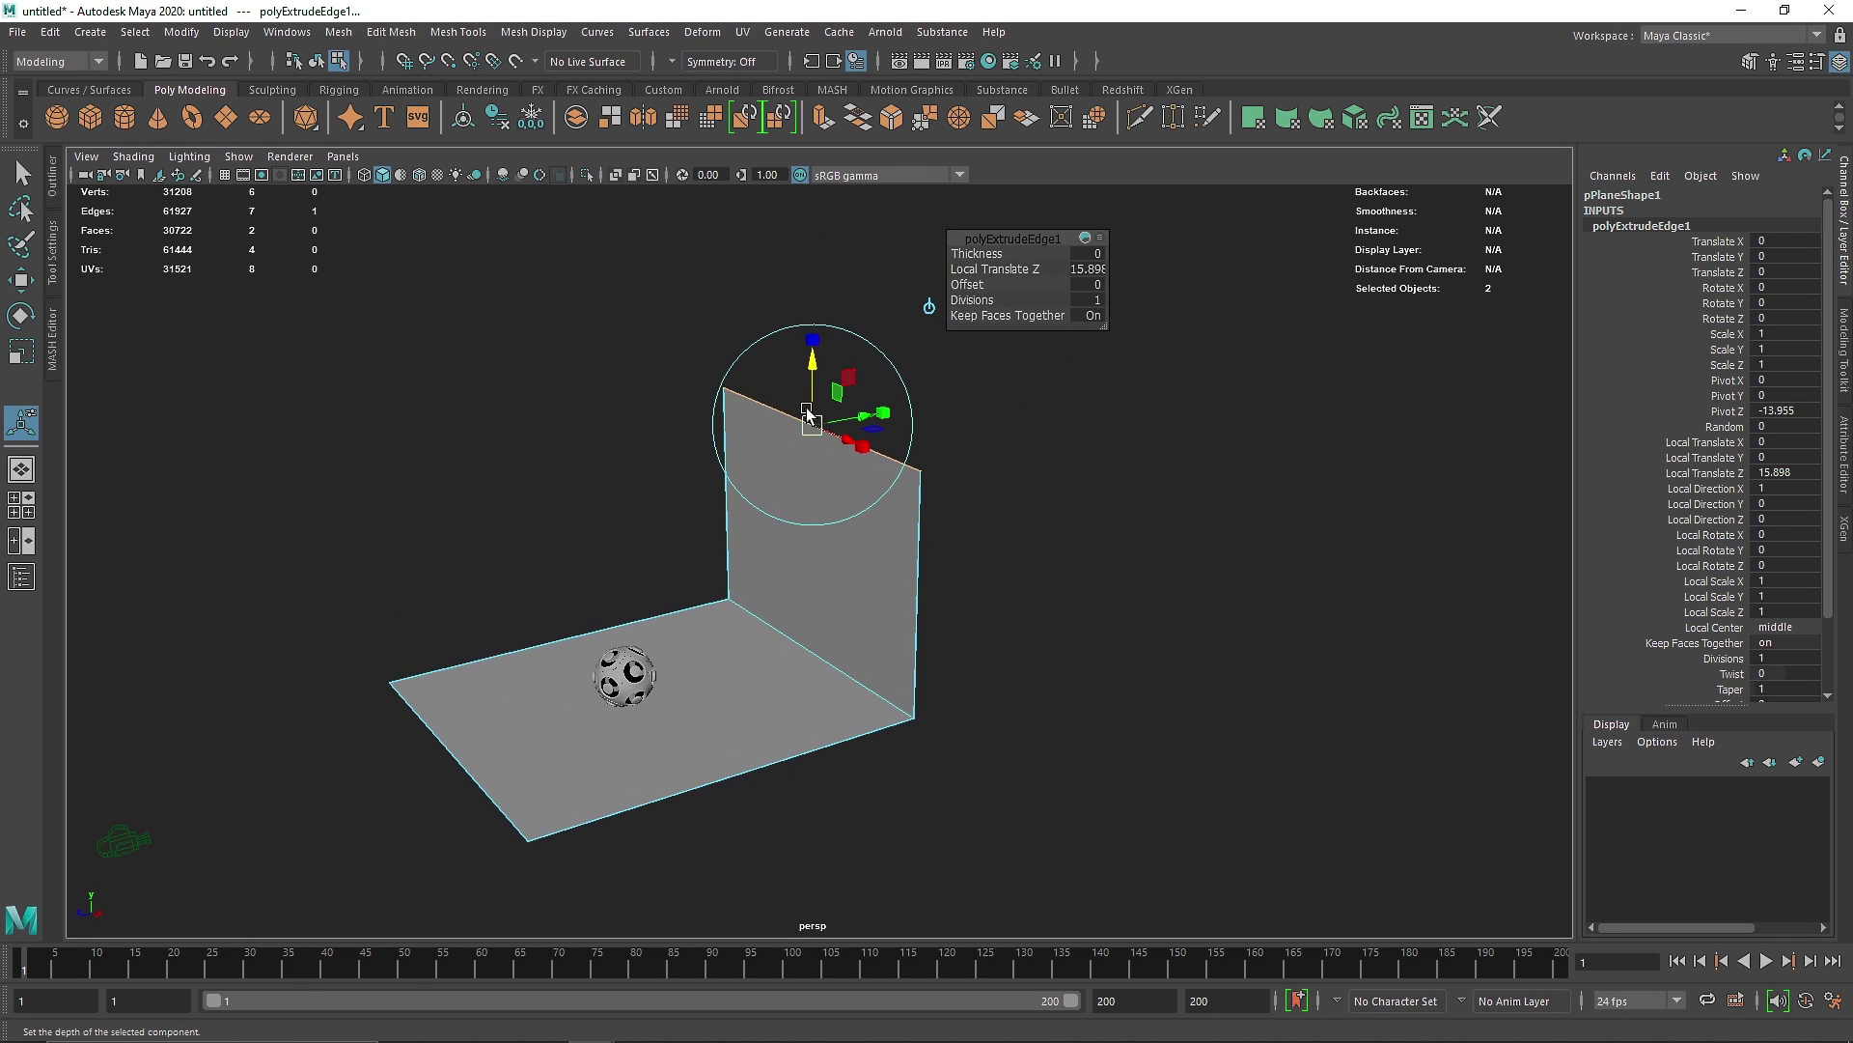
pyautogui.moveTo(807, 407); pyautogui.dragTo(809, 344)
# Bevel the edge between floor and wall, raise its segments for a smooth curve, and return to object mode.
pyautogui.click(801, 632)
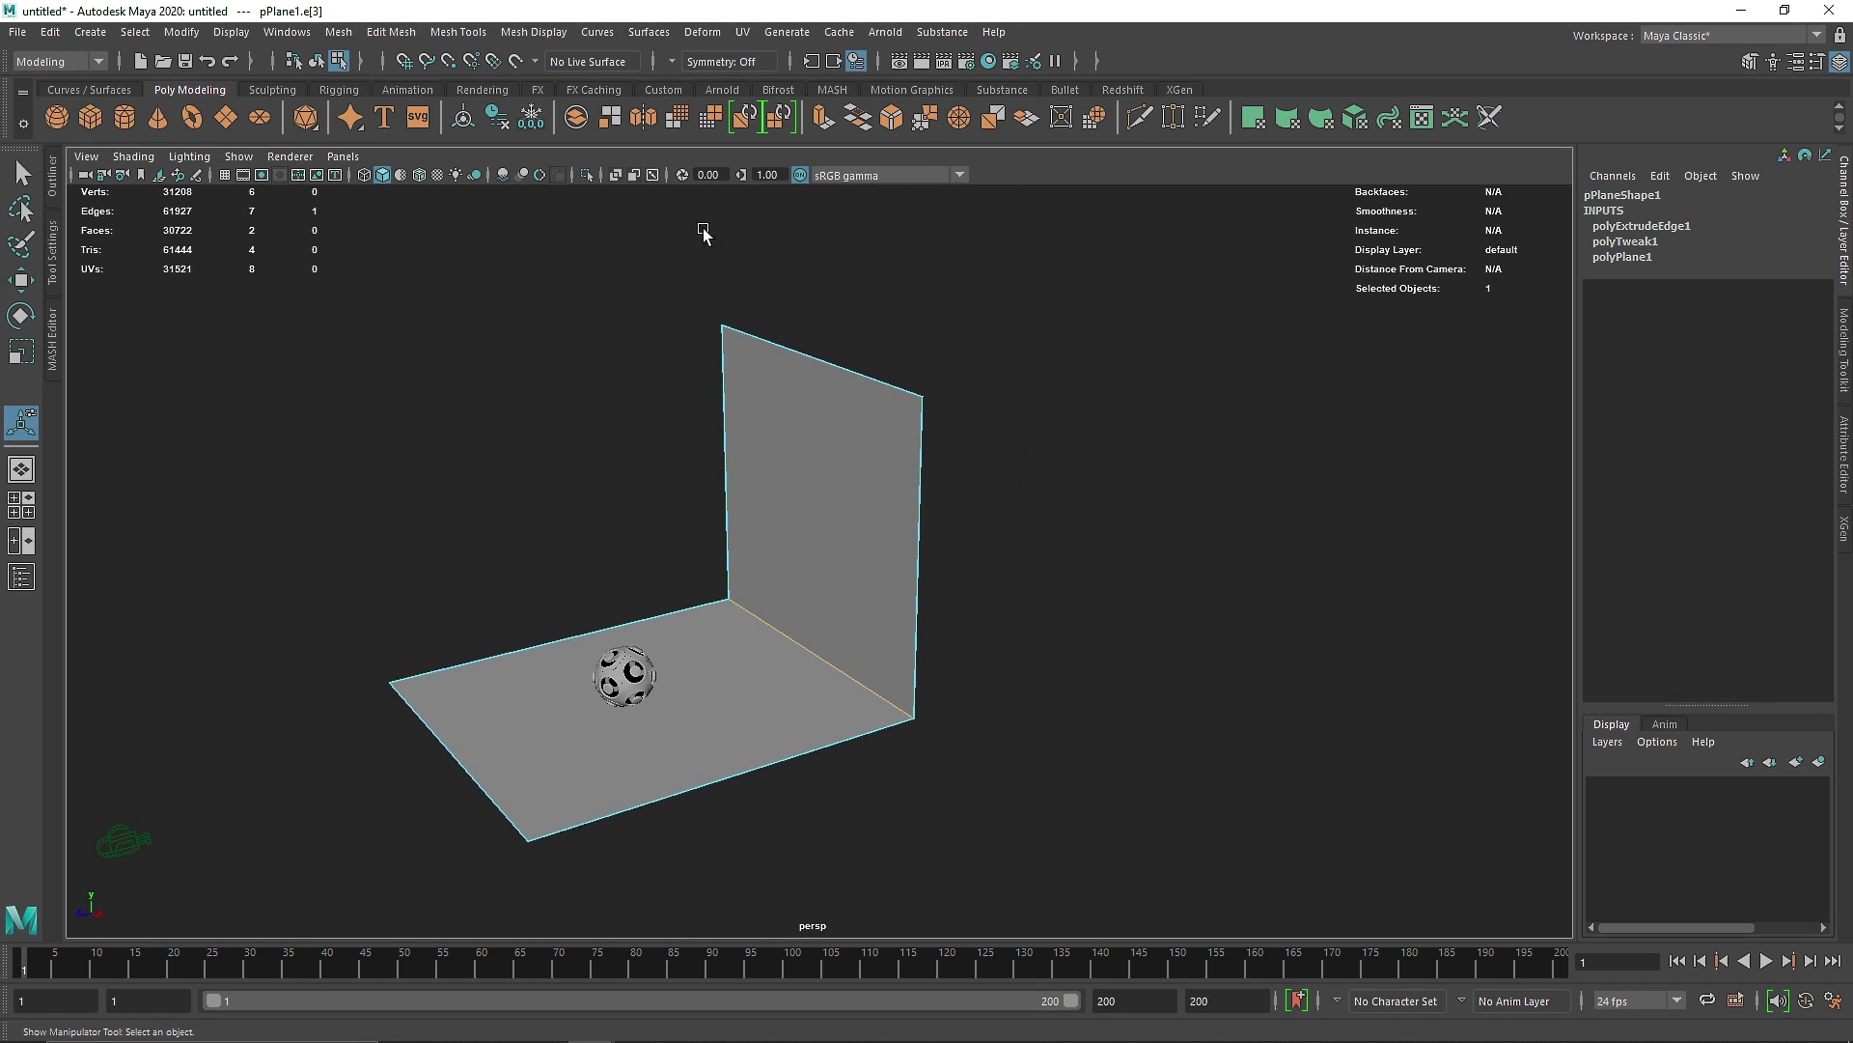
pyautogui.click(391, 32)
pyautogui.click(427, 111)
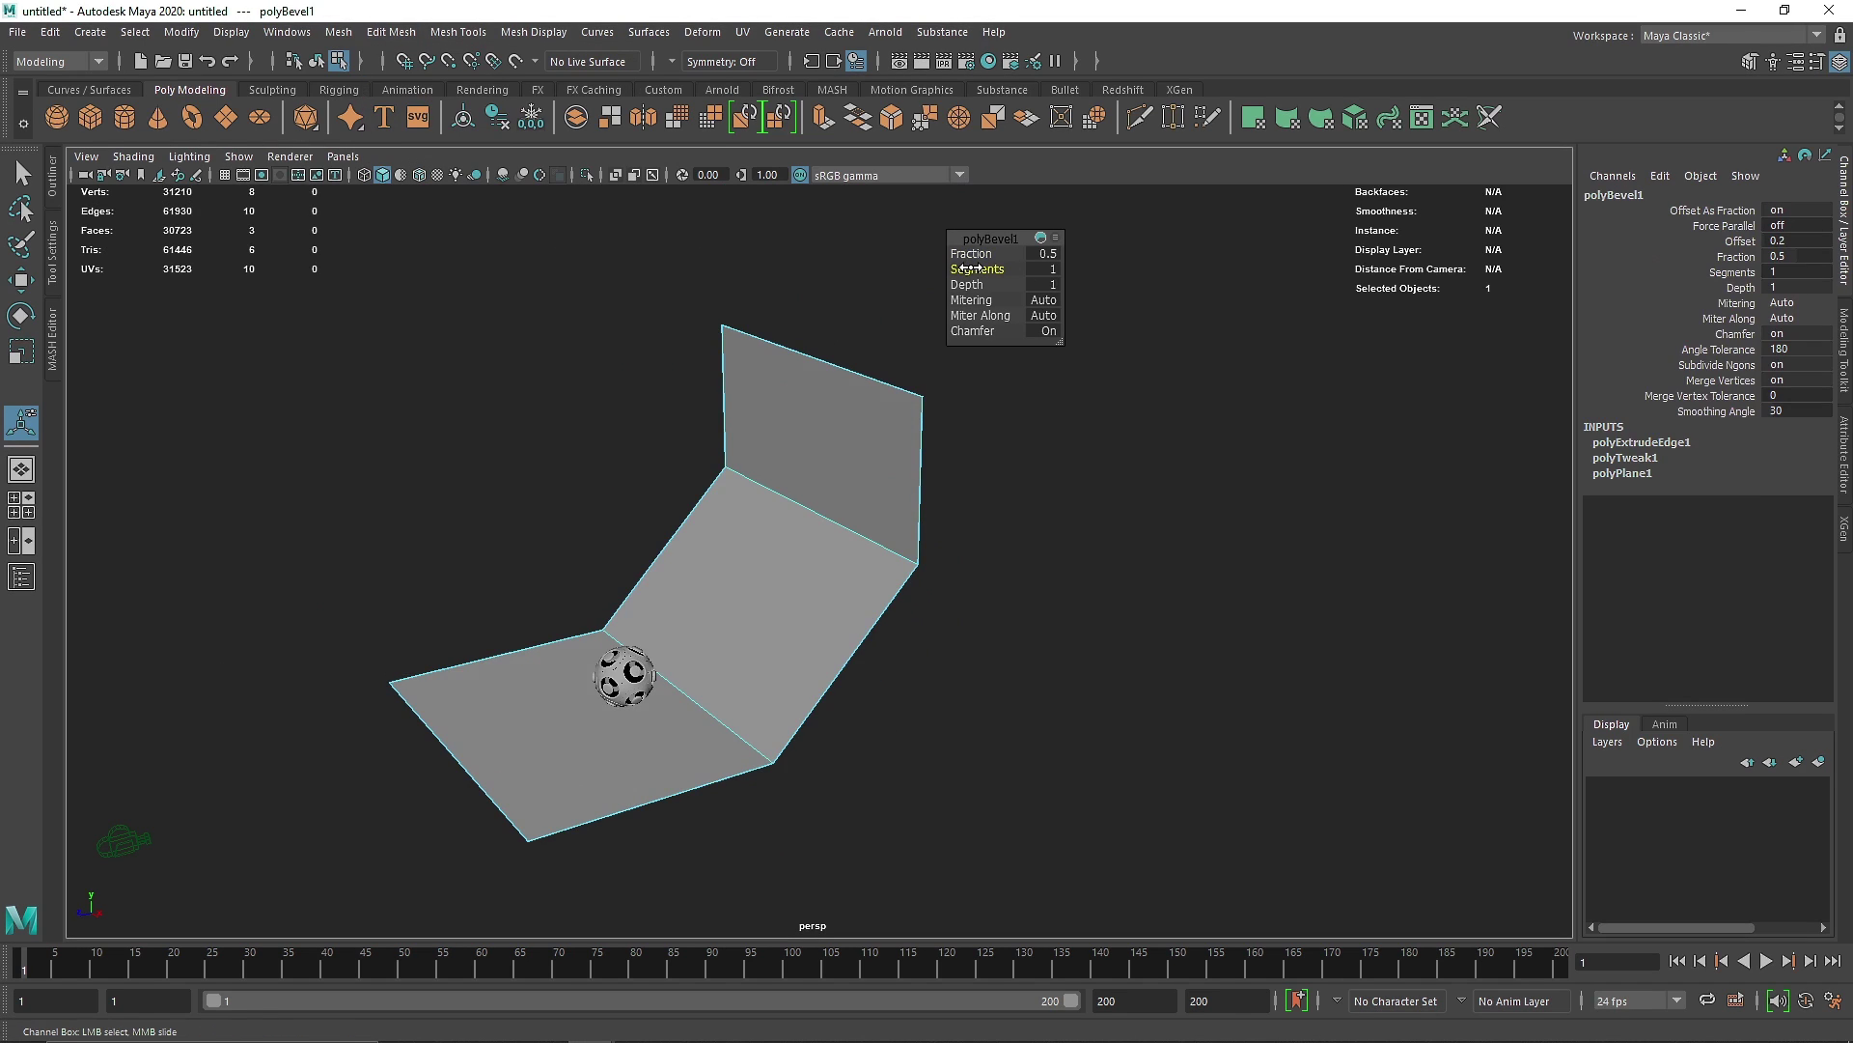
pyautogui.moveTo(969, 269)
pyautogui.mouseDown()
pyautogui.moveTo(989, 255)
pyautogui.moveTo(964, 254)
pyautogui.mouseUp()
pyautogui.moveTo(814, 429); pyautogui.dragTo(908, 378, button='right')
pyautogui.click(1042, 447)
# Look through camera1 in the viewport.
pyautogui.keyDown('alt'); pyautogui.moveTo(1043, 447); pyautogui.dragTo(579, 613); pyautogui.keyUp('alt')
pyautogui.click(654, 753)
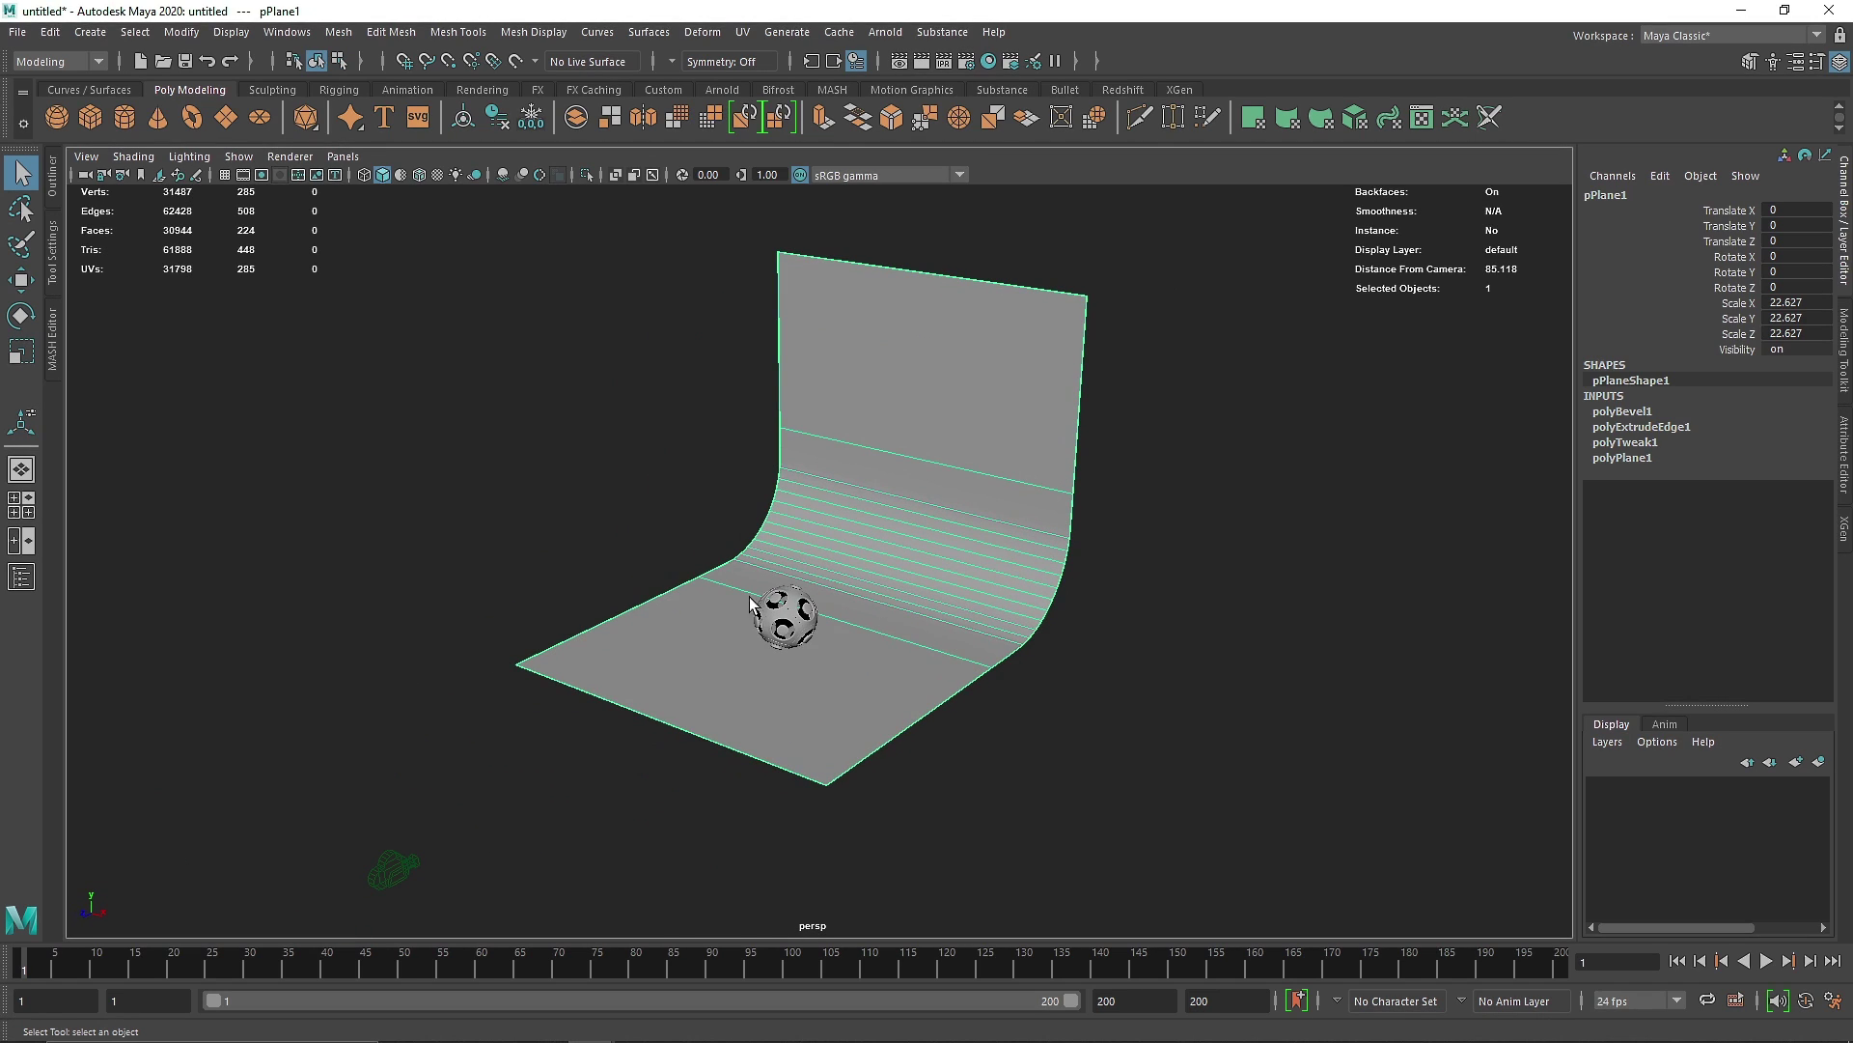
pyautogui.click(343, 158)
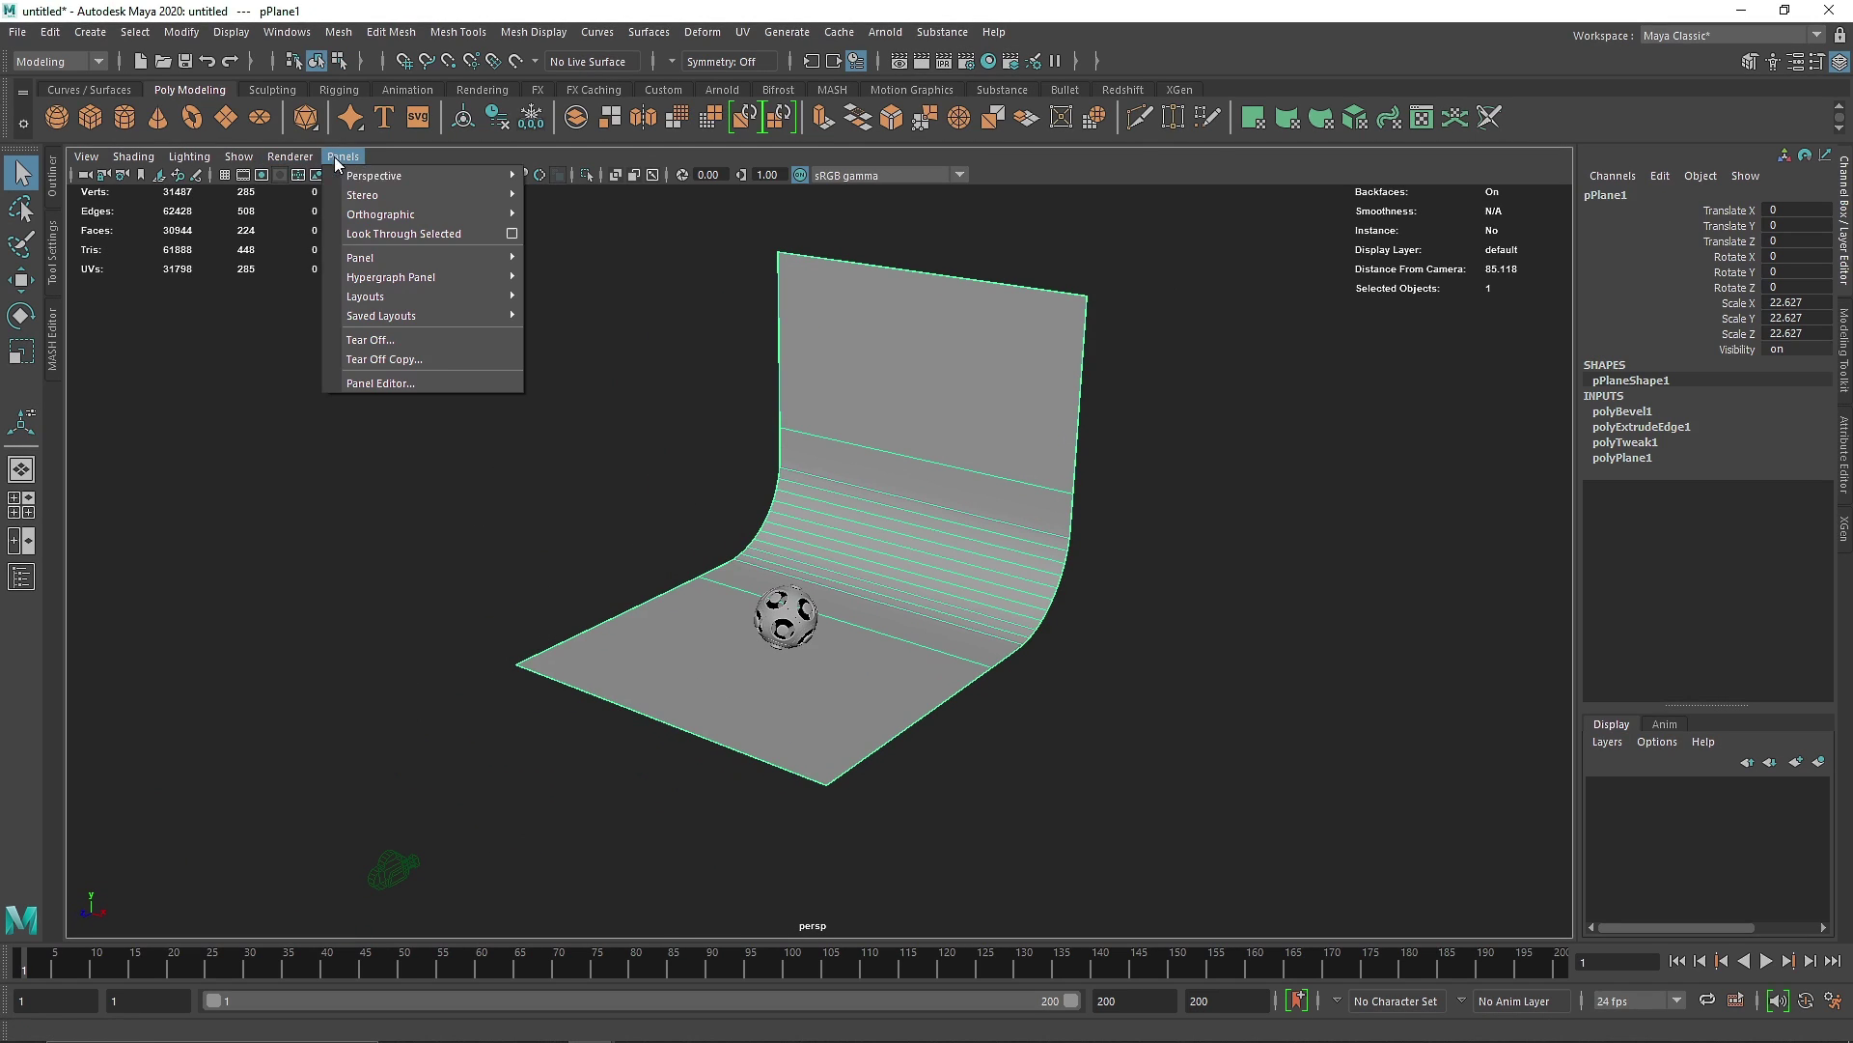
pyautogui.moveTo(377, 176)
pyautogui.click(571, 194)
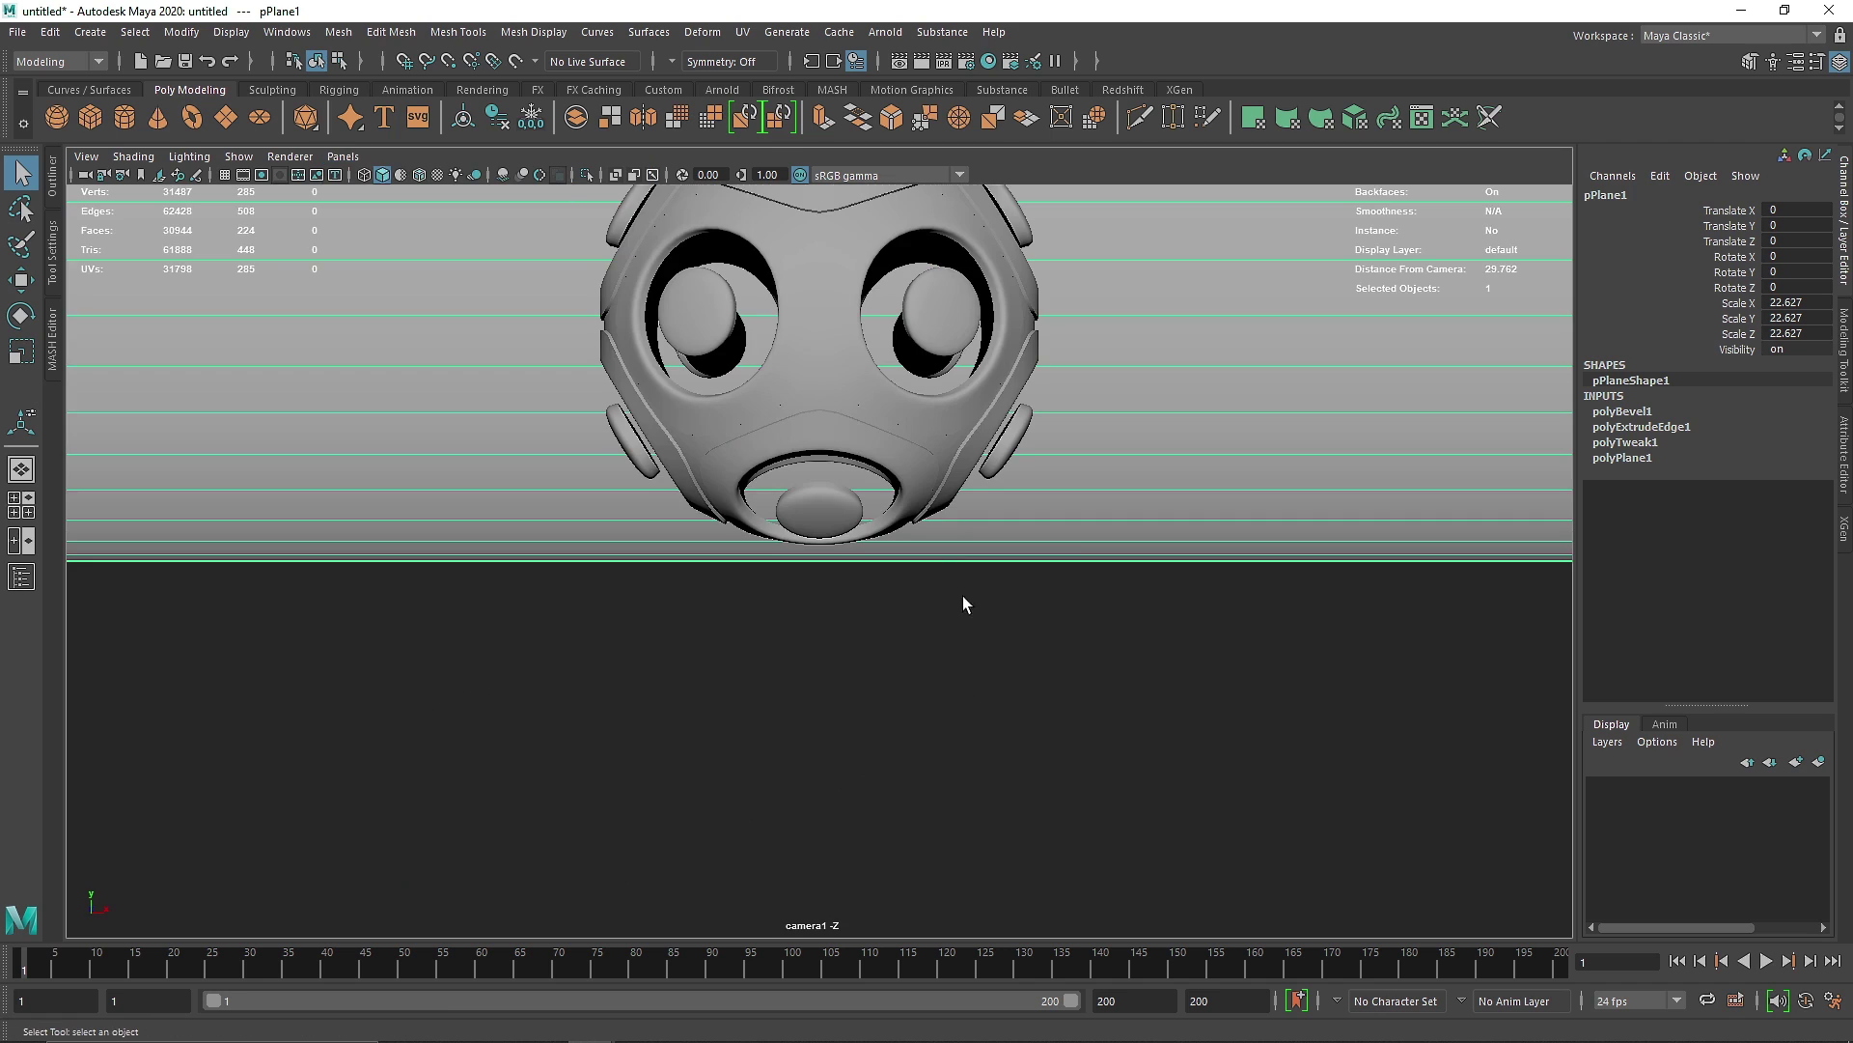
# Frame the sphere by setting the camera's Translate Y to 1, Rotate X to 2 and Translate Z to 29.
pyautogui.click(89, 182)
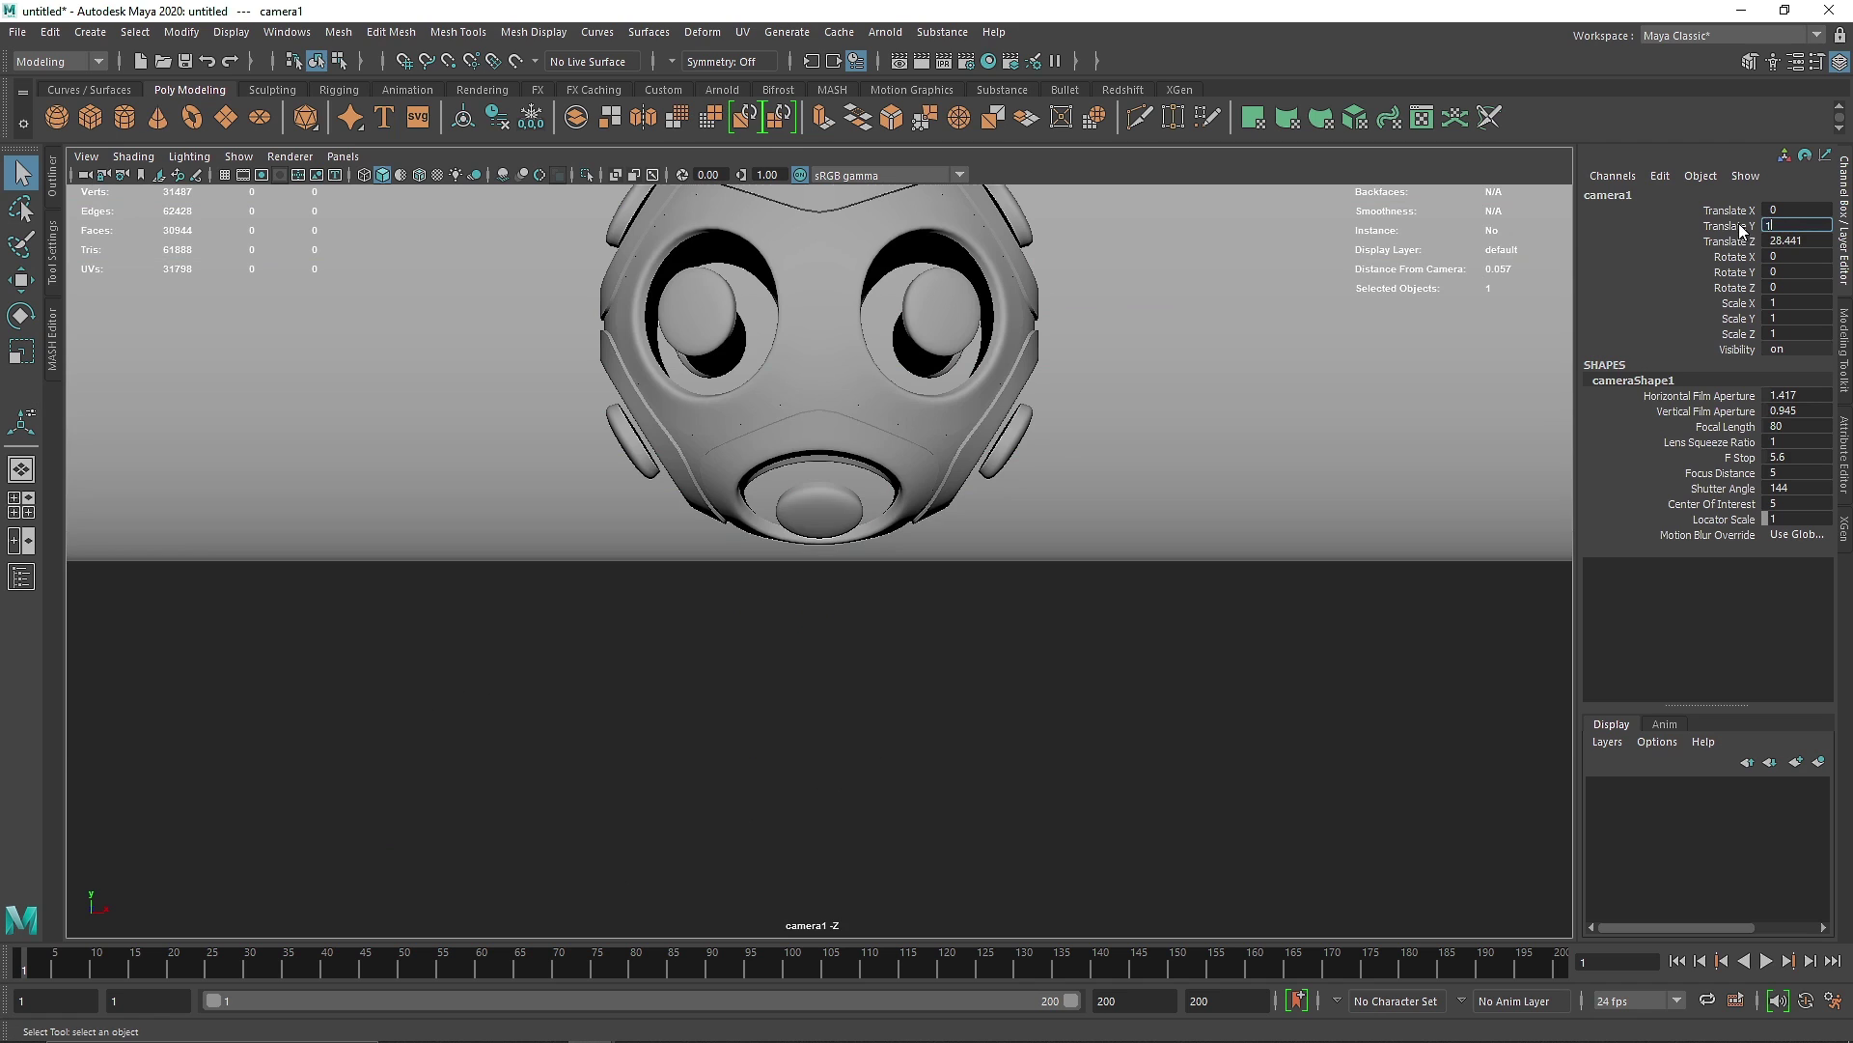
pyautogui.press('Return')
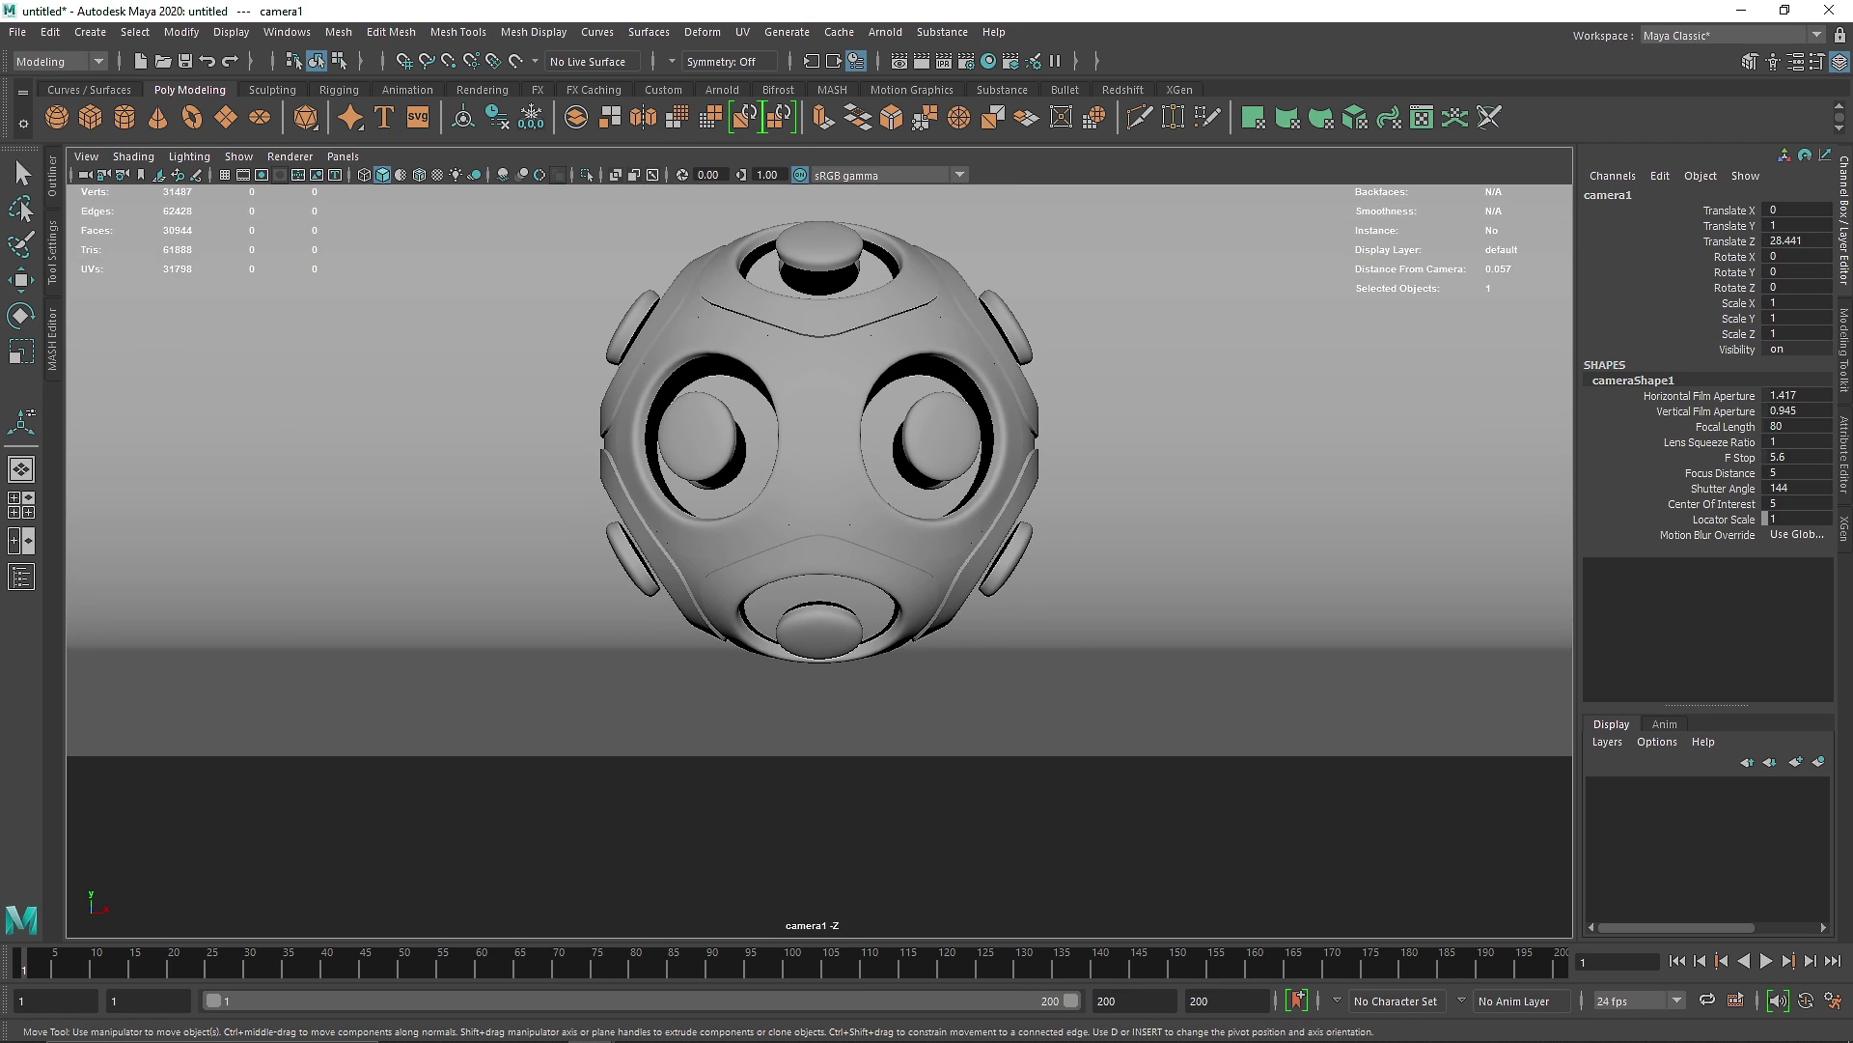
pyautogui.keyDown('ctrl'); pyautogui.moveTo(1788, 268); pyautogui.dragTo(1793, 258); pyautogui.keyUp('ctrl')
pyautogui.write('2')
pyautogui.press('Return')
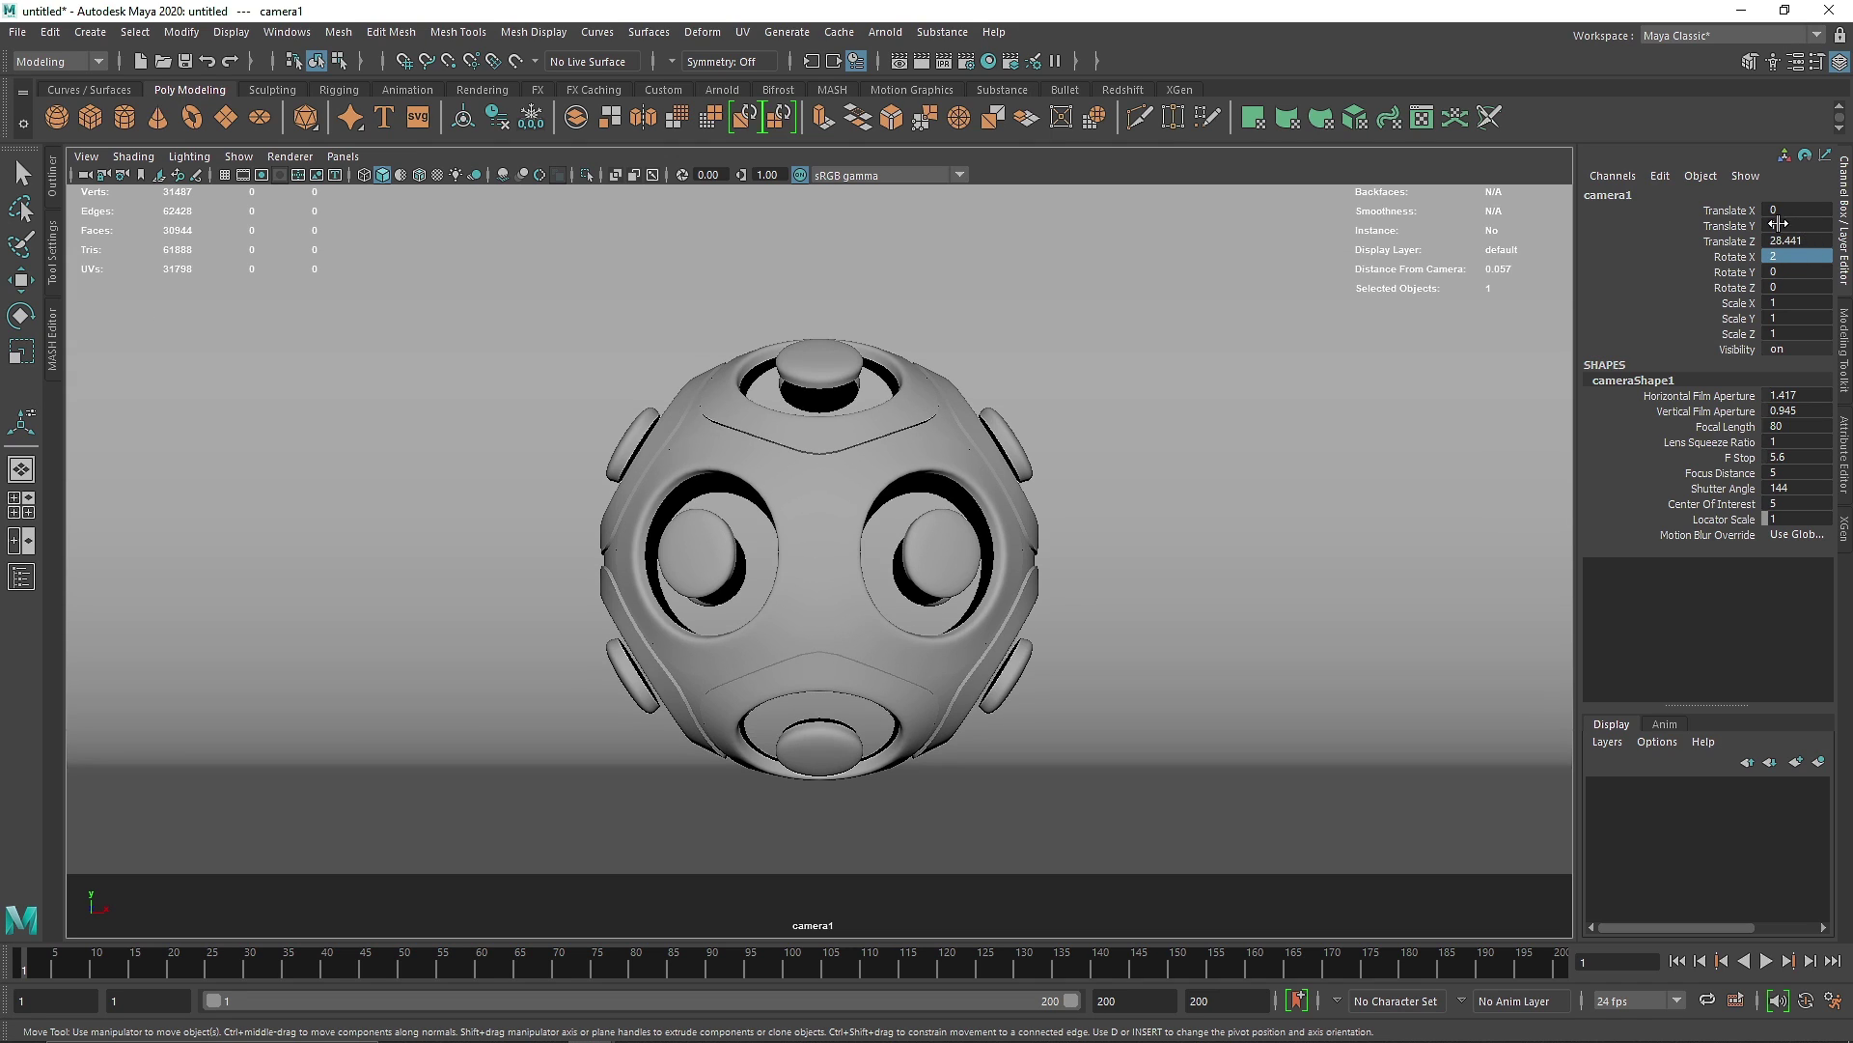
pyautogui.click(1789, 241)
pyautogui.write('29')
pyautogui.press('Return')
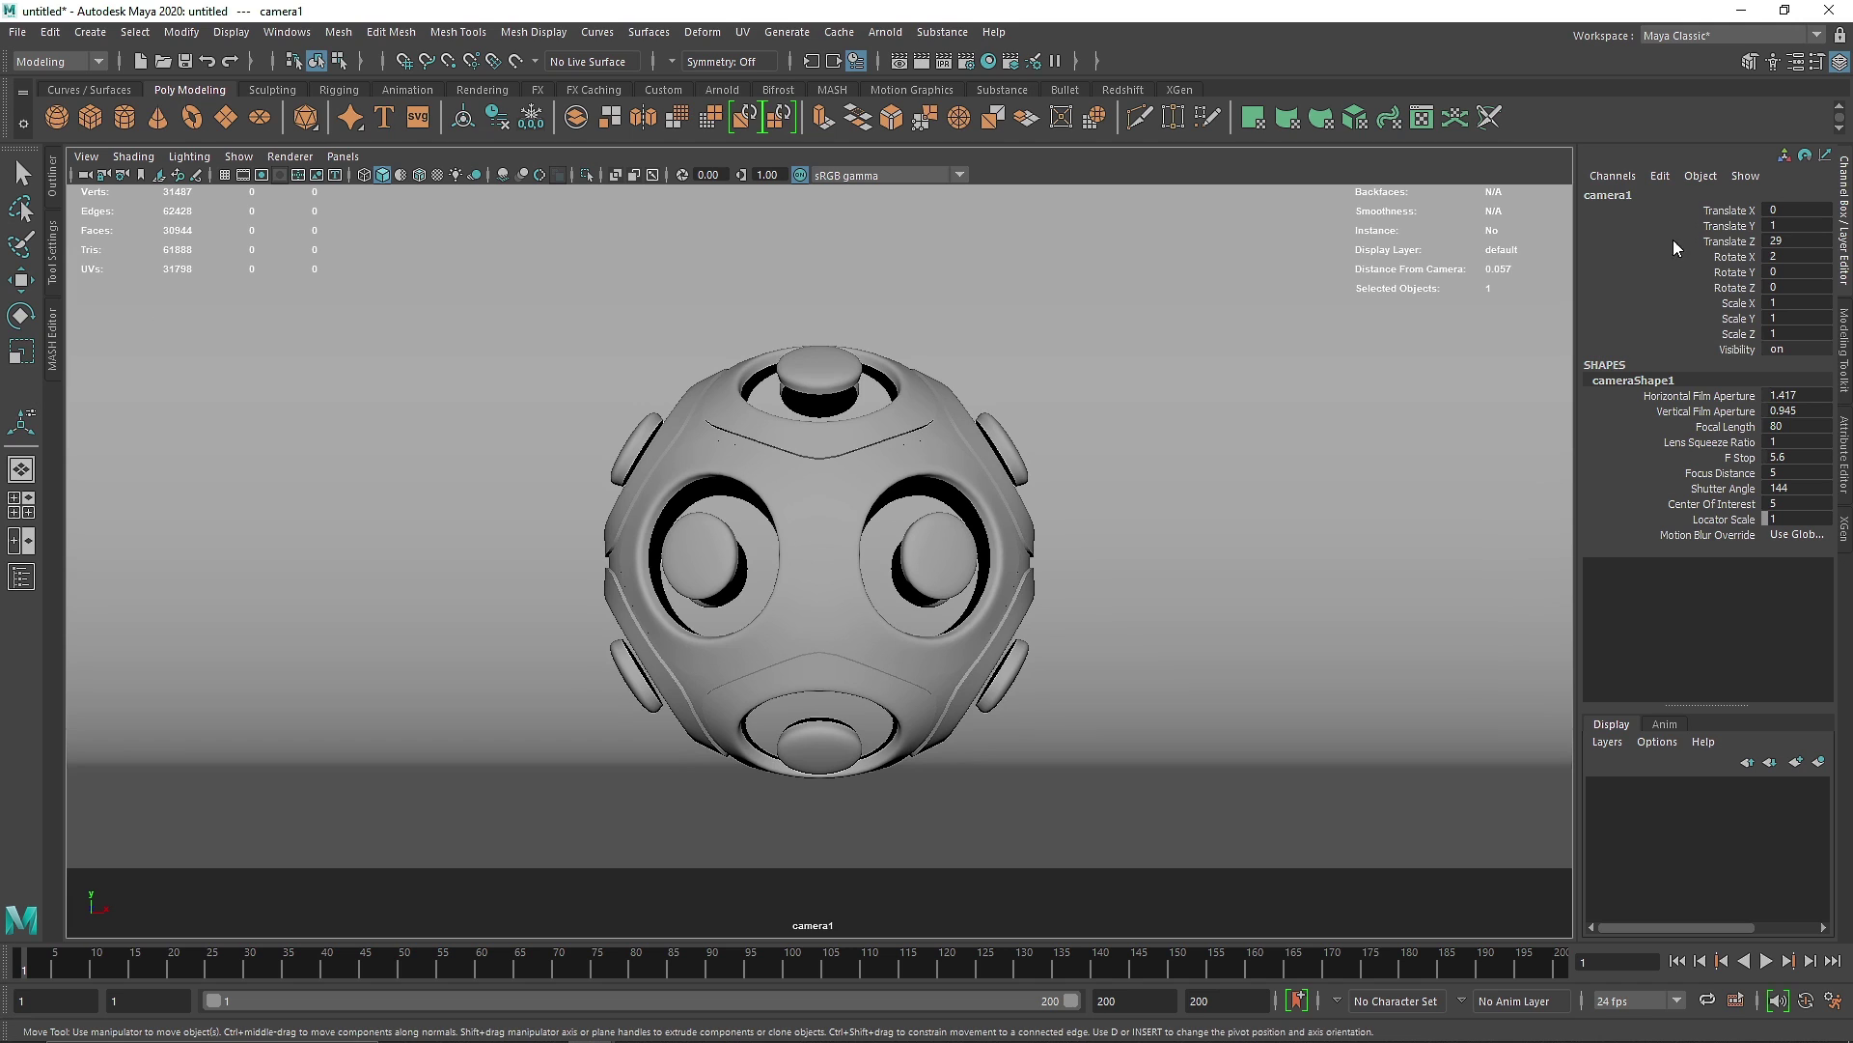
# Show the resolution gate in the camera view and use the 1k_Square image size preset in the render settings.
pyautogui.click(261, 176)
pyautogui.click(244, 176)
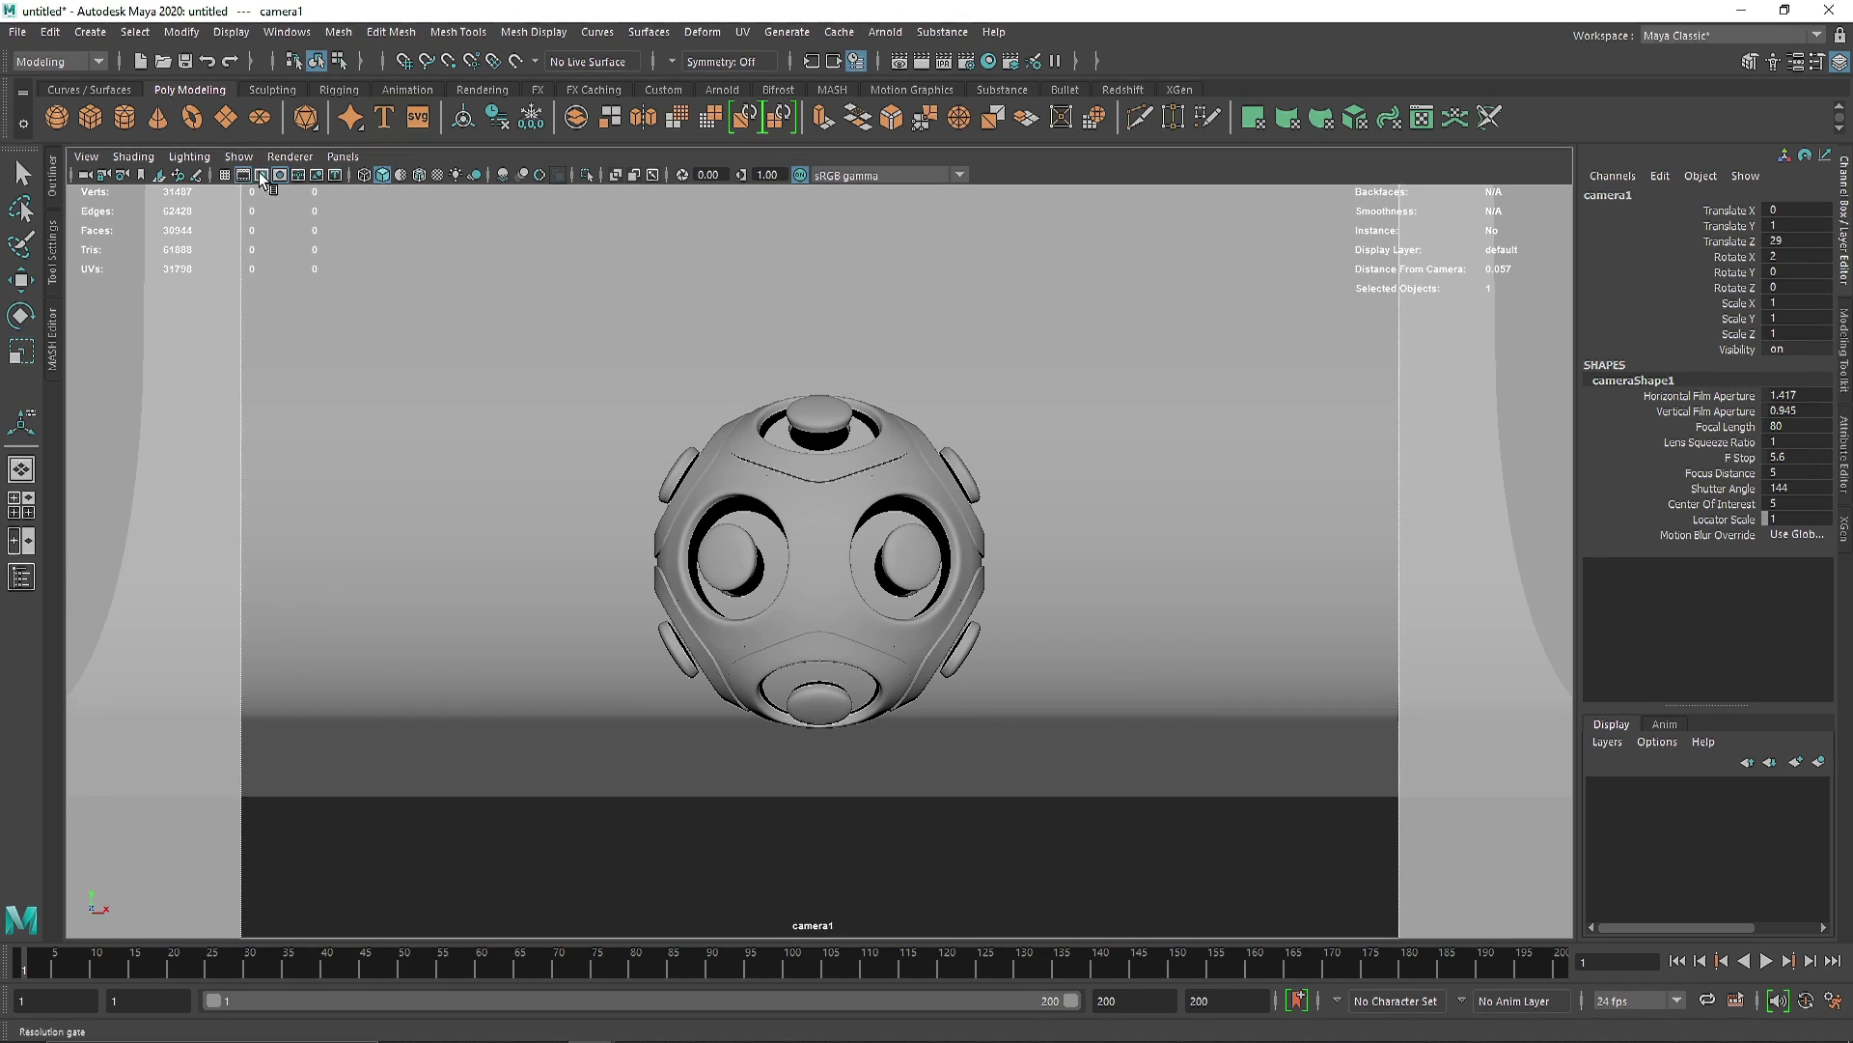
pyautogui.click(261, 175)
pyautogui.click(966, 61)
pyautogui.scroll(-2, 1181, 698)
pyautogui.click(1095, 534)
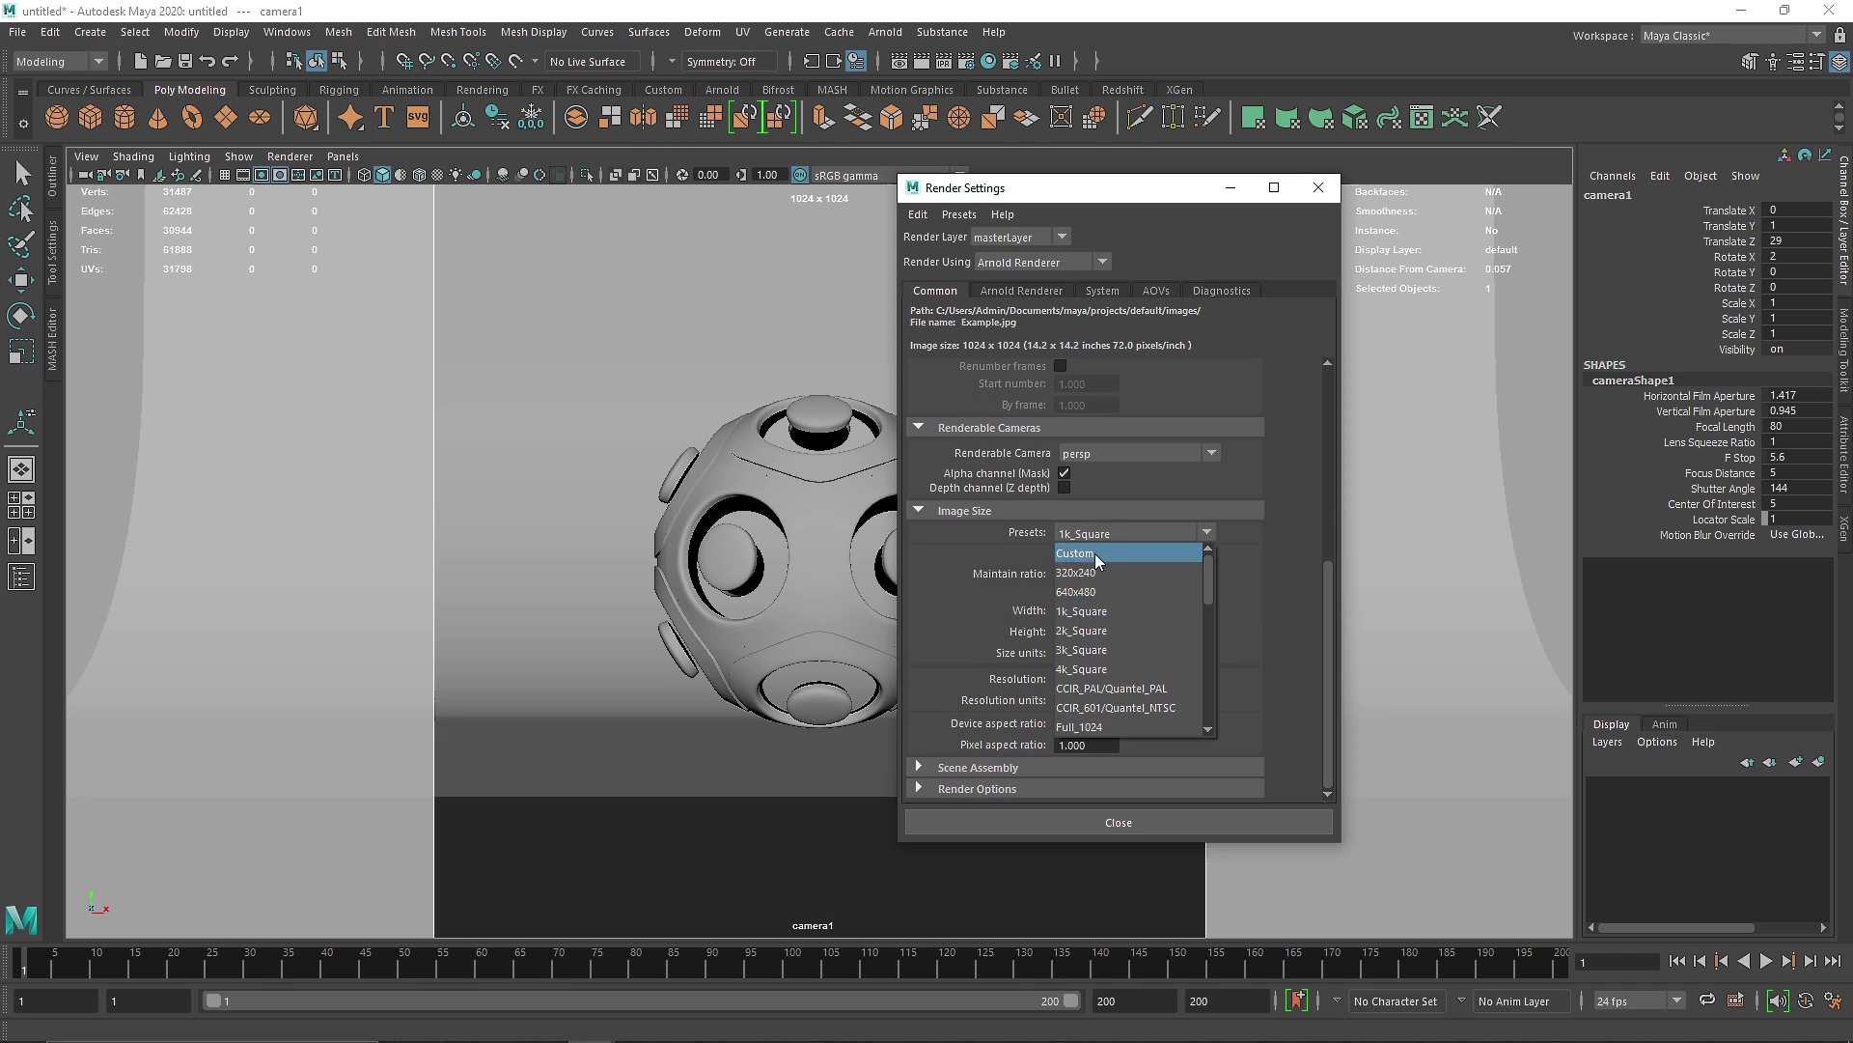
pyautogui.click(1107, 613)
pyautogui.click(1326, 190)
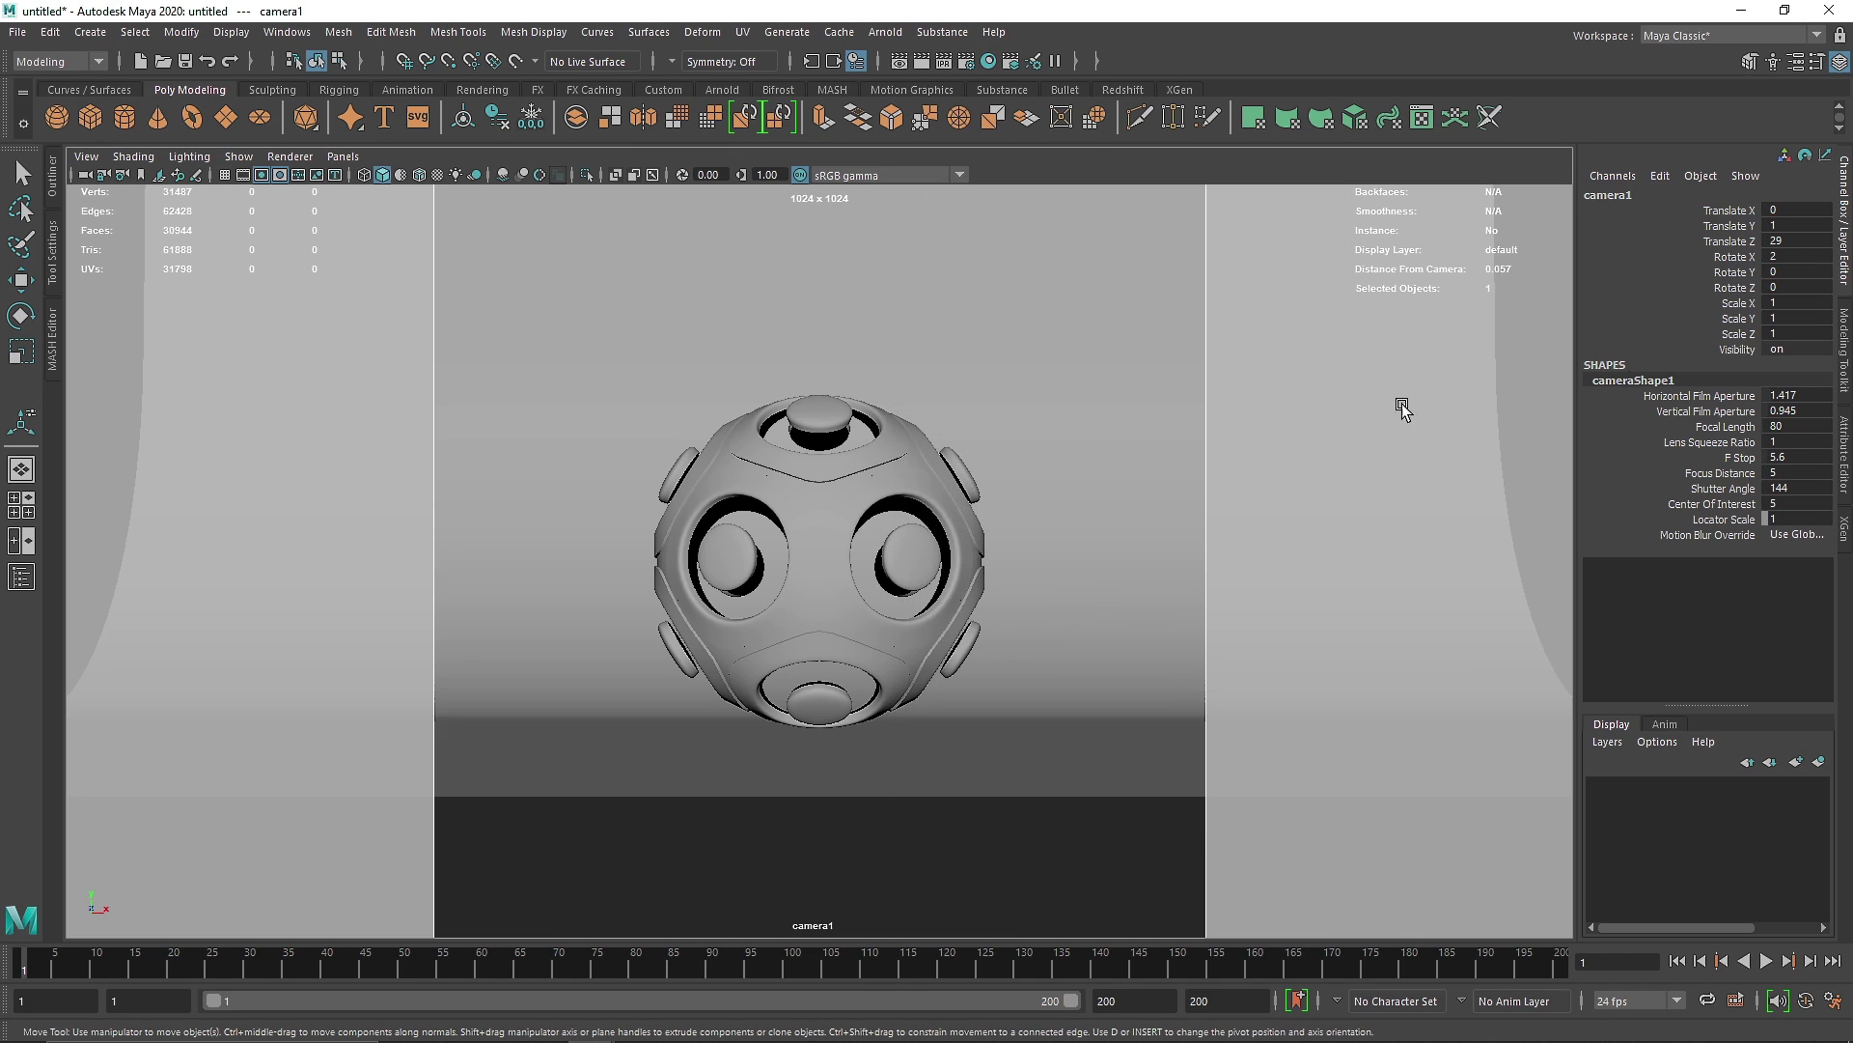
# Extend the floor plane's front edge toward the camera so the floor fills the lower frame, and return to object mode.
pyautogui.moveTo(1024, 738); pyautogui.dragTo(1016, 434, button='right')
pyautogui.doubleClick(895, 807)
pyautogui.press('q')
pyautogui.press('space')
pyautogui.moveTo(896, 808); pyautogui.dragTo(901, 541)
pyautogui.press('w')
pyautogui.press('F8')
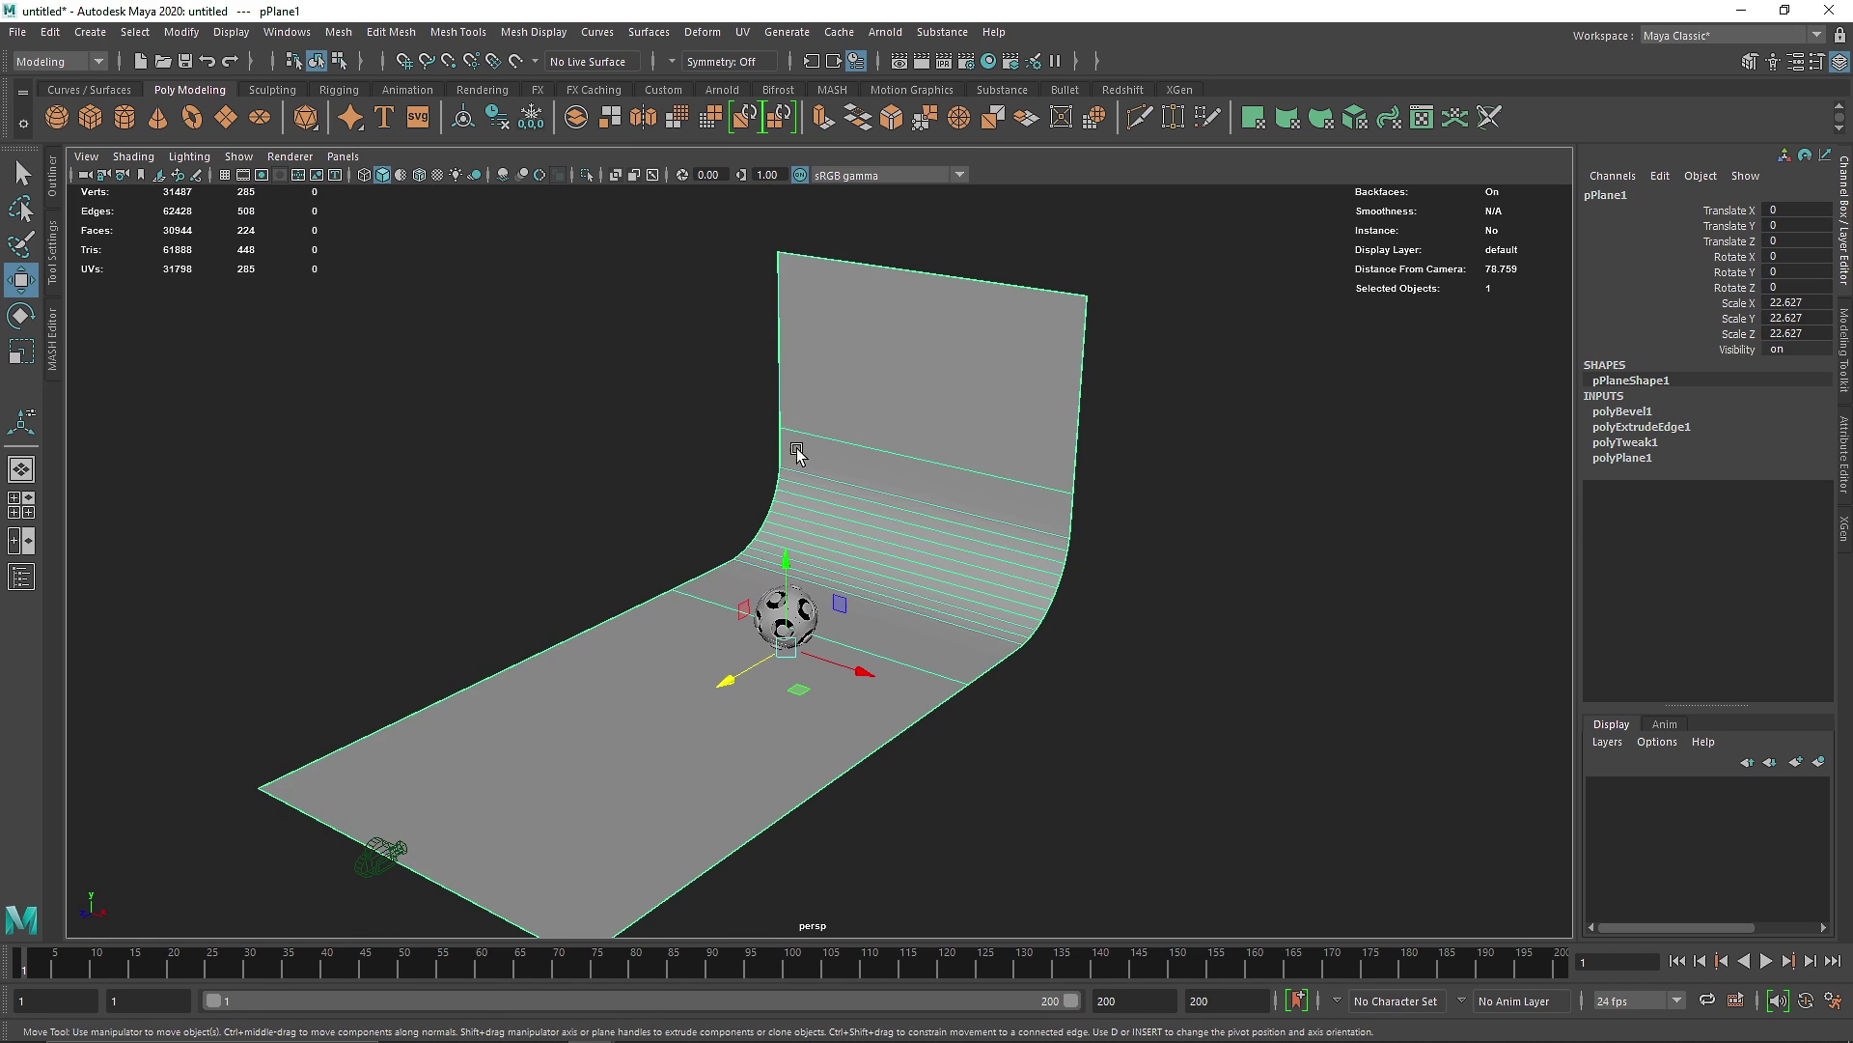
# Look through camera1 and reframe the sphere by setting the camera's Translate Z to 24 and Translate Y to 1.5.
pyautogui.click(342, 156)
pyautogui.moveTo(374, 176)
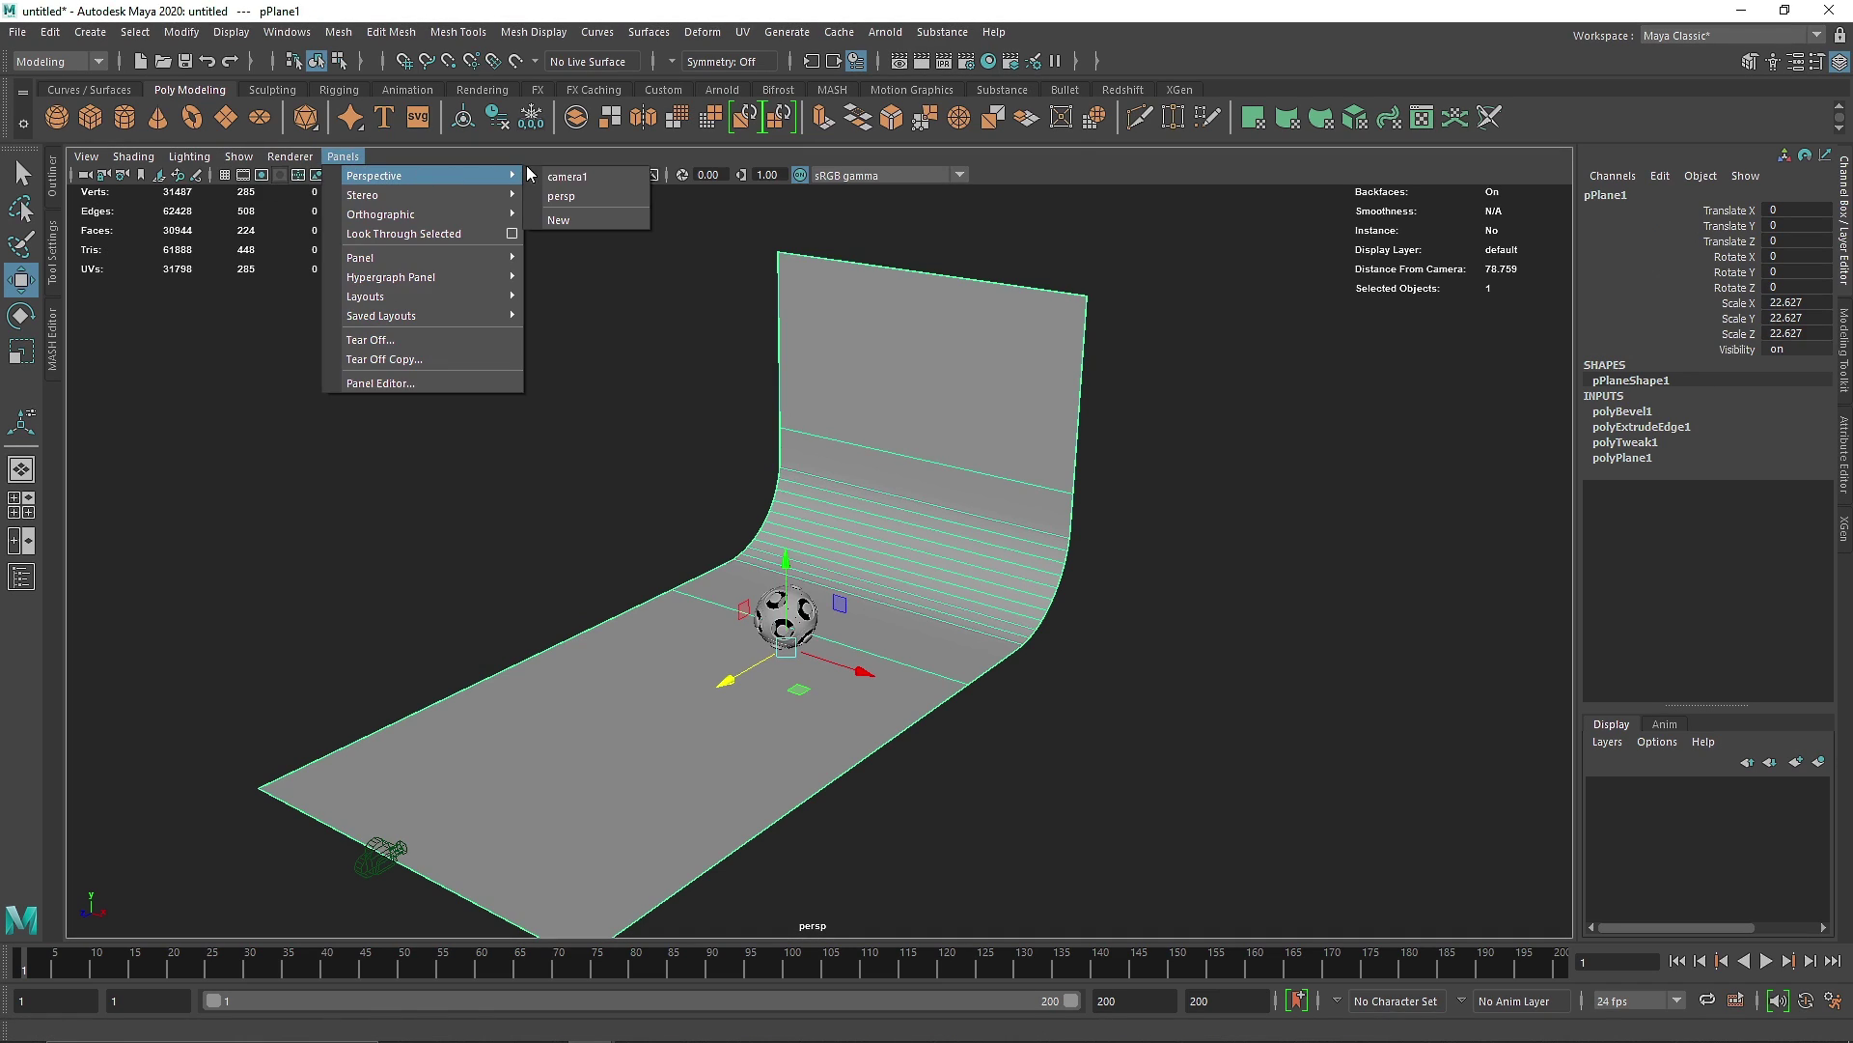
pyautogui.click(579, 175)
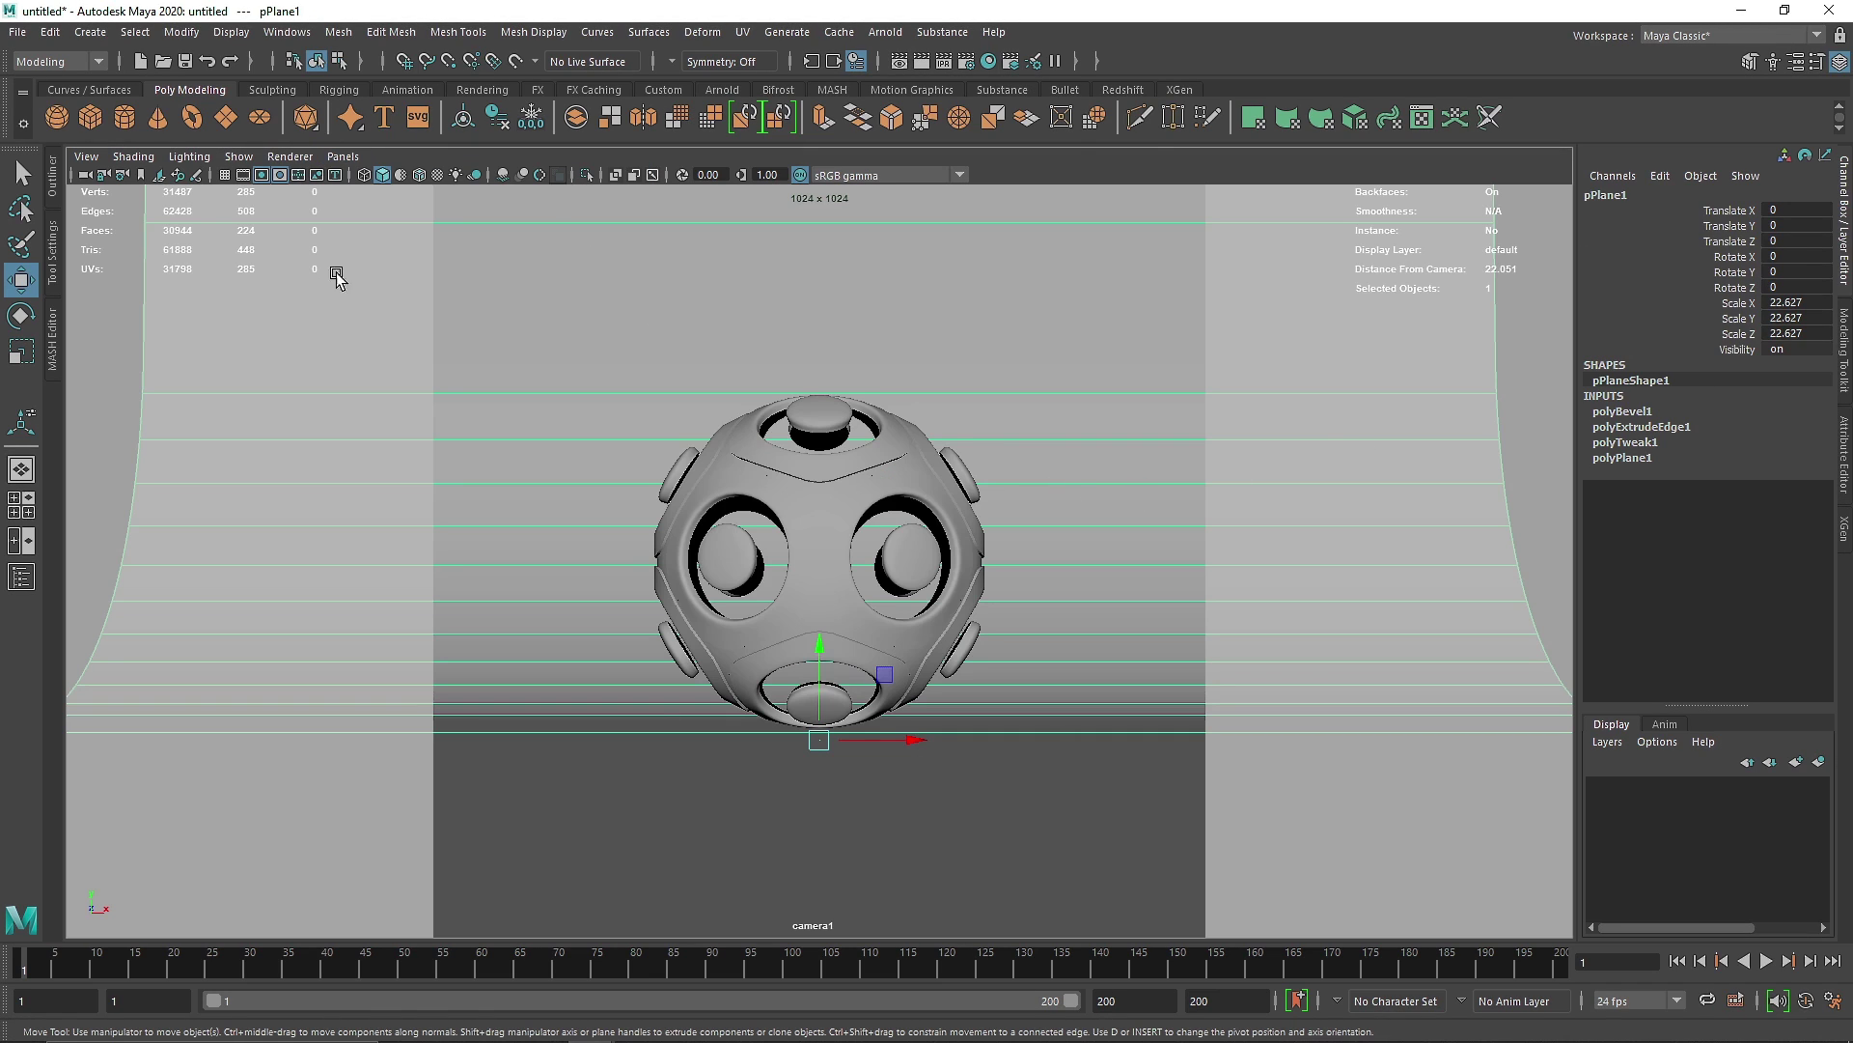
pyautogui.click(85, 176)
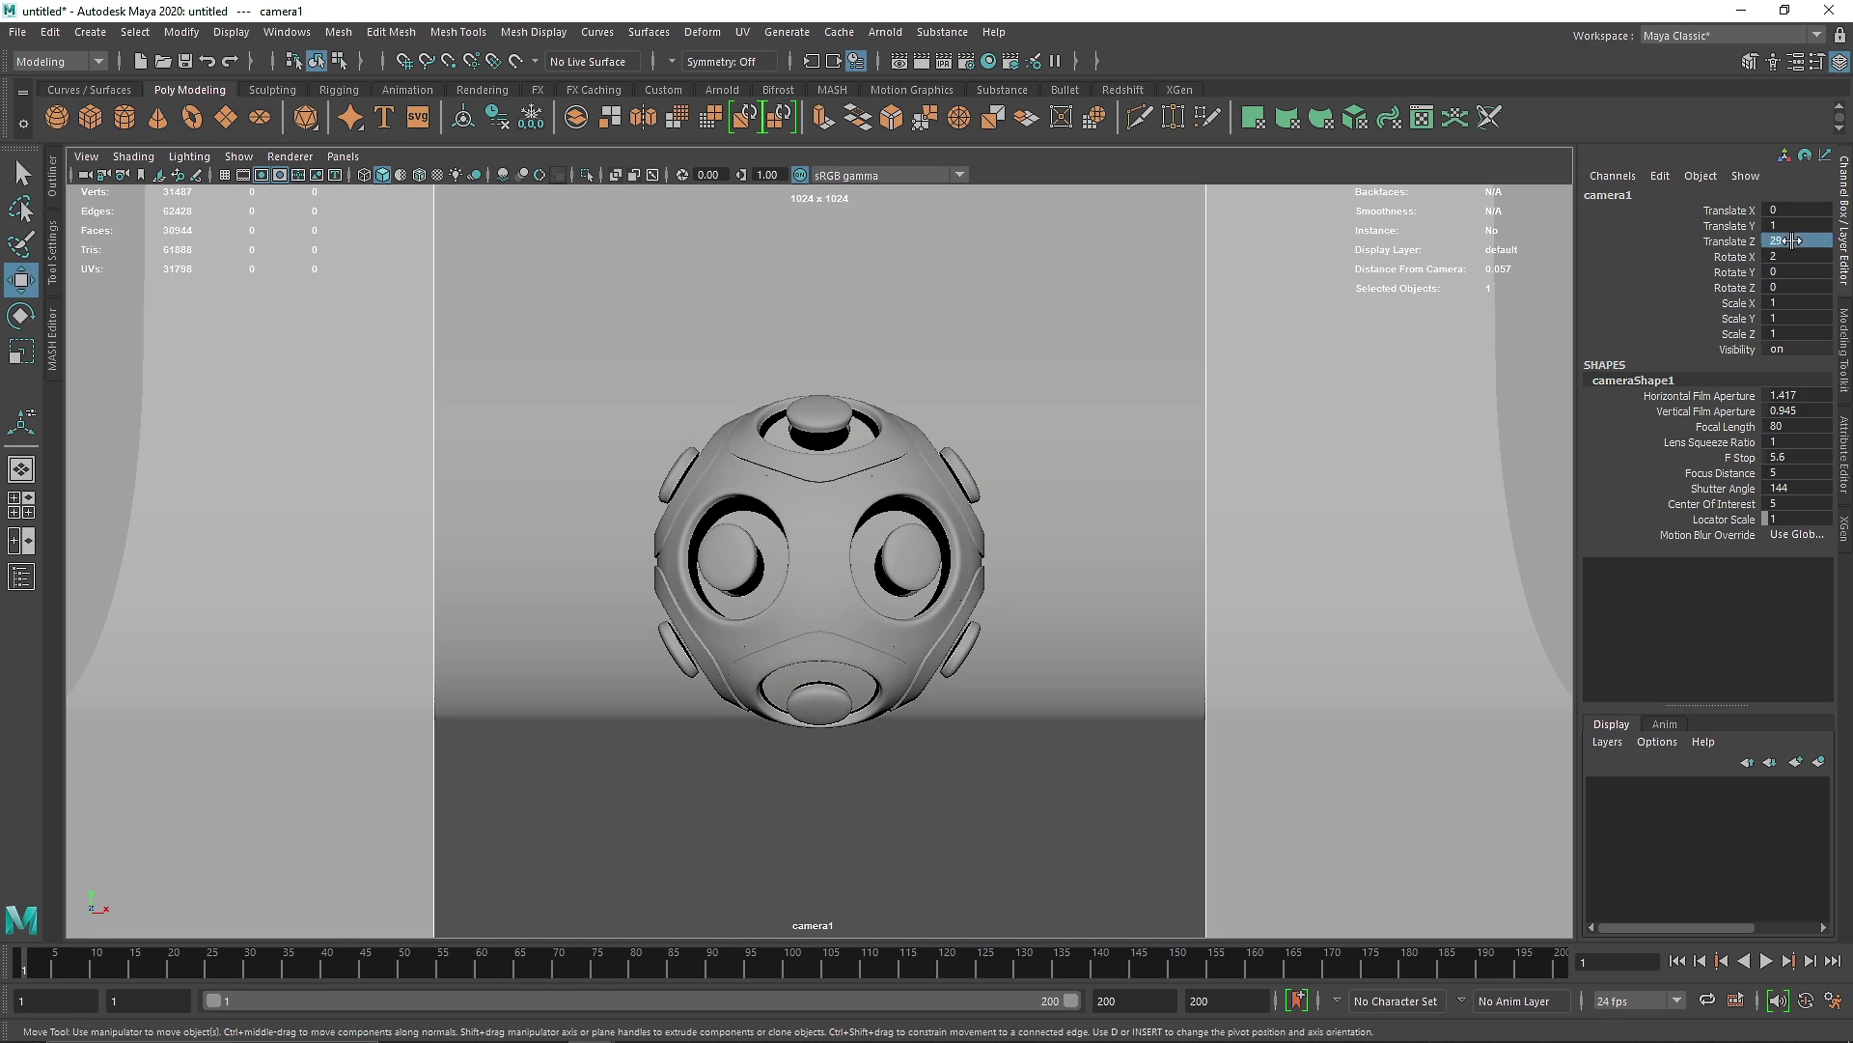
pyautogui.moveTo(1792, 241)
pyautogui.keyDown('ctrl'); pyautogui.mouseDown()
pyautogui.moveTo(1813, 240)
pyautogui.moveTo(1771, 240)
pyautogui.mouseUp(); pyautogui.keyUp('ctrl')
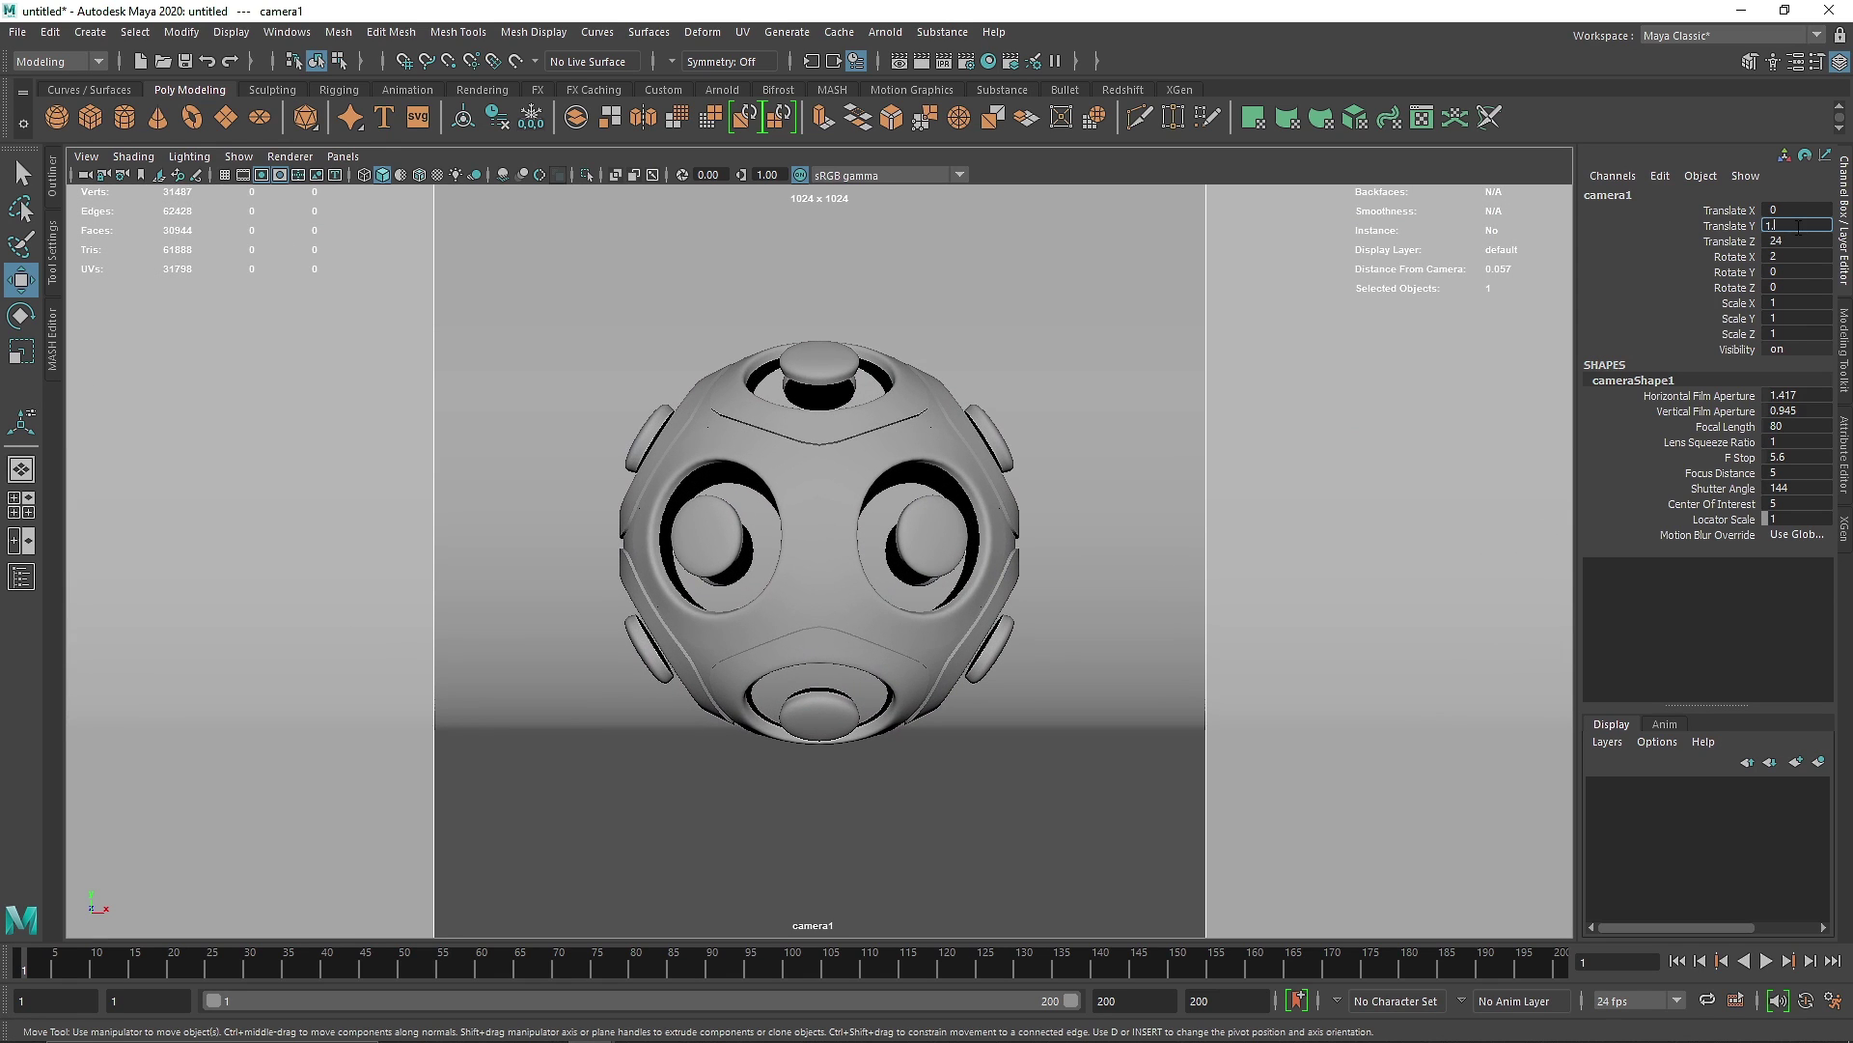
pyautogui.press('BackSpace')
pyautogui.write('5')
pyautogui.press('Return')
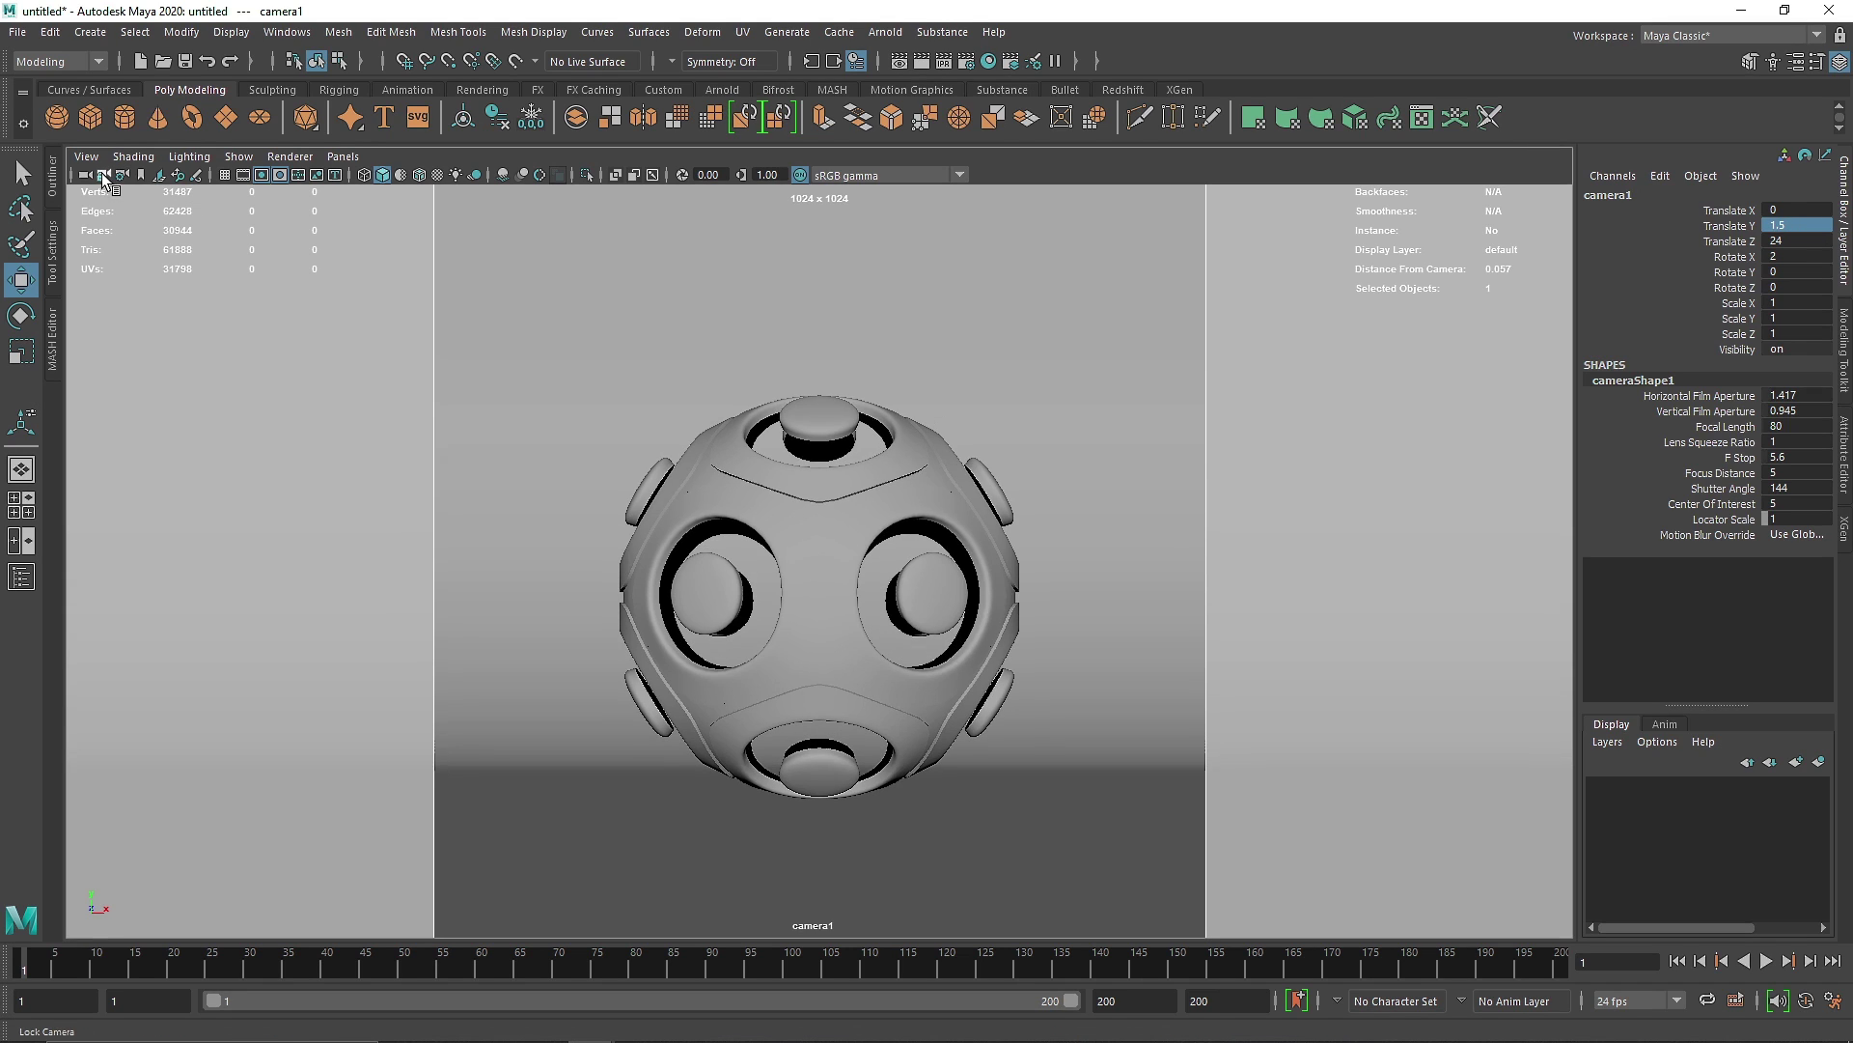
# Assign a new aiStandardSurface material to the backdrop plane and name it BG.
pyautogui.click(700, 321)
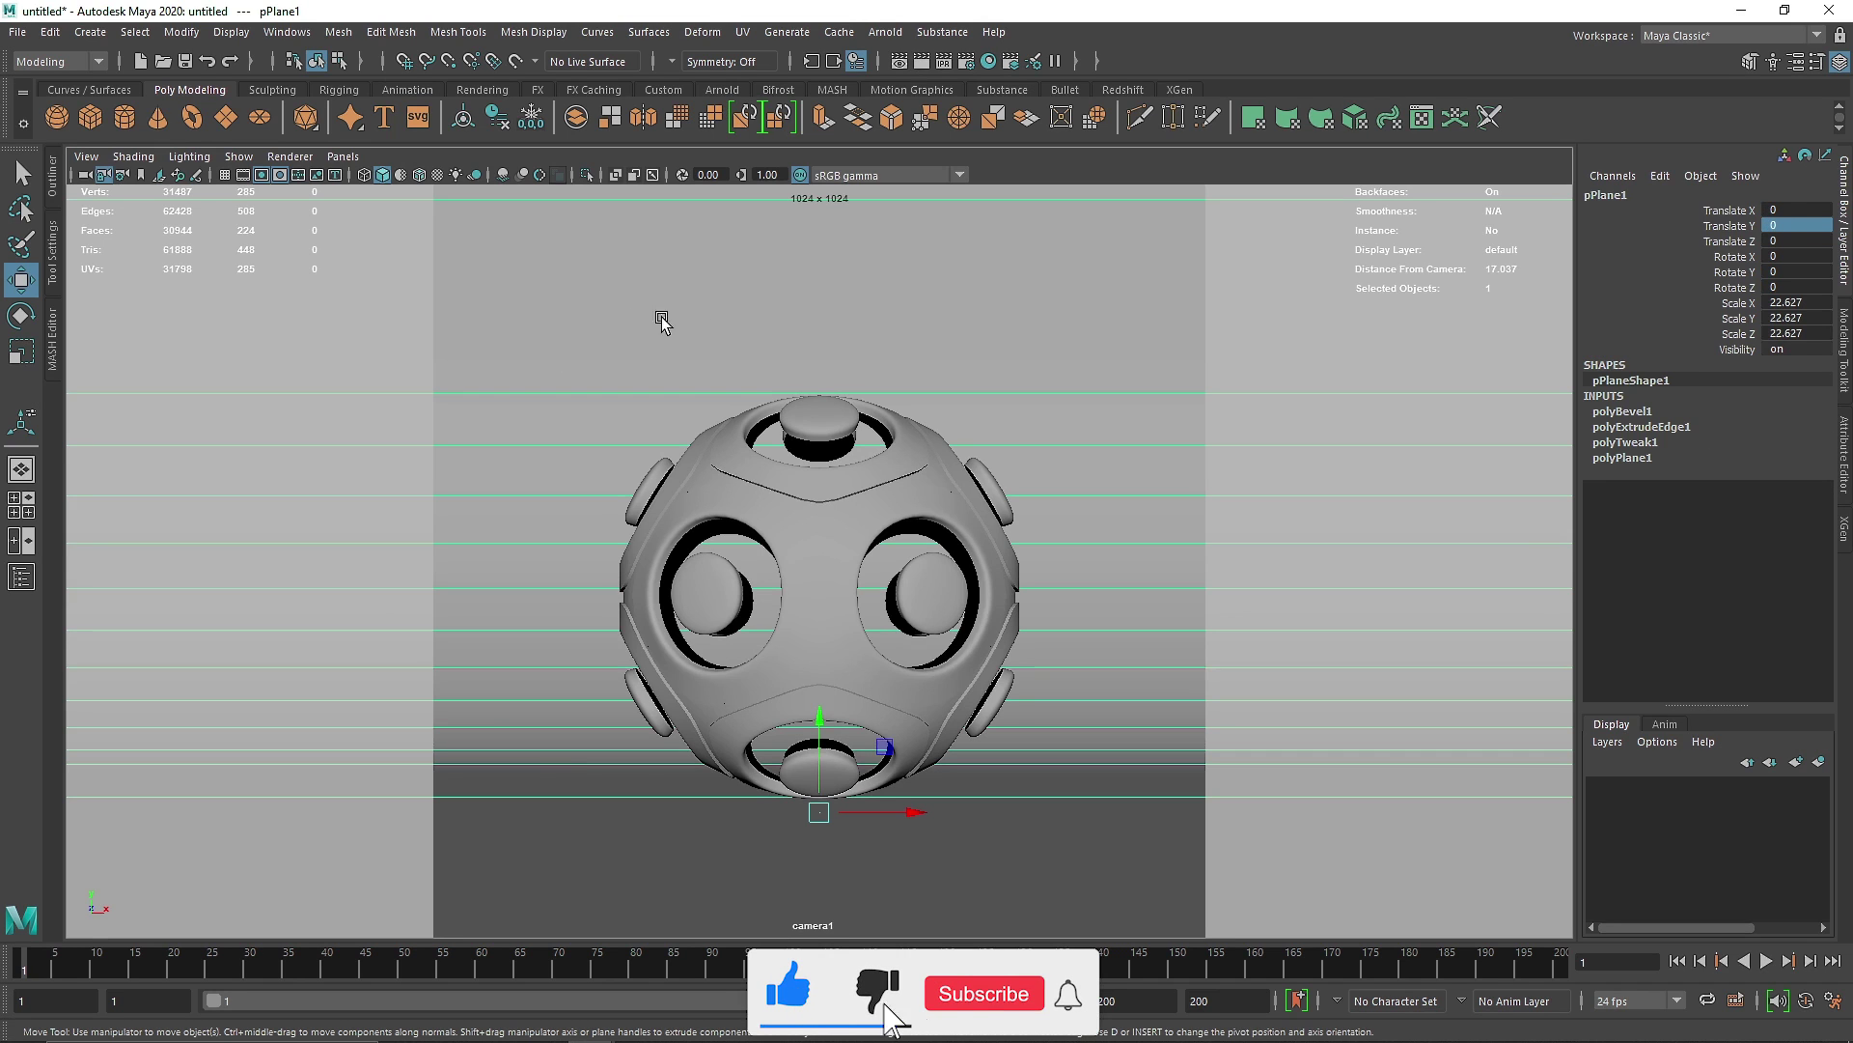
pyautogui.rightClick(623, 314)
pyautogui.click(627, 808)
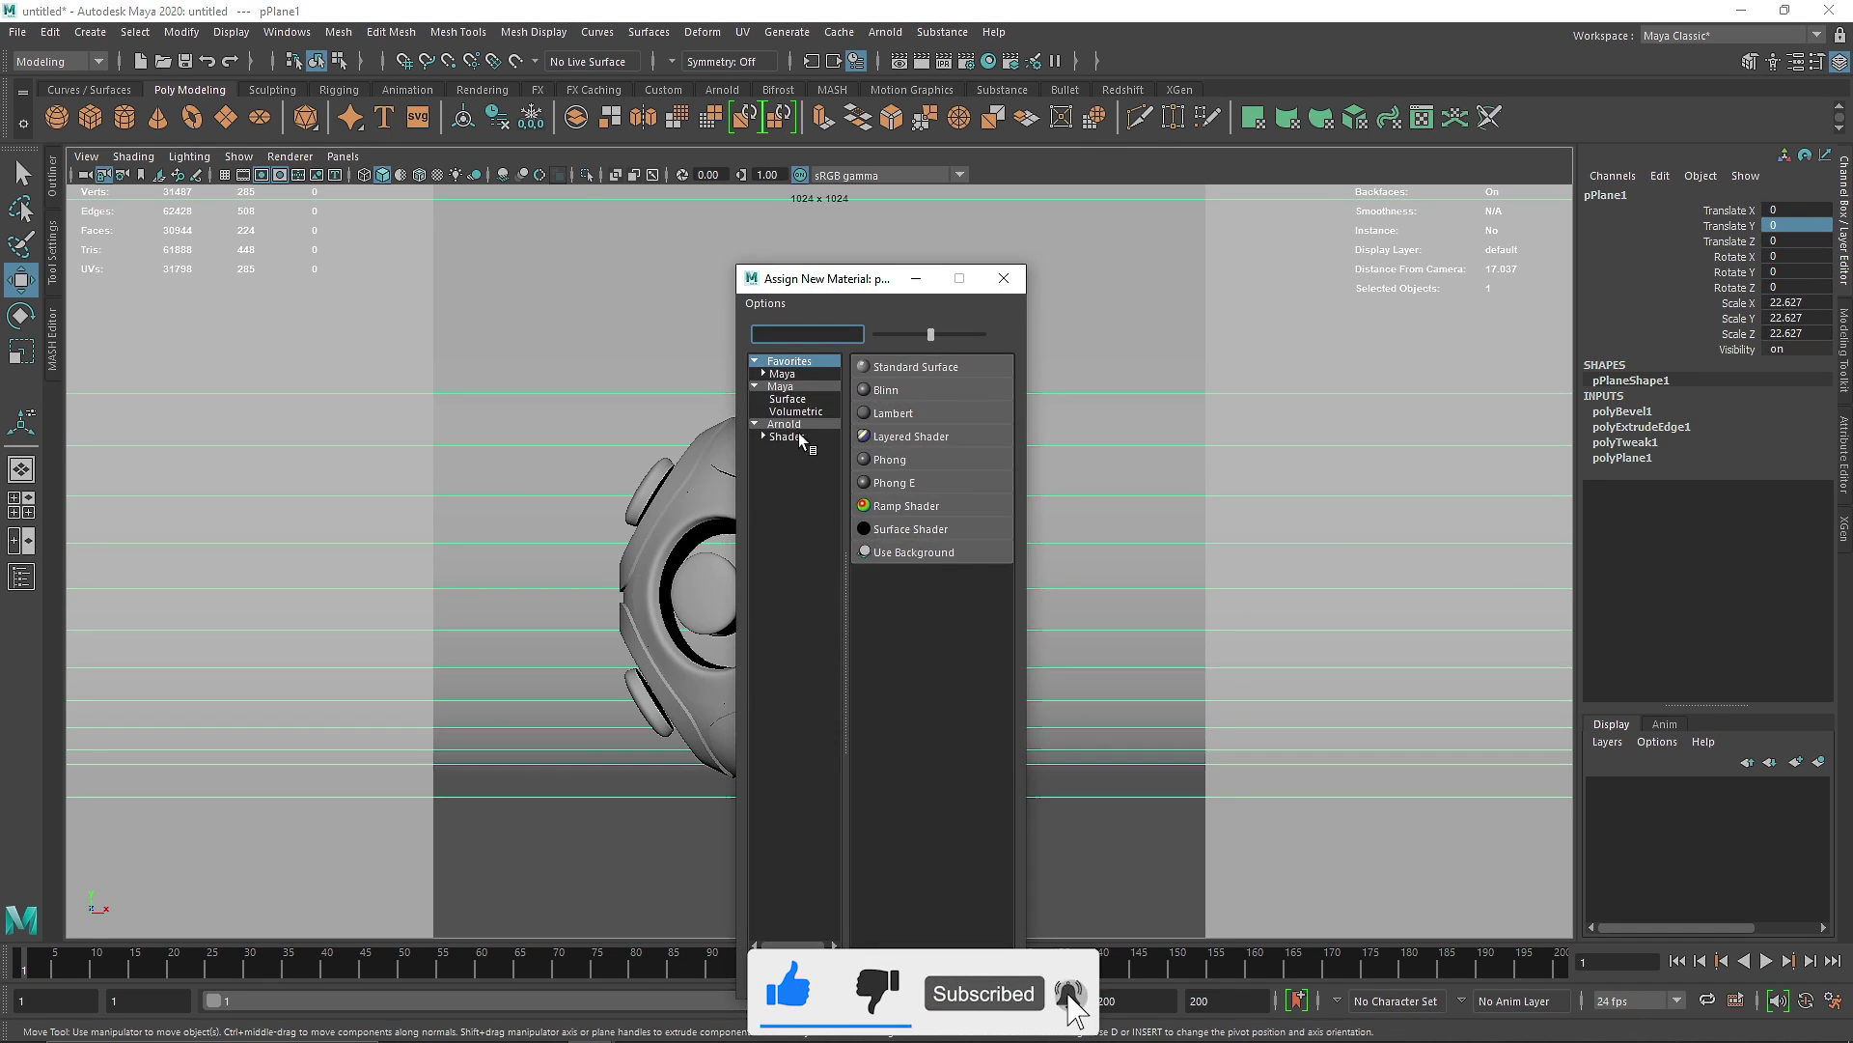
pyautogui.click(777, 406)
pyautogui.click(981, 636)
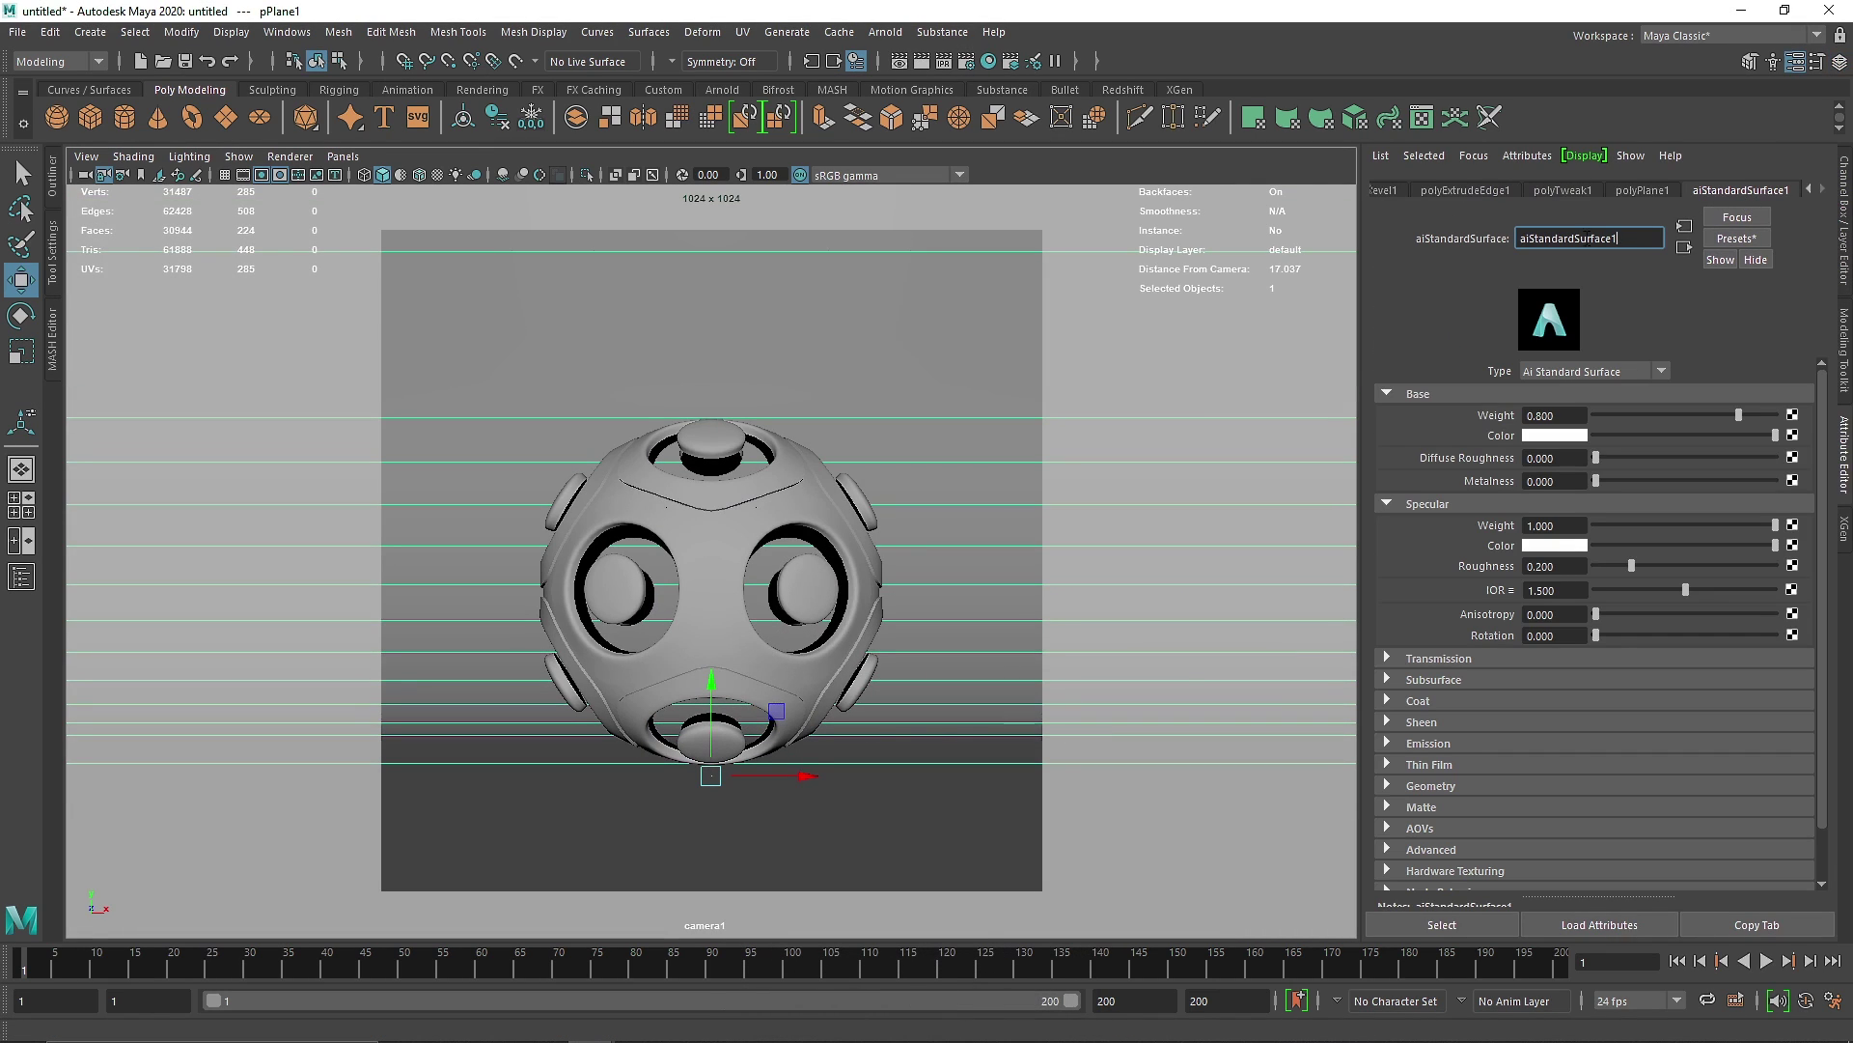
pyautogui.write('BG')
pyautogui.press('Return')
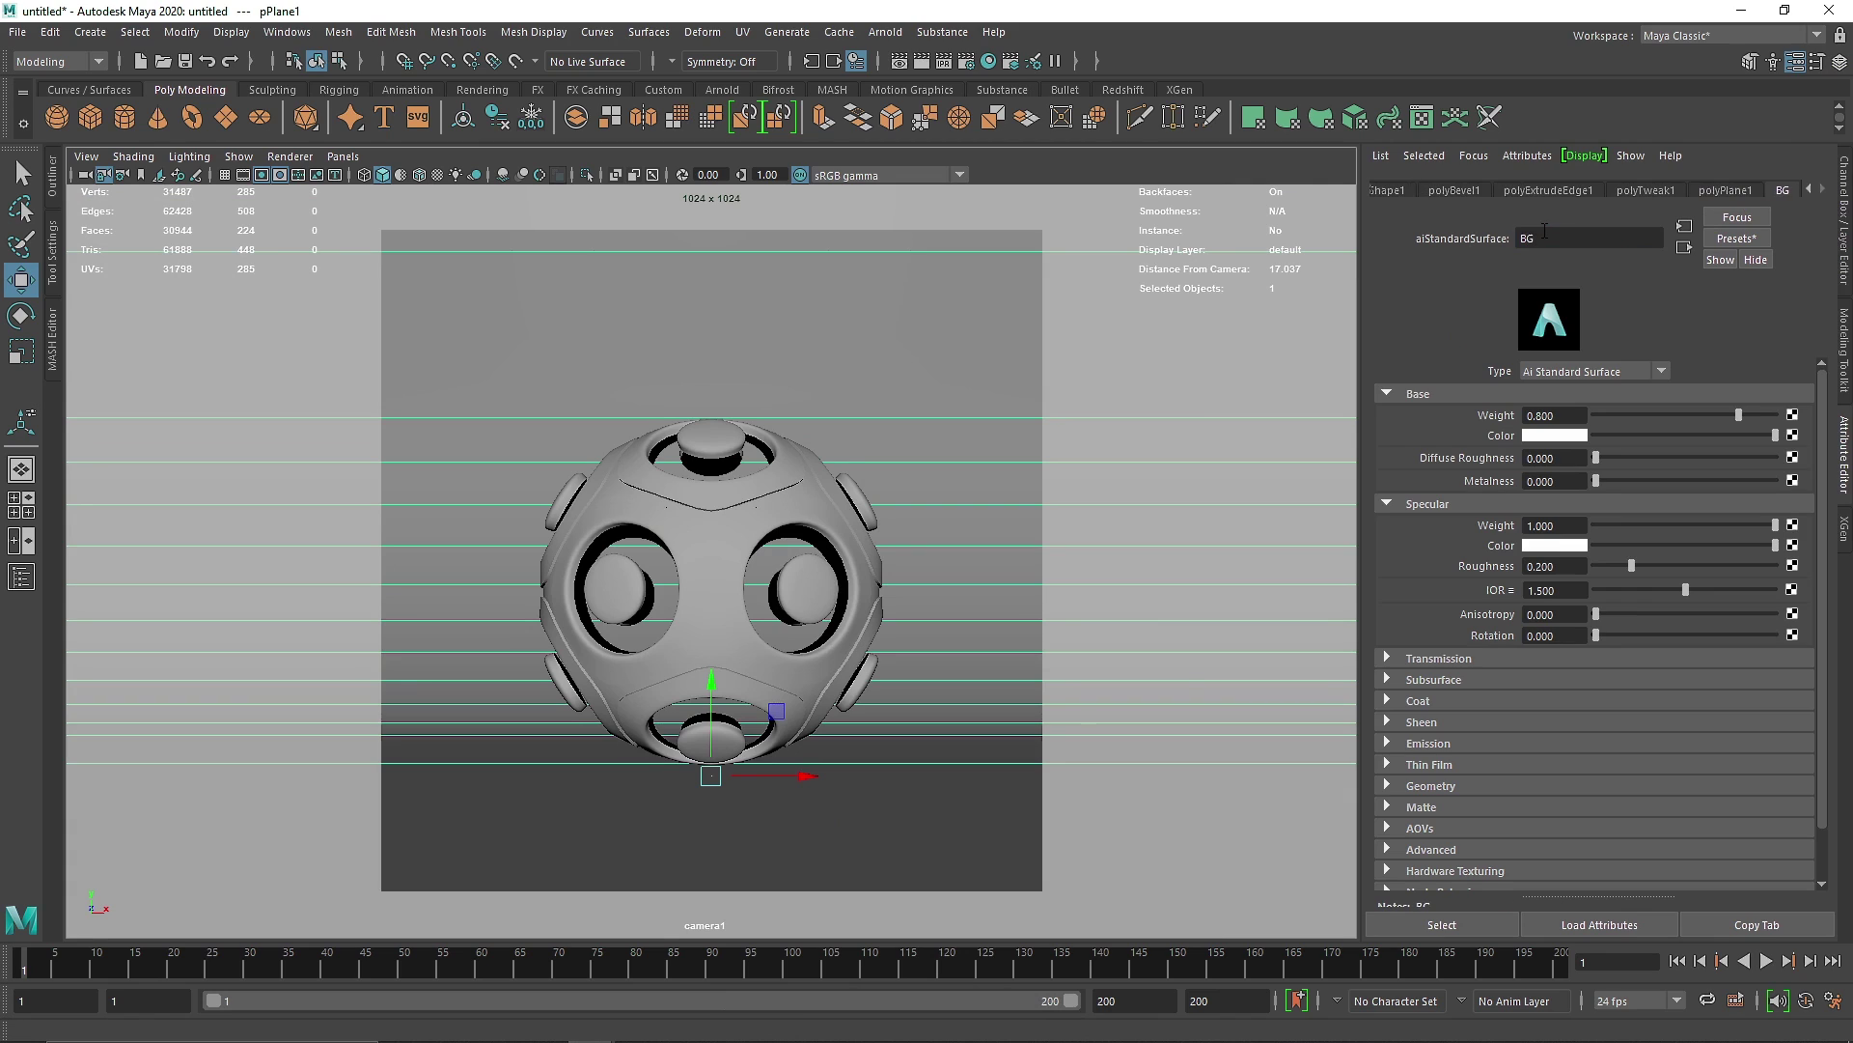
# Set the BG material's base weight to 1, specular roughness to 0.6 and diffuse roughness to 1, and darken its base color to near black.
pyautogui.moveTo(1735, 410); pyautogui.dragTo(1778, 413)
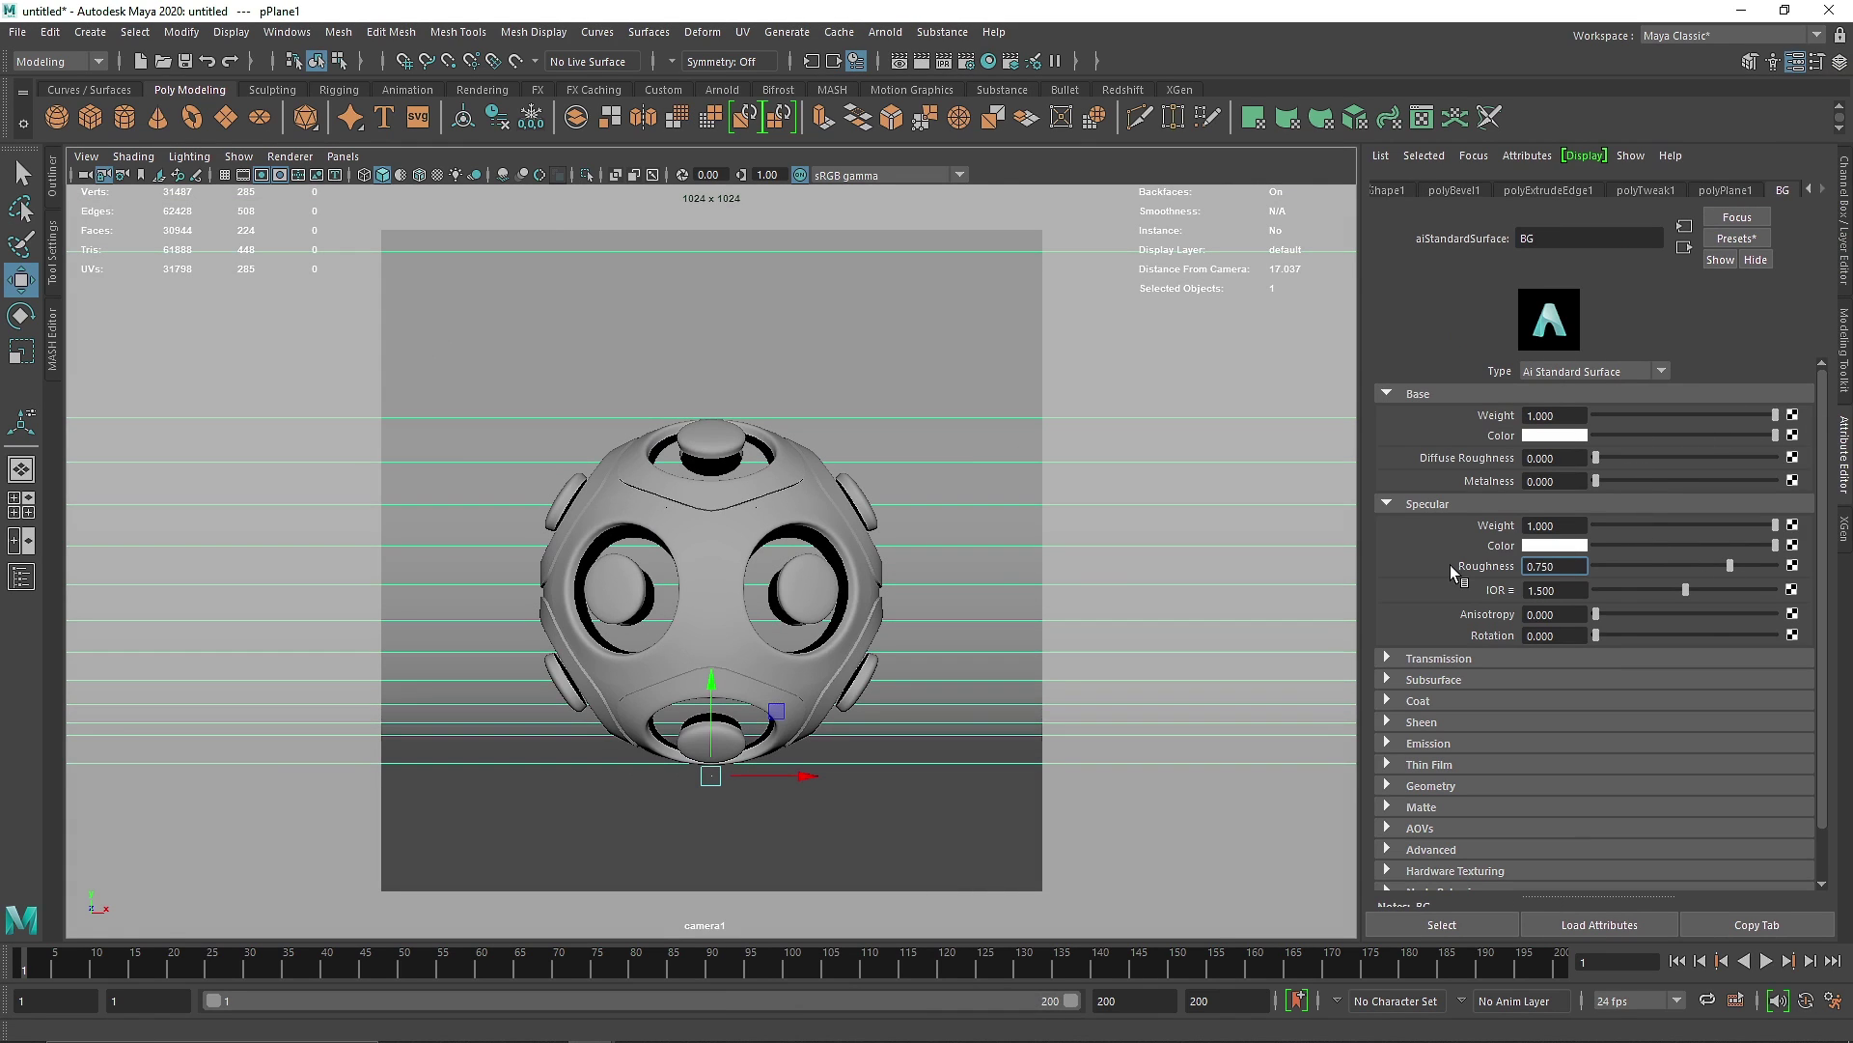
pyautogui.hotkey('ctrl', 'a')
pyautogui.write('.6')
pyautogui.press('Return')
pyautogui.moveTo(1644, 457); pyautogui.dragTo(1810, 461)
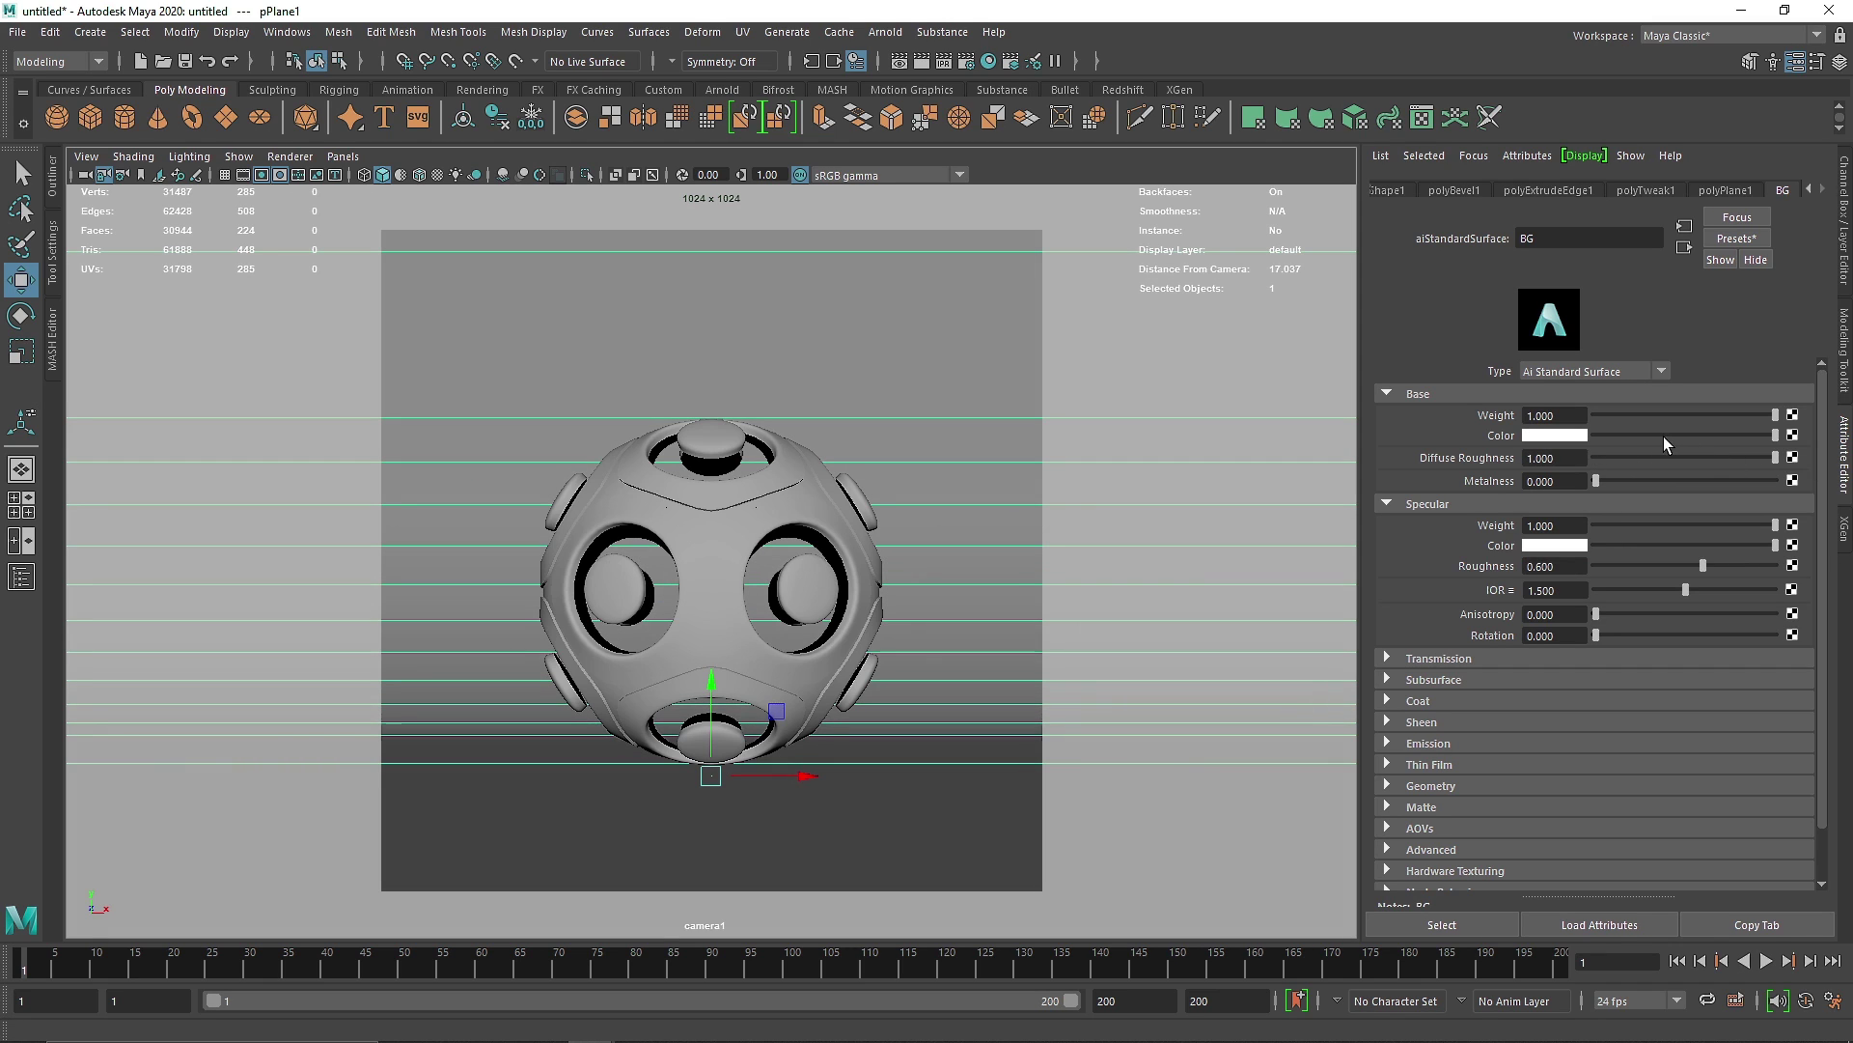
pyautogui.moveTo(1660, 437); pyautogui.dragTo(1606, 438)
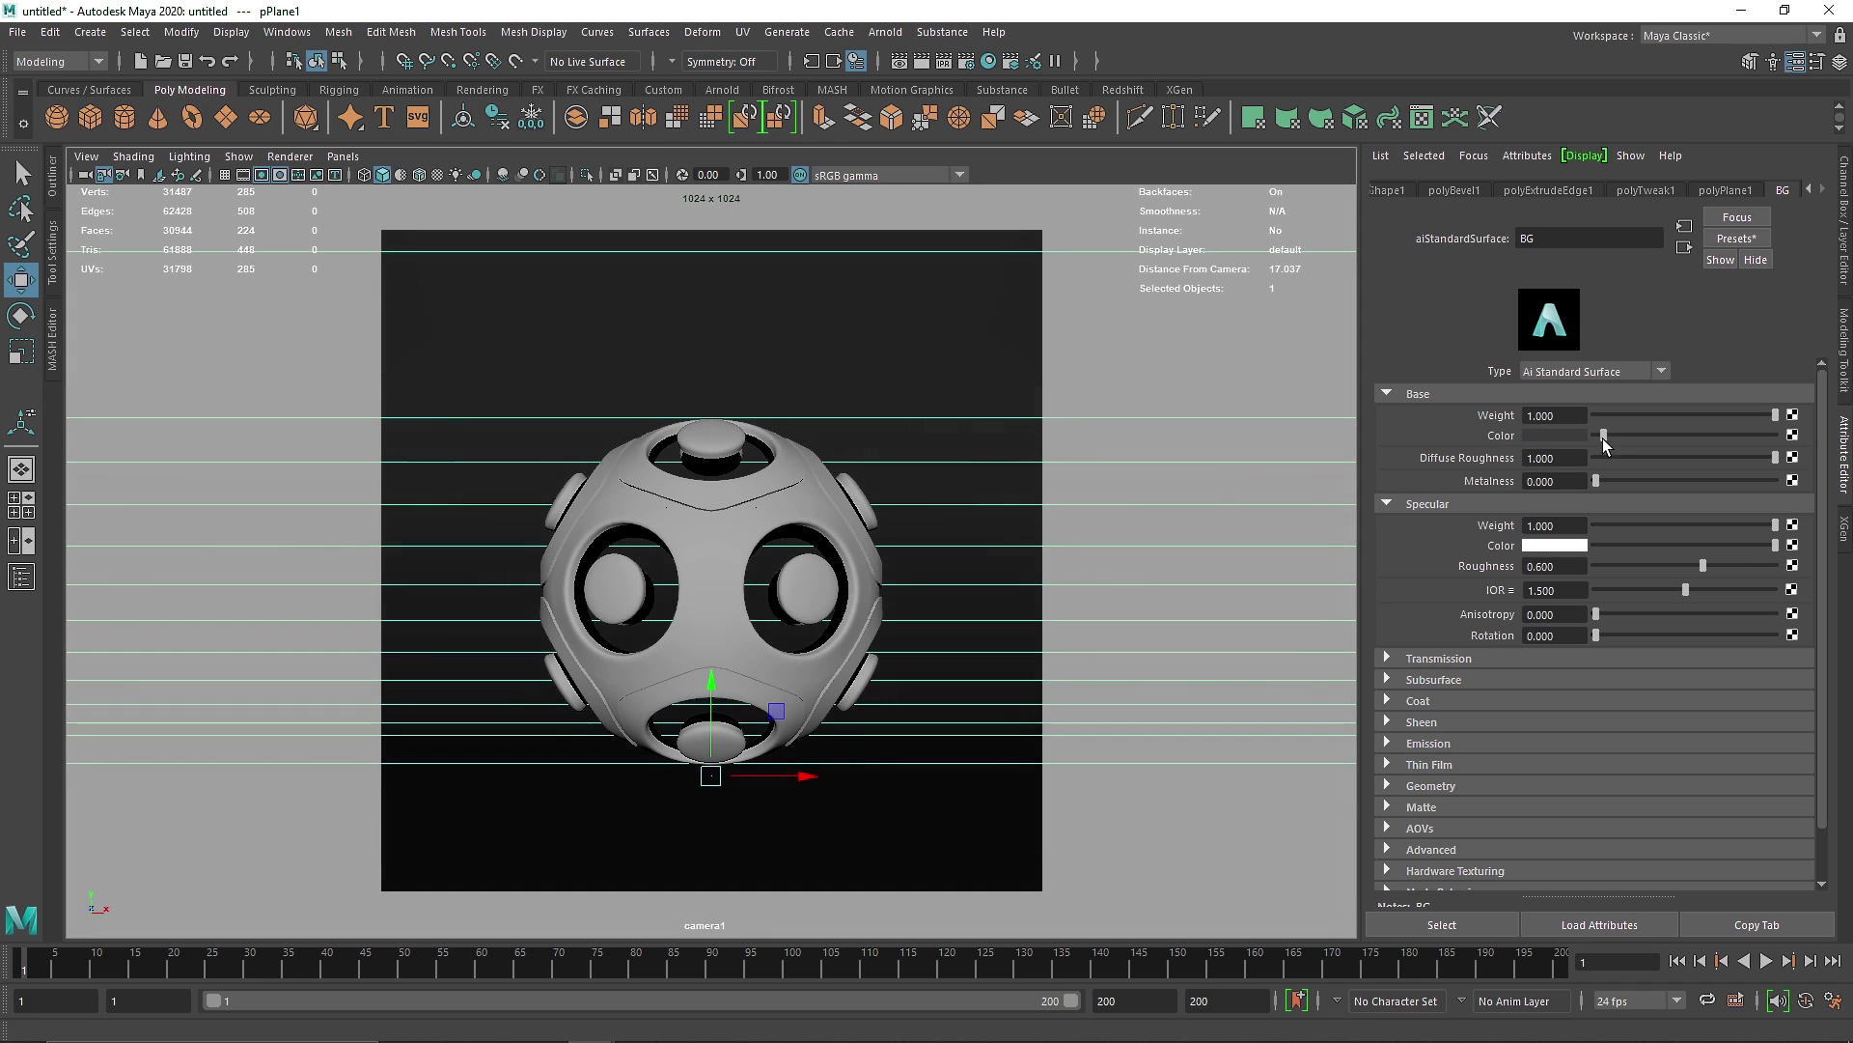
# Assign a new aiStandardSurface material to the sphere and name it A.
pyautogui.click(736, 530)
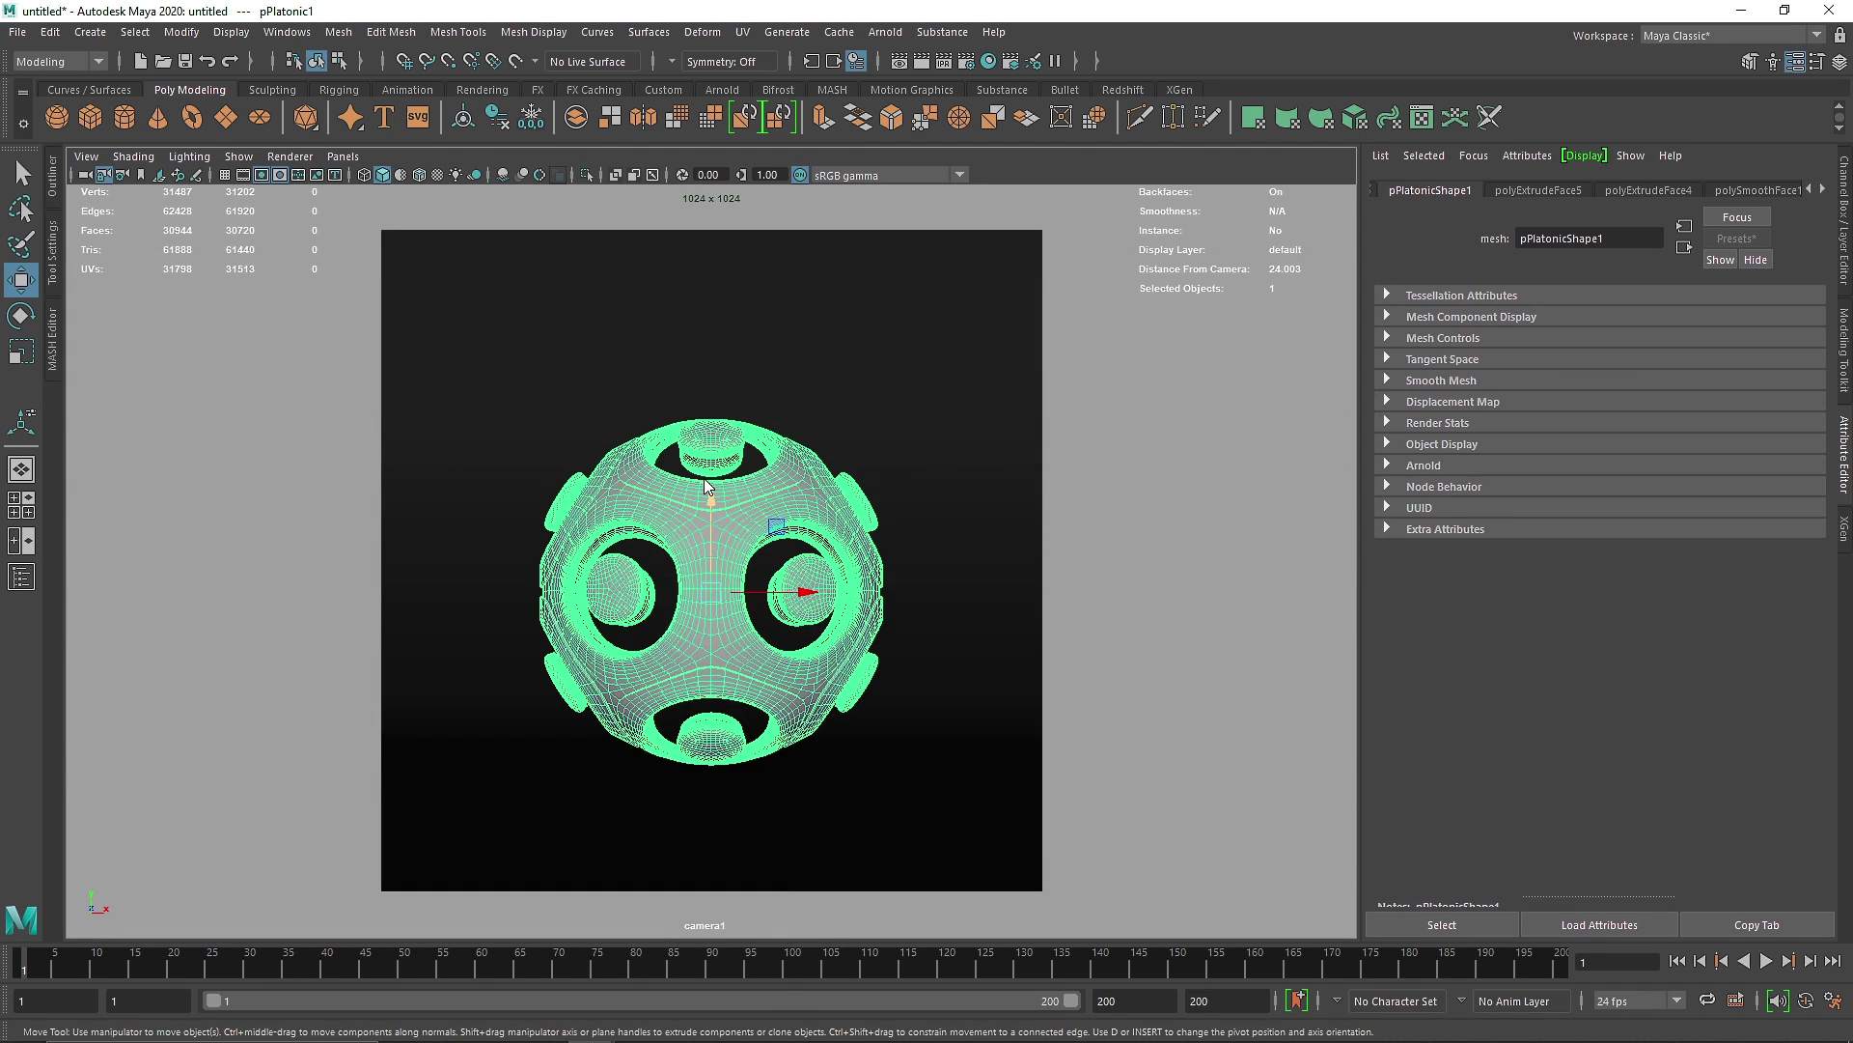
pyautogui.moveTo(704, 478); pyautogui.dragTo(698, 973, button='right')
pyautogui.click(786, 436)
pyautogui.click(954, 645)
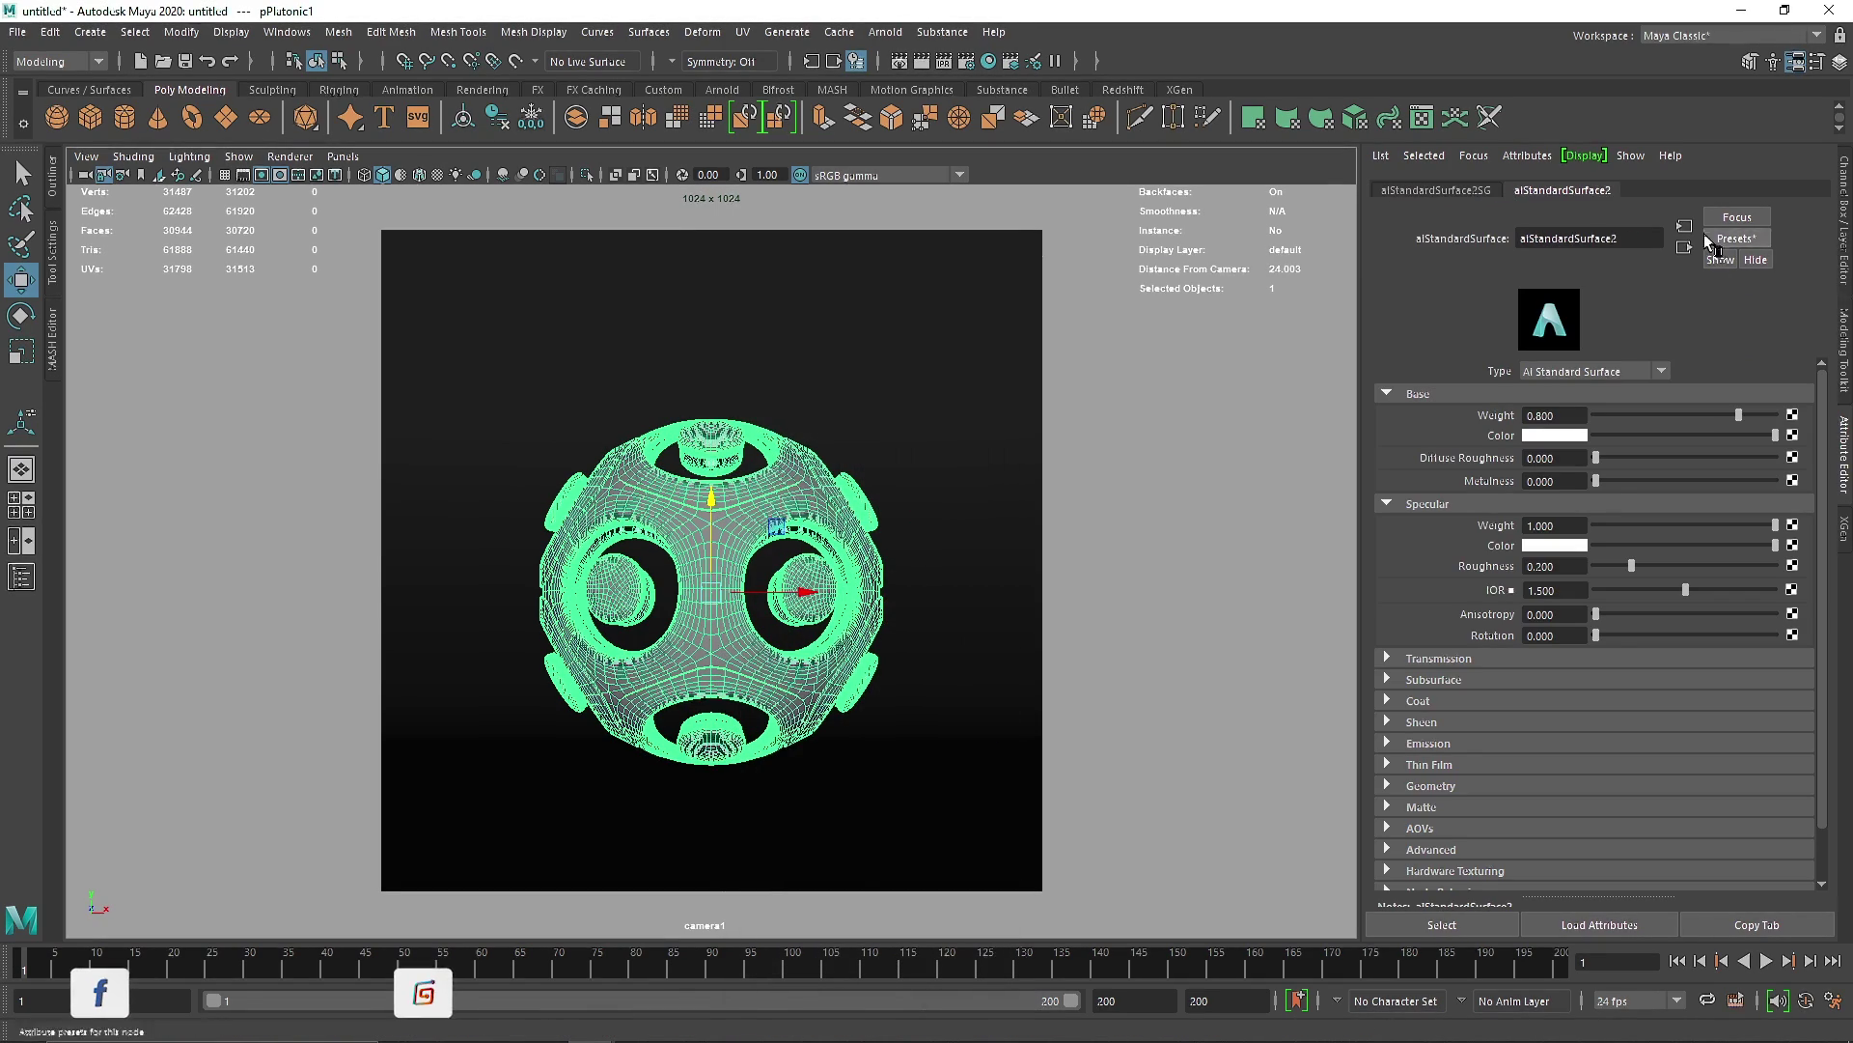
pyautogui.write('A')
pyautogui.press('Return')
# Open the Hypershade and graph the network of material A.
pyautogui.click(991, 62)
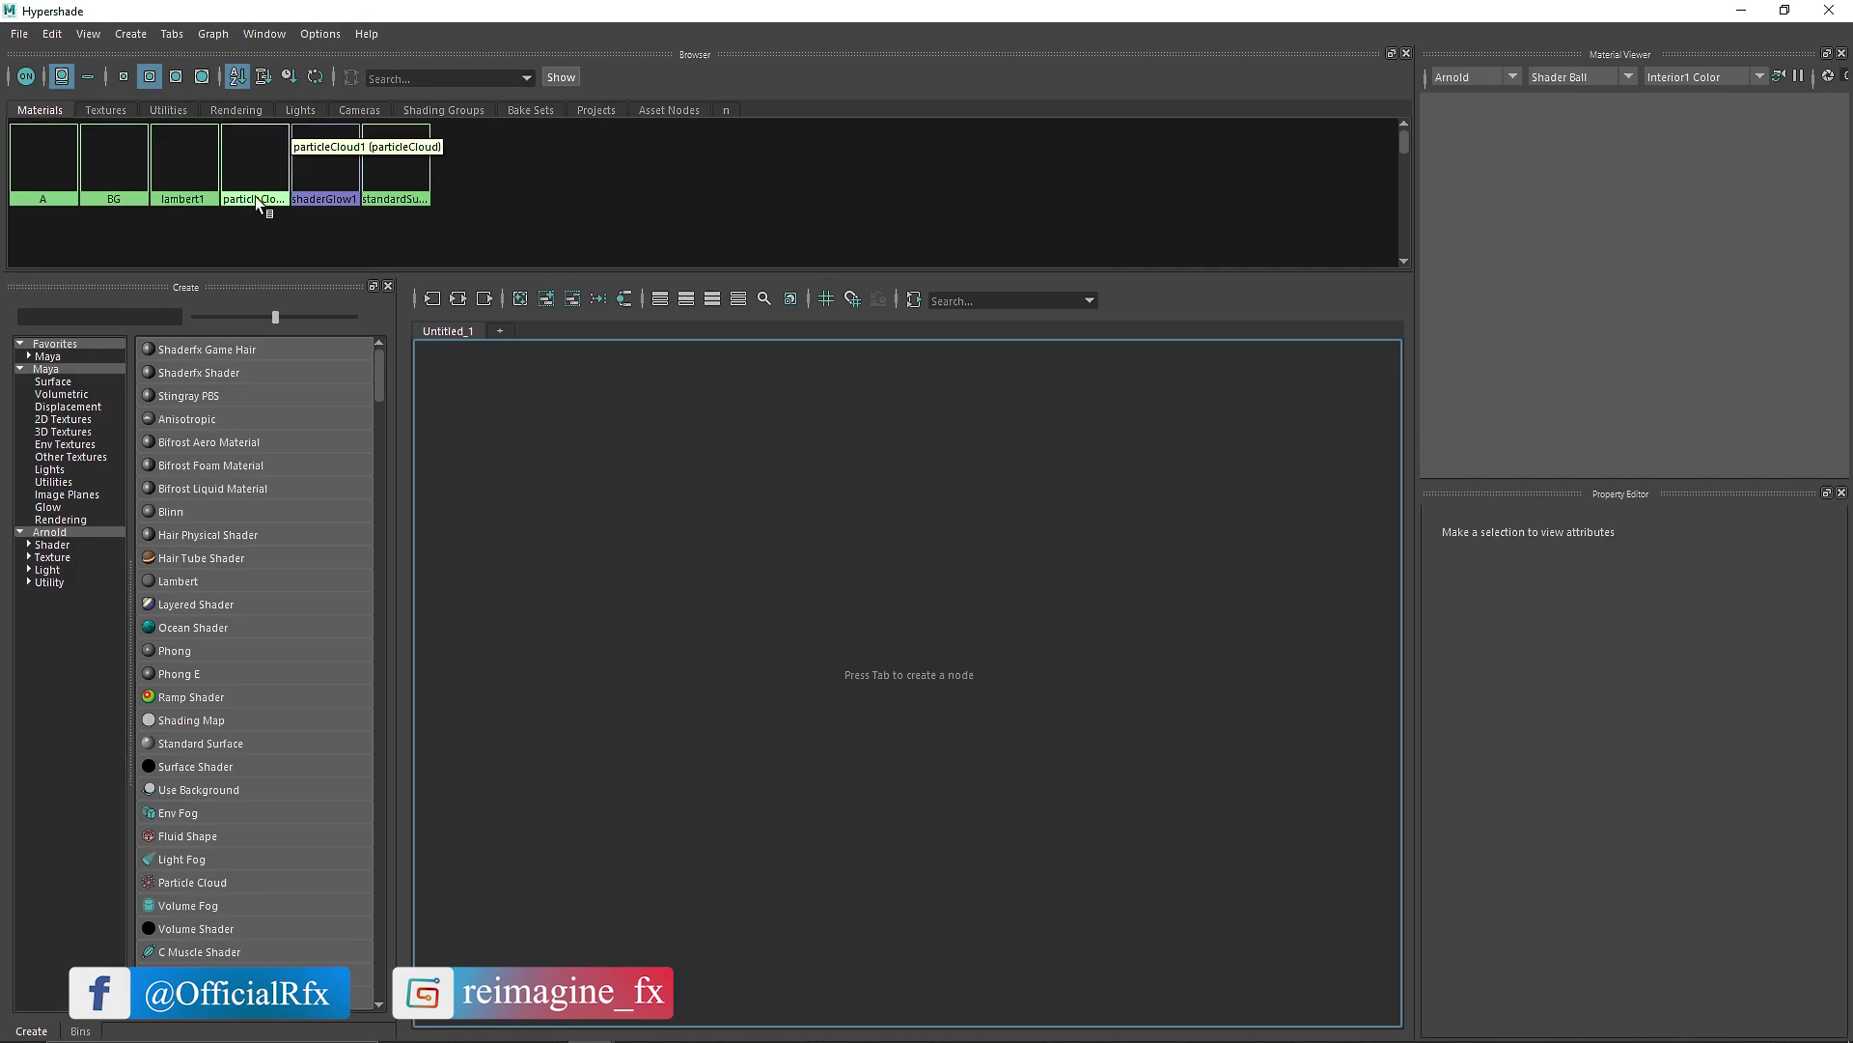
pyautogui.click(42, 168)
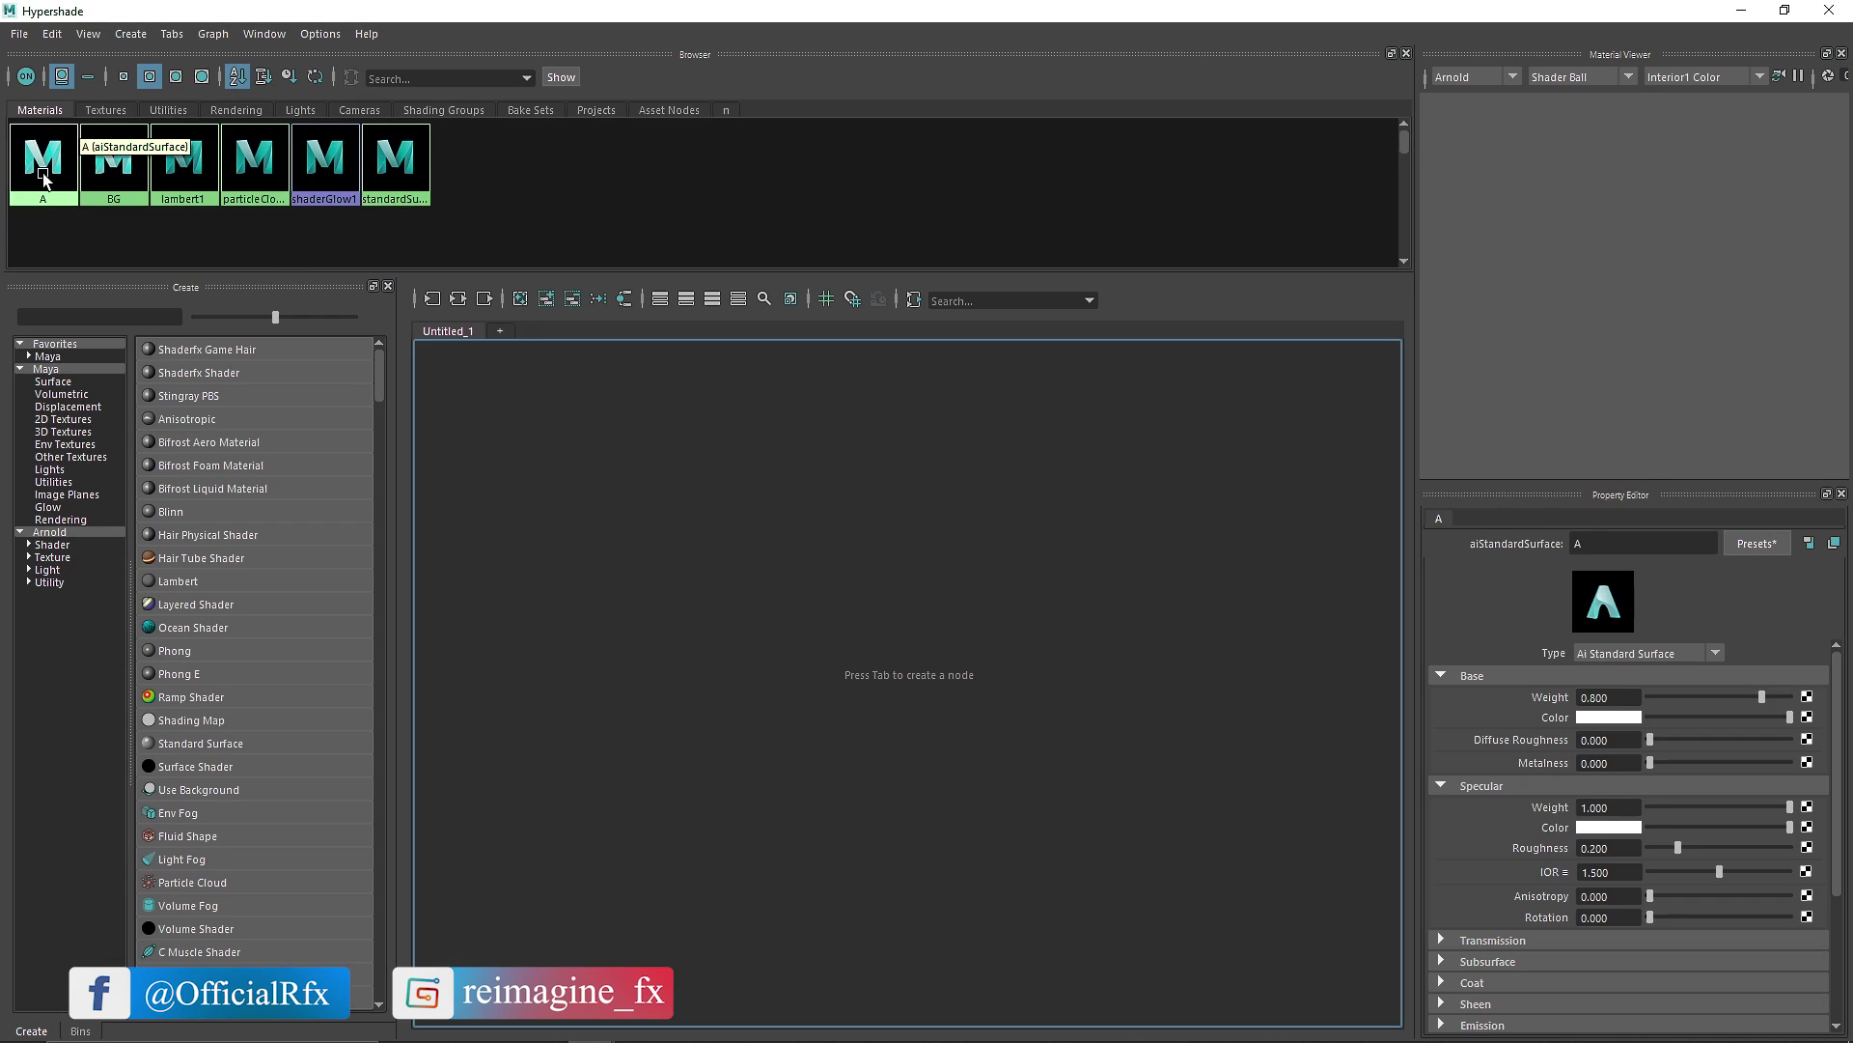
pyautogui.moveTo(42, 168); pyautogui.dragTo(128, 228, button='right')
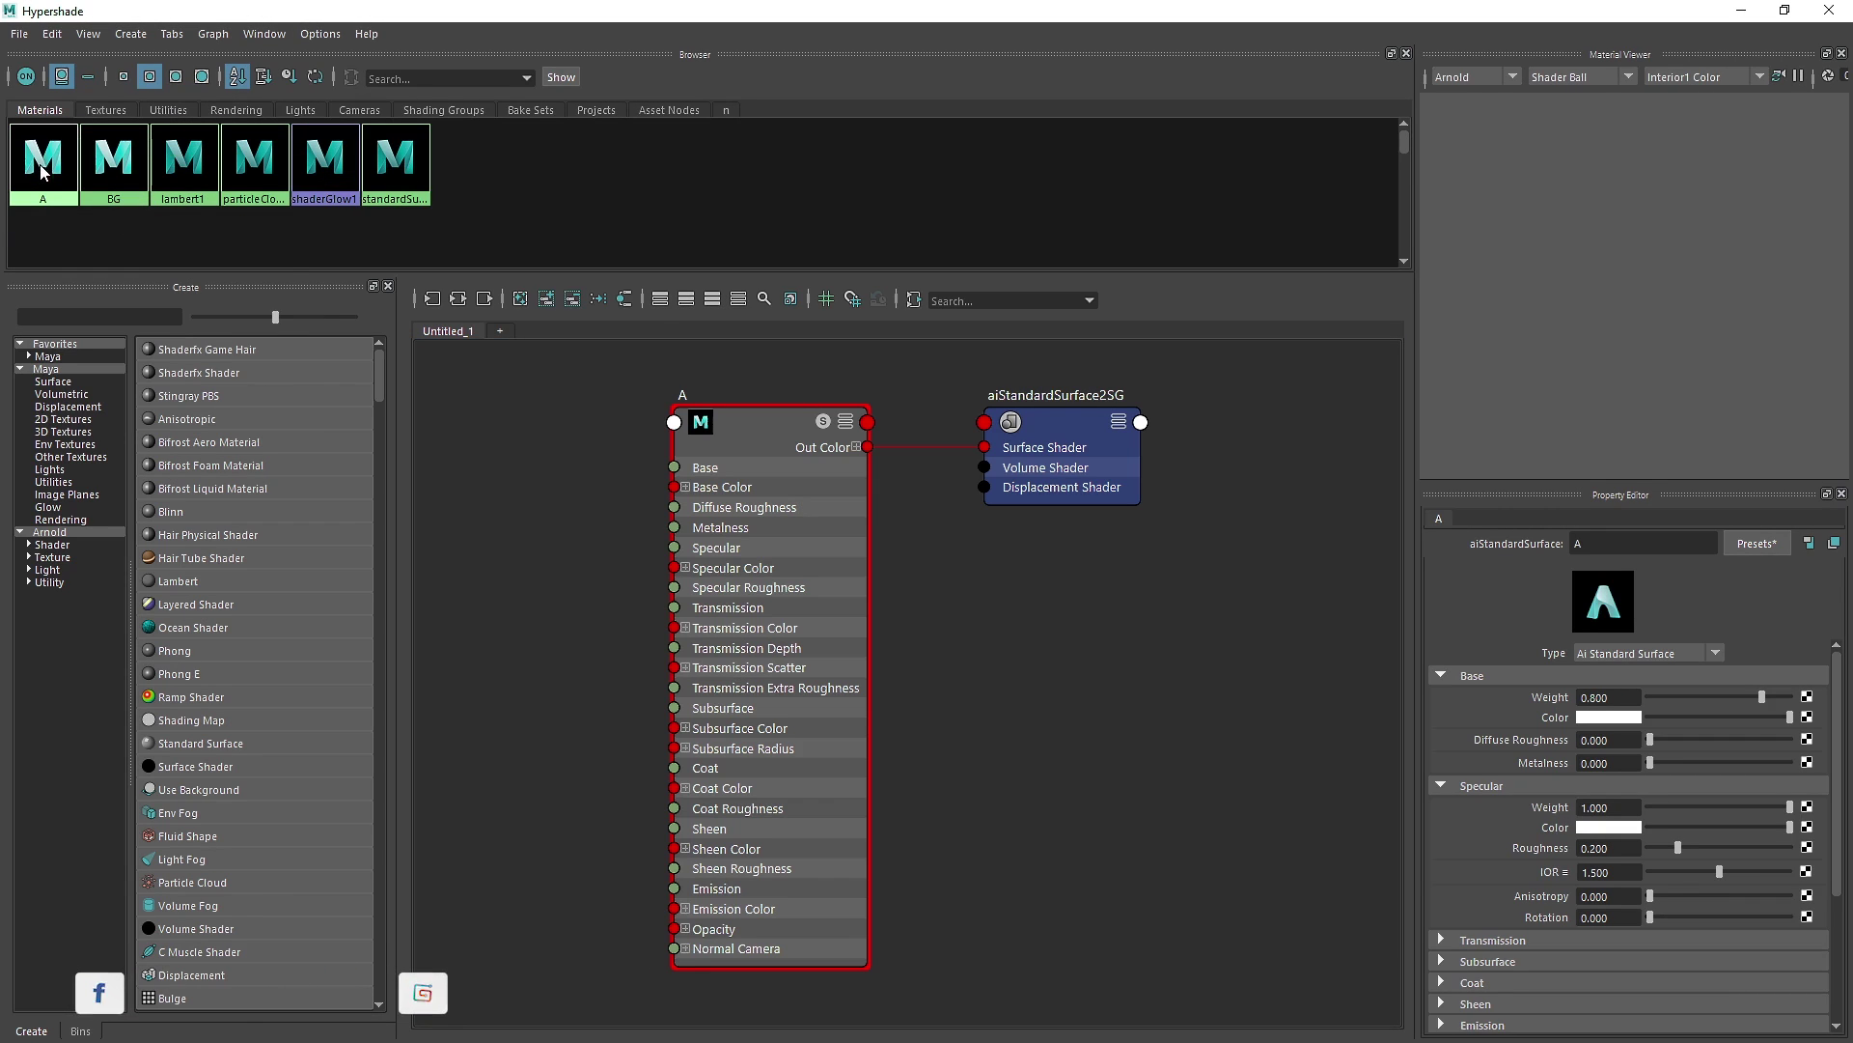
pyautogui.moveTo(172, 158); pyautogui.dragTo(148, 237, button='right')
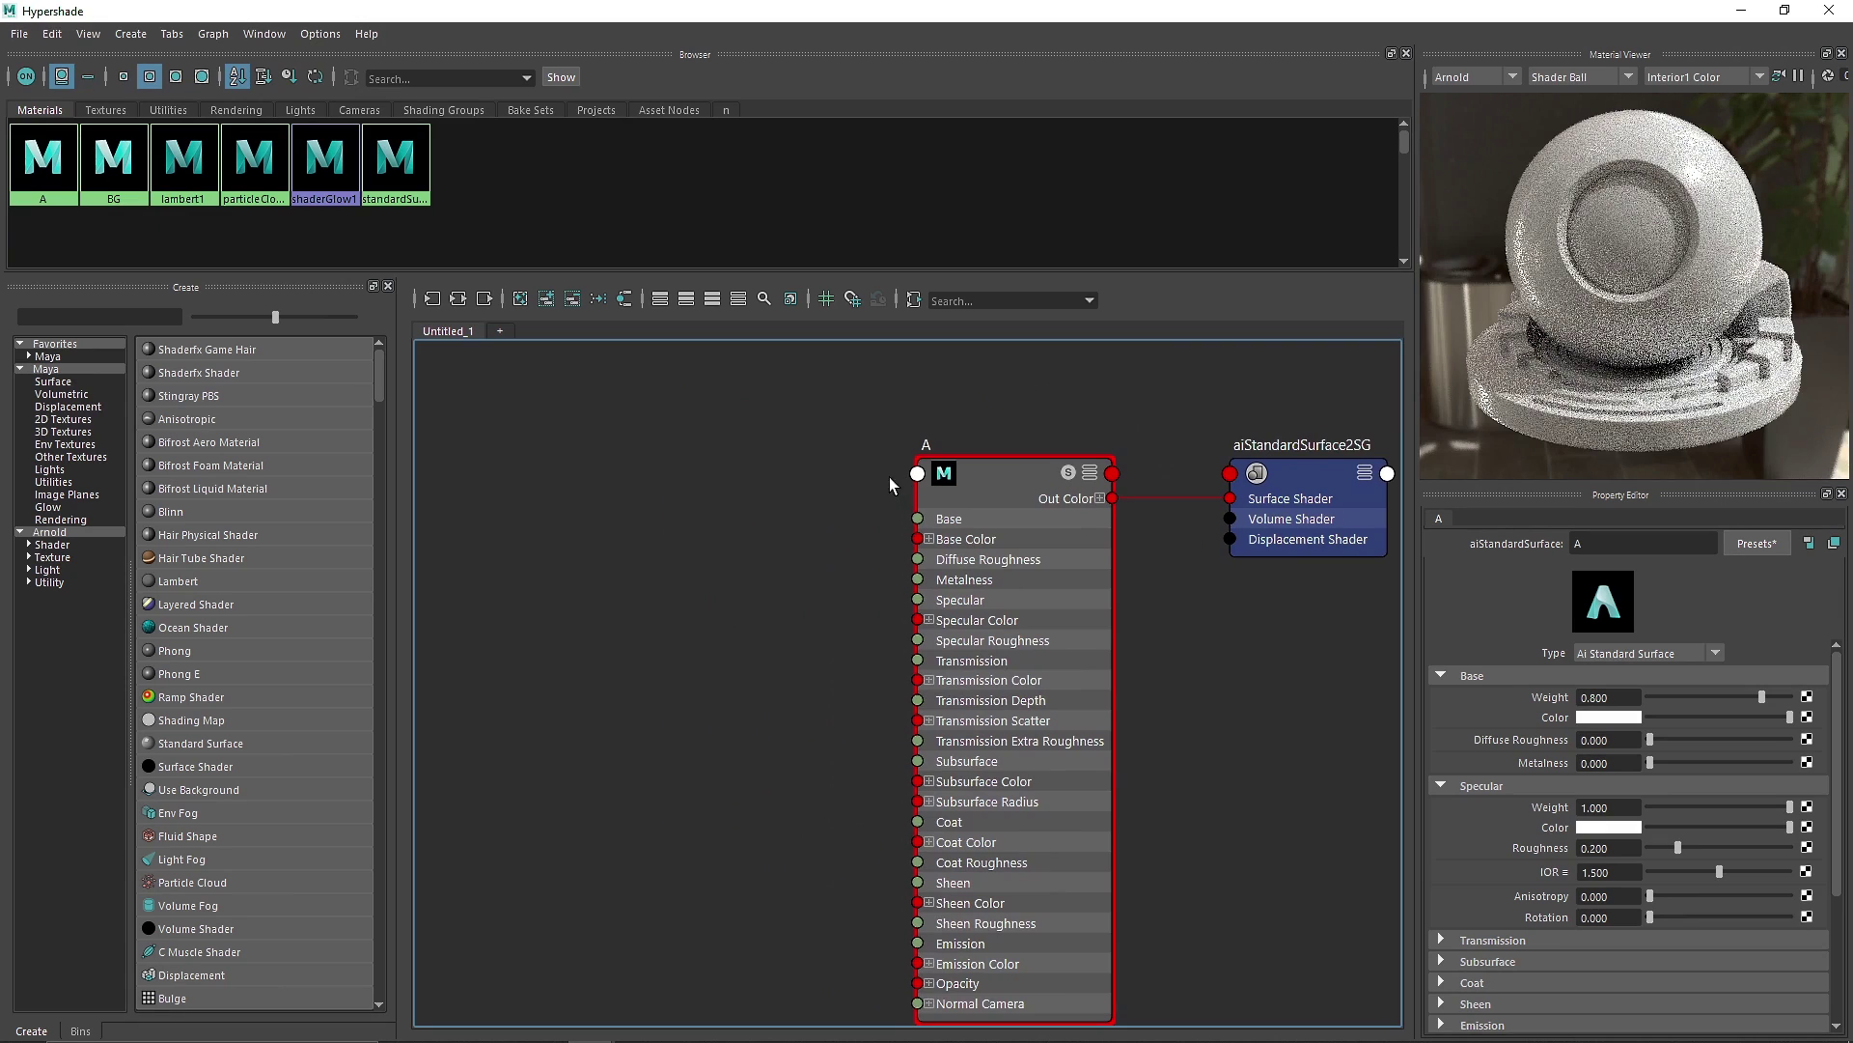
# Create an aiMixShader, delete its own shading group and connect its Out Color to the Surface Shader of aiStandardSurface2SG.
pyautogui.click(26, 315)
pyautogui.write('mix')
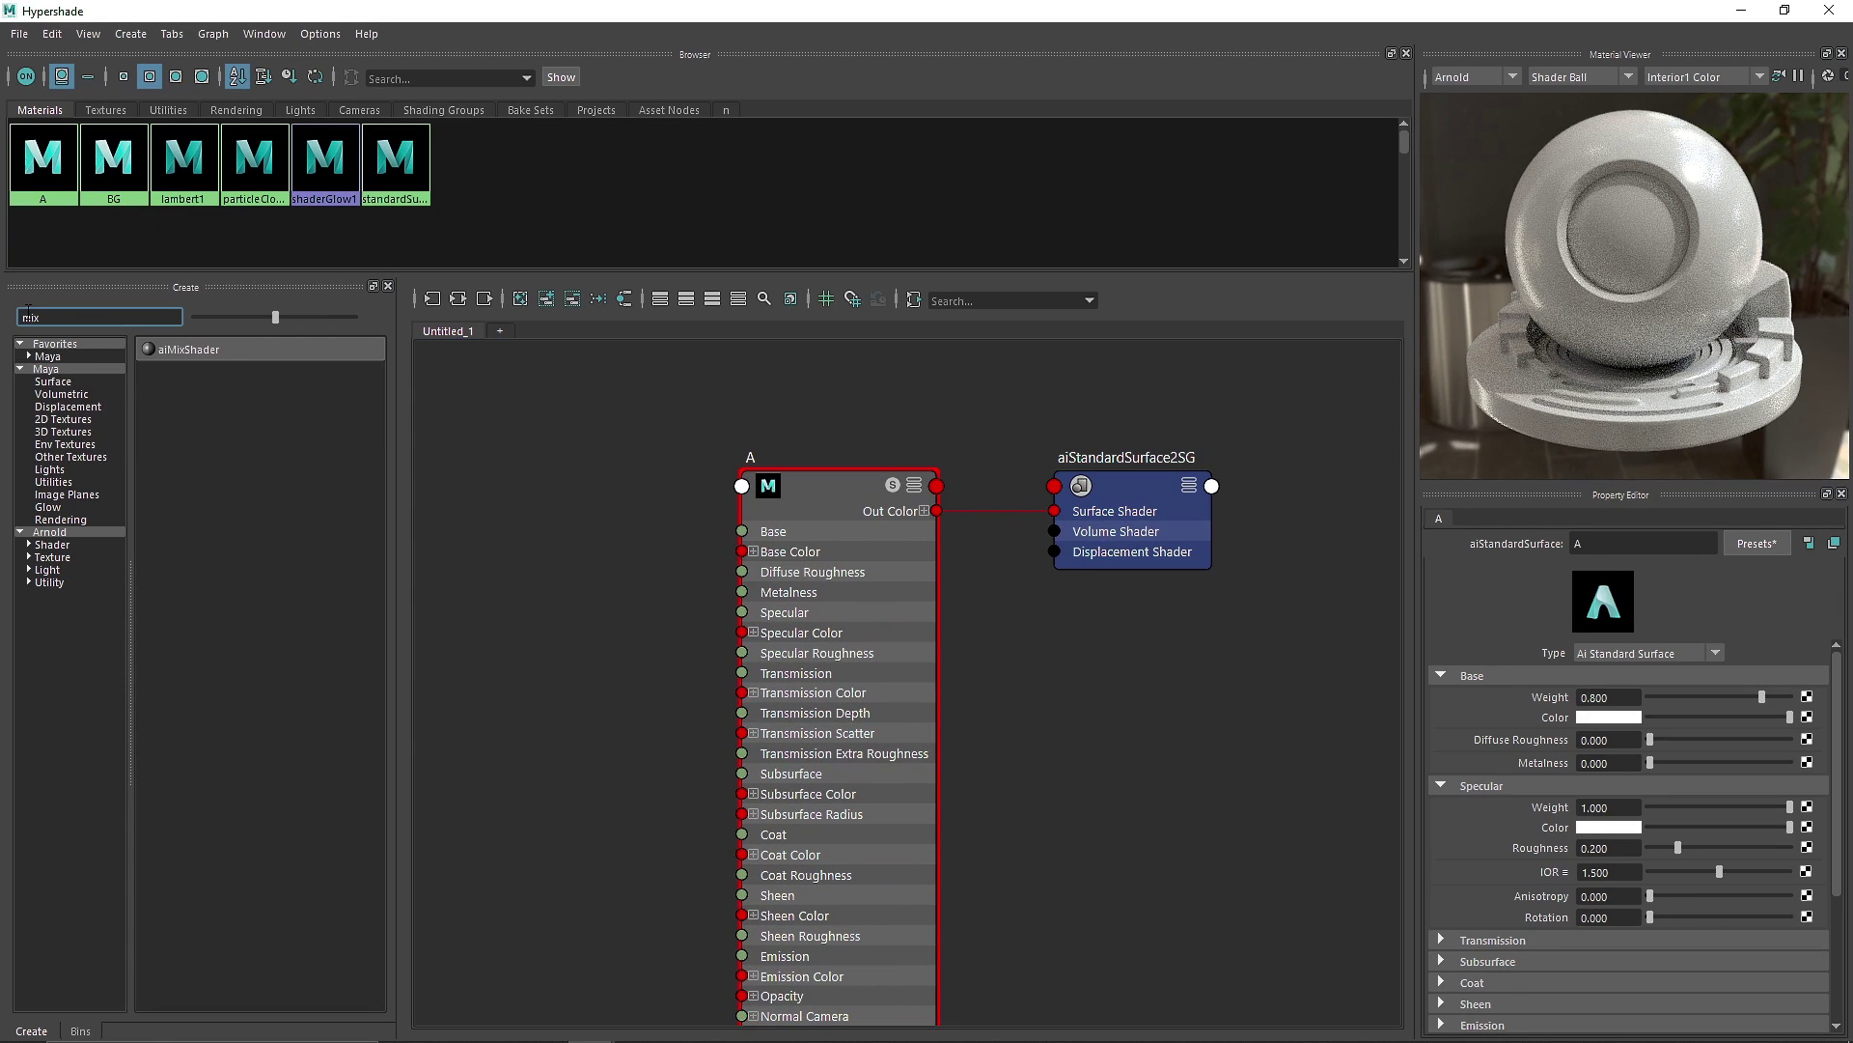
pyautogui.click(228, 350)
pyautogui.click(1344, 781)
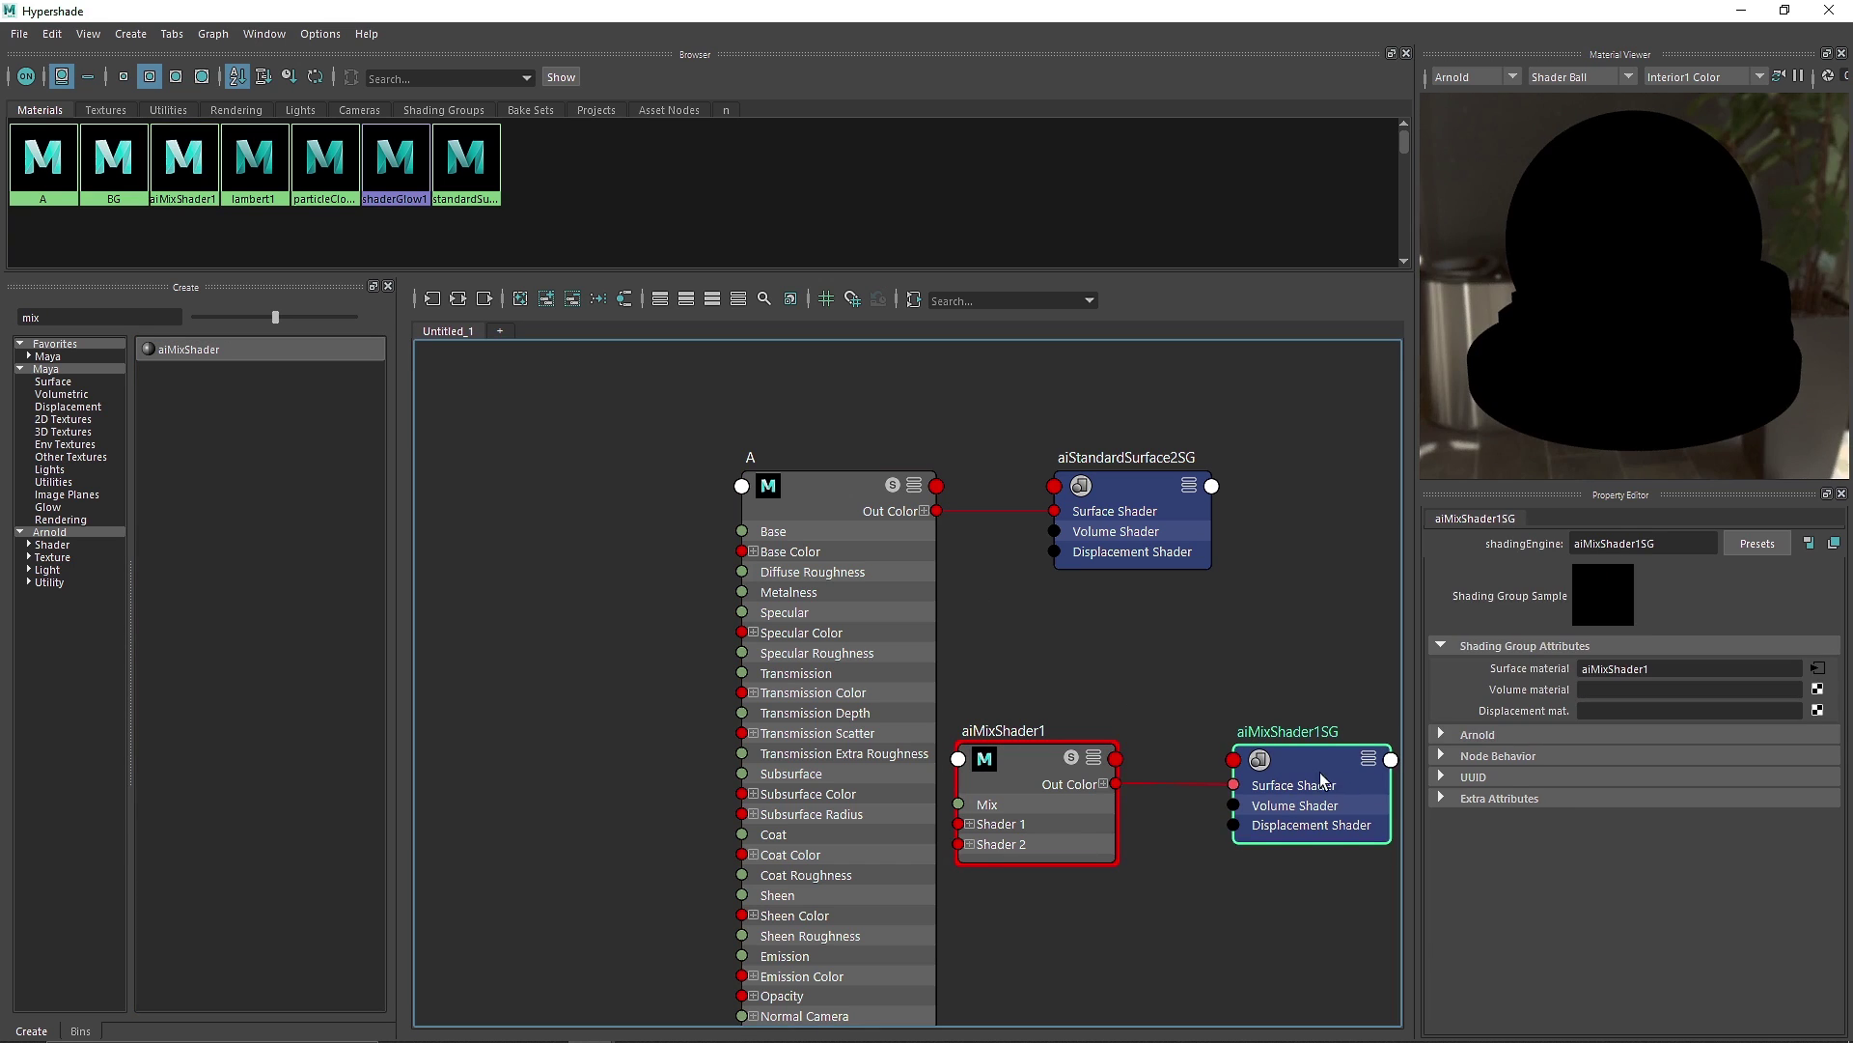
pyautogui.press('Delete')
pyautogui.moveTo(1205, 665); pyautogui.dragTo(1271, 509)
# Move material A's node clear of the mix shader and connect its Out Color to the mix shader's Shader 2.
pyautogui.moveTo(798, 525); pyautogui.dragTo(667, 931)
pyautogui.keyDown('alt'); pyautogui.moveTo(908, 899); pyautogui.dragTo(853, 734, button='middle'); pyautogui.keyUp('alt')
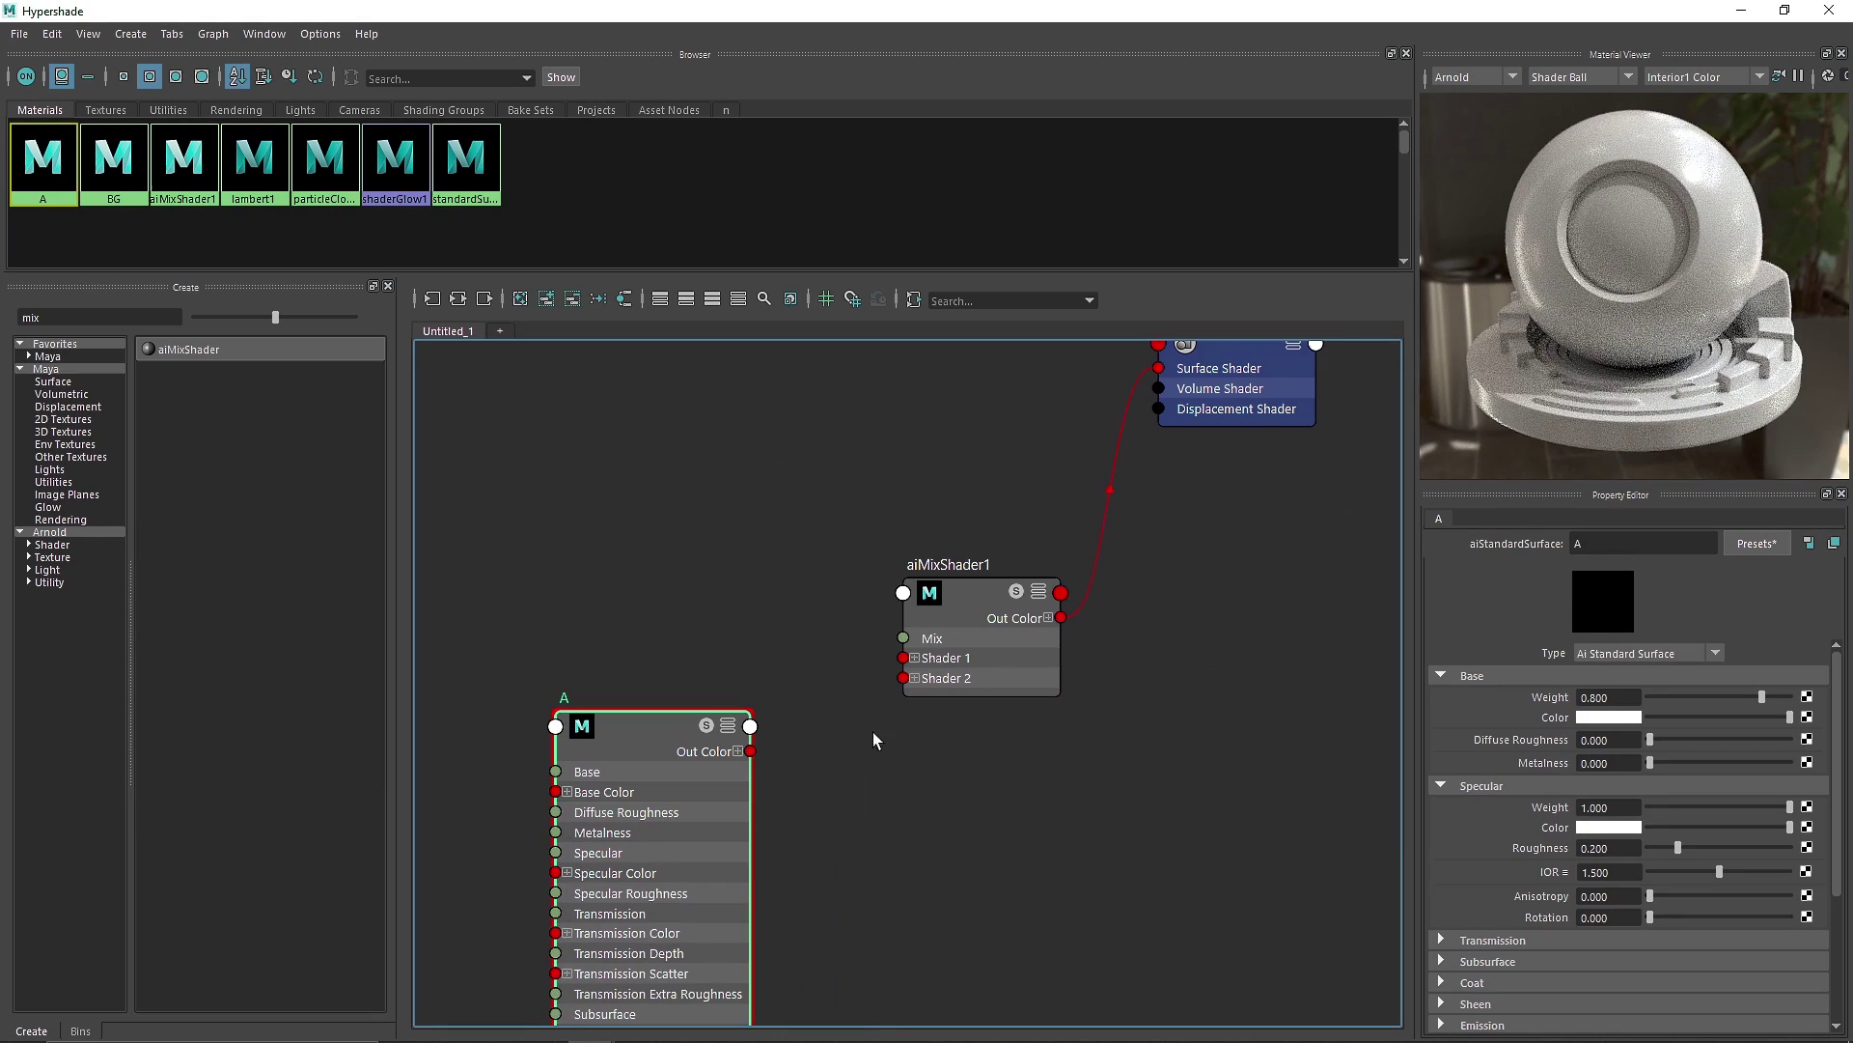
pyautogui.moveTo(834, 734); pyautogui.dragTo(903, 680)
pyautogui.moveTo(650, 736); pyautogui.dragTo(657, 772)
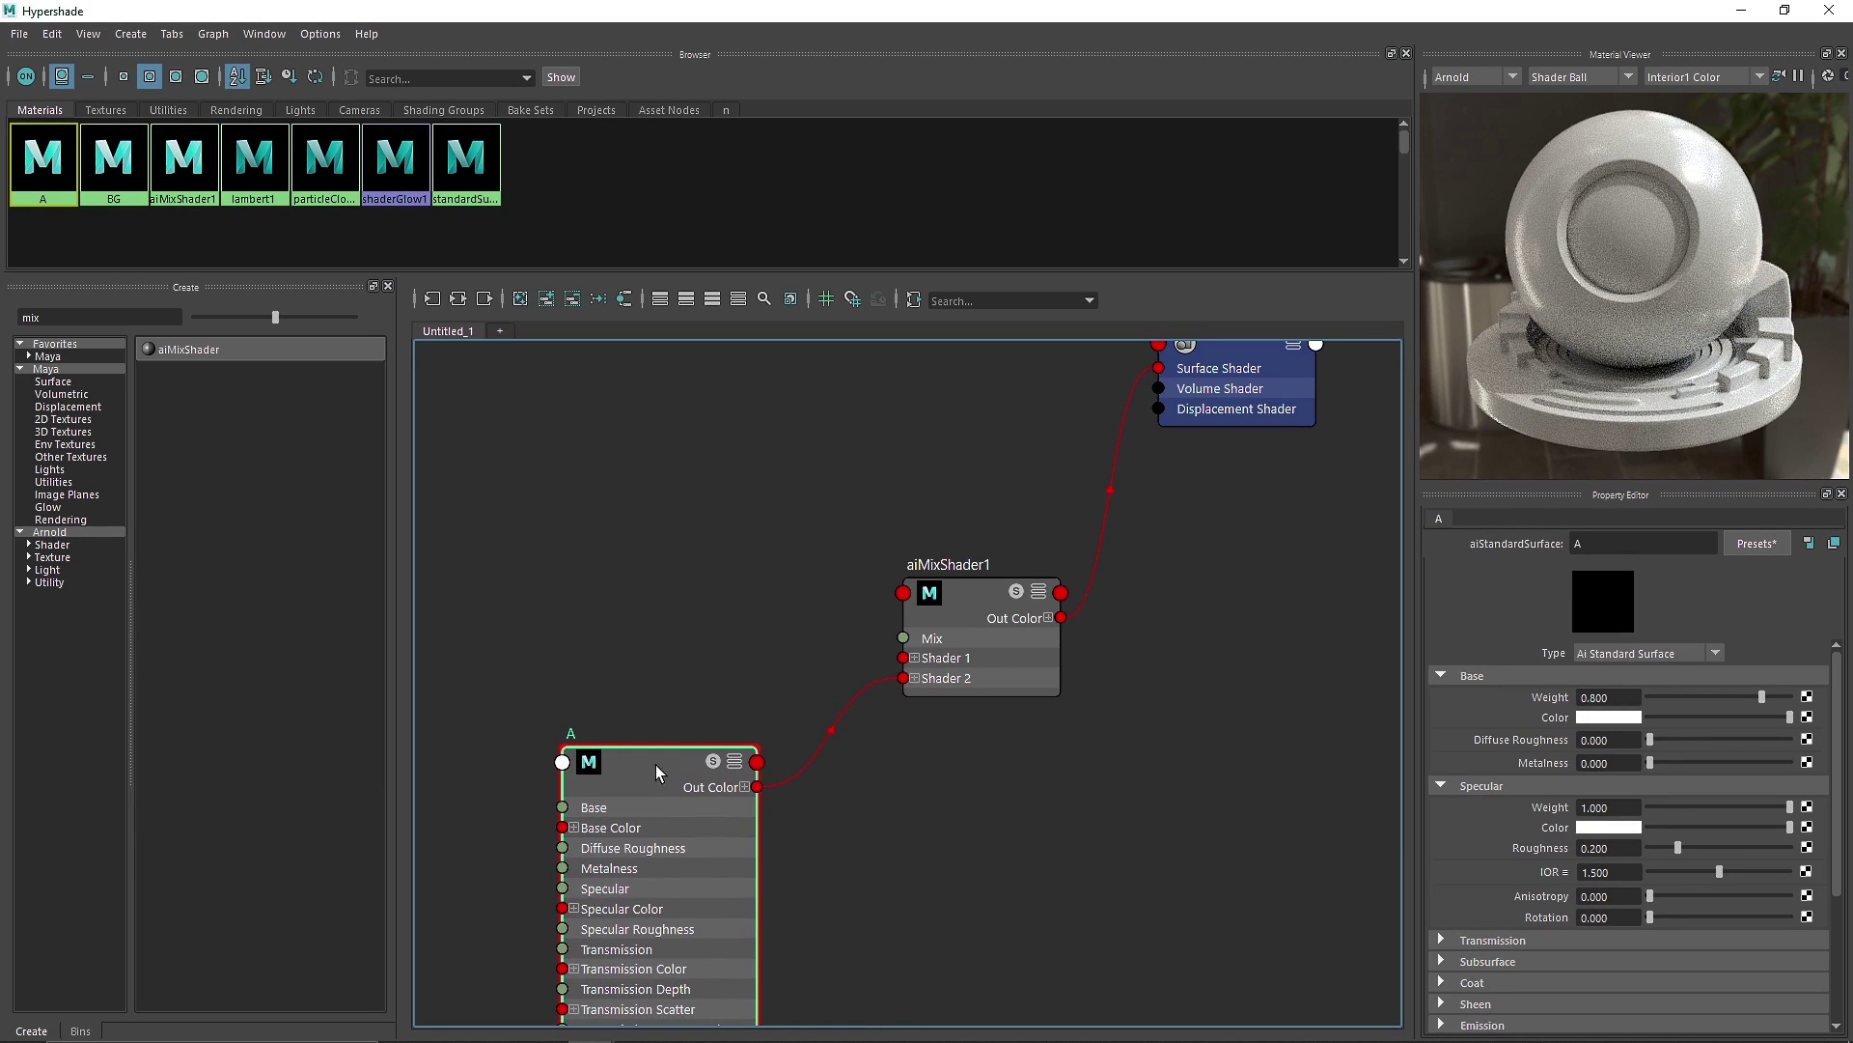
# Replace material A's settings with the Gold preset.
pyautogui.click(1766, 540)
pyautogui.moveTo(1668, 372)
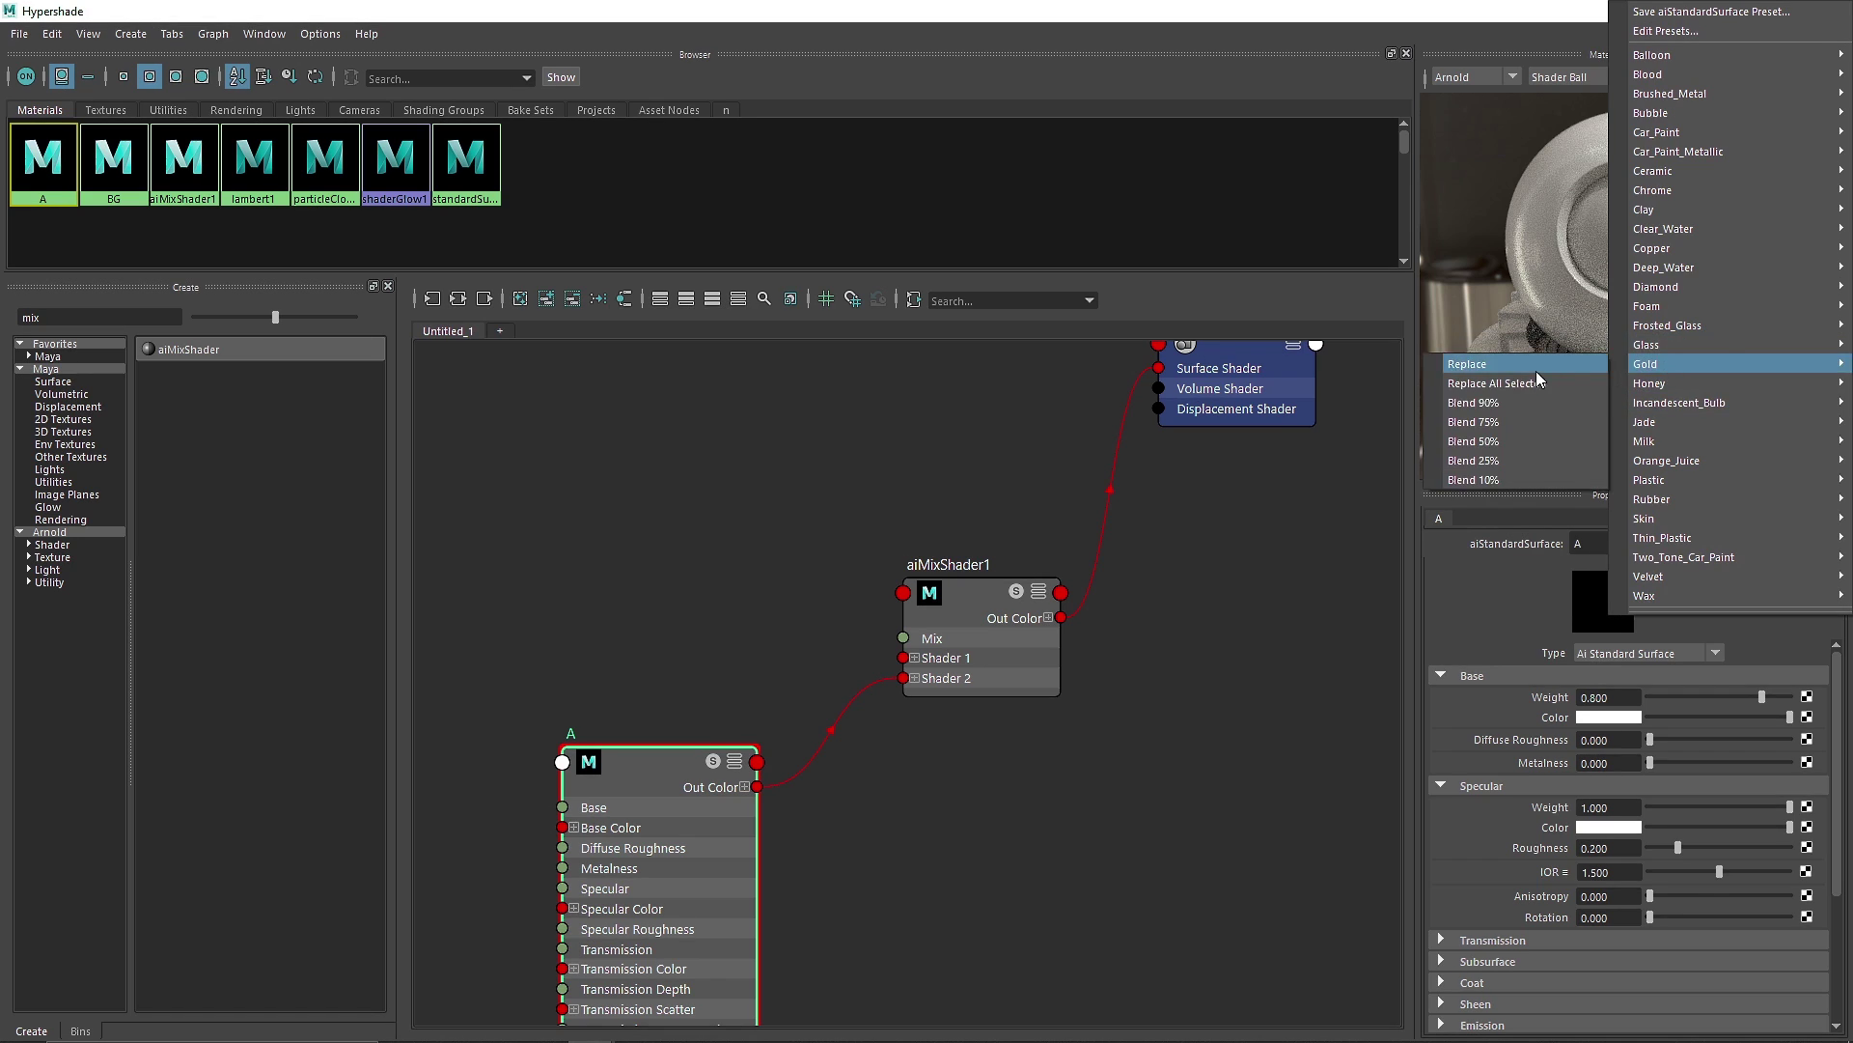
pyautogui.click(1475, 363)
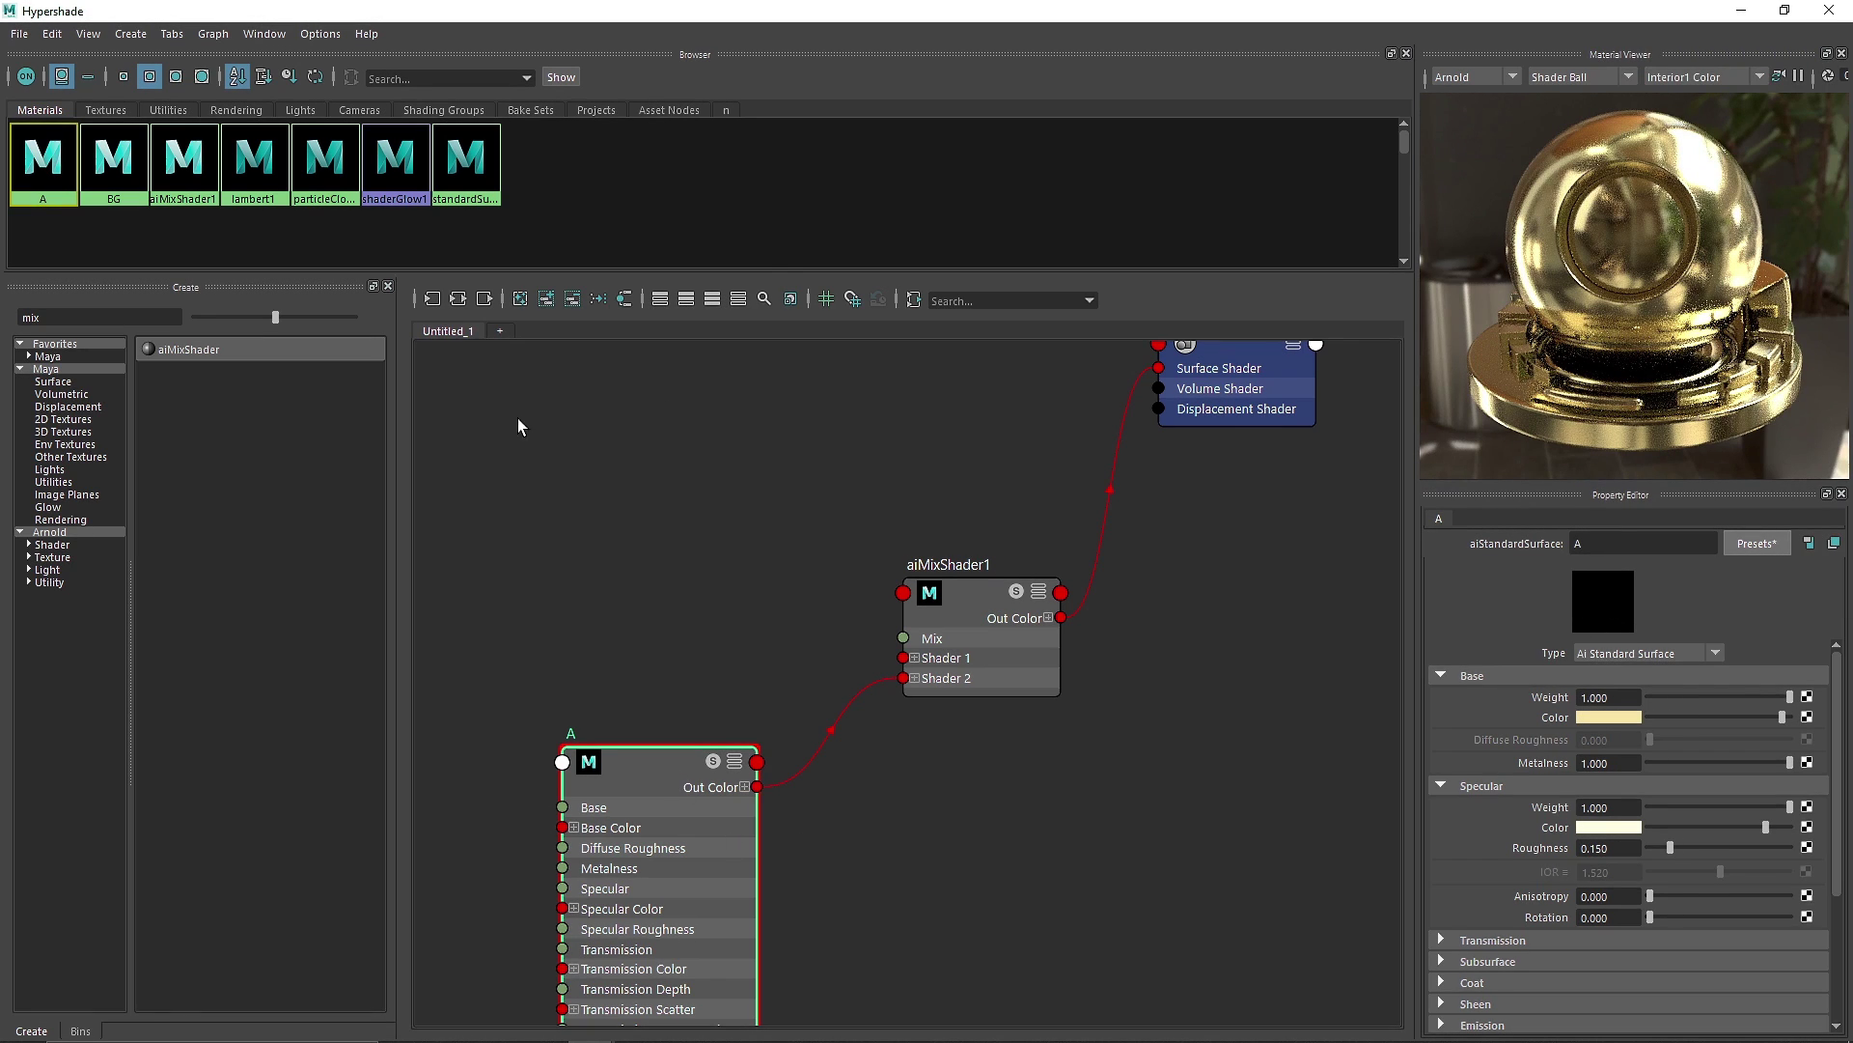
# Create another aiStandardSurface, delete its shading group and connect its Out Color to the mix shader's Shader 1.
pyautogui.write('st')
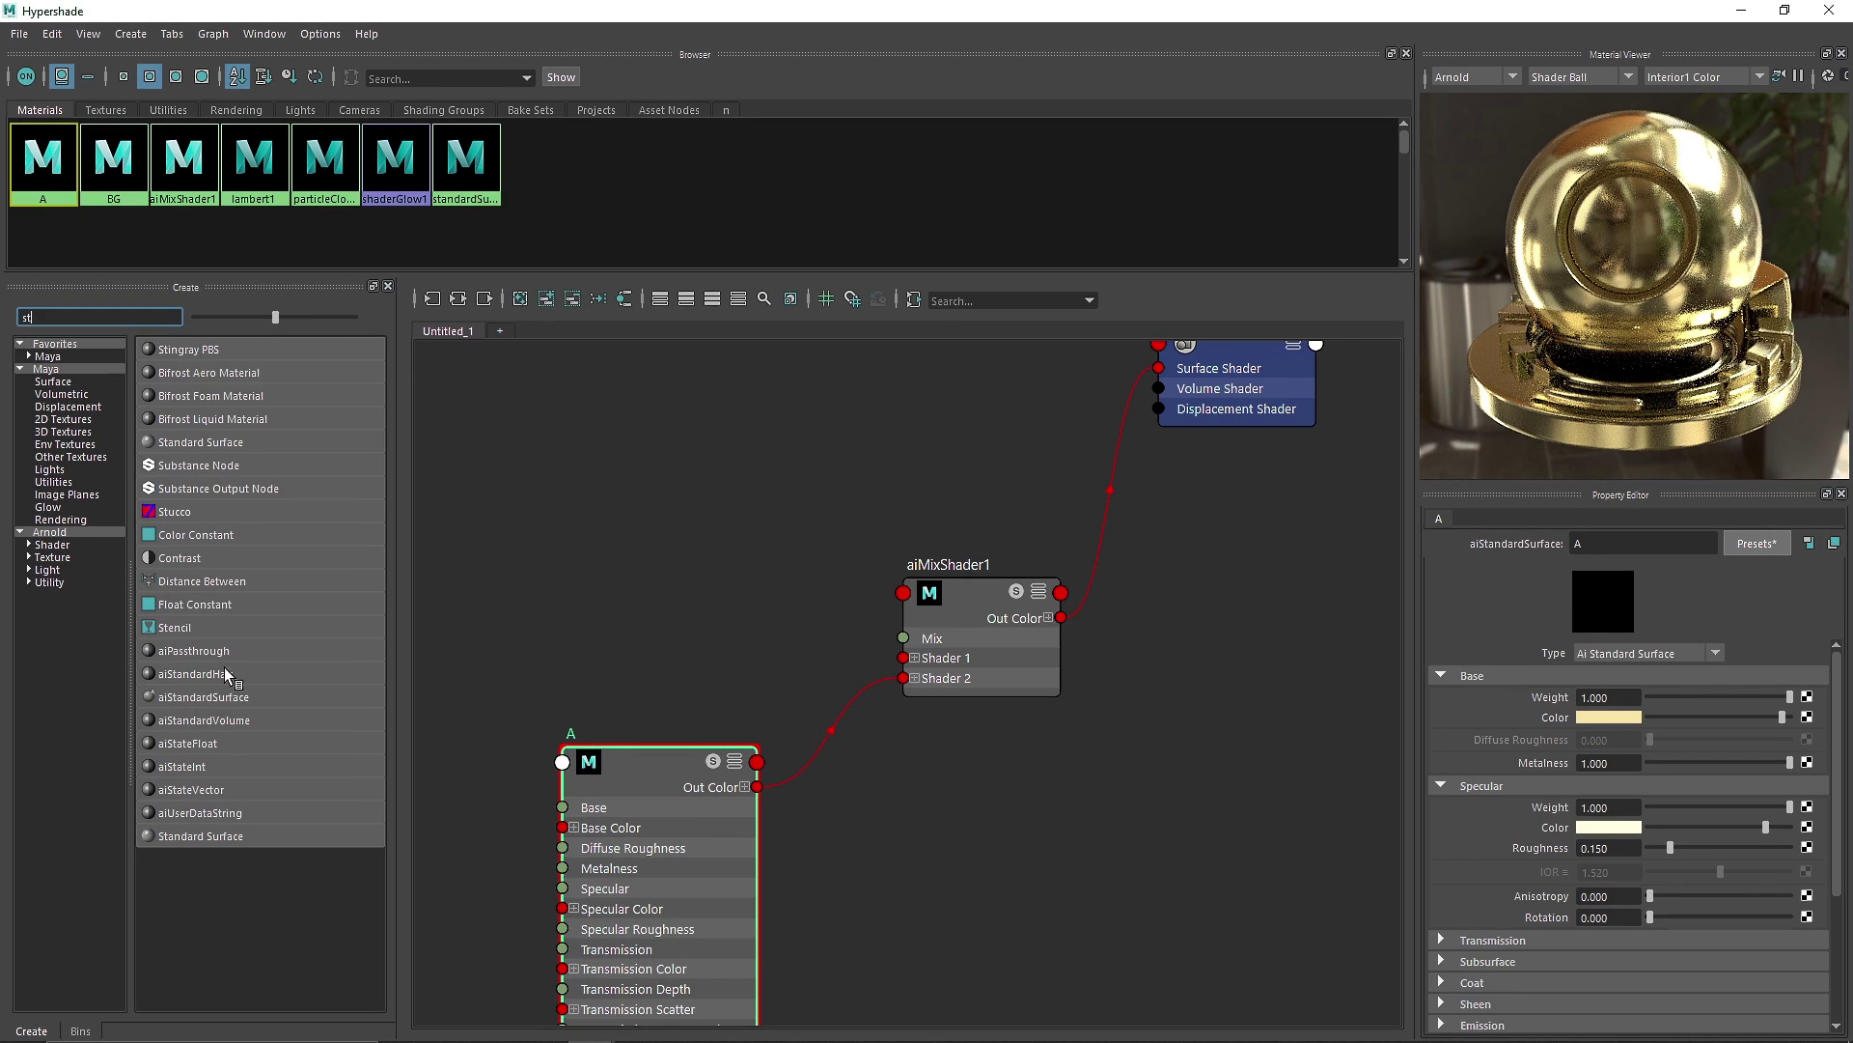
pyautogui.click(202, 697)
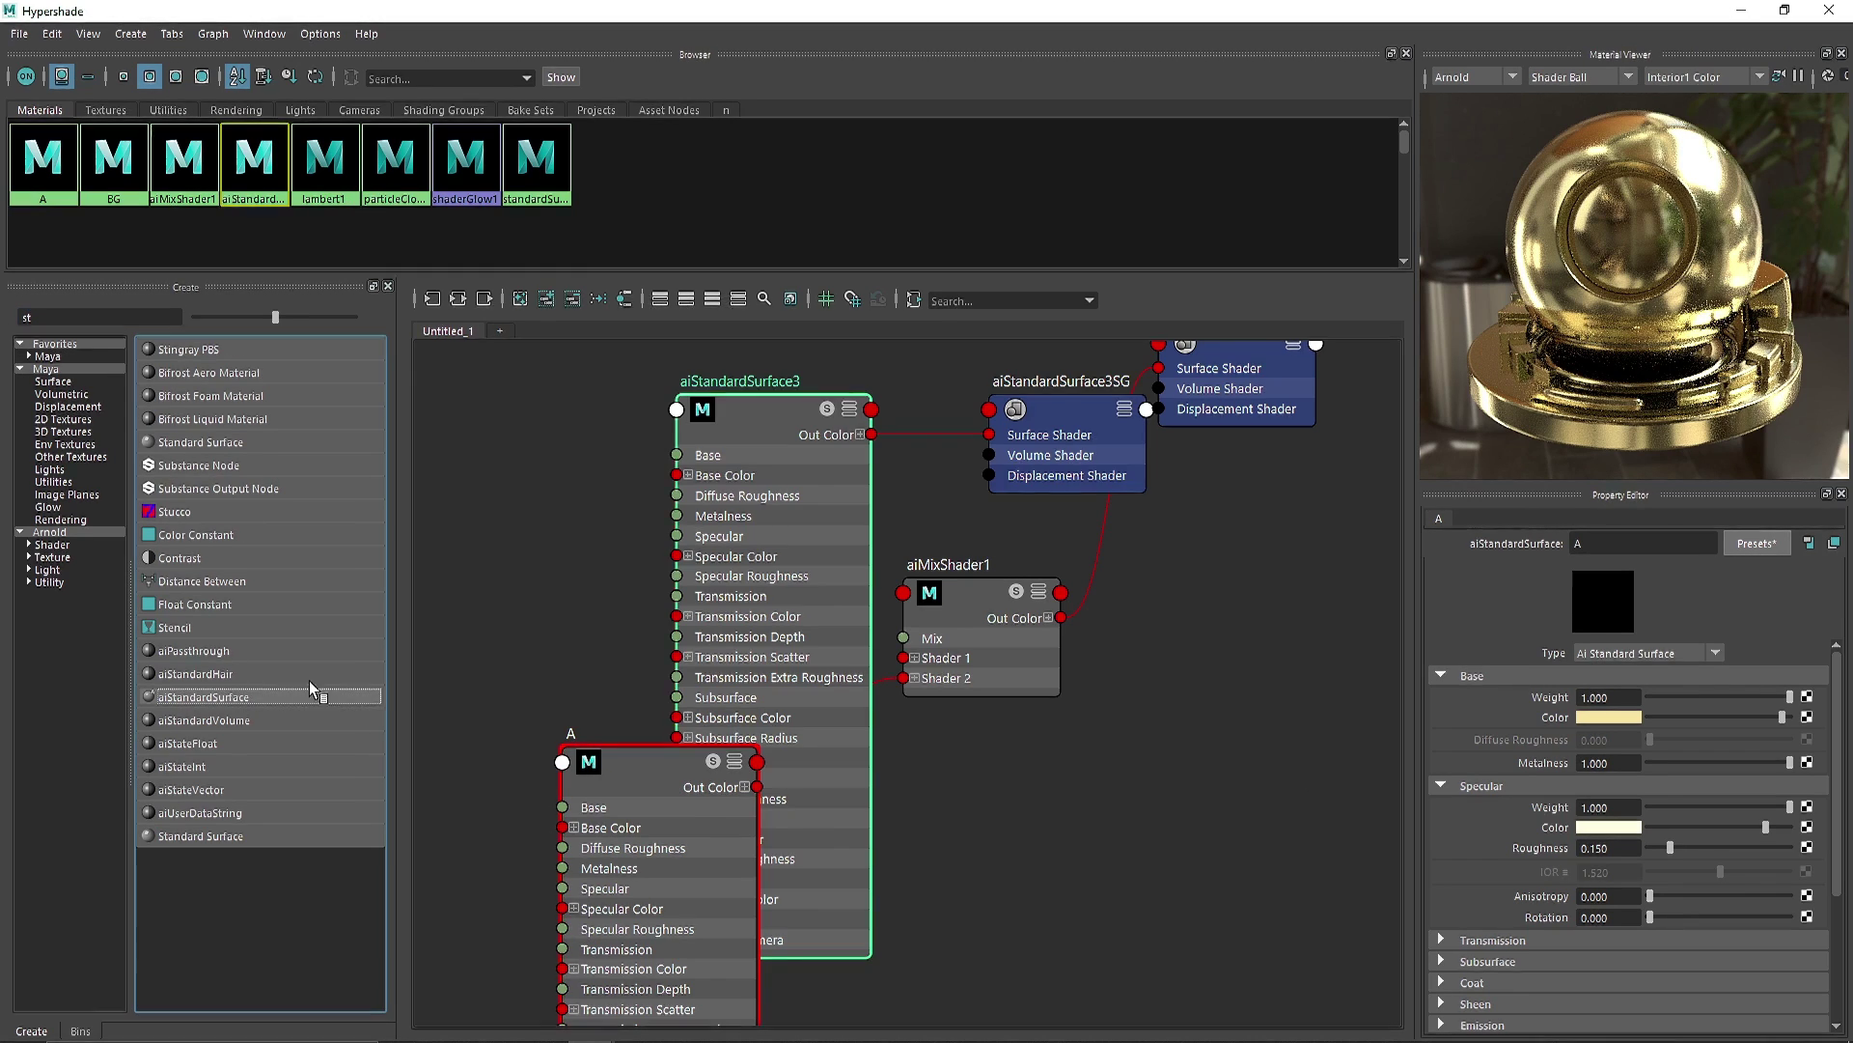
pyautogui.click(1068, 407)
pyautogui.press('Delete')
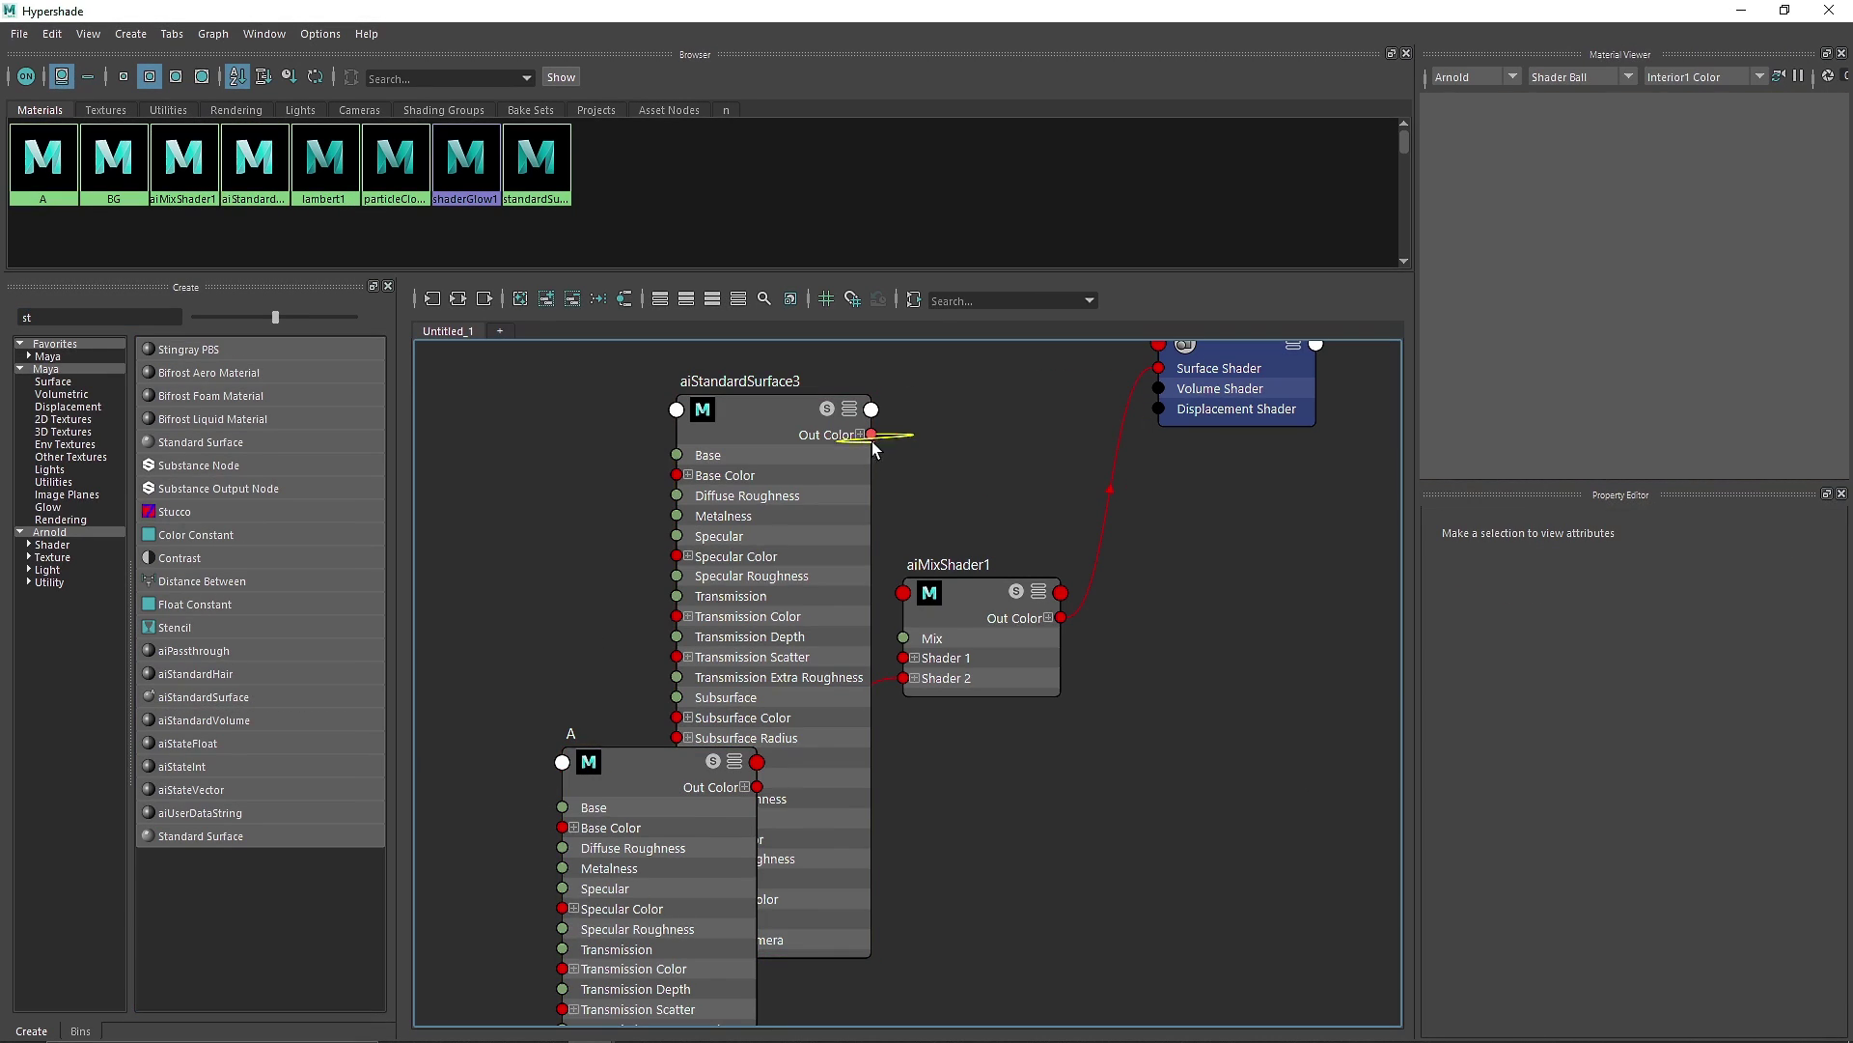
pyautogui.moveTo(879, 456); pyautogui.dragTo(907, 658)
# Move the new aiStandardSurface node clear of material A and rename it B.
pyautogui.moveTo(767, 426); pyautogui.dragTo(424, 449)
pyautogui.keyDown('alt'); pyautogui.moveTo(670, 392); pyautogui.dragTo(987, 439, button='middle'); pyautogui.keyUp('alt')
pyautogui.doubleClick(729, 451)
pyautogui.write('B')
pyautogui.press('Return')
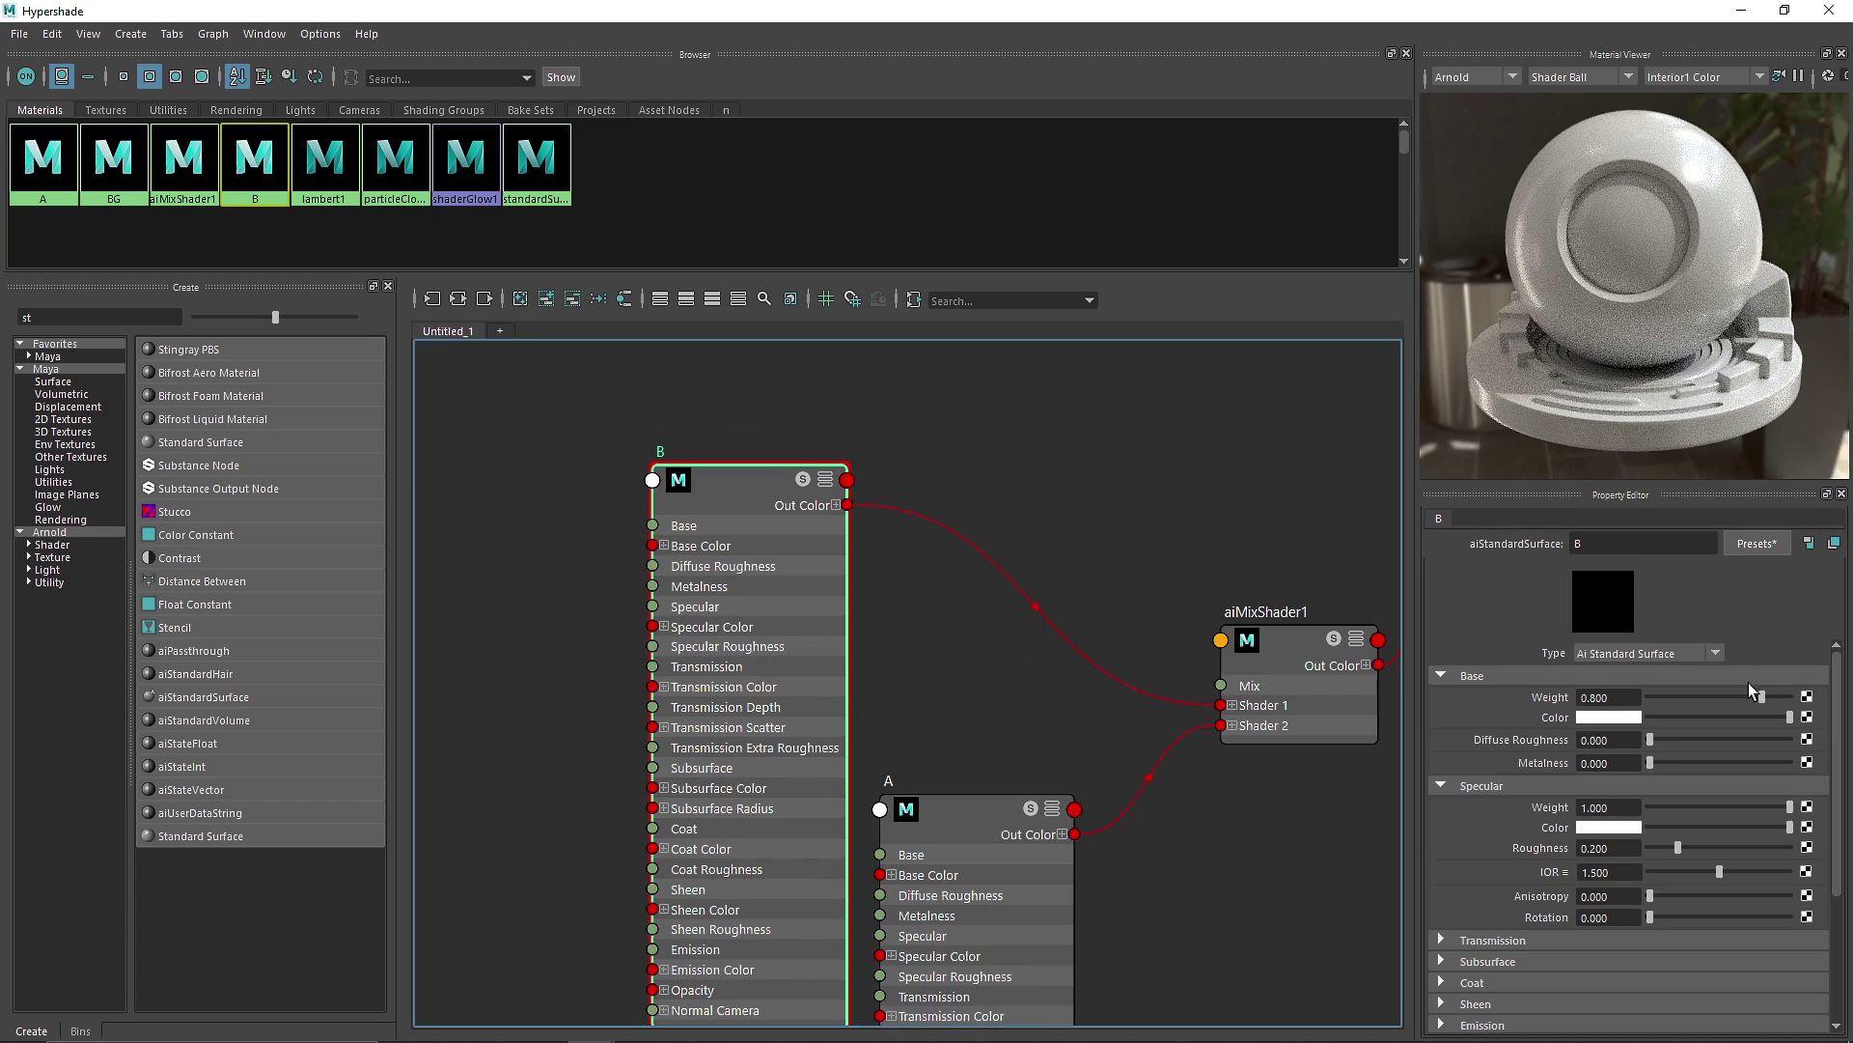
# Set material B's base weight to 1, diffuse roughness to 0.2 and specular roughness to 0.6.
pyautogui.moveTo(1753, 695); pyautogui.dragTo(1796, 696)
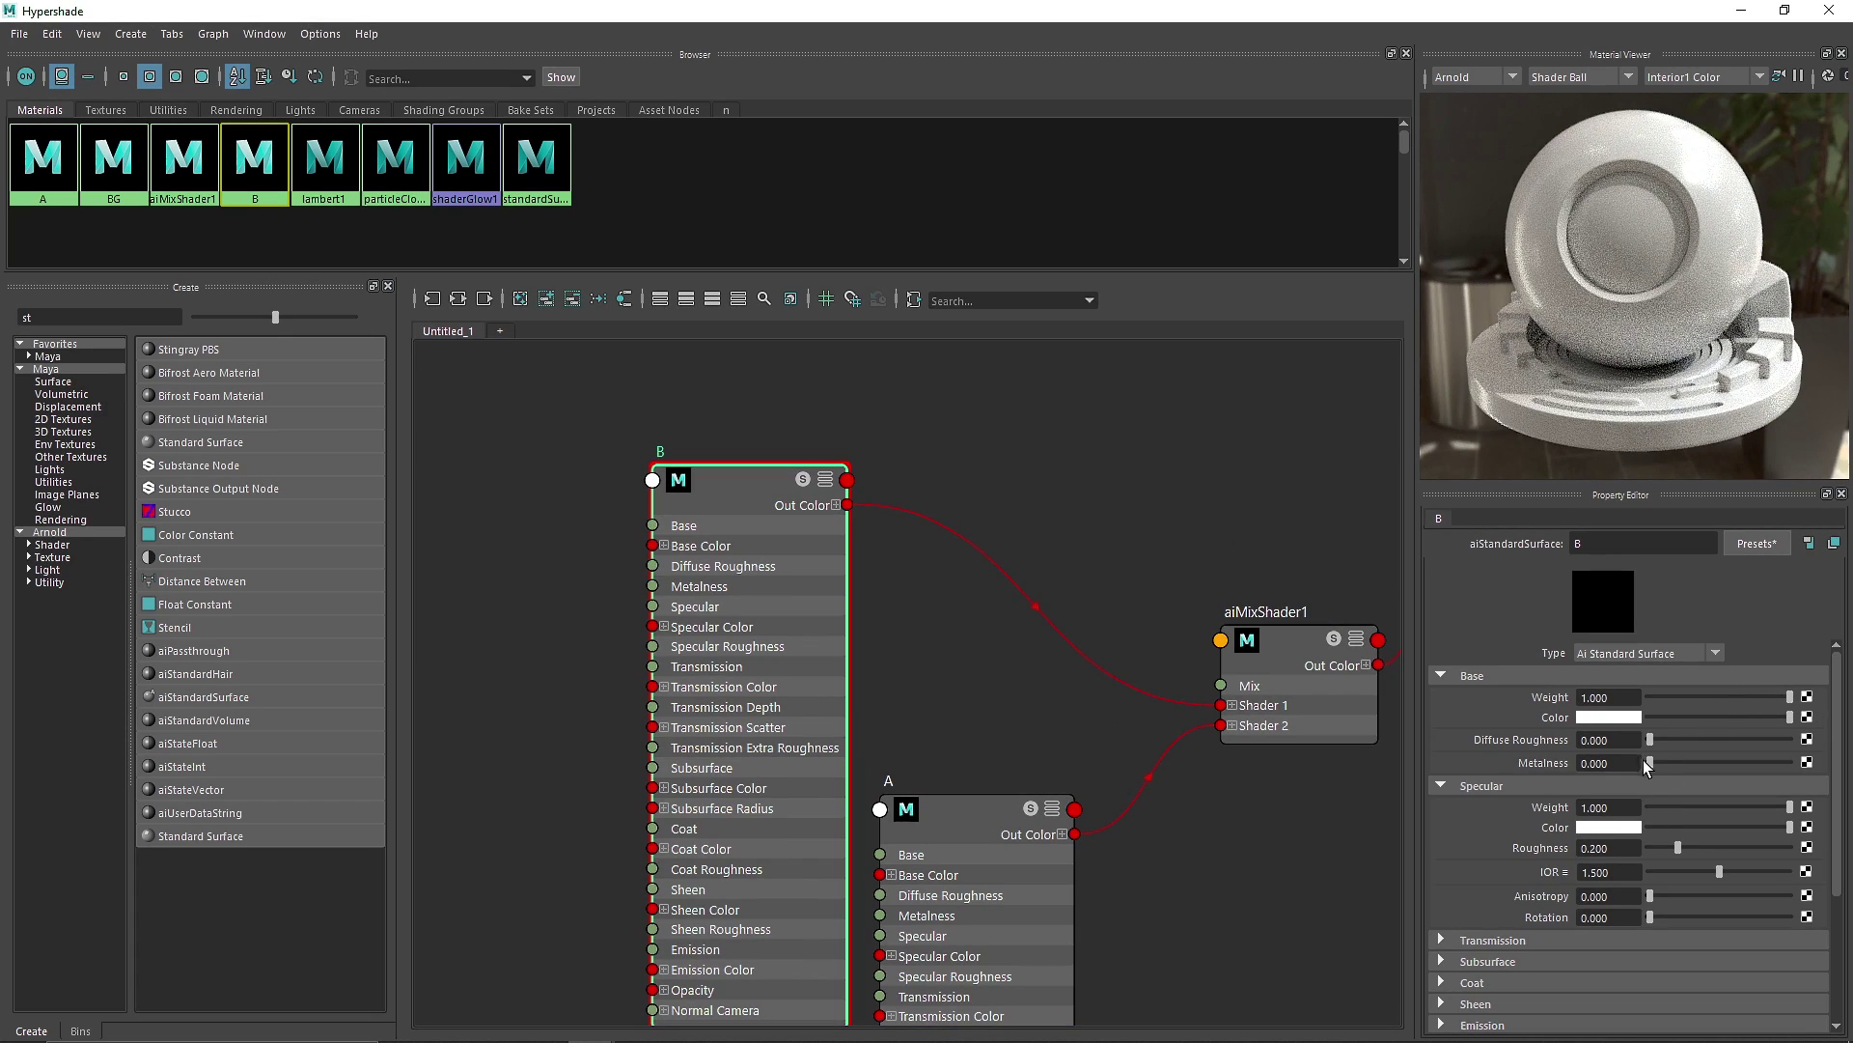
pyautogui.write('0.2')
pyautogui.press('Return')
pyautogui.click(1598, 848)
pyautogui.write('0.6')
pyautogui.press('Return')
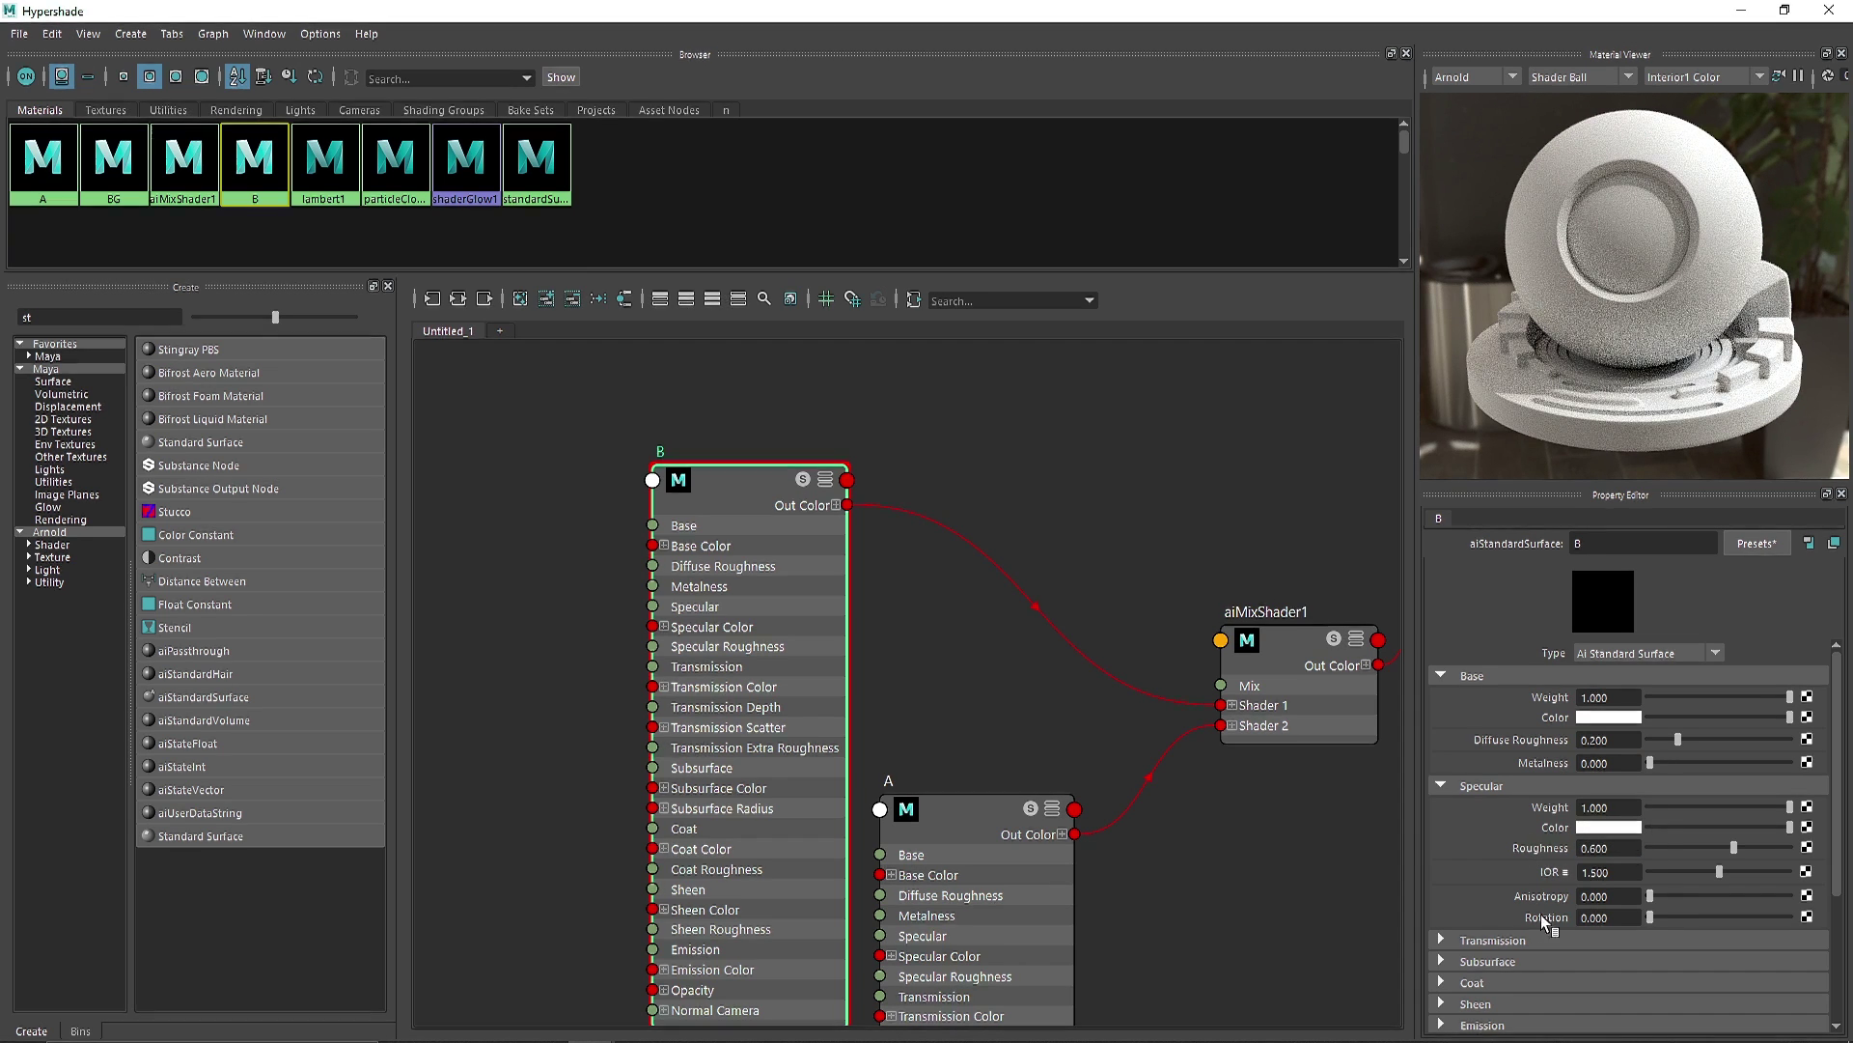
# Set material B's coat weight to 0.5.
pyautogui.click(1472, 983)
pyautogui.doubleClick(1620, 886)
pyautogui.write('0.5')
pyautogui.press('Return')
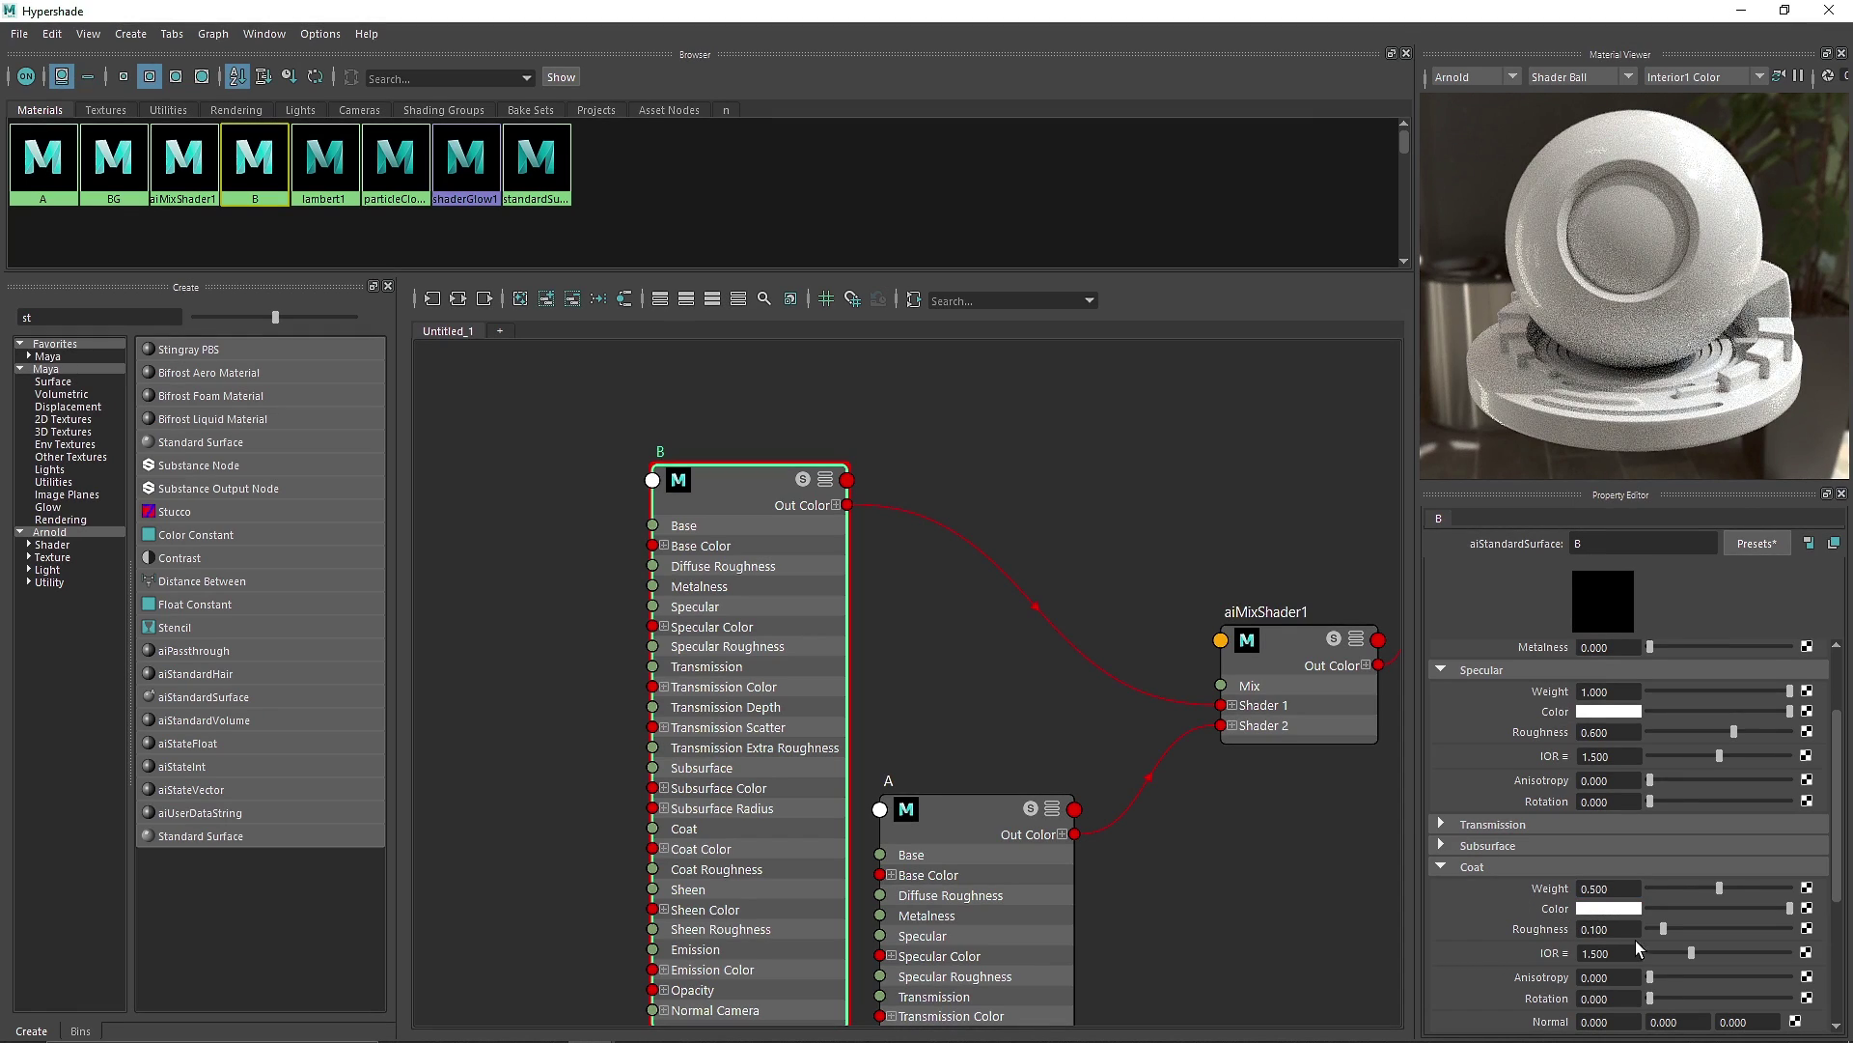
# Set material B's coat roughness to 0.3.
pyautogui.moveTo(1624, 931); pyautogui.dragTo(1494, 917)
pyautogui.write('.3')
pyautogui.press('Return')
pyautogui.scroll(3, 1618, 782)
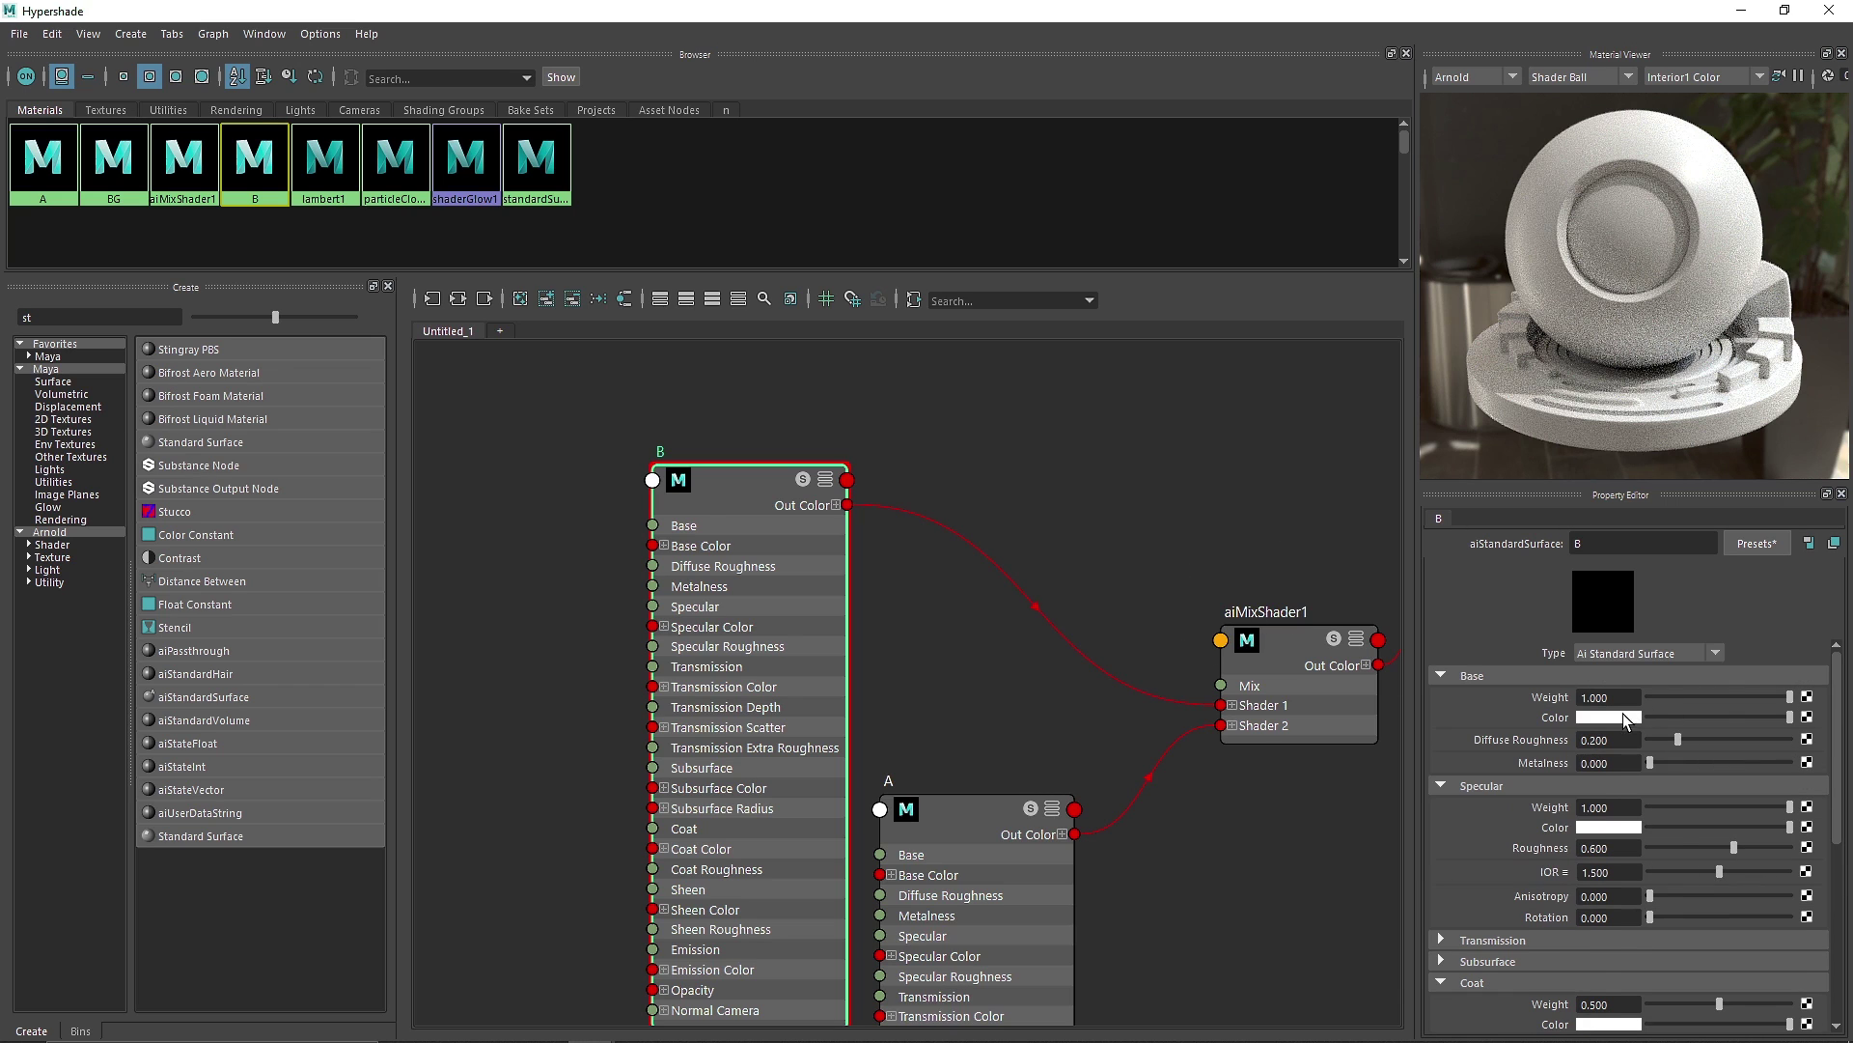
pyautogui.click(1624, 714)
# Collapse material nodes A and B to their compact form and line them up beside the mix shader.
pyautogui.keyDown('alt'); pyautogui.moveTo(1212, 460); pyautogui.dragTo(1109, 564, button='middle'); pyautogui.keyUp('alt')
pyautogui.scroll(-3, 759, 559)
pyautogui.keyDown('alt'); pyautogui.moveTo(968, 638); pyautogui.dragTo(958, 541, button='middle'); pyautogui.keyUp('alt')
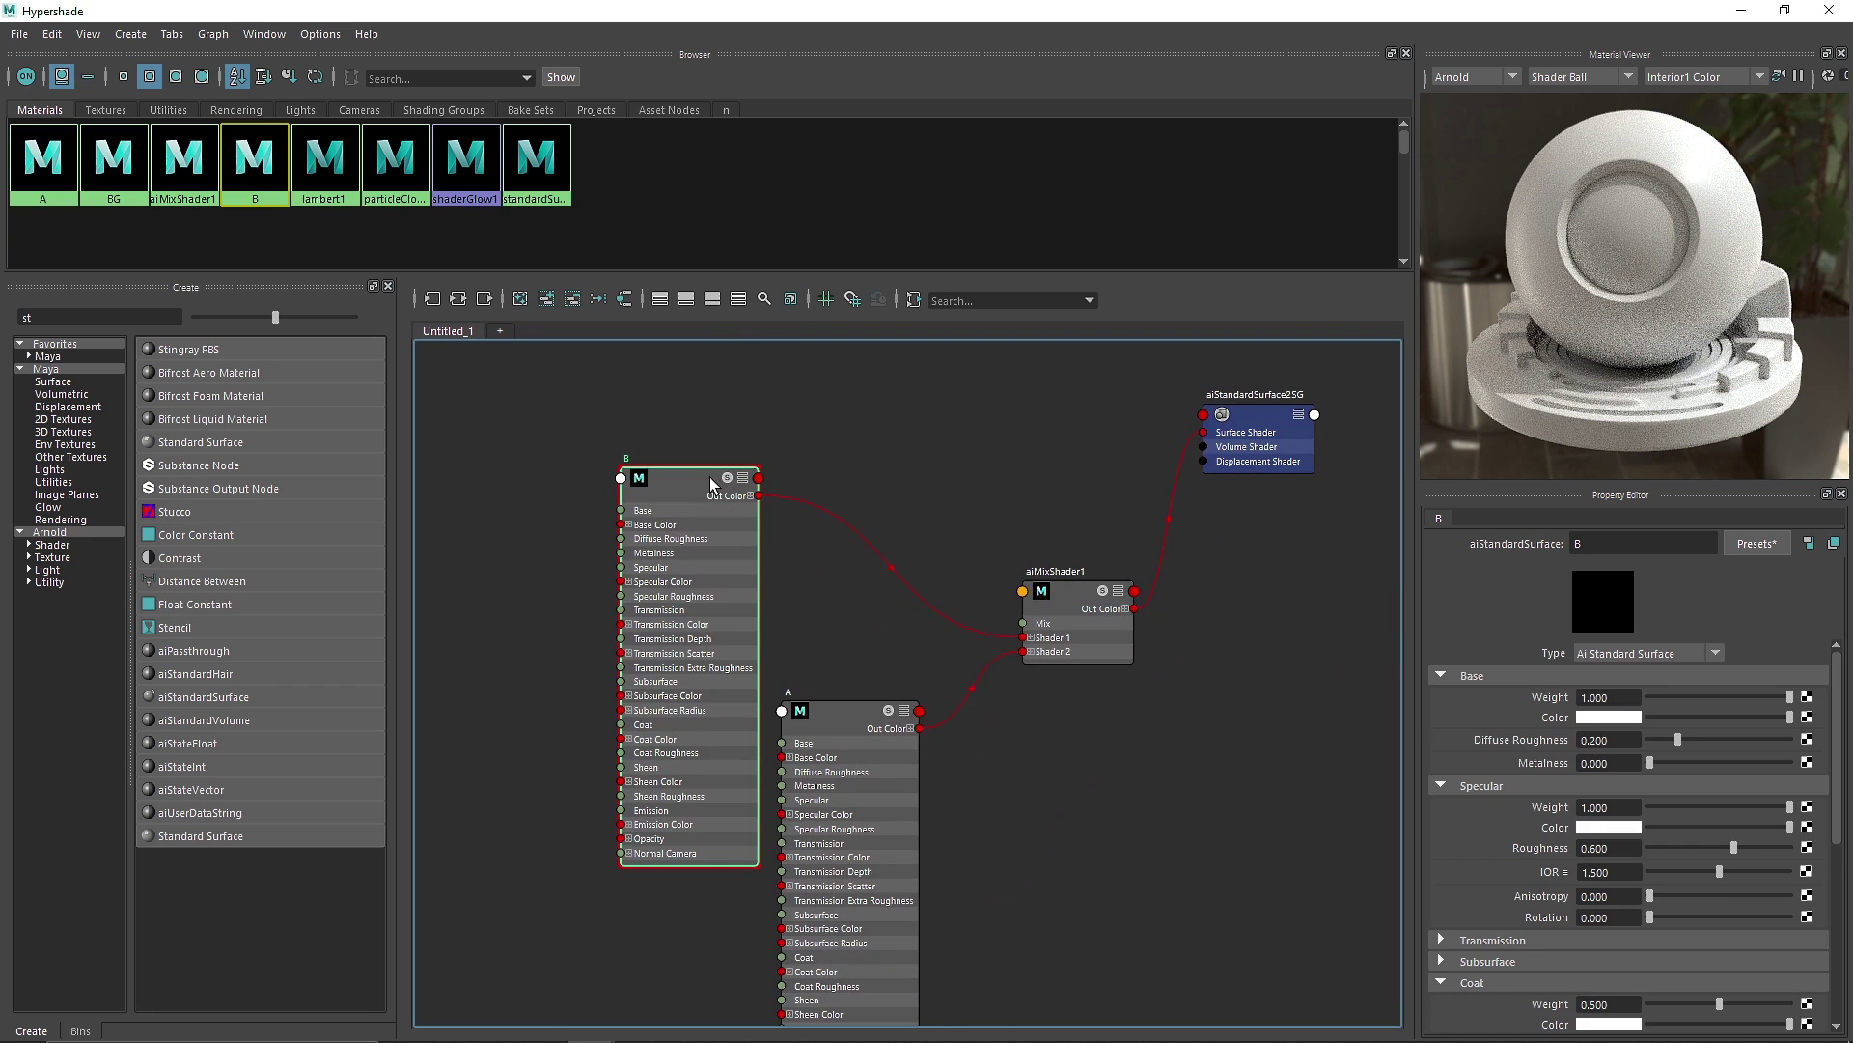
pyautogui.click(712, 300)
pyautogui.click(847, 697)
pyautogui.click(712, 300)
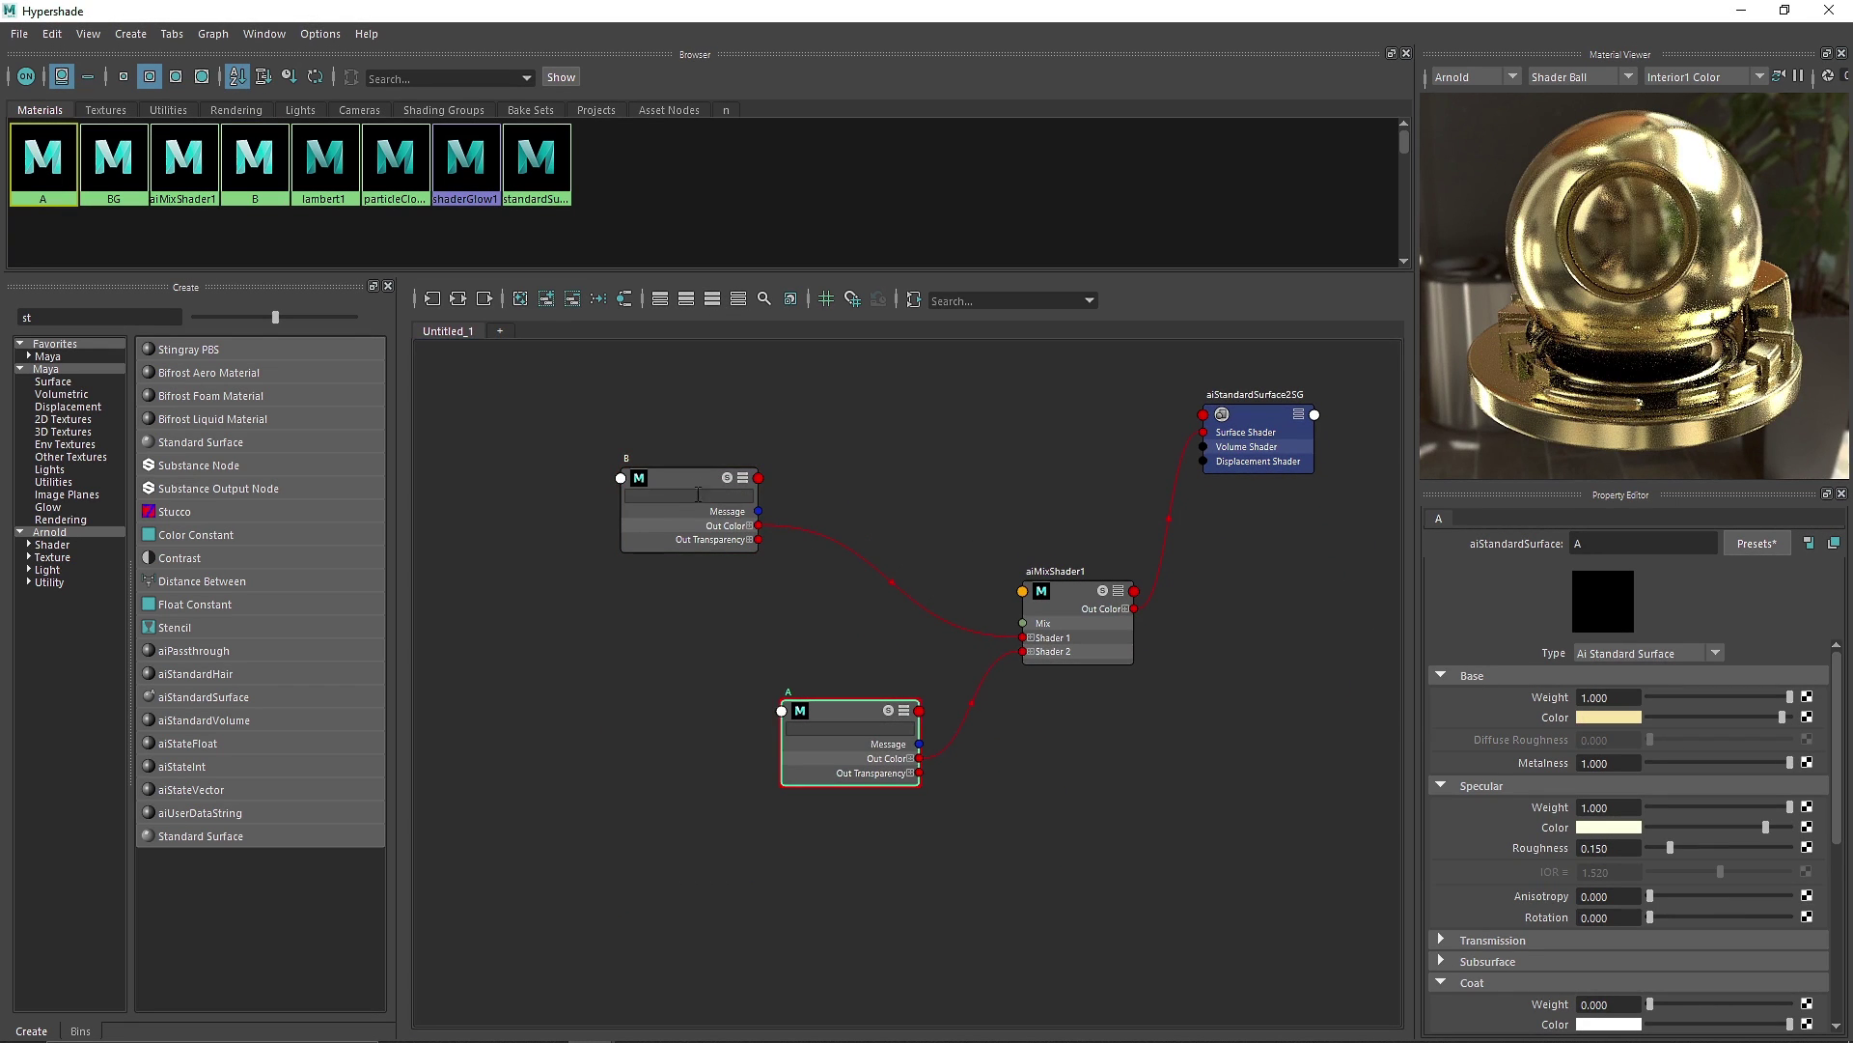
pyautogui.moveTo(700, 484); pyautogui.dragTo(799, 593)
pyautogui.moveTo(820, 720); pyautogui.dragTo(764, 770)
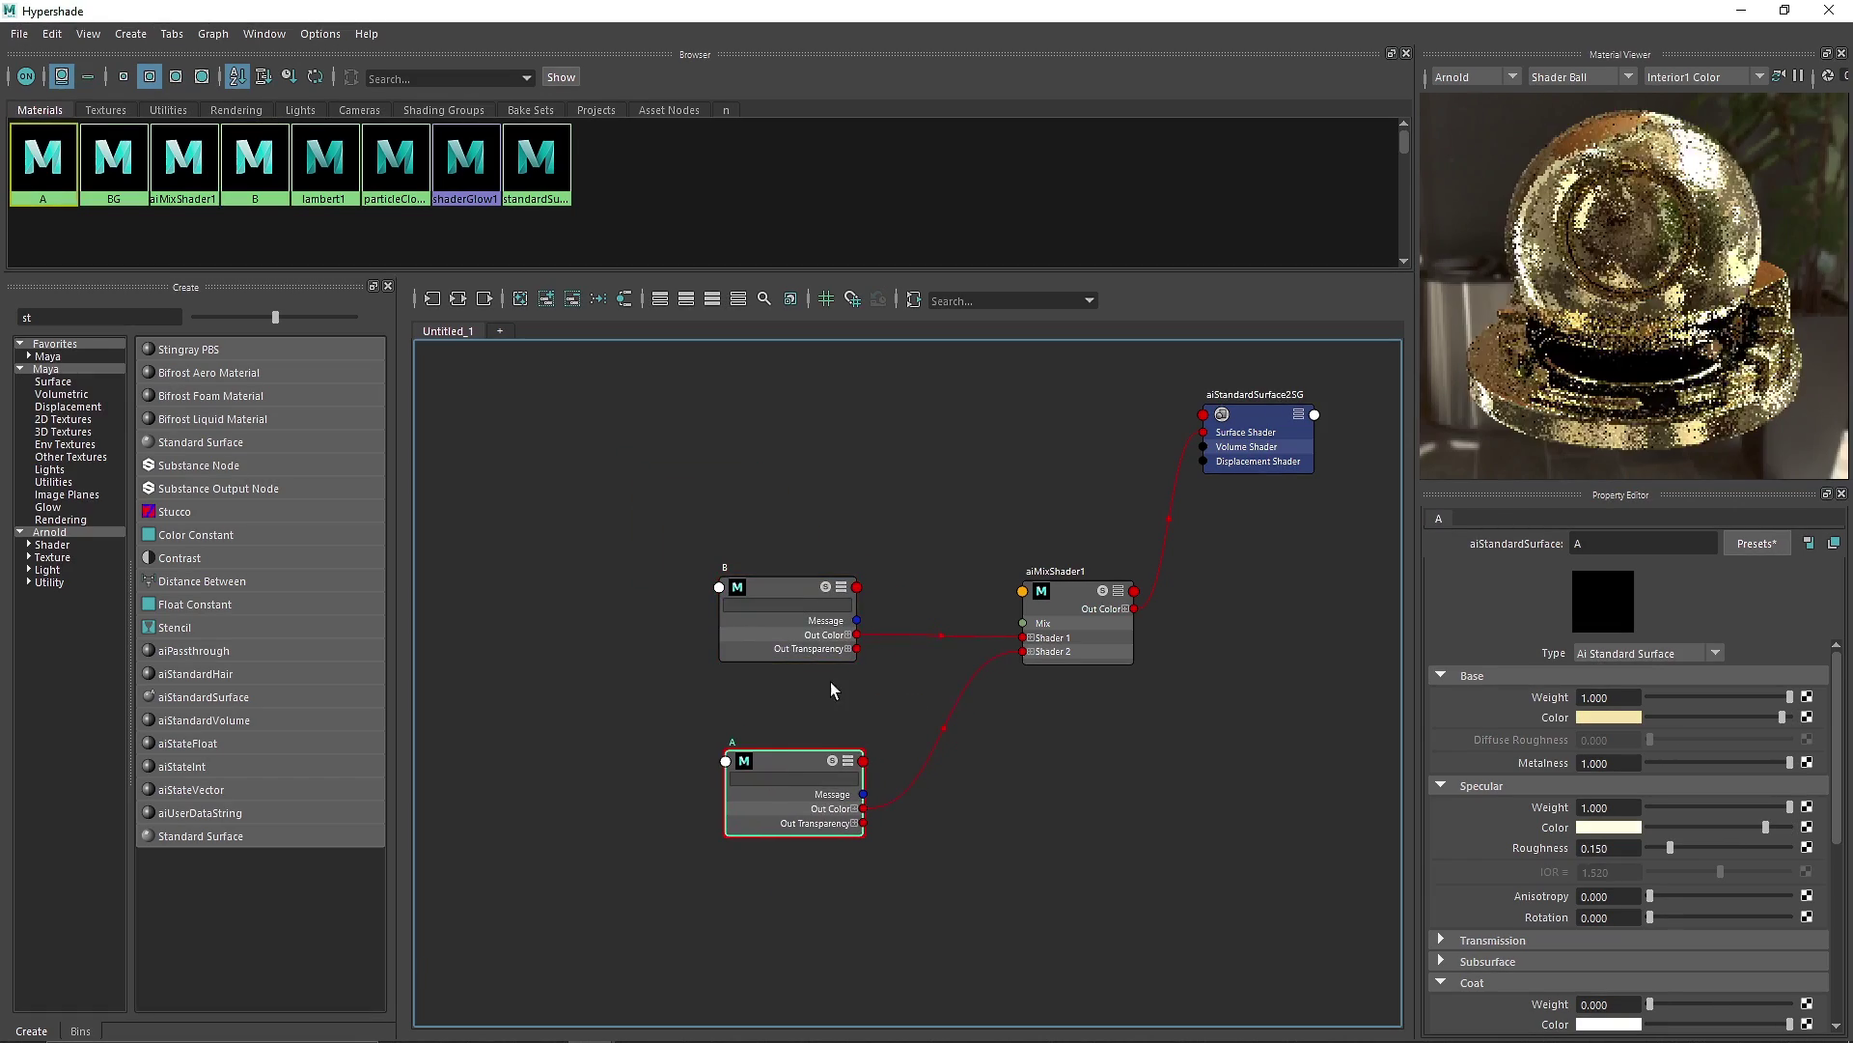
# Create an aiCurvature node above material B and connect its Out Color R to the mix shader's Mix input.
pyautogui.keyDown('alt'); pyautogui.moveTo(952, 528); pyautogui.dragTo(889, 595, button='middle'); pyautogui.keyUp('alt')
pyautogui.doubleClick(68, 317)
pyautogui.write('cur')
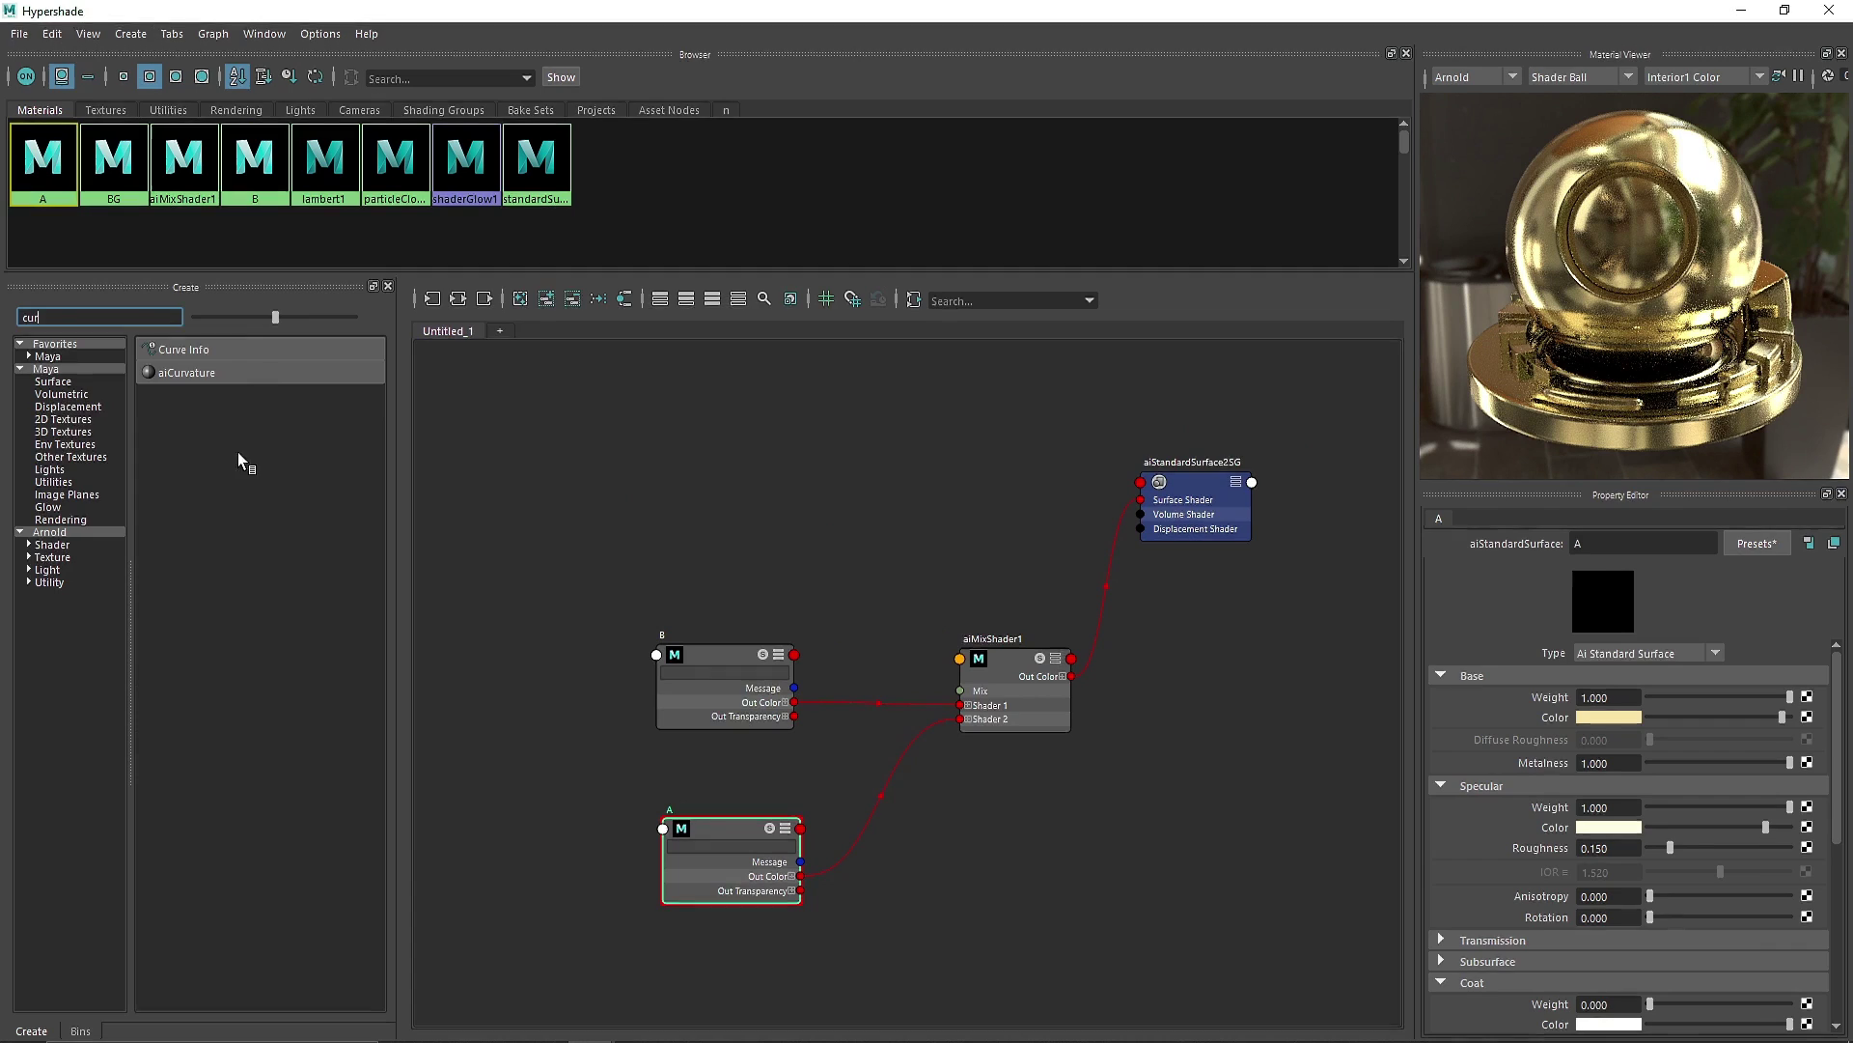
pyautogui.moveTo(201, 370); pyautogui.dragTo(704, 462)
pyautogui.scroll(5, 820, 440)
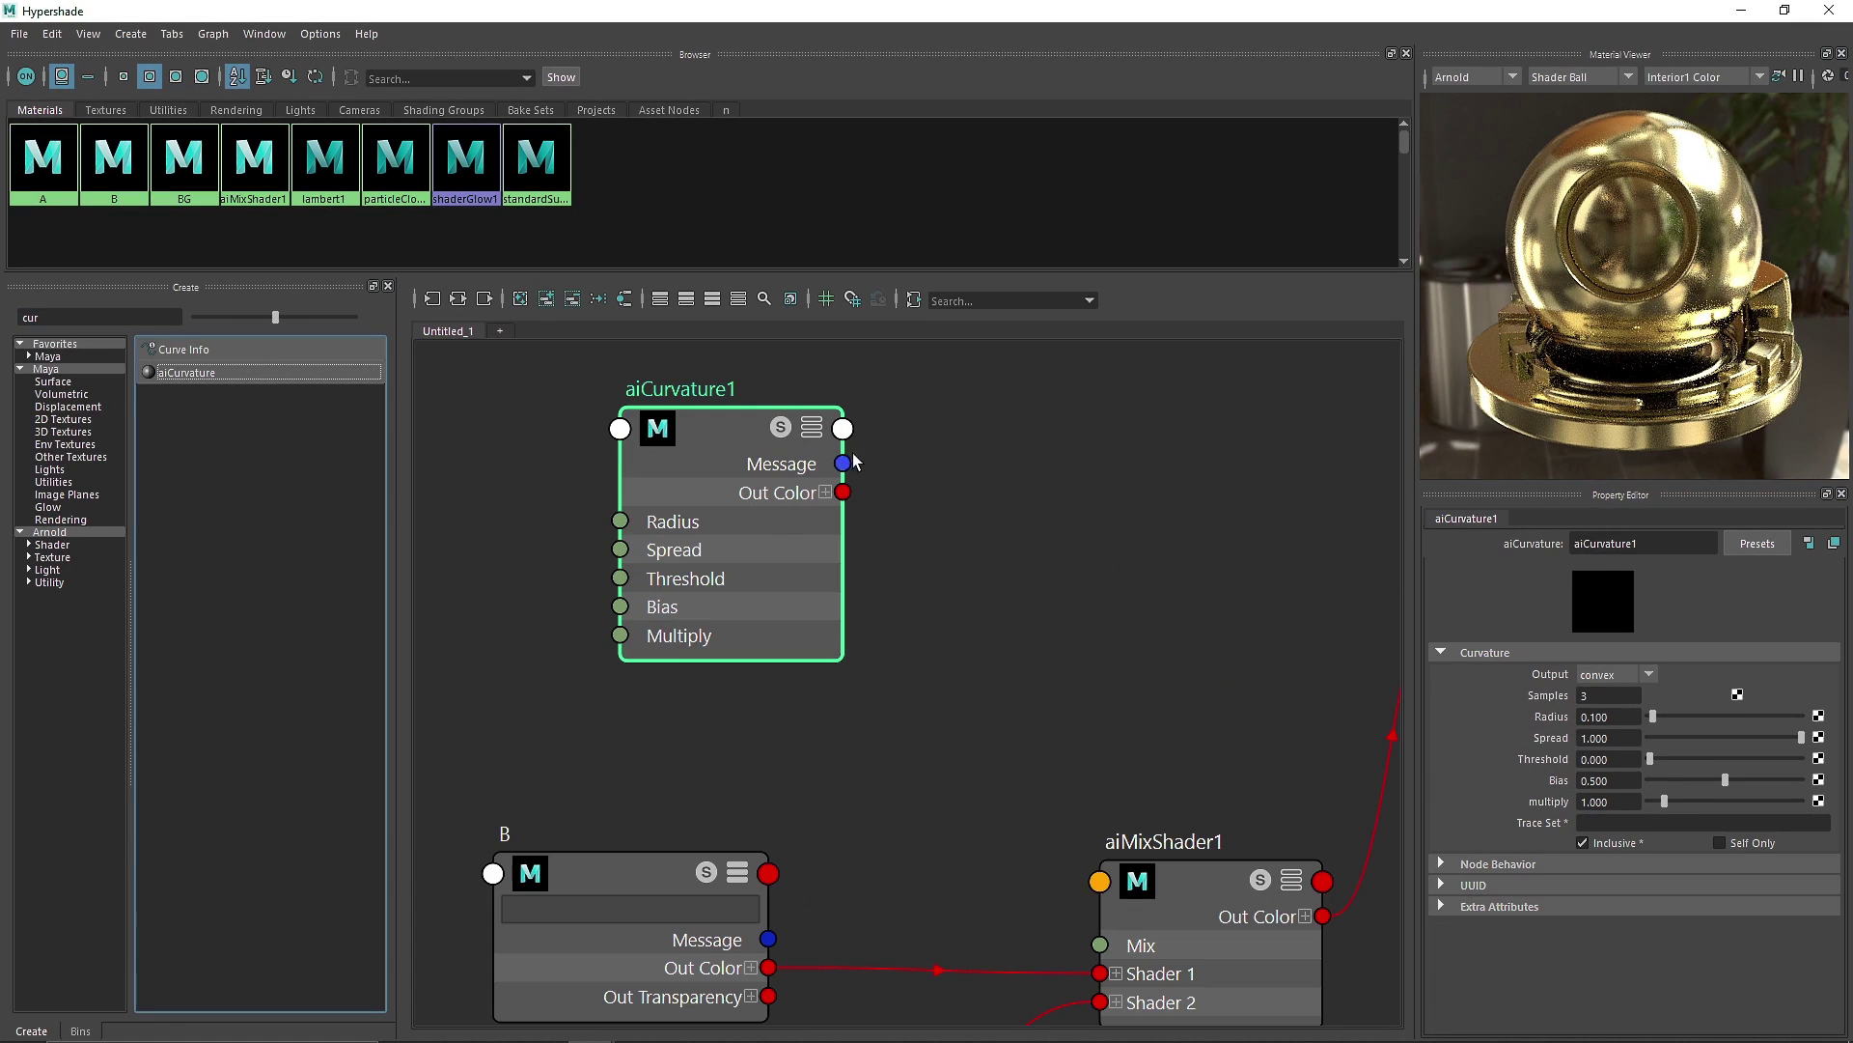
pyautogui.moveTo(846, 493); pyautogui.dragTo(1101, 945)
pyautogui.click(828, 493)
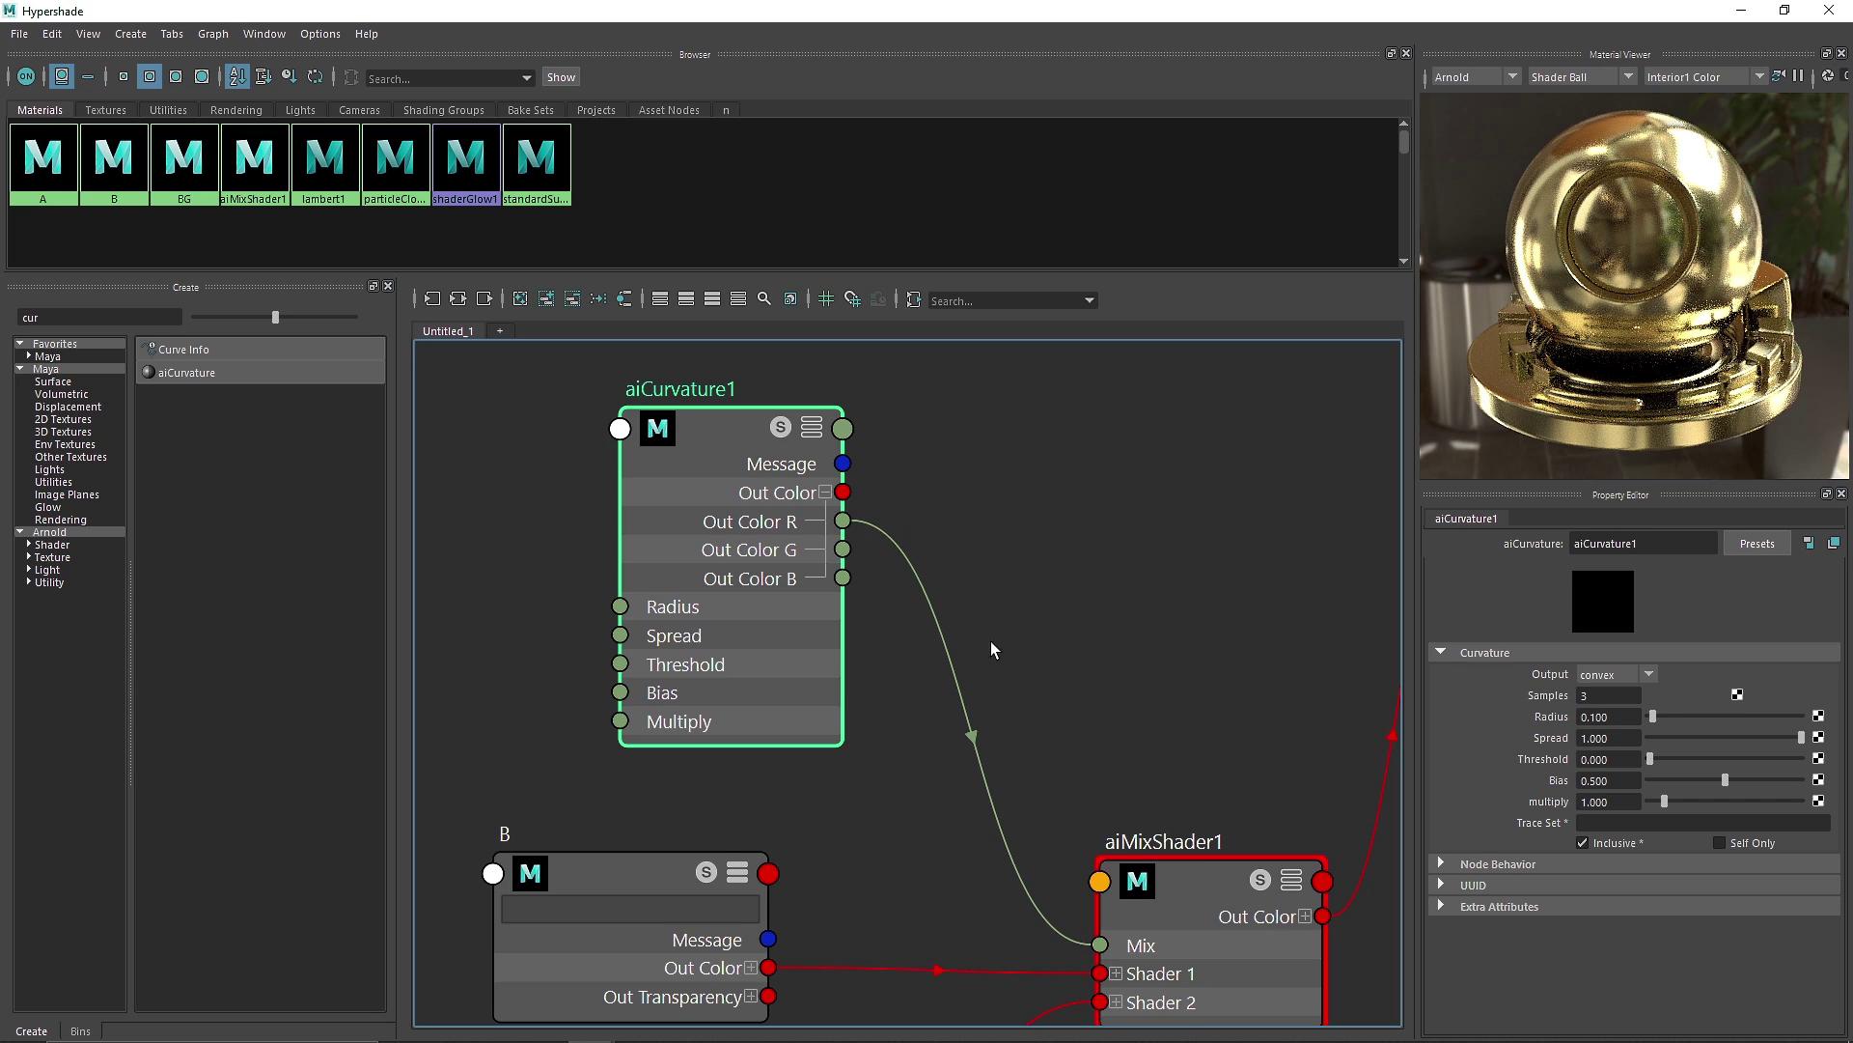
# Set the curvature node's samples to 8, spread to 0.9 and multiply to 5.
pyautogui.click(1593, 696)
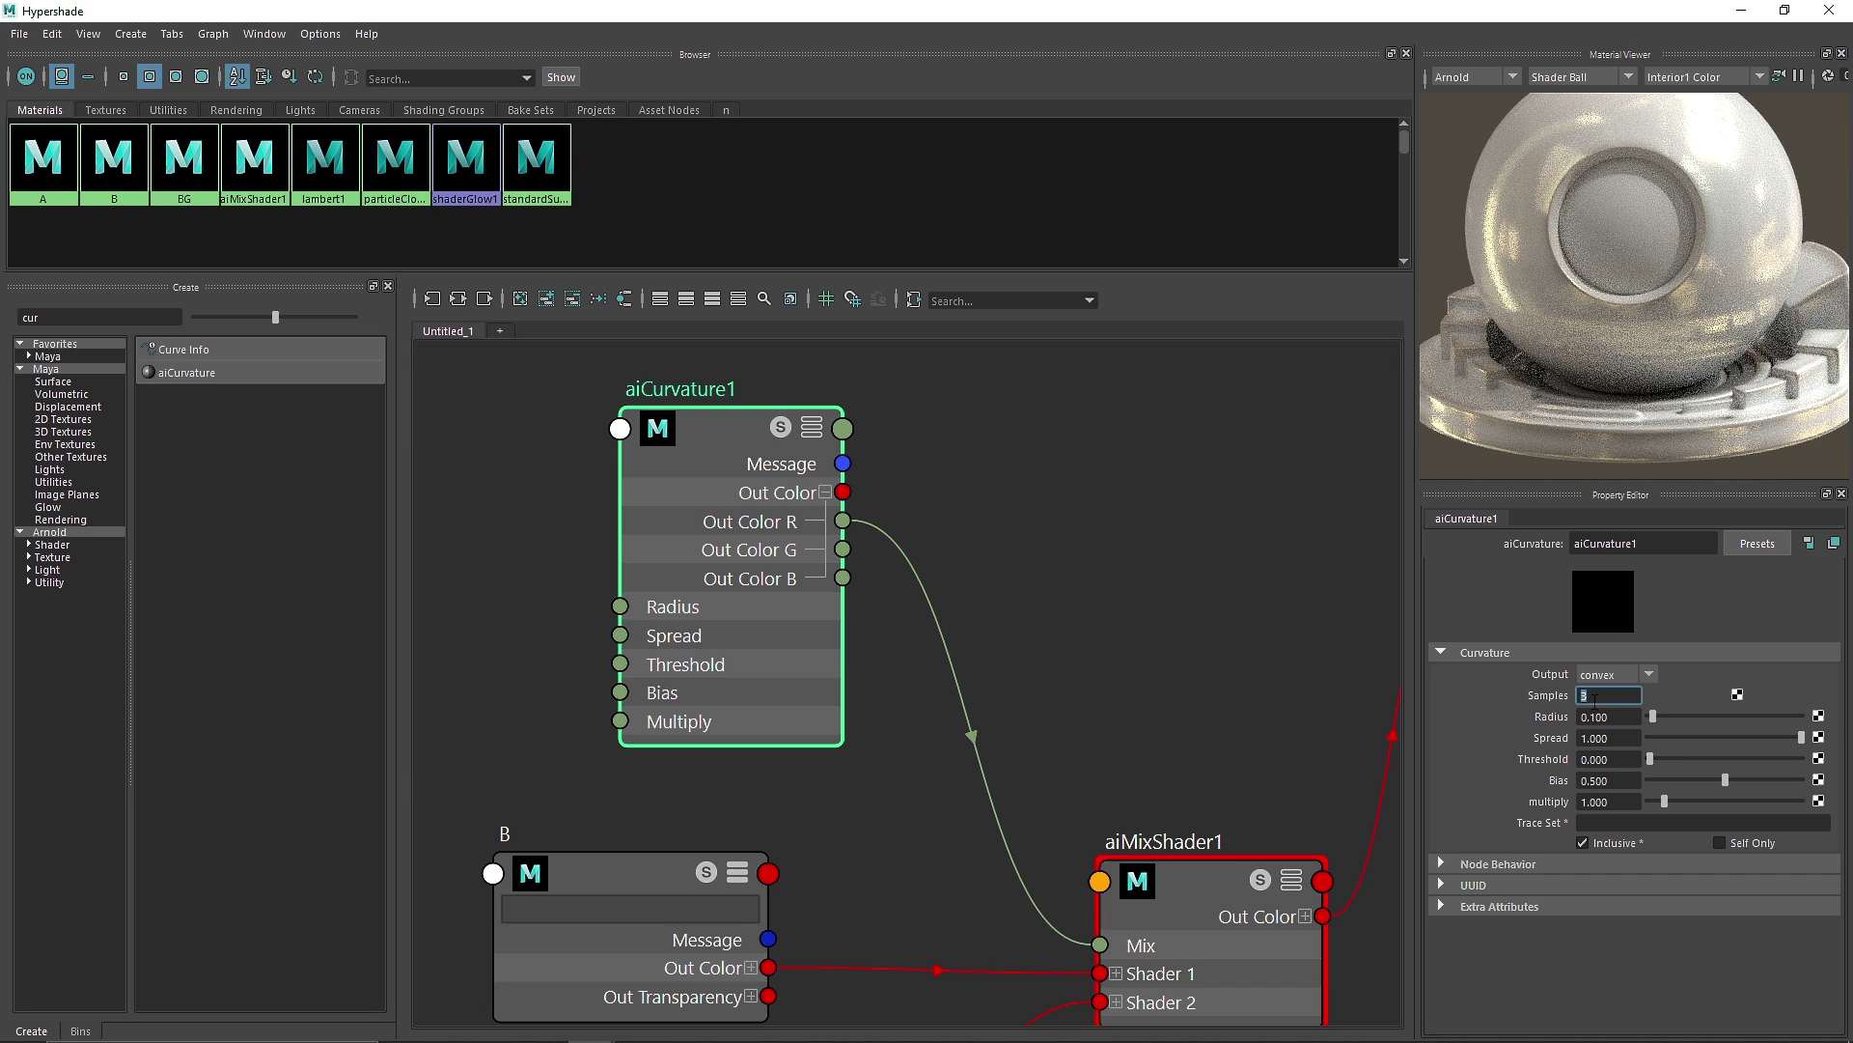
pyautogui.press('Tab')
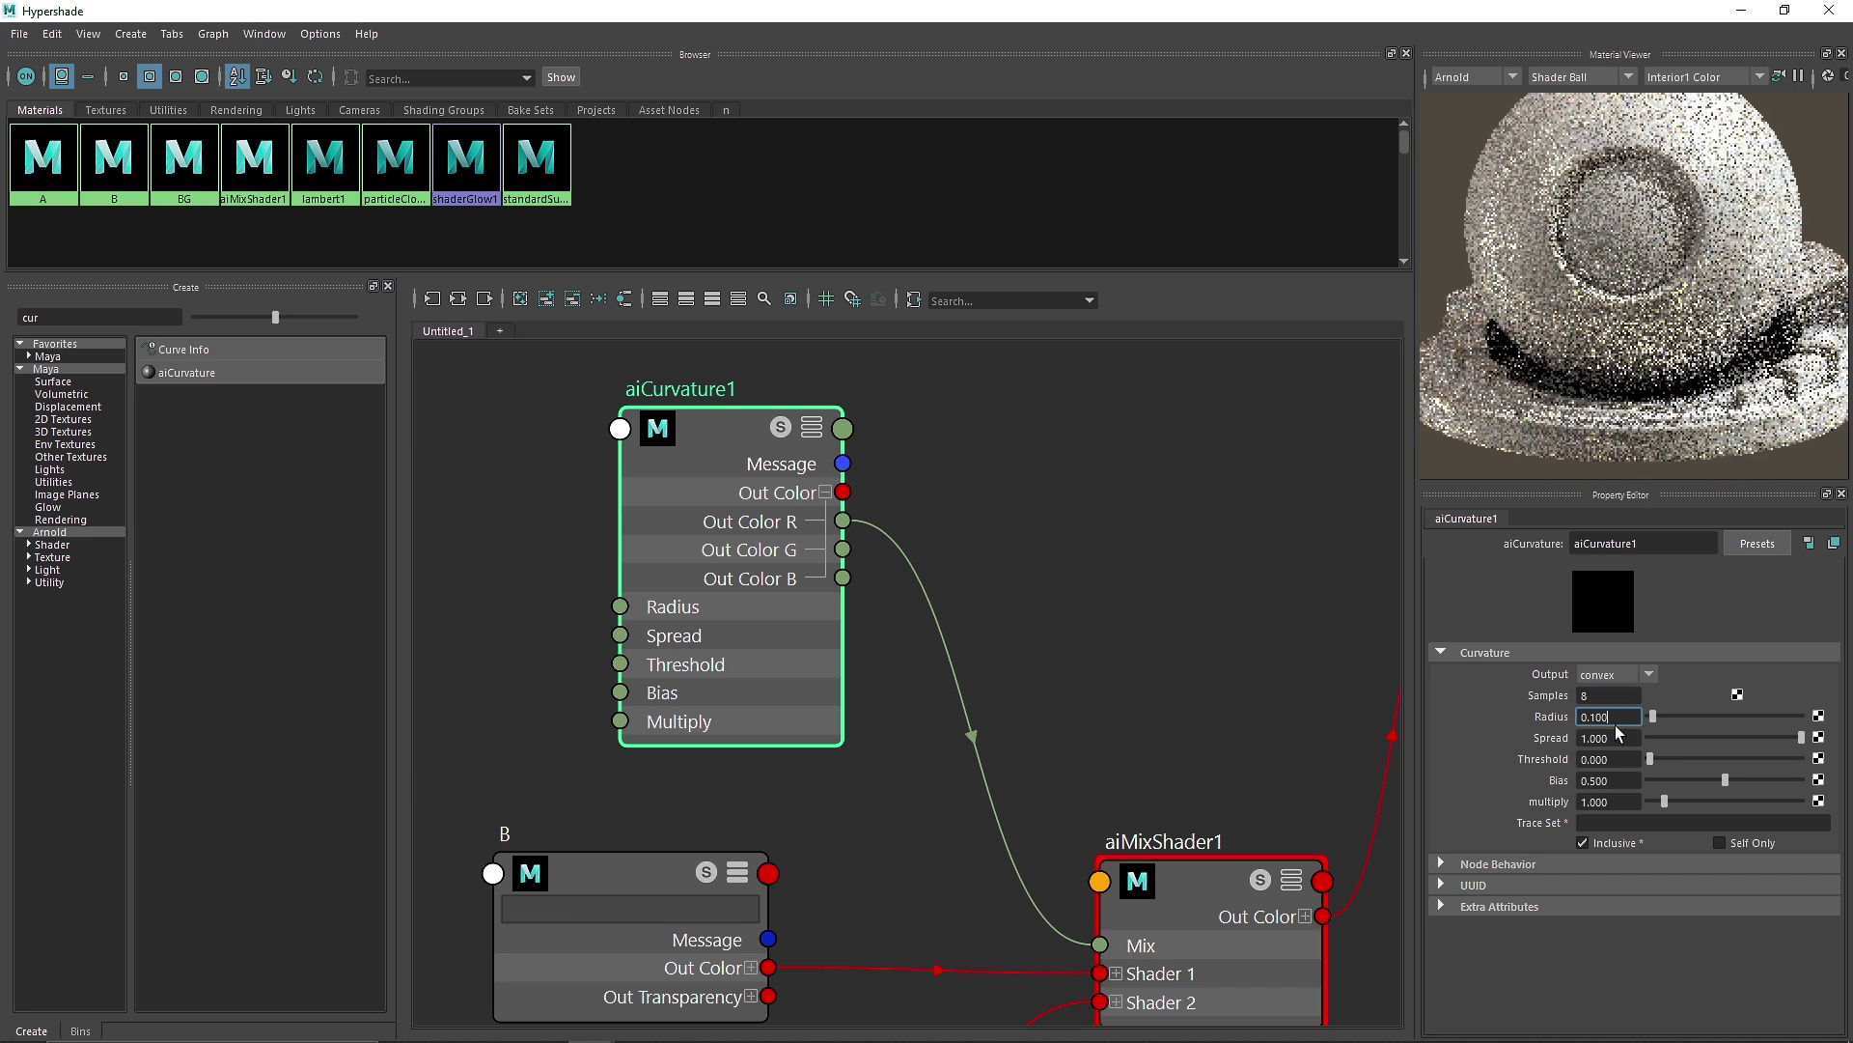
pyautogui.click(1584, 738)
pyautogui.write('0.9')
pyautogui.click(1583, 801)
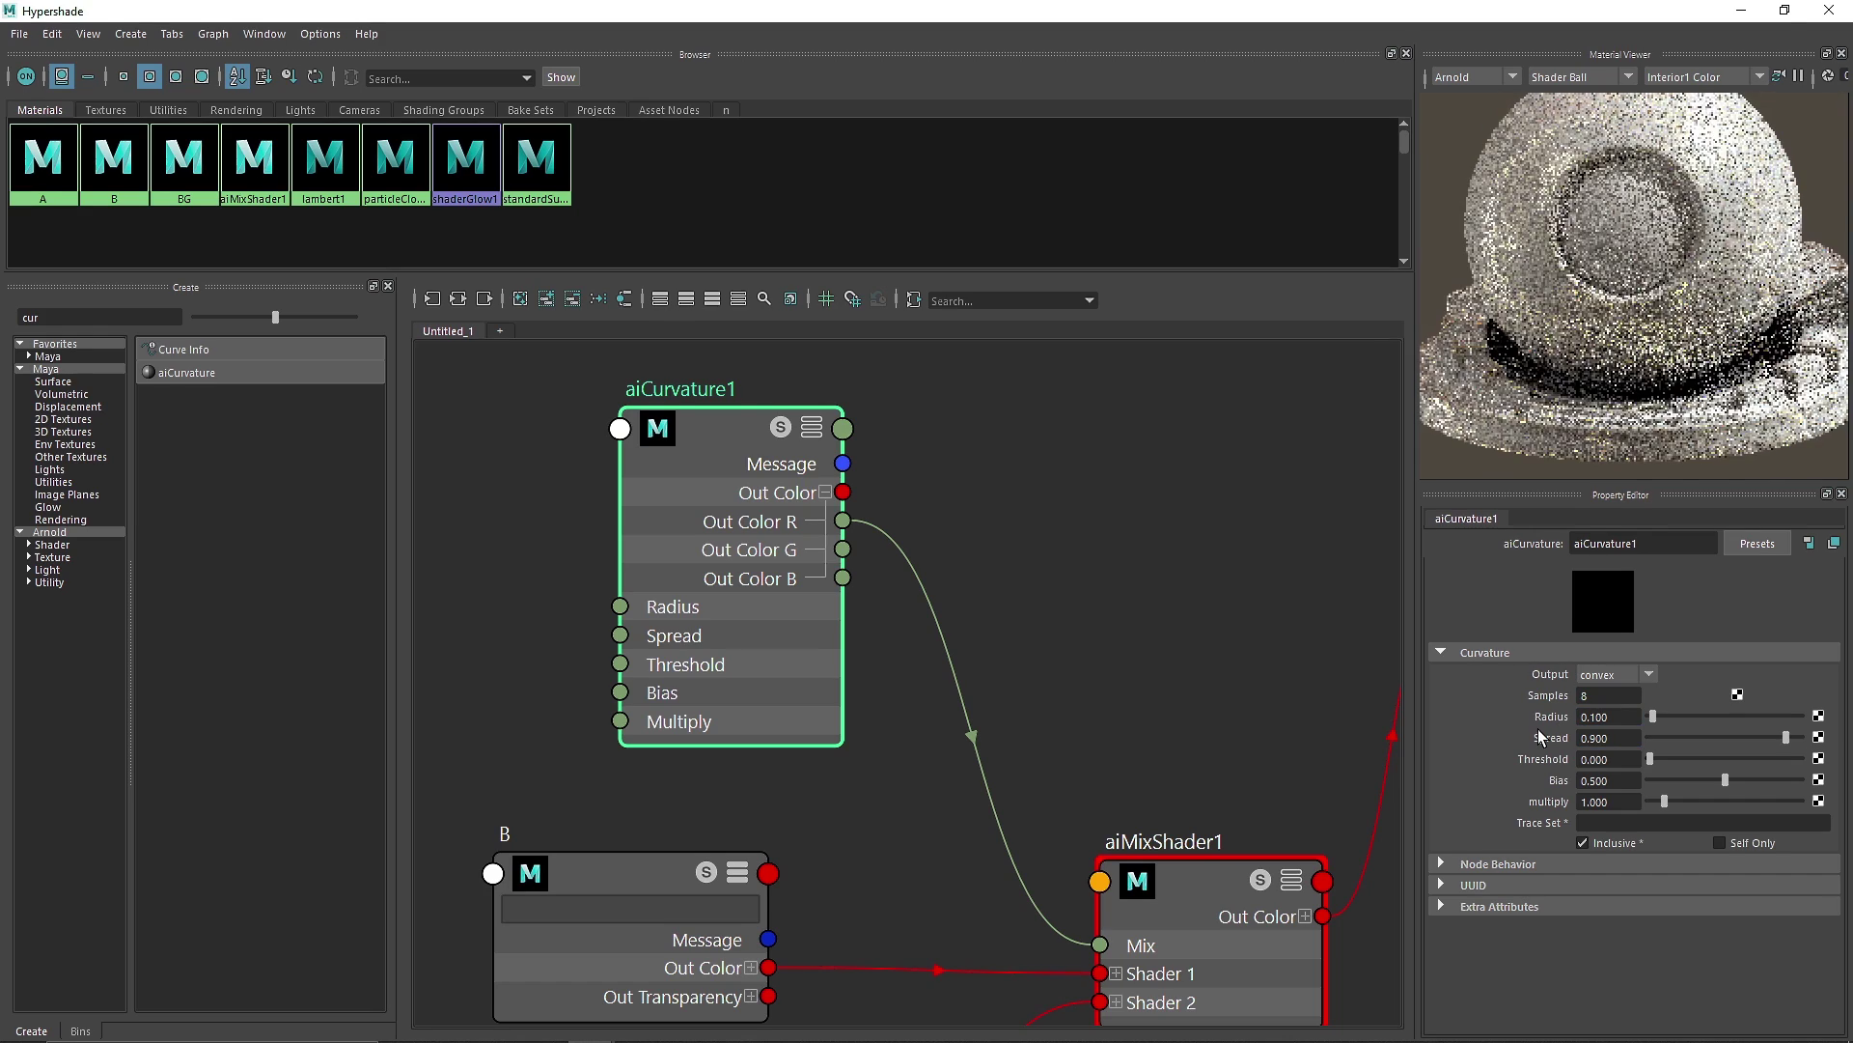
pyautogui.click(1604, 780)
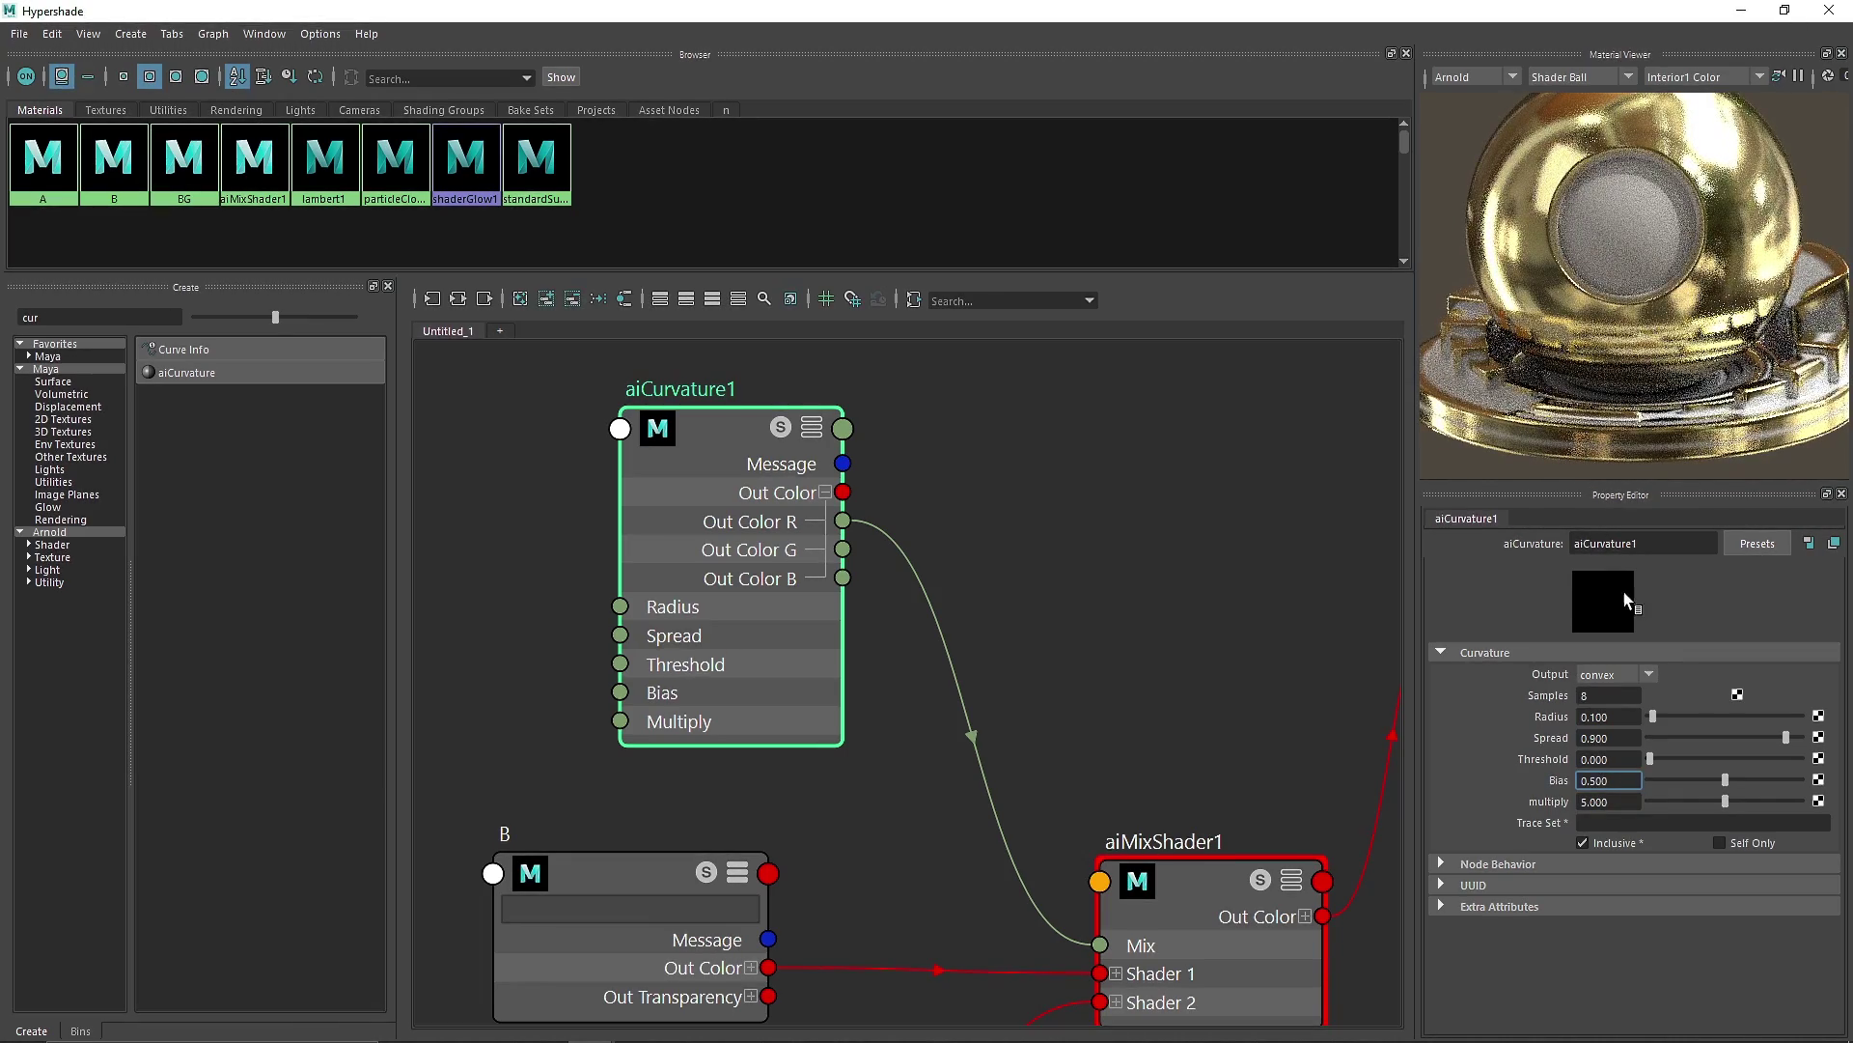
# Try a spread of 0.71 on the curvature node and restore it to 0.9.
pyautogui.moveTo(1782, 737); pyautogui.dragTo(1754, 732)
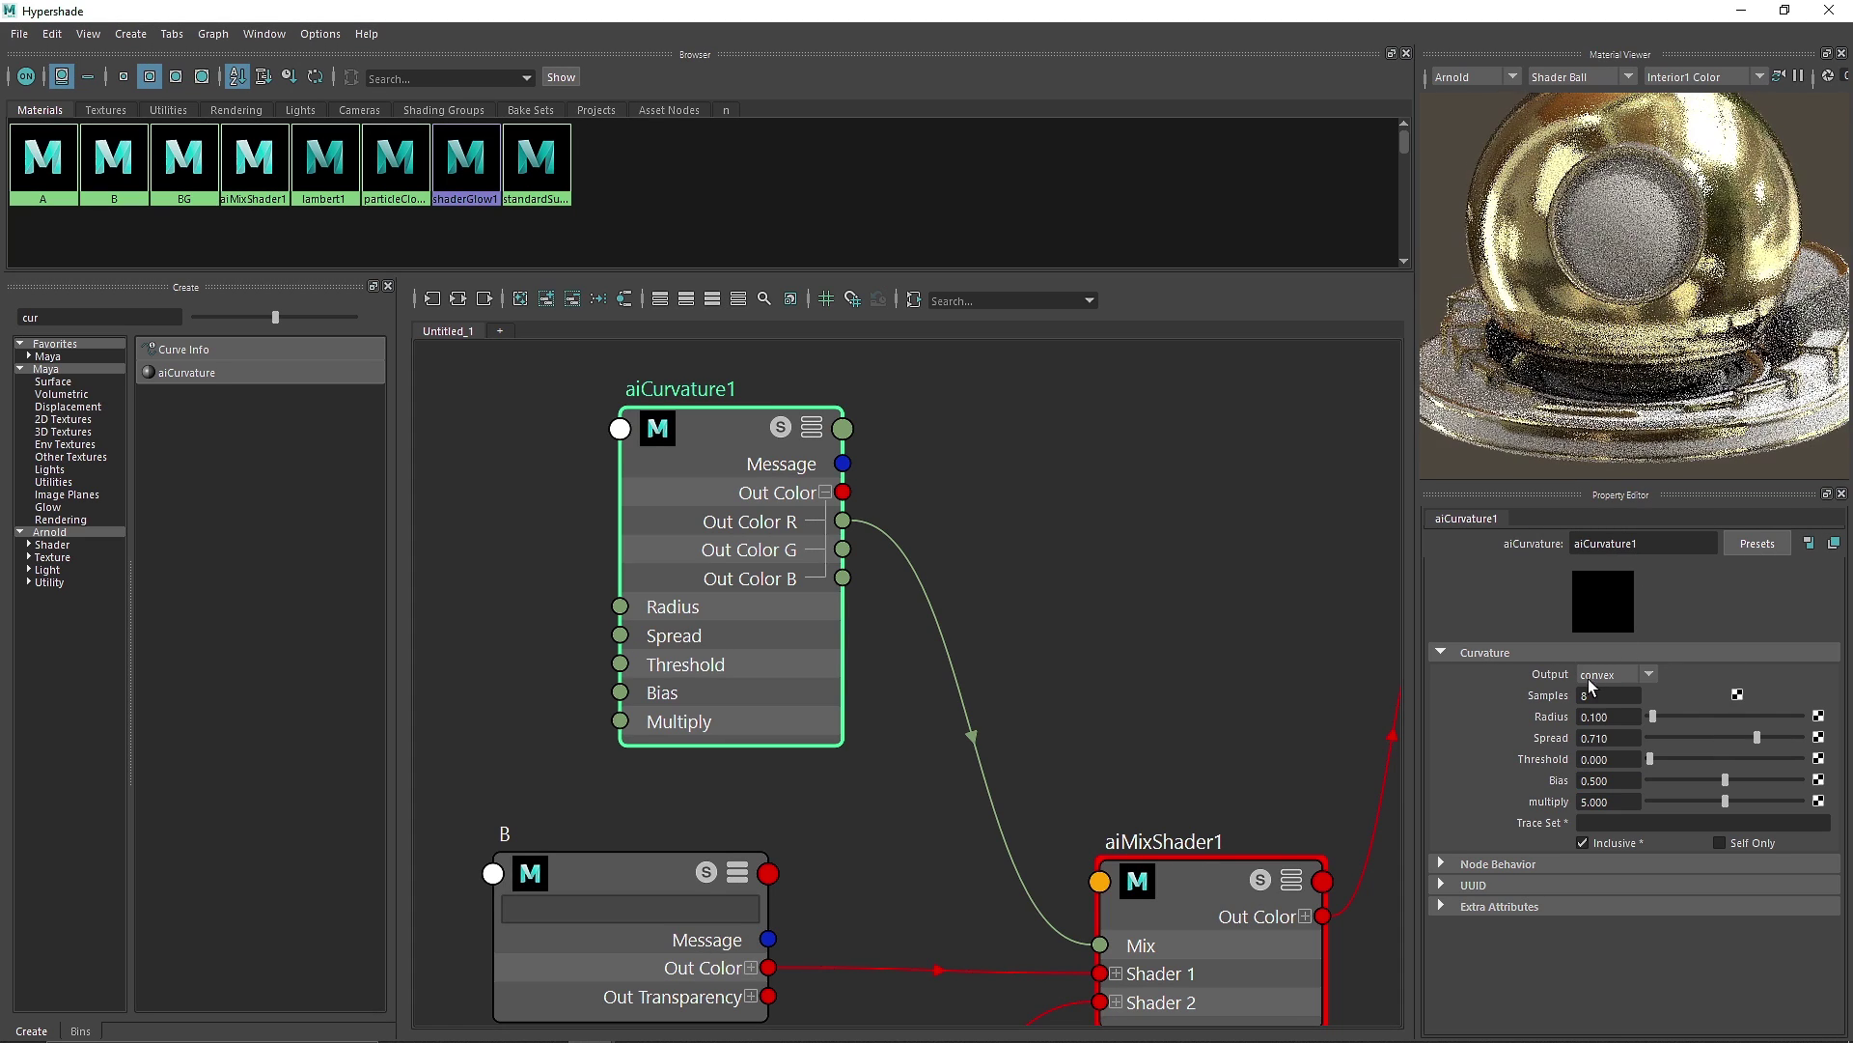
pyautogui.click(1621, 738)
pyautogui.write('0.9')
pyautogui.press('Return')
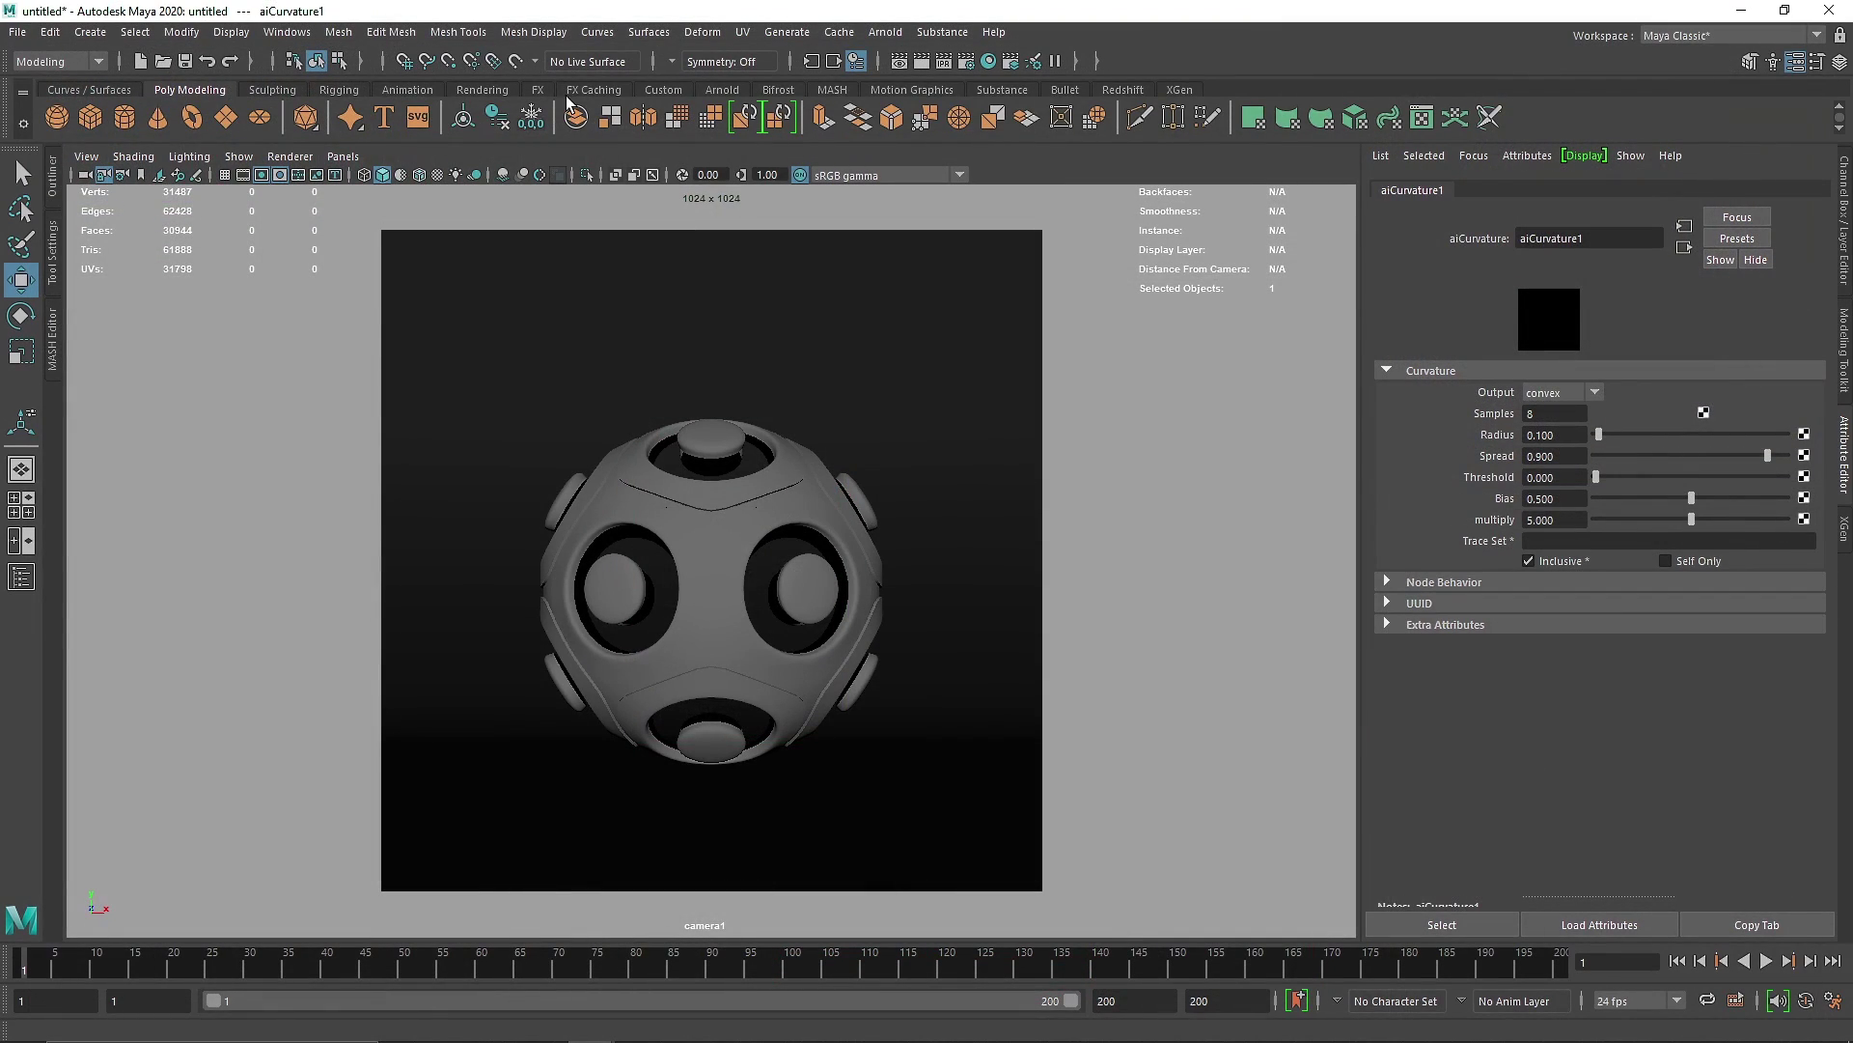
# Run an Arnold render of the camera view to check the mixed material on the sphere, and stop it.
pyautogui.click(616, 92)
pyautogui.click(714, 91)
pyautogui.click(729, 117)
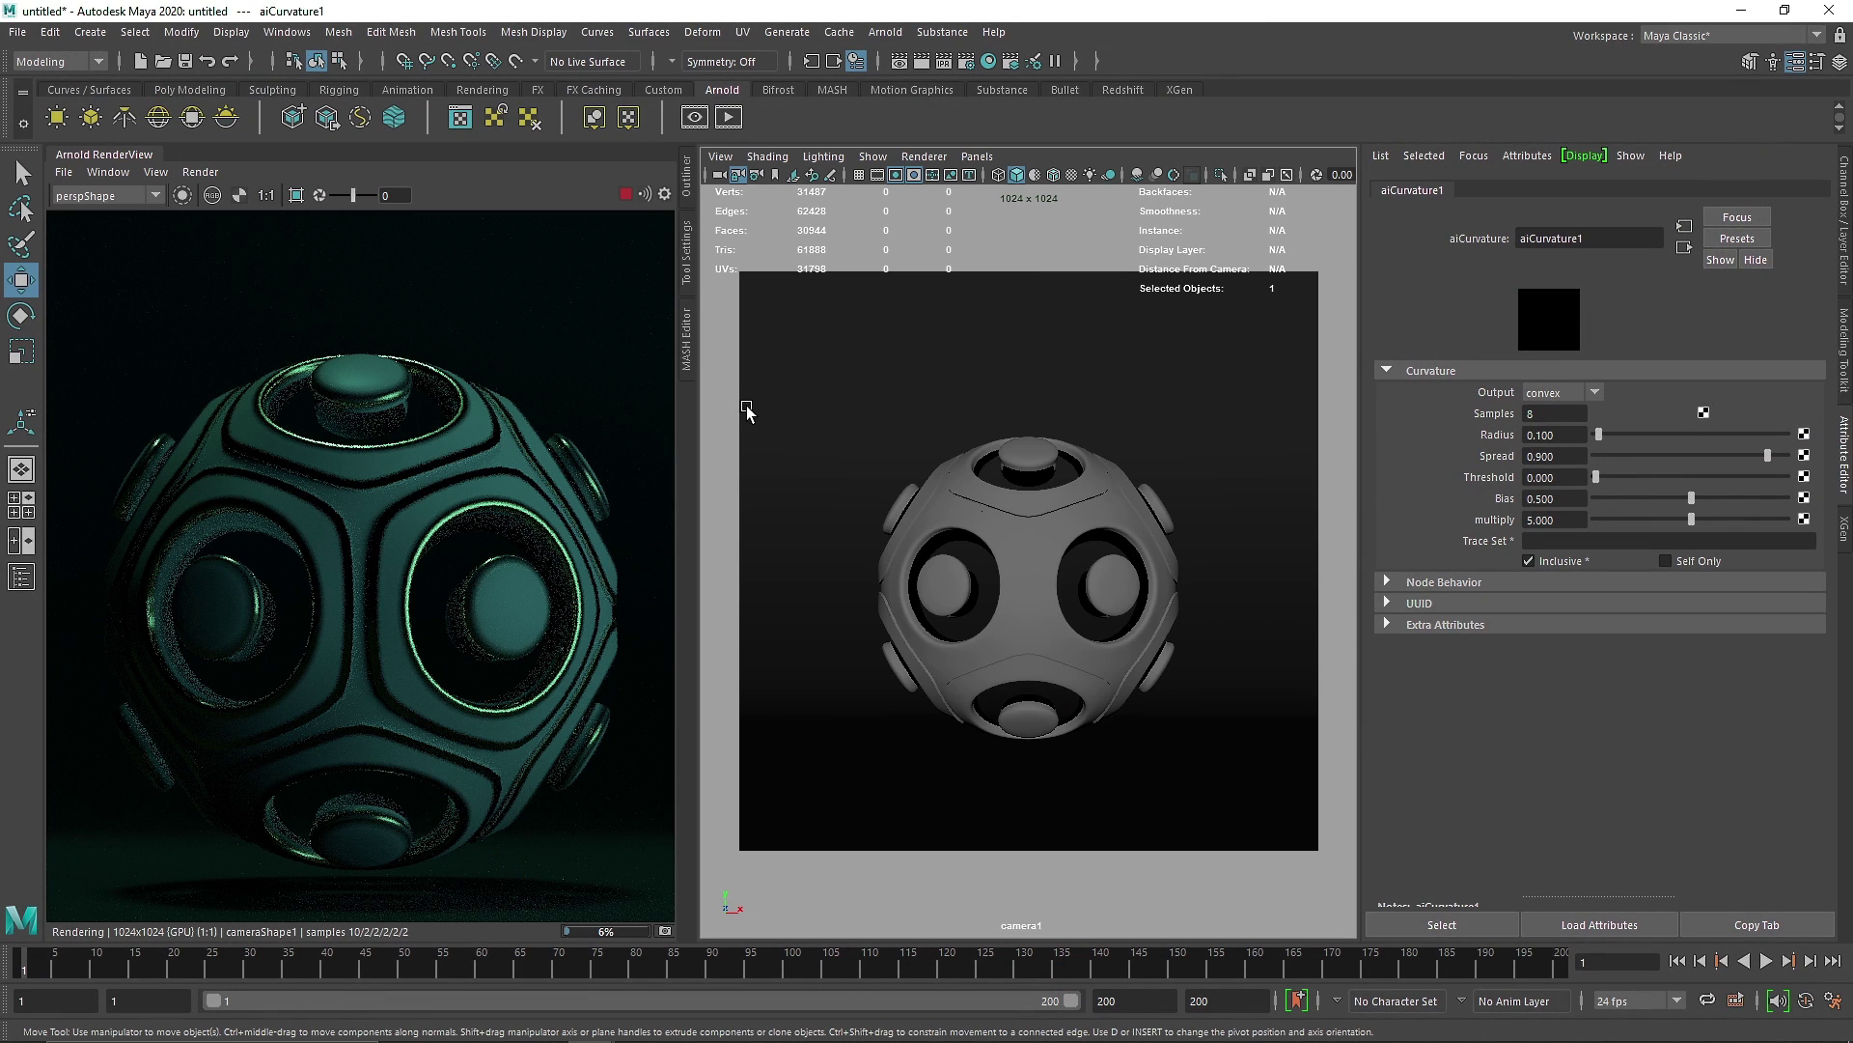
pyautogui.scroll(-2, 490, 388)
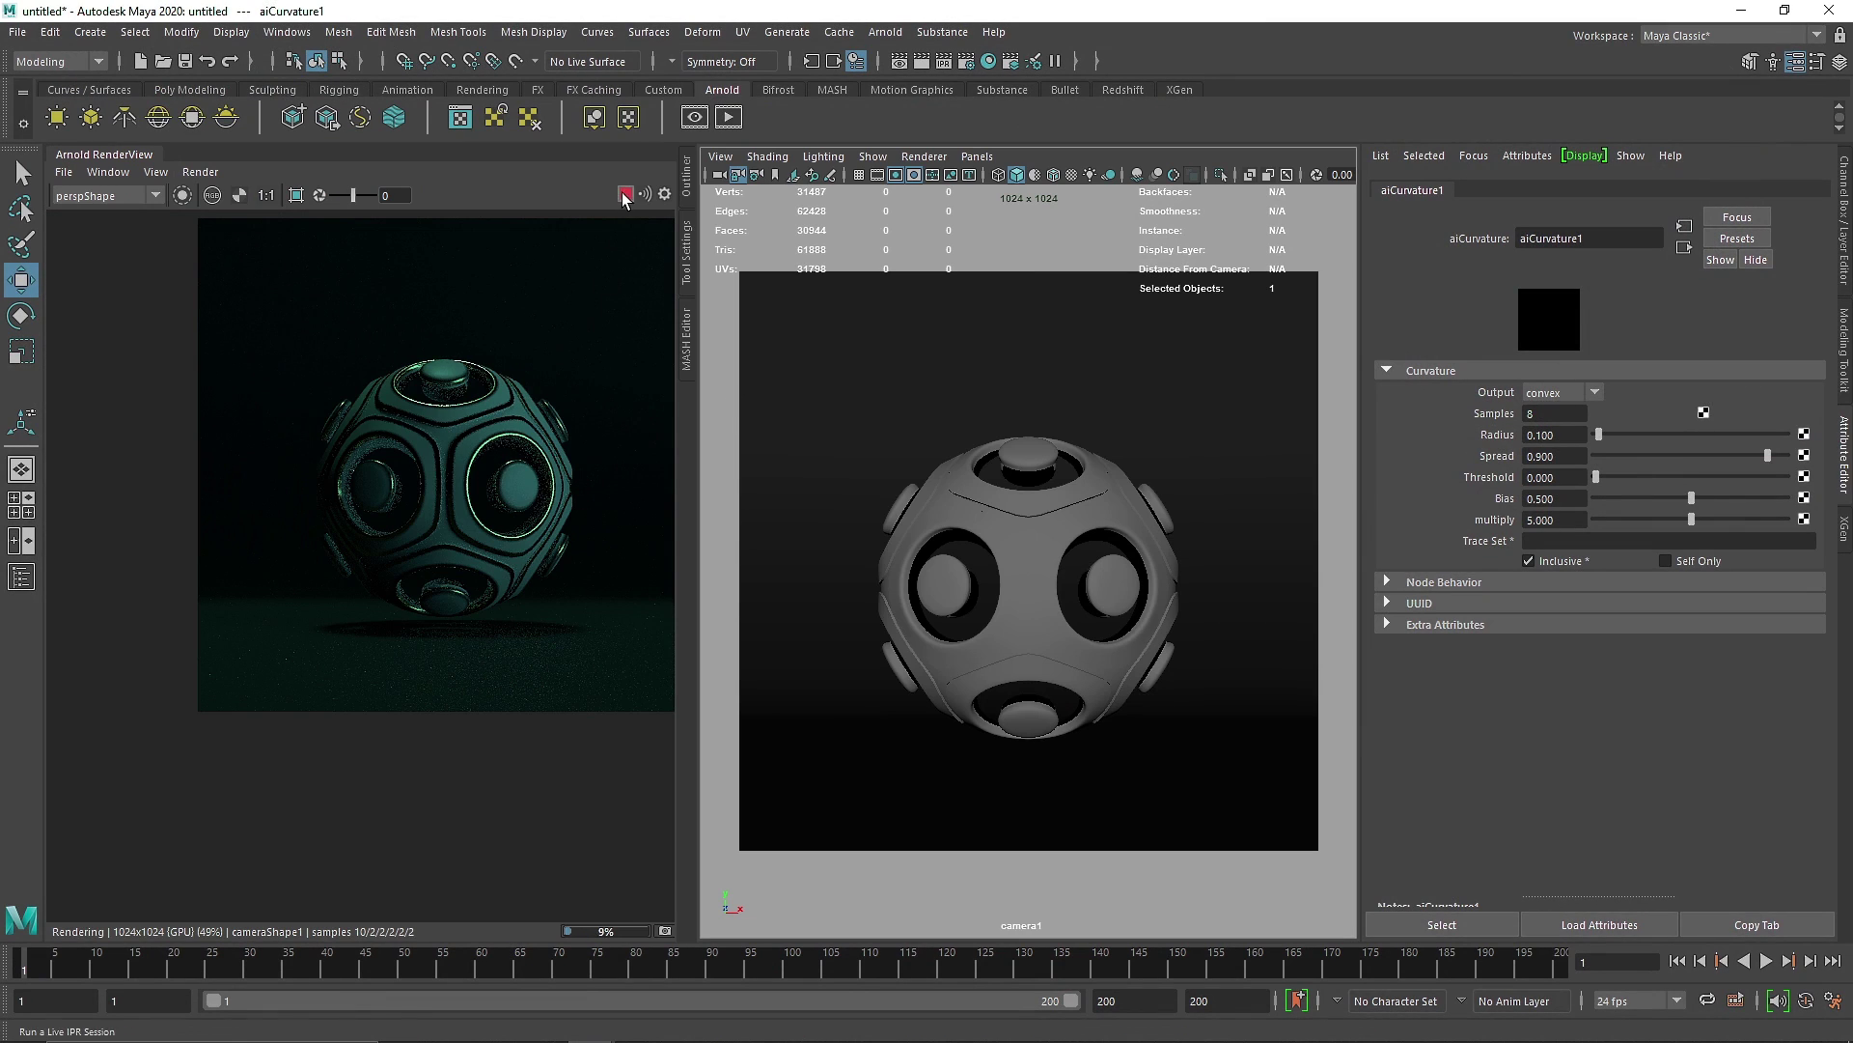
pyautogui.click(626, 194)
# Set the HDRI skydome light's exposure to 2.
pyautogui.click(531, 361)
pyautogui.moveTo(700, 311); pyautogui.dragTo(782, 294)
pyautogui.click(769, 178)
pyautogui.click(710, 293)
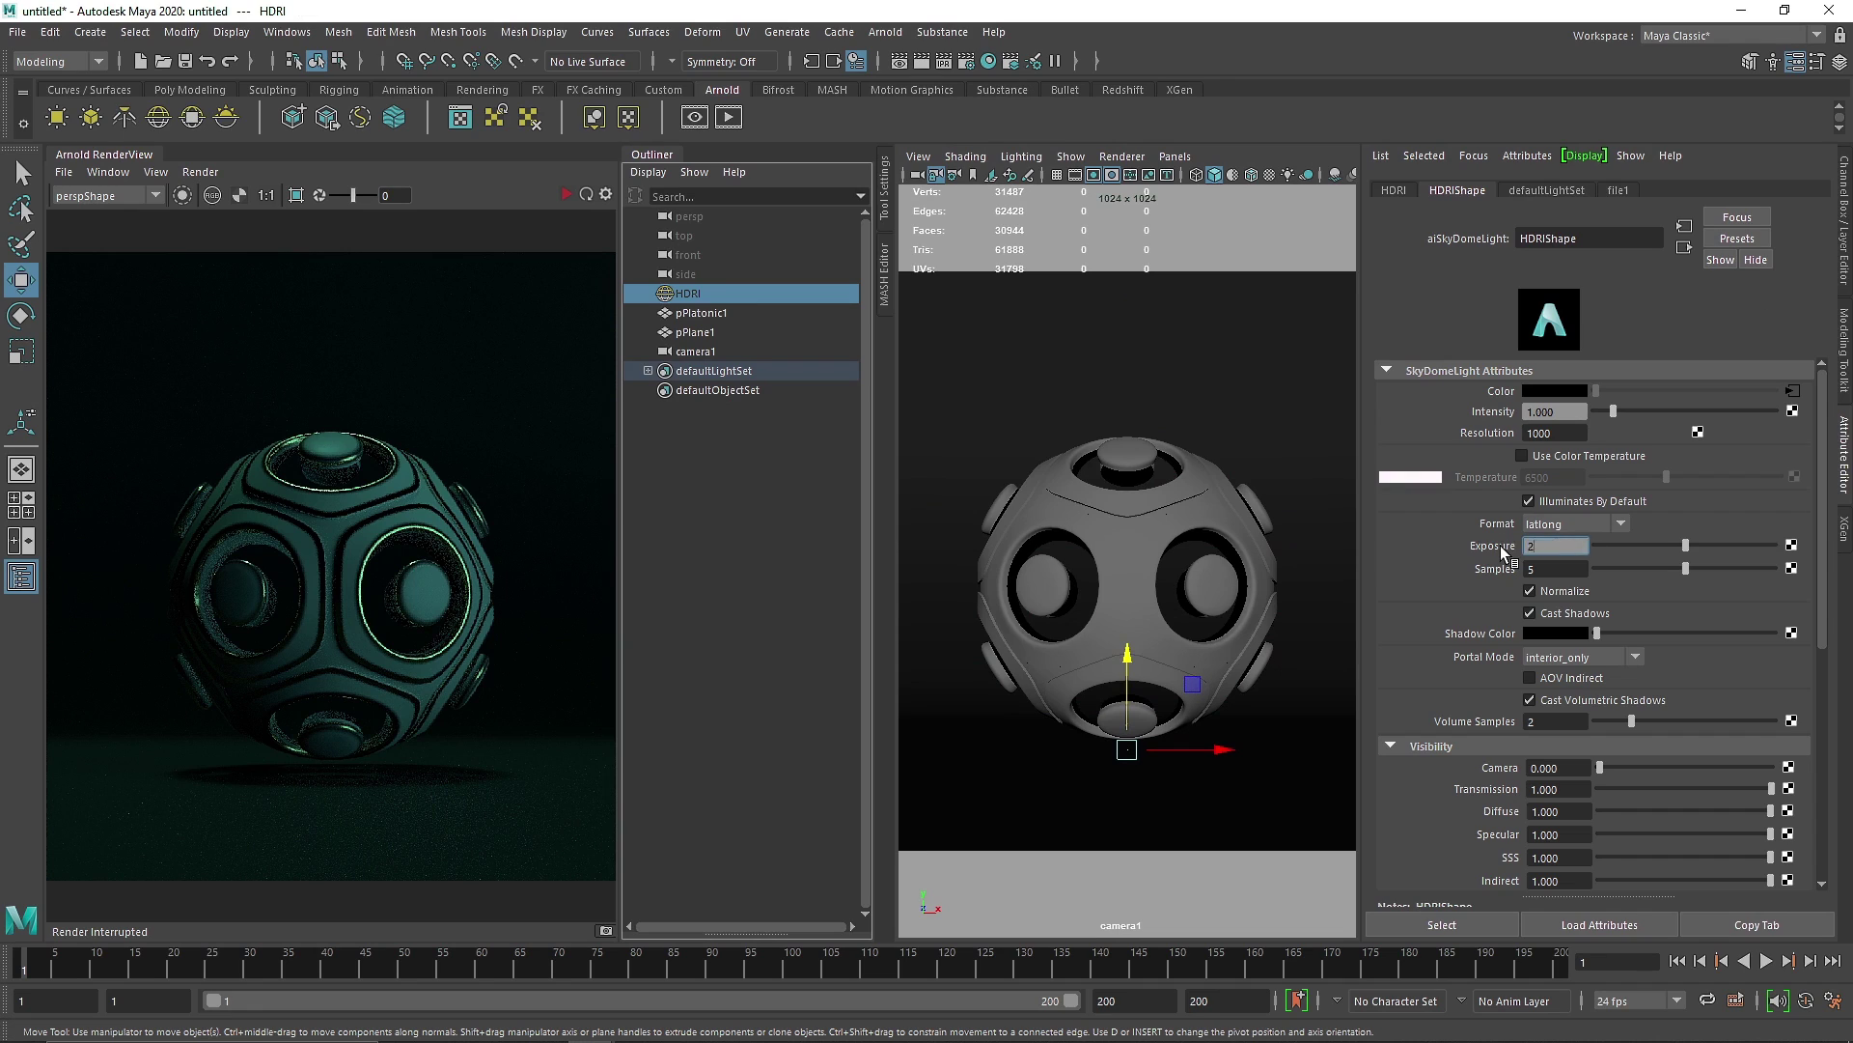
pyautogui.write('2')
pyautogui.press('Return')
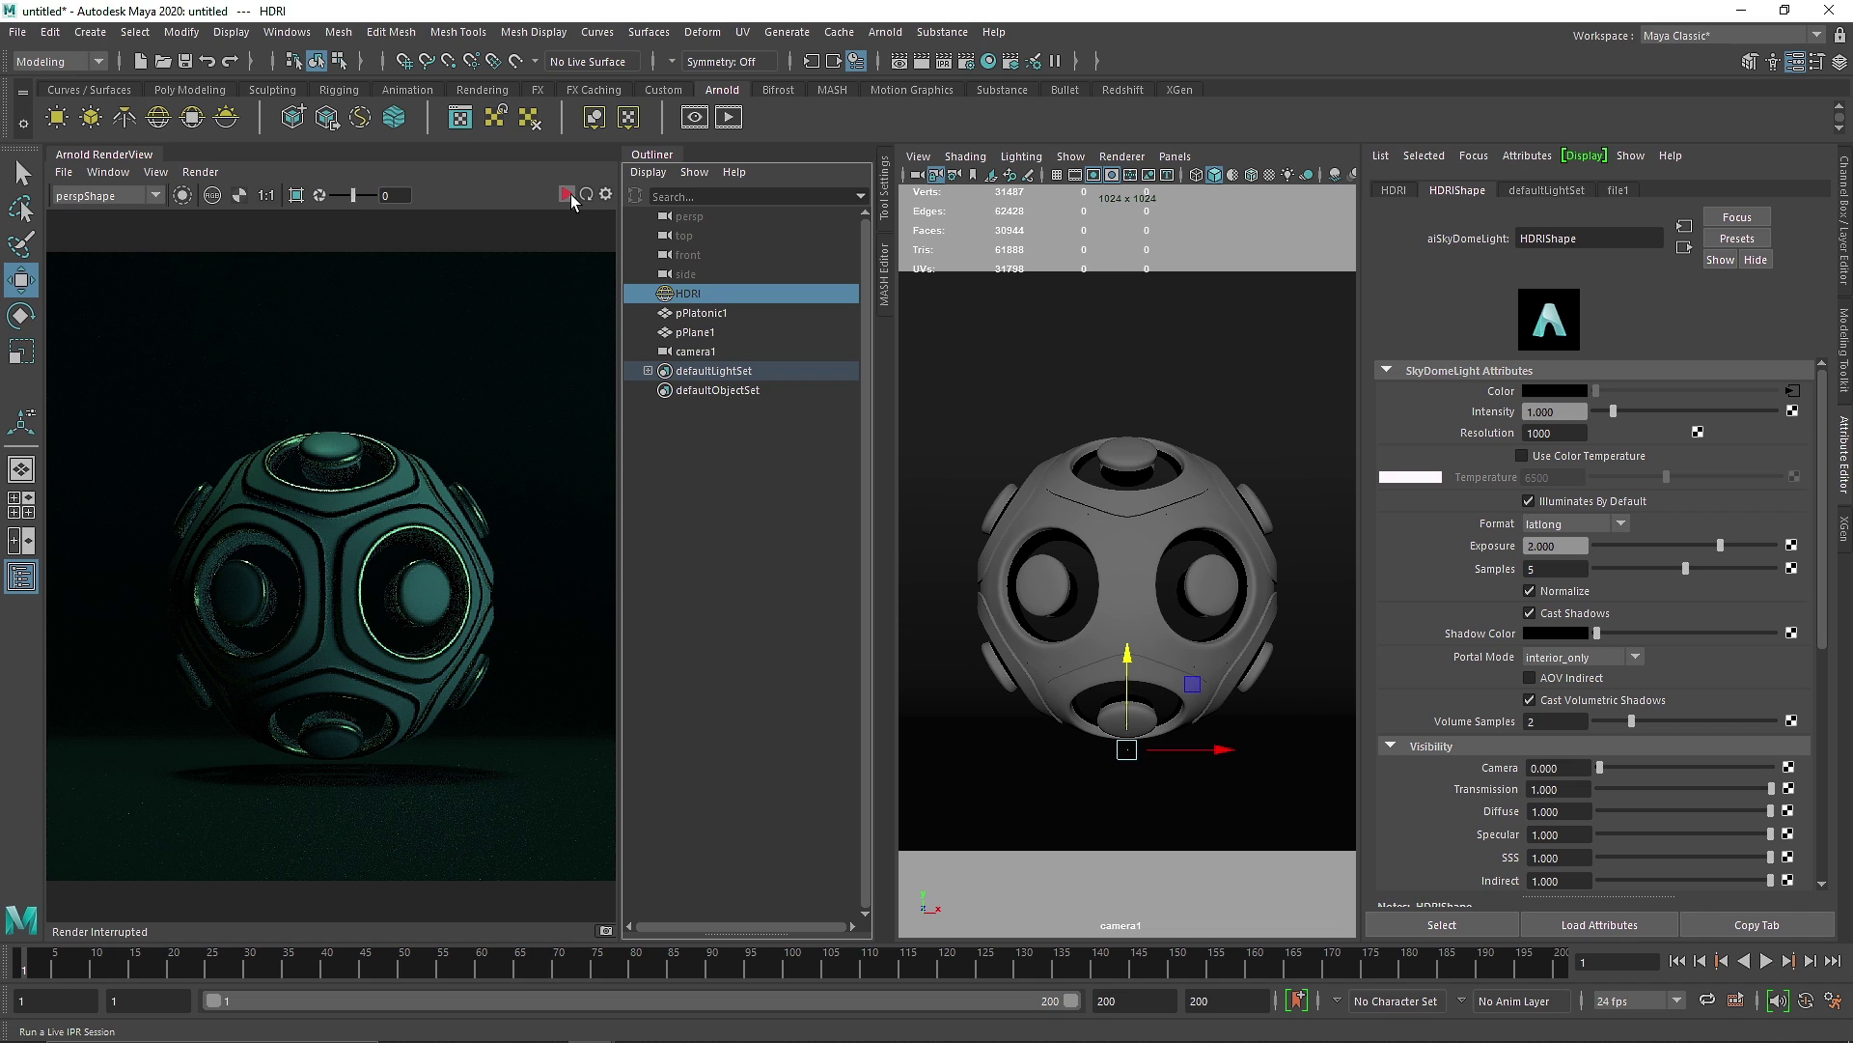
# Hide the object list, rerun the Arnold render to check the lighting, and stop it.
pyautogui.click(641, 156)
pyautogui.click(714, 192)
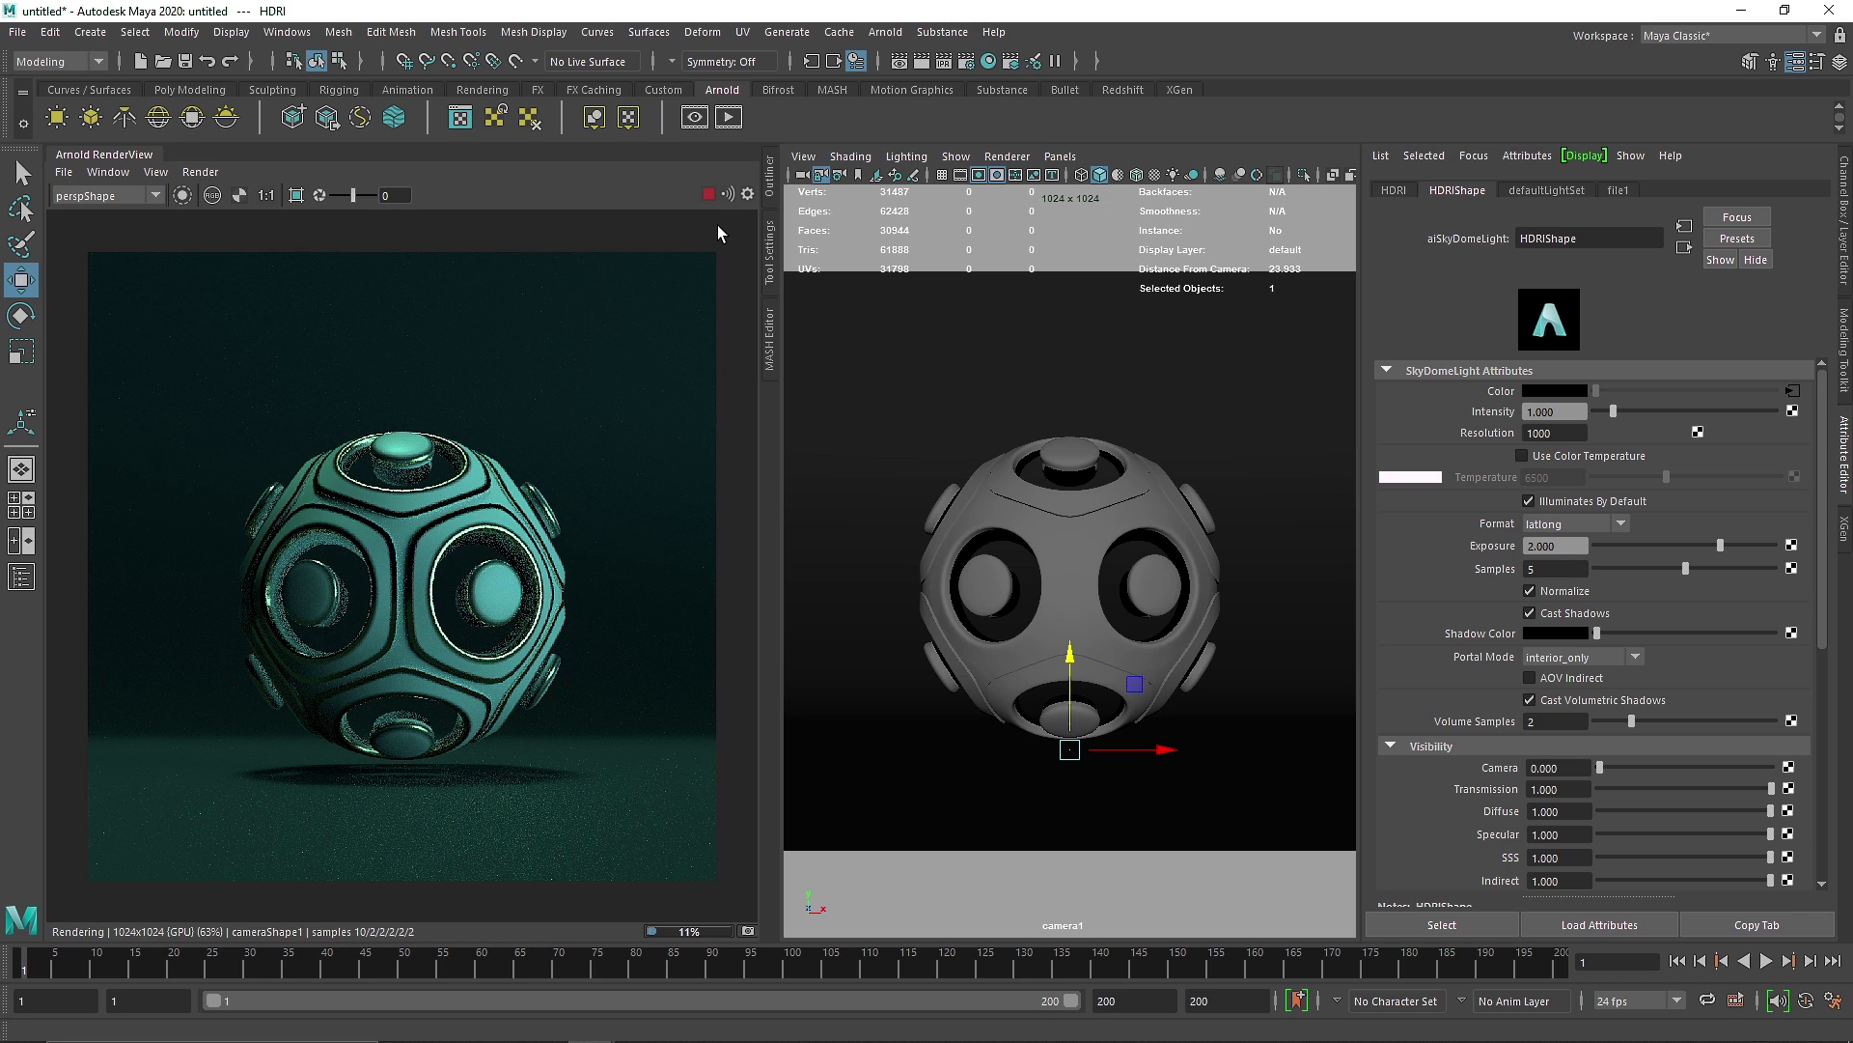
pyautogui.click(708, 194)
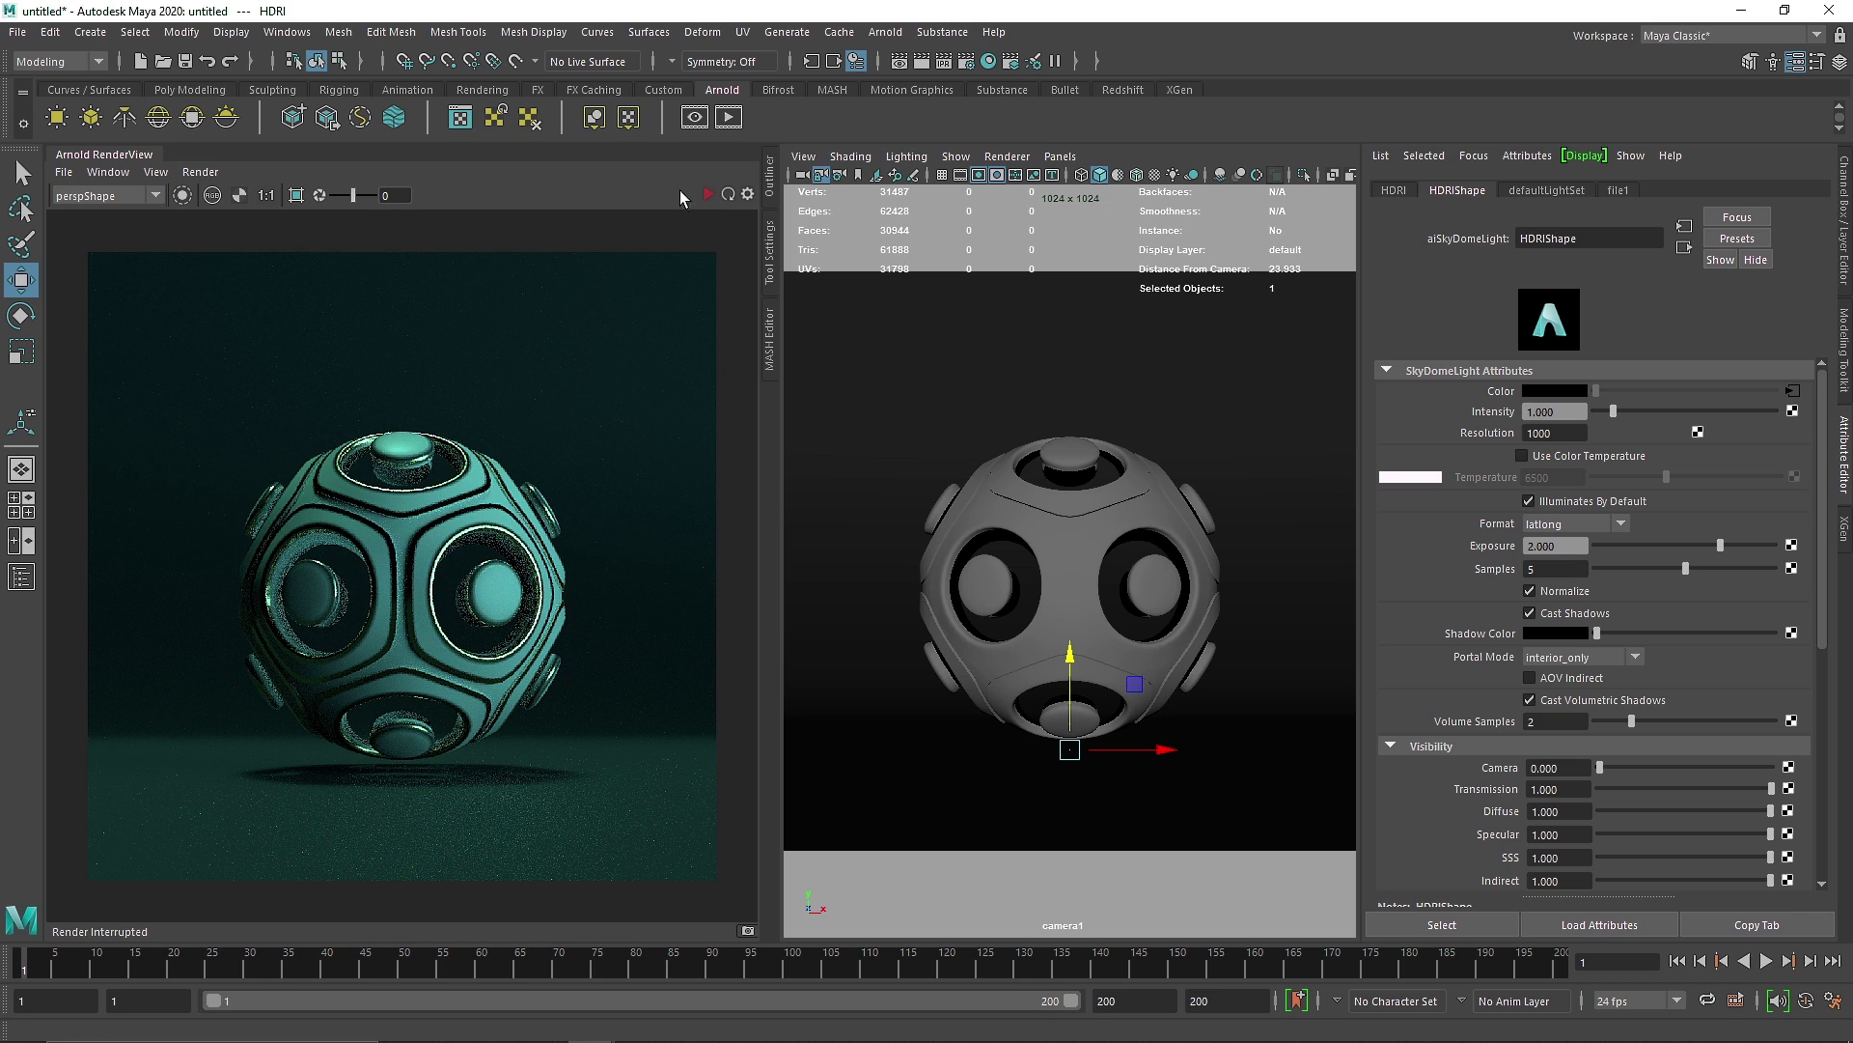
# Create a polygon sphere and raise it 2 units in Y to the centre of the perforated shell.
pyautogui.click(196, 90)
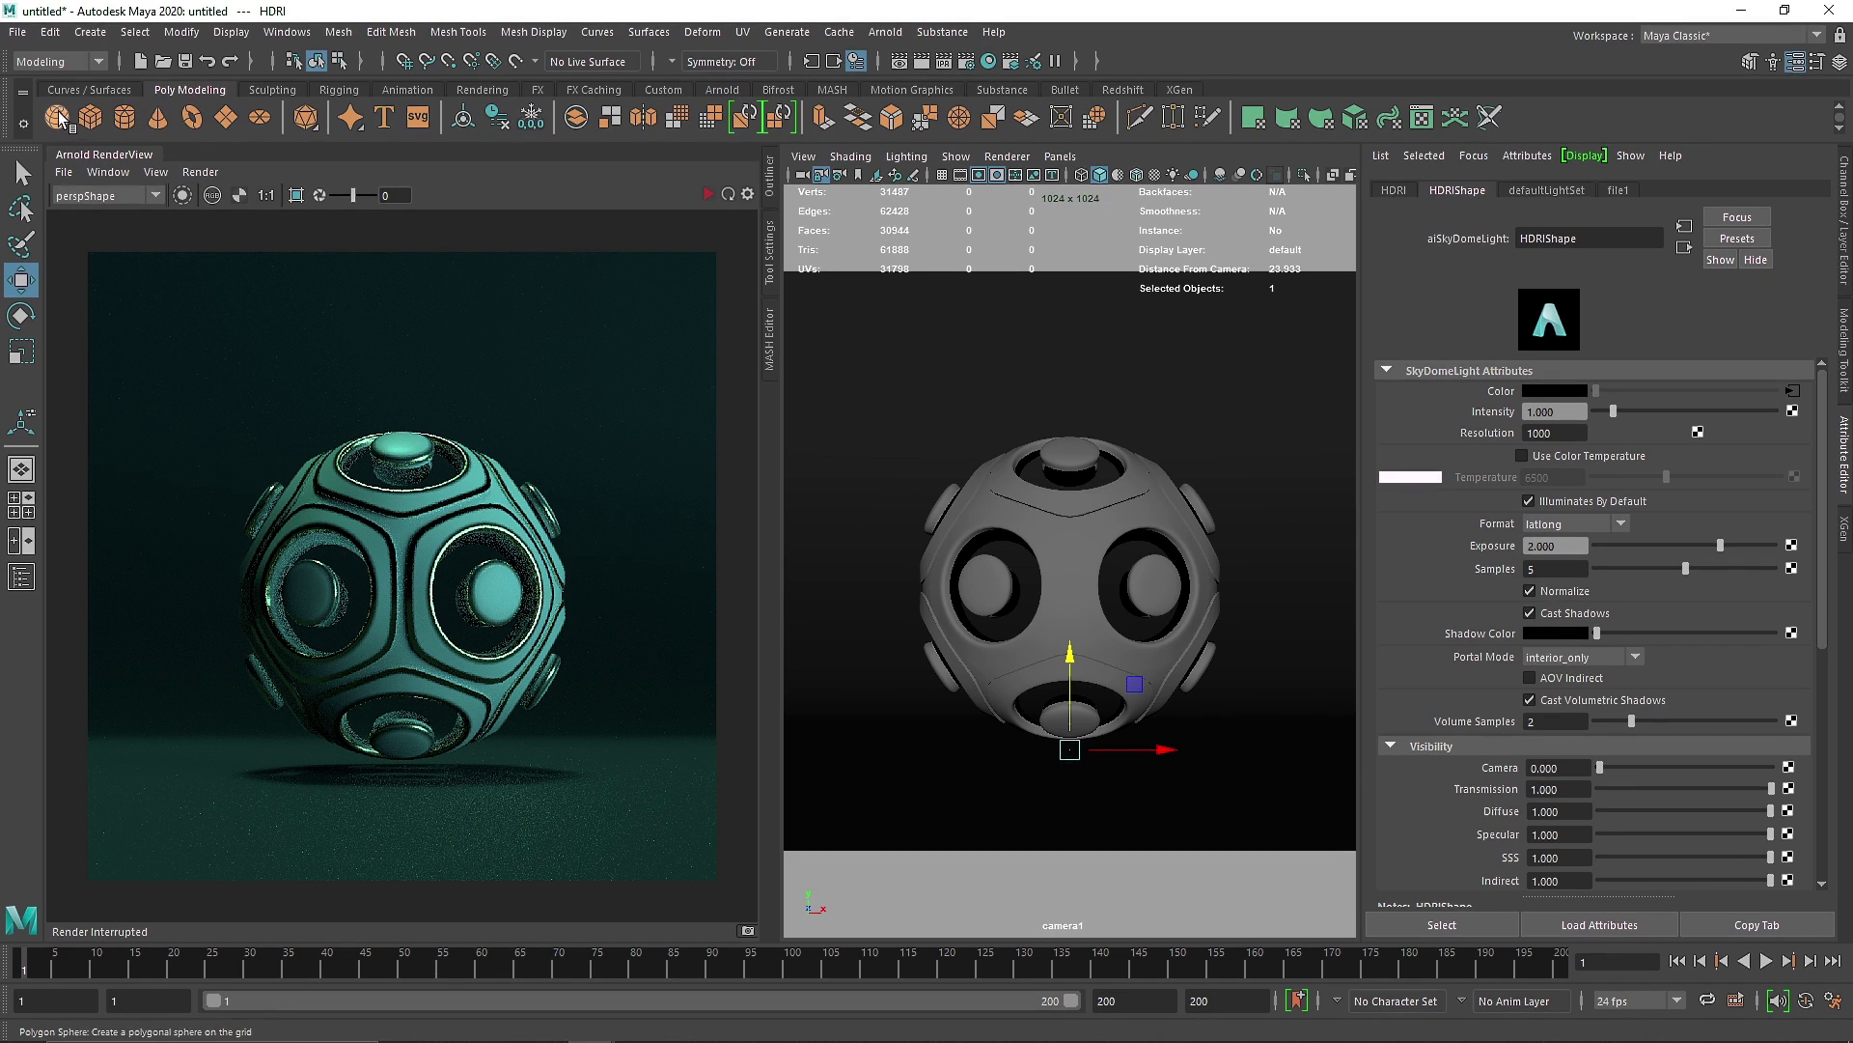
pyautogui.click(1028, 690)
pyautogui.press('space')
pyautogui.press('space')
pyautogui.scroll(5, 1086, 676)
pyautogui.moveTo(1070, 479); pyautogui.dragTo(1072, 330)
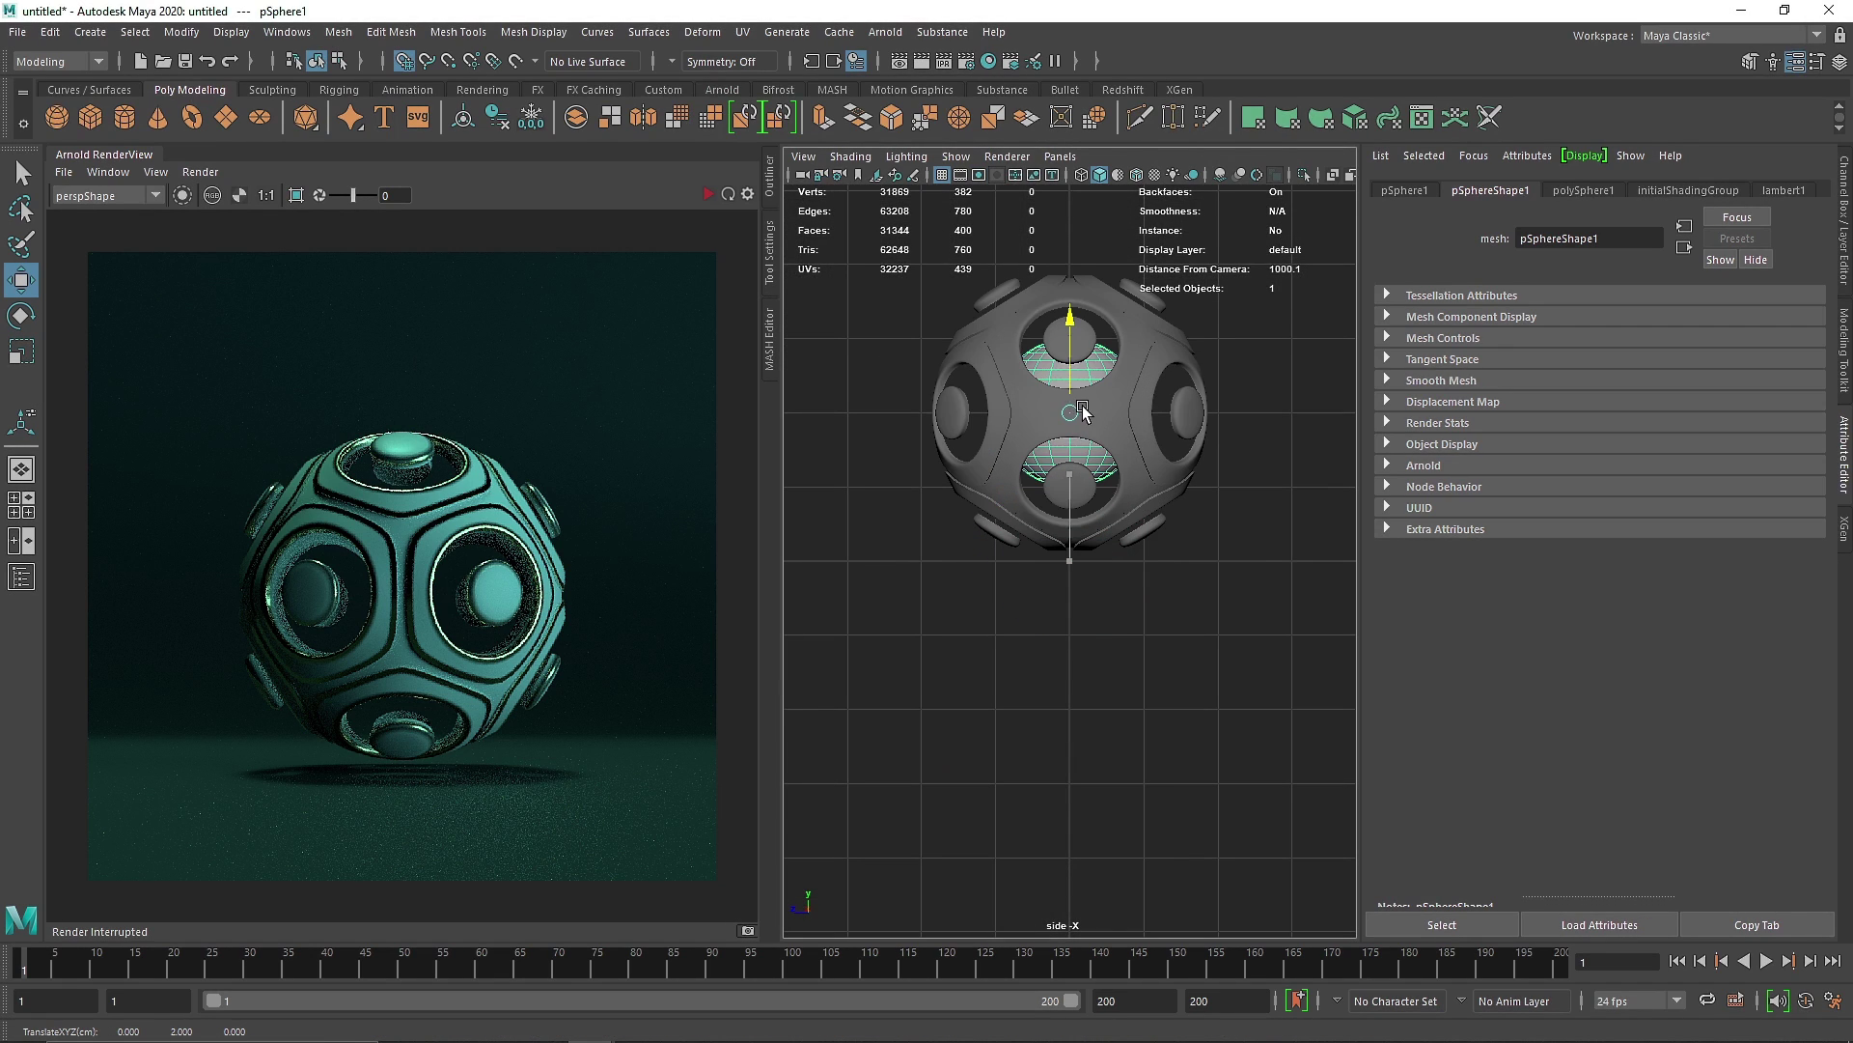
pyautogui.press('space')
pyautogui.press('space')
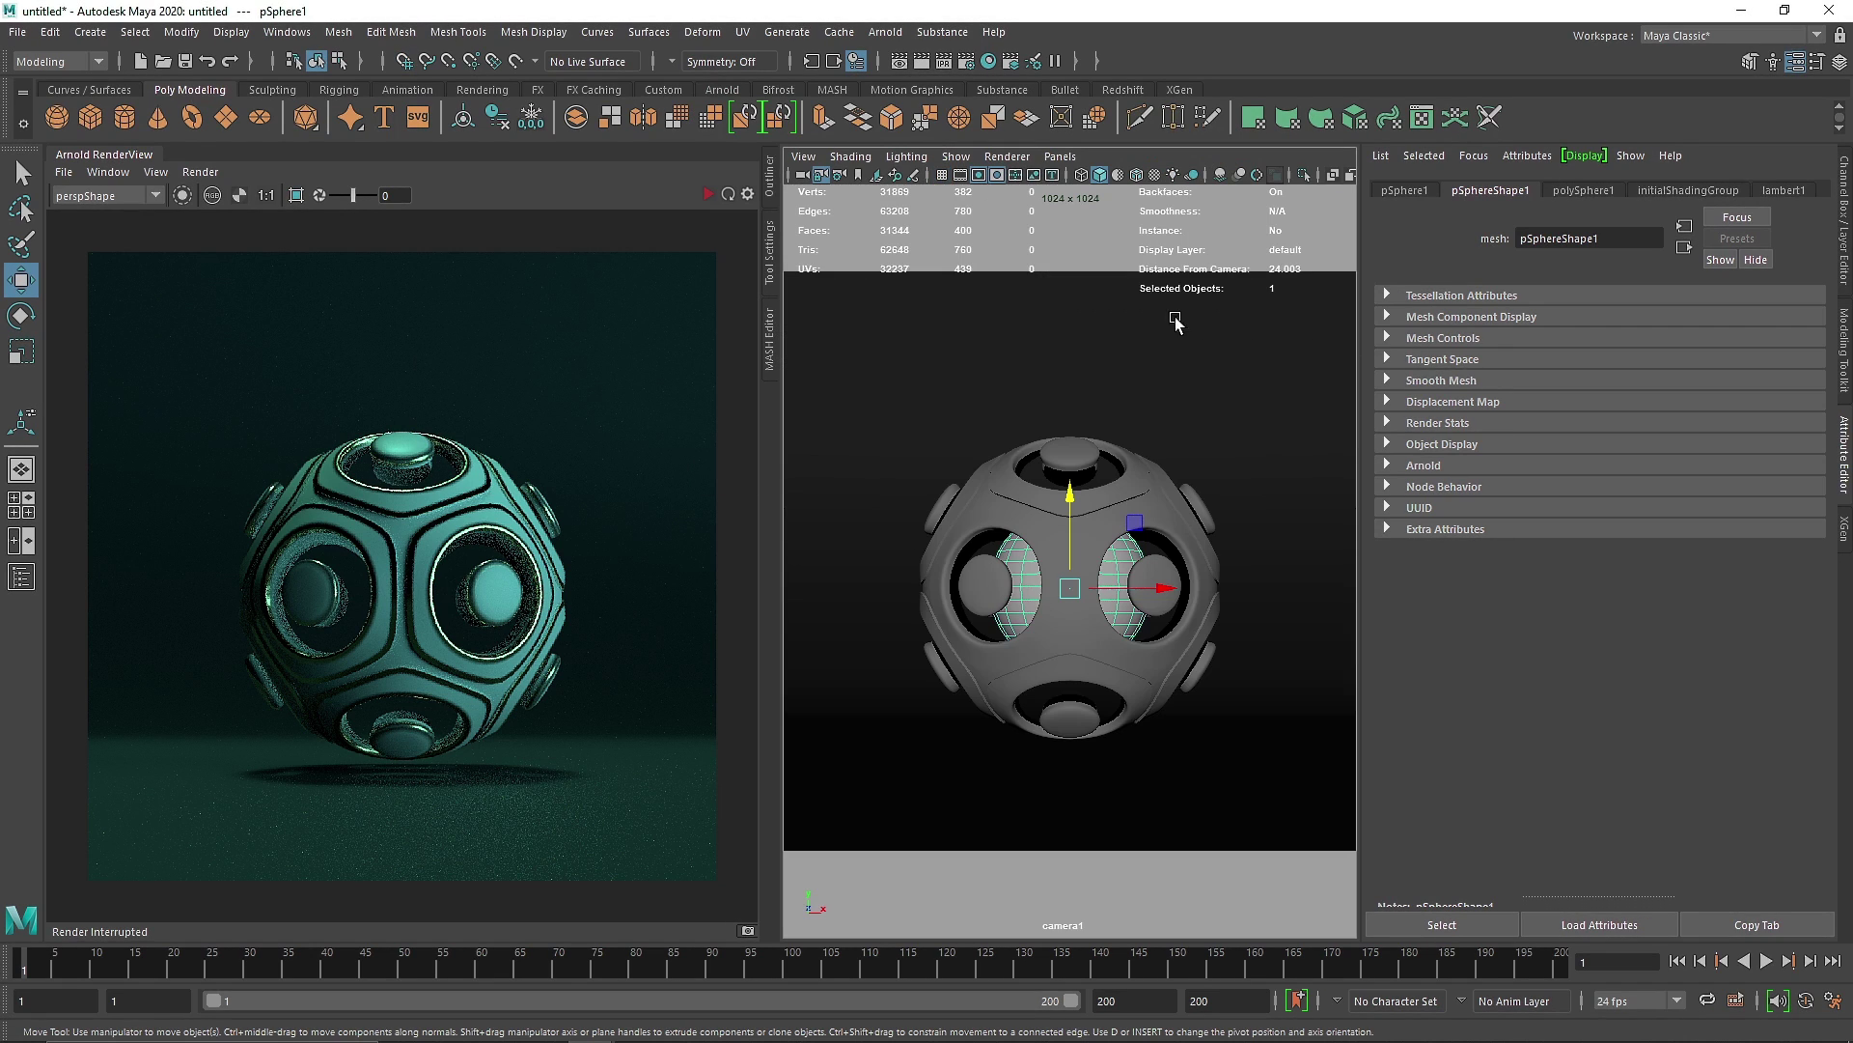
# Smooth-preview the inner sphere and assign it a new aiStandardSurface material.
pyautogui.press('3')
pyautogui.rightClick(1022, 591)
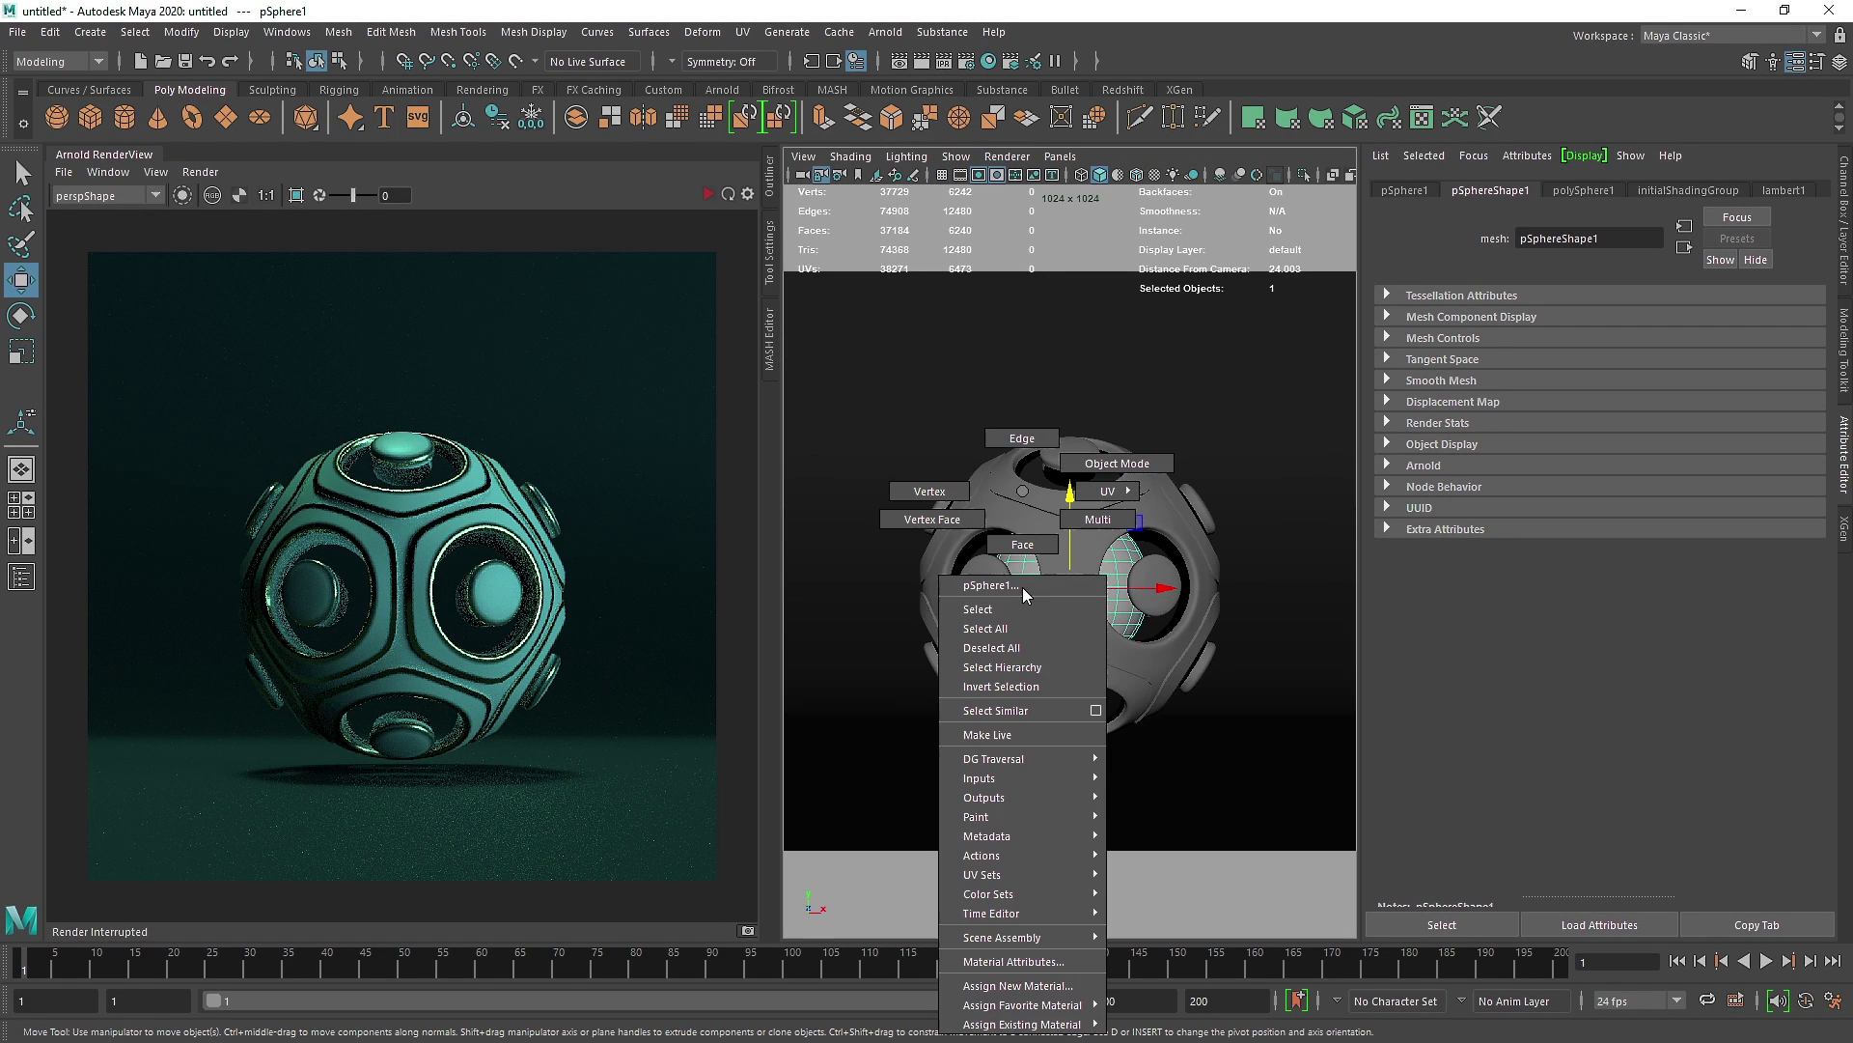
pyautogui.click(1014, 975)
pyautogui.click(788, 436)
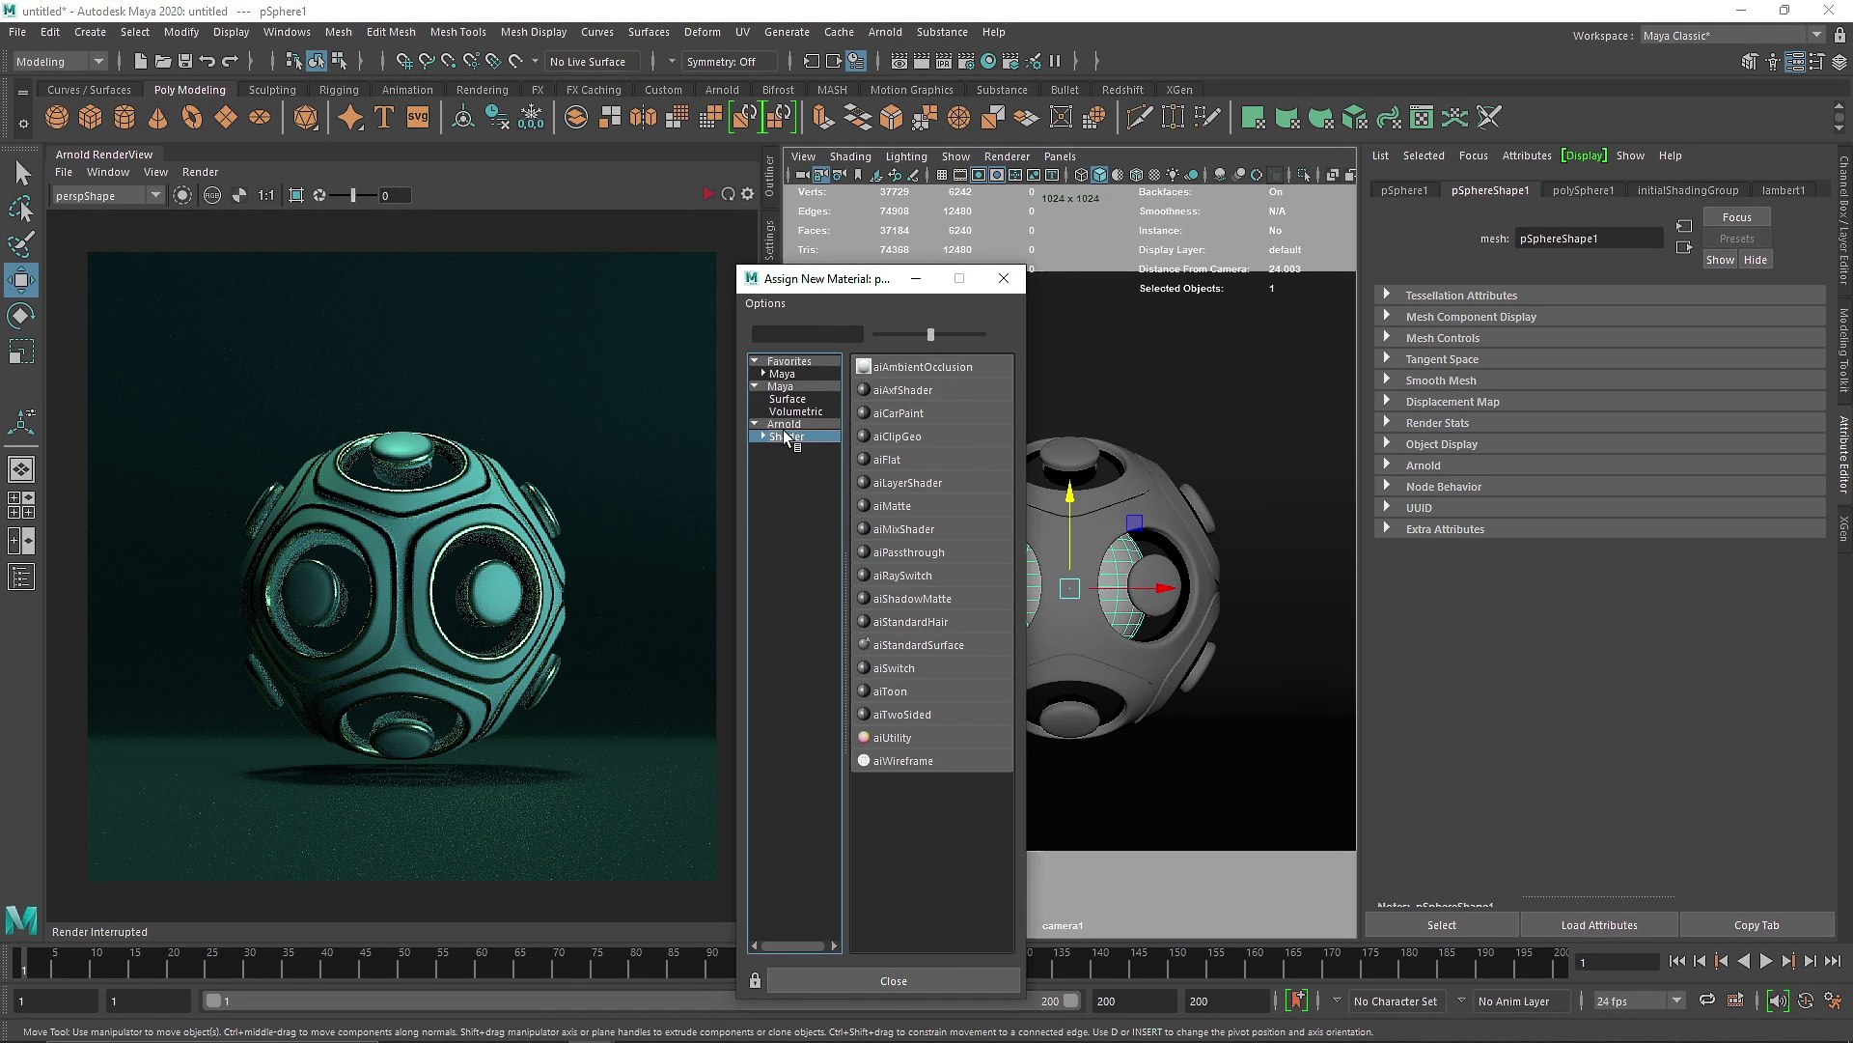
pyautogui.click(924, 641)
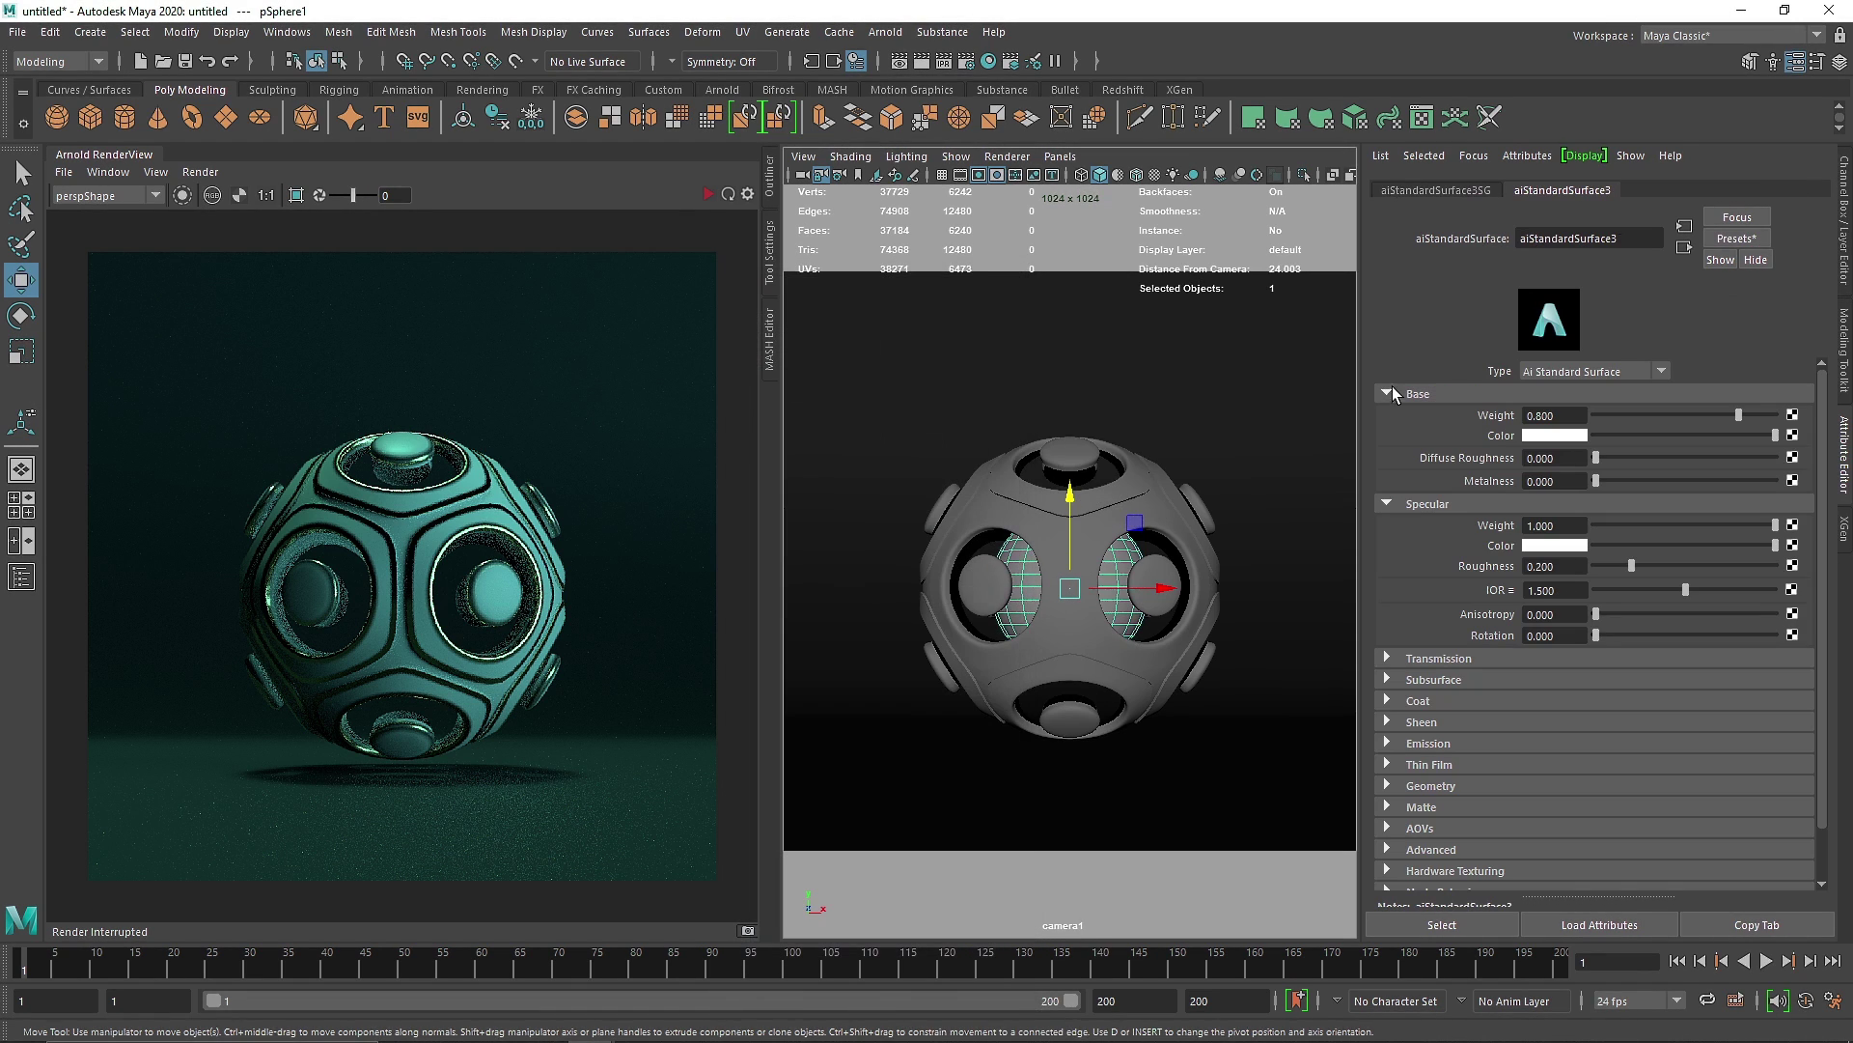
# Apply a glass preset to the inner sphere's material, with specular roughness 0 and IOR 1.52.
pyautogui.click(1736, 238)
pyautogui.moveTo(1664, 583)
pyautogui.click(1526, 581)
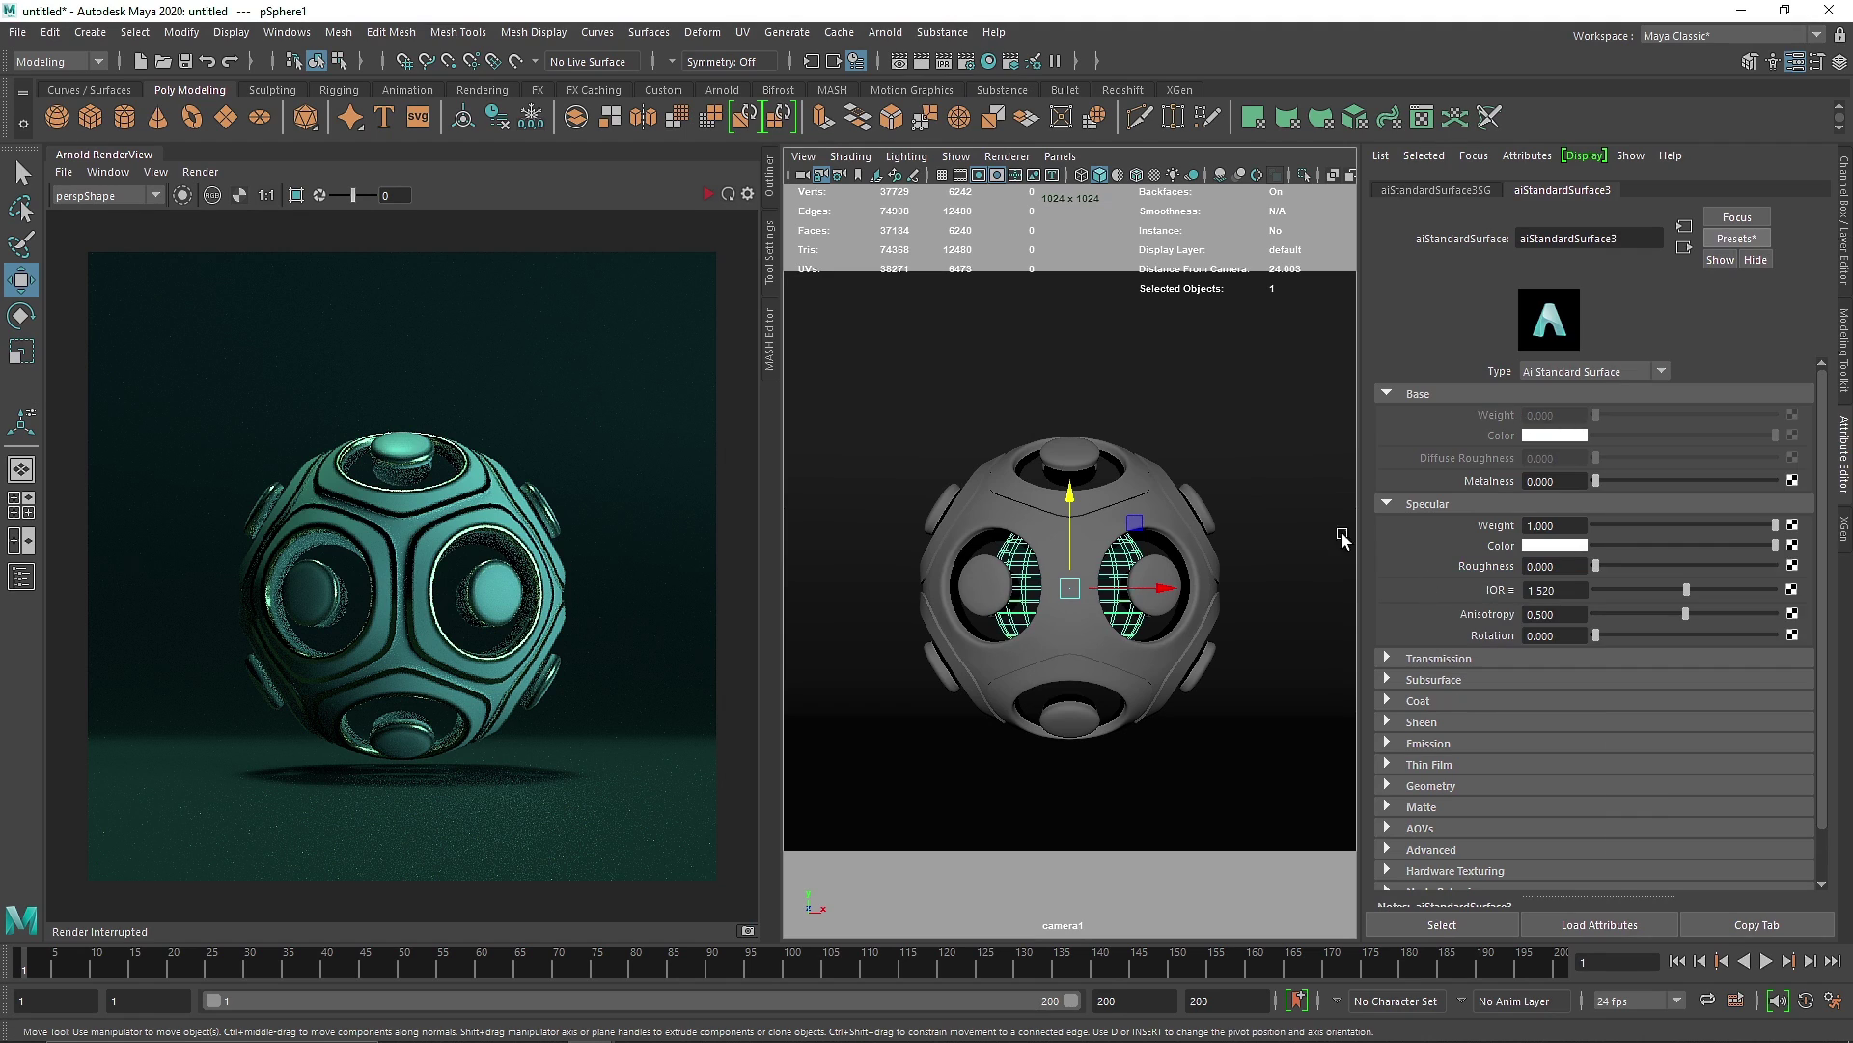
# Turn off Opaque in the inner sphere's Arnold shape attributes.
pyautogui.click(1254, 439)
pyautogui.click(1117, 573)
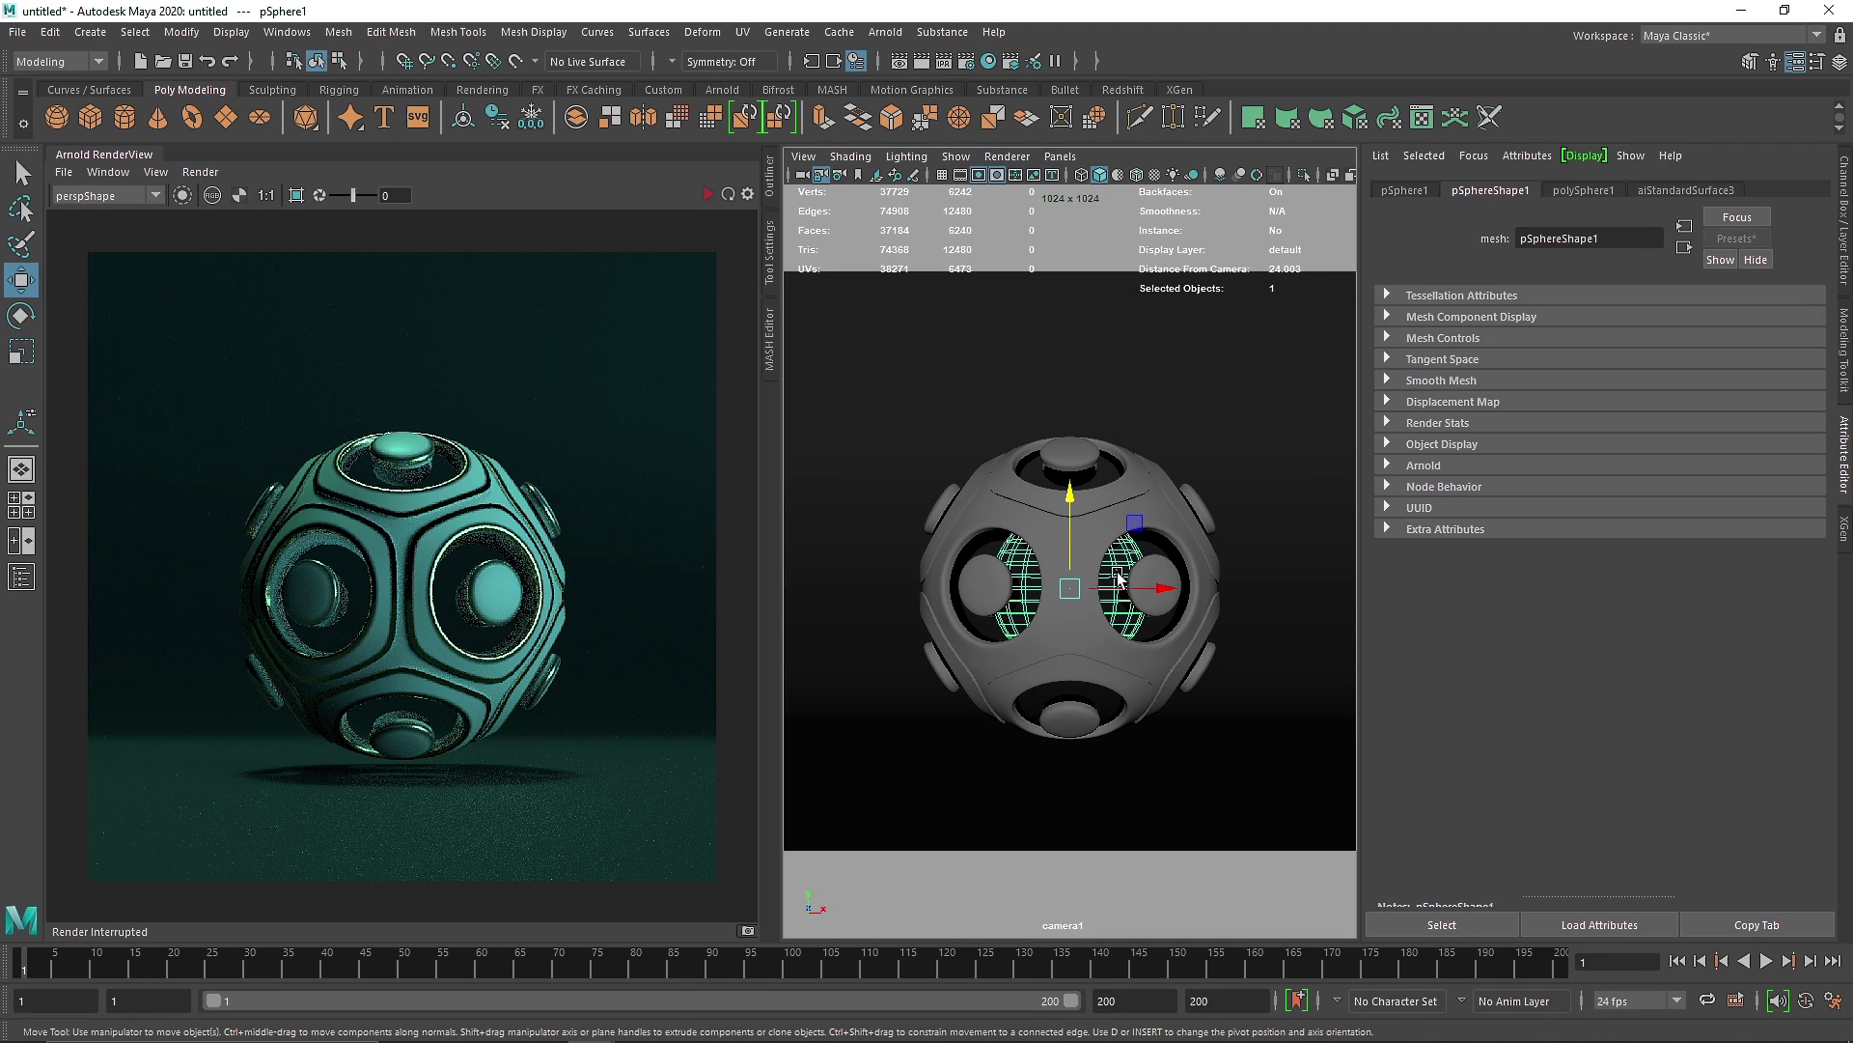
pyautogui.click(1444, 466)
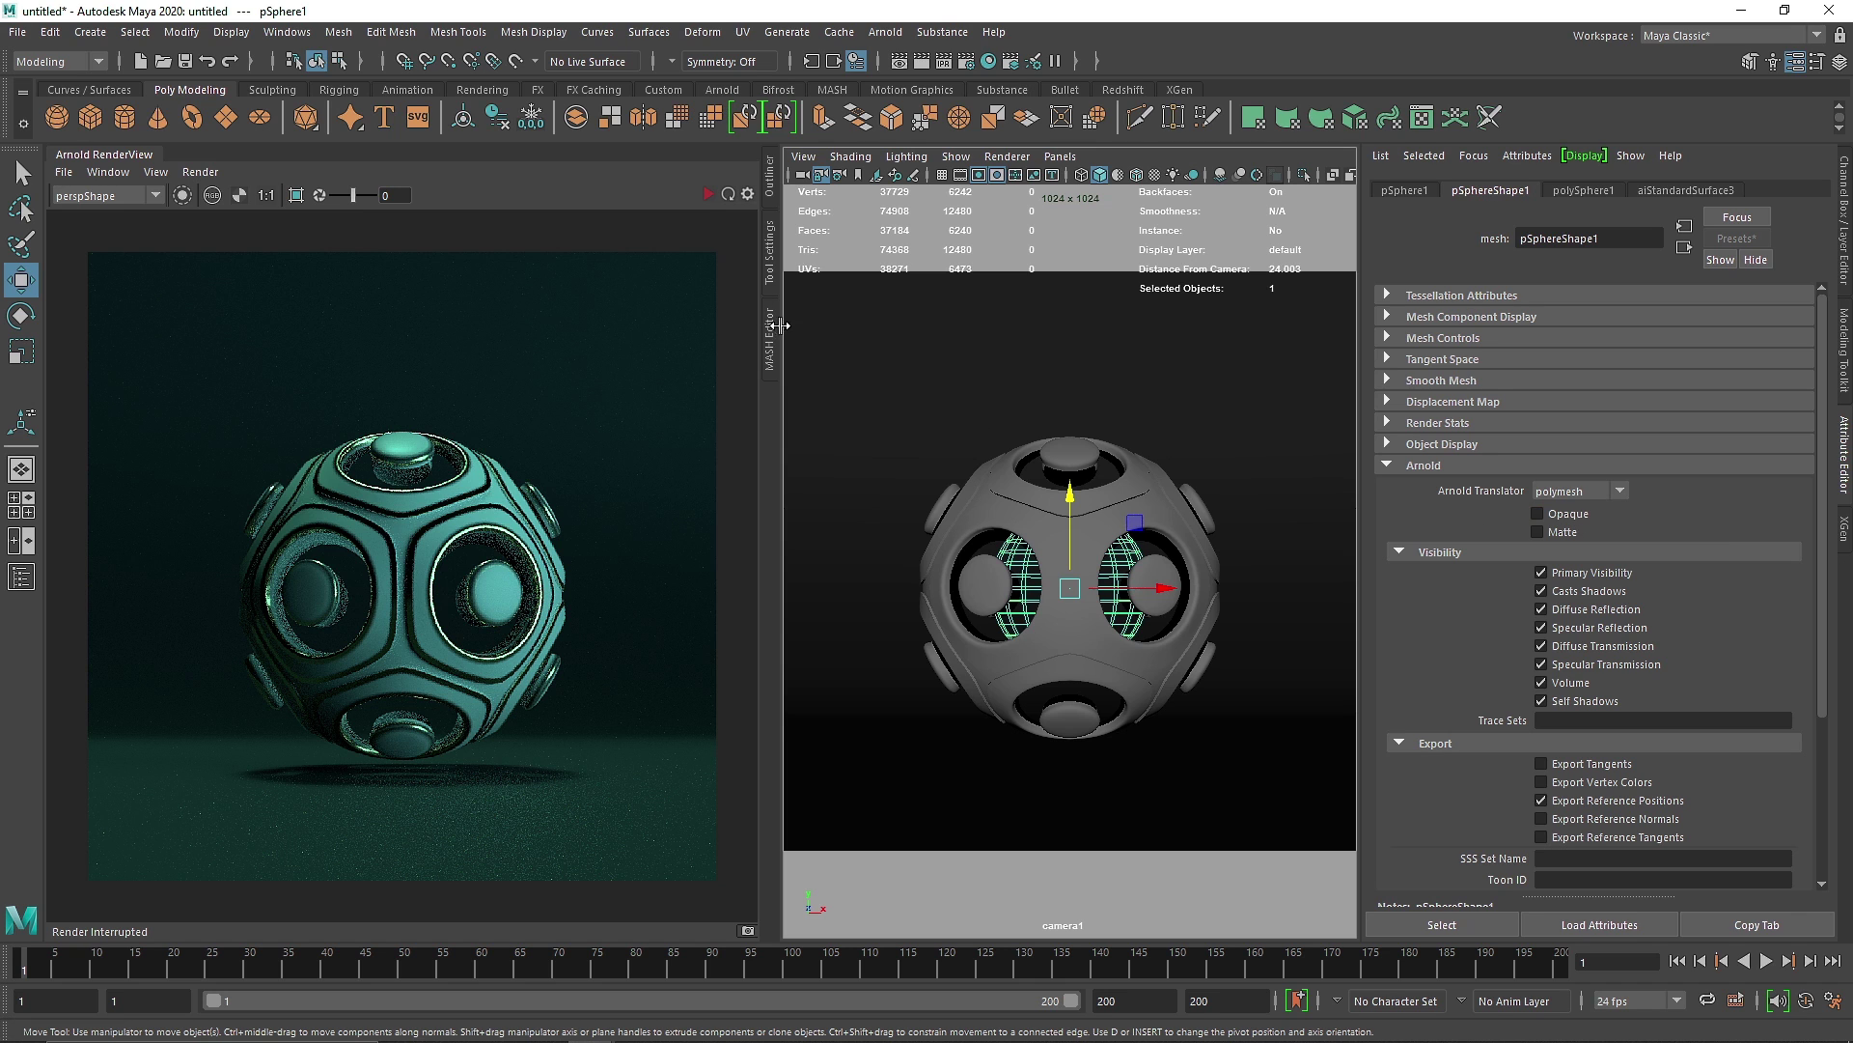
# Rerun the Arnold render, examine the glass sphere through the shell's openings, and stop the render.
pyautogui.click(708, 197)
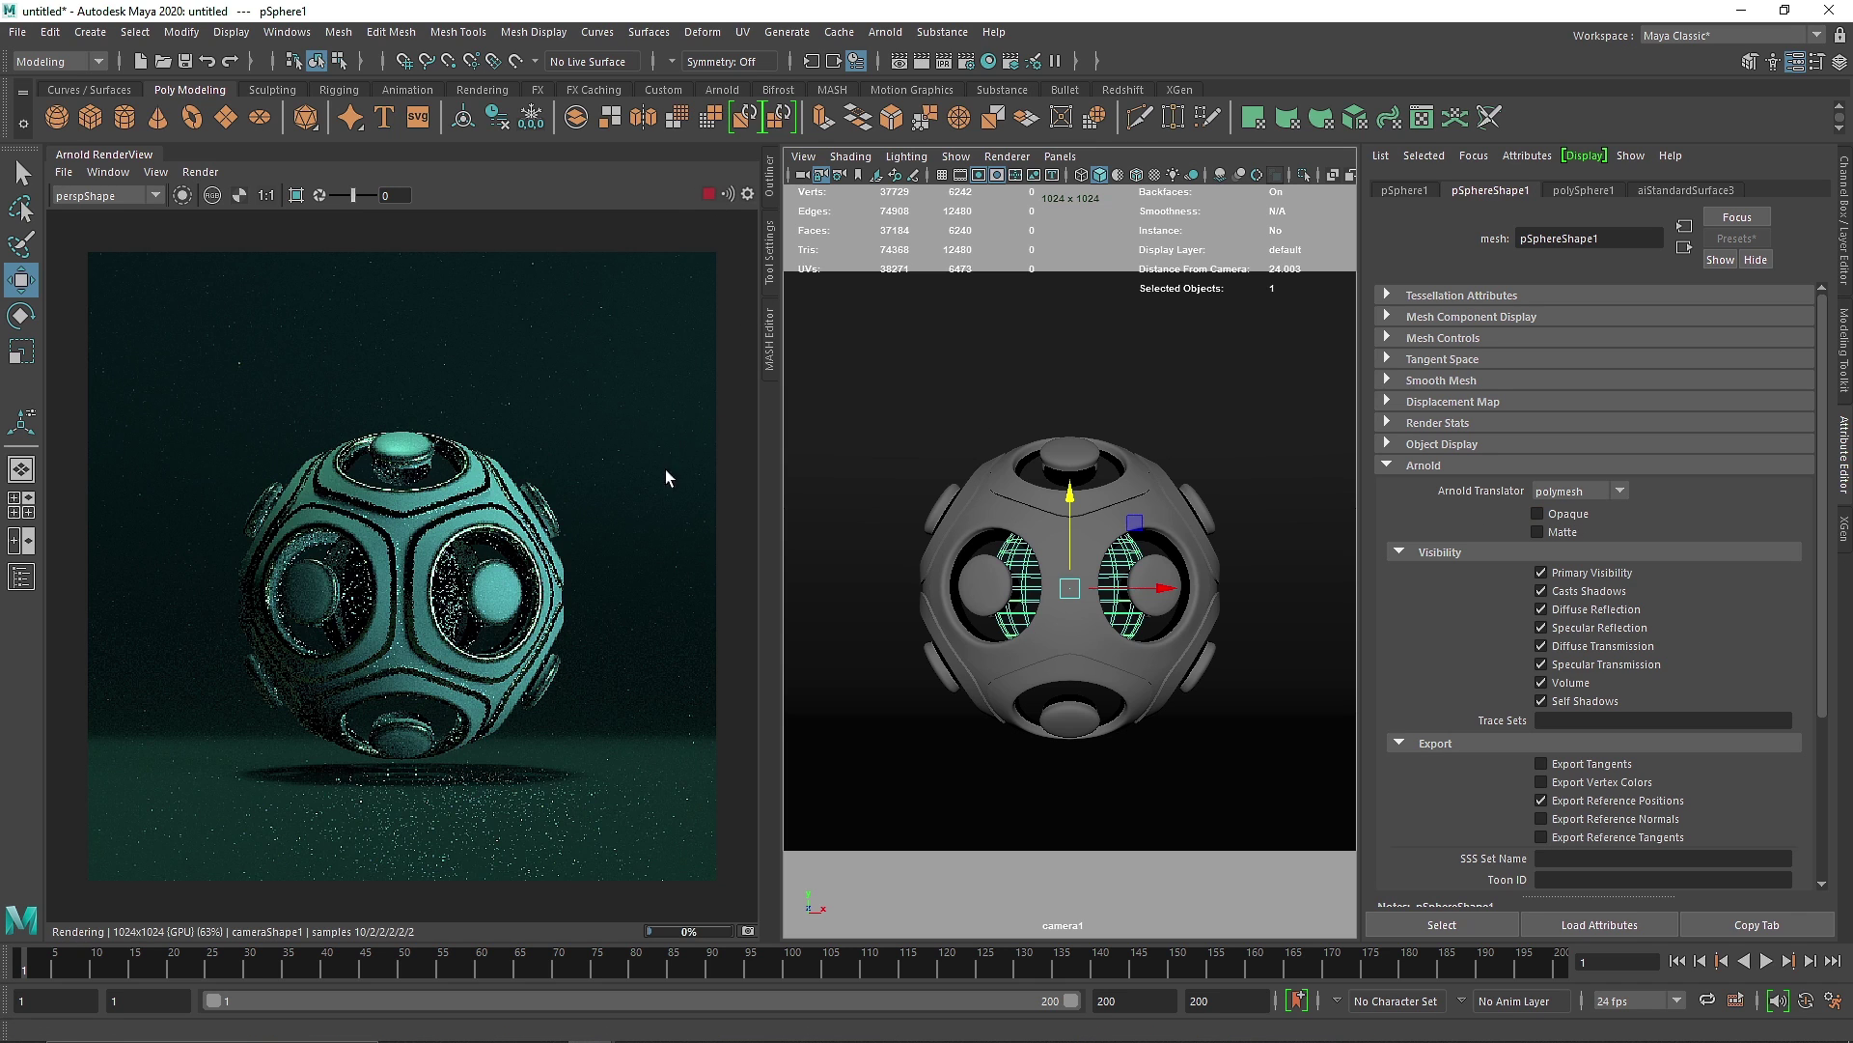
pyautogui.scroll(3, 386, 526)
pyautogui.scroll(2, 299, 524)
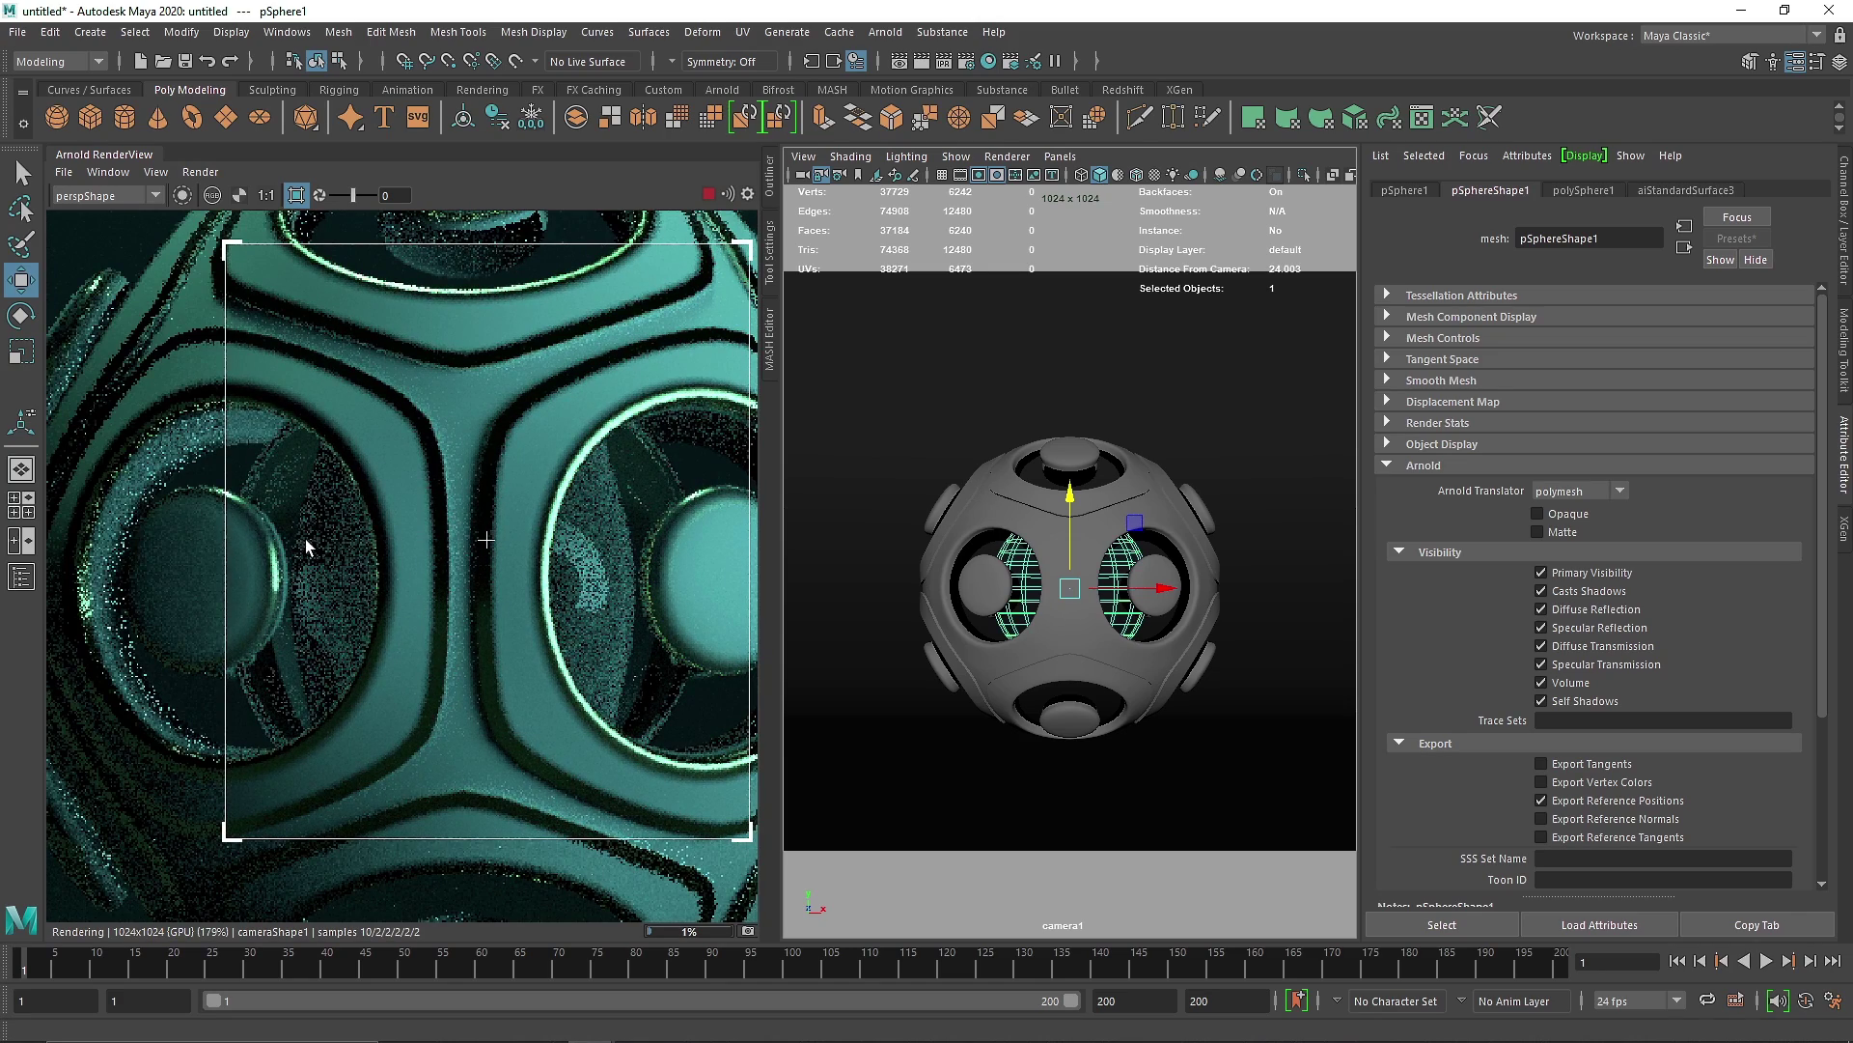
pyautogui.scroll(-3, 359, 478)
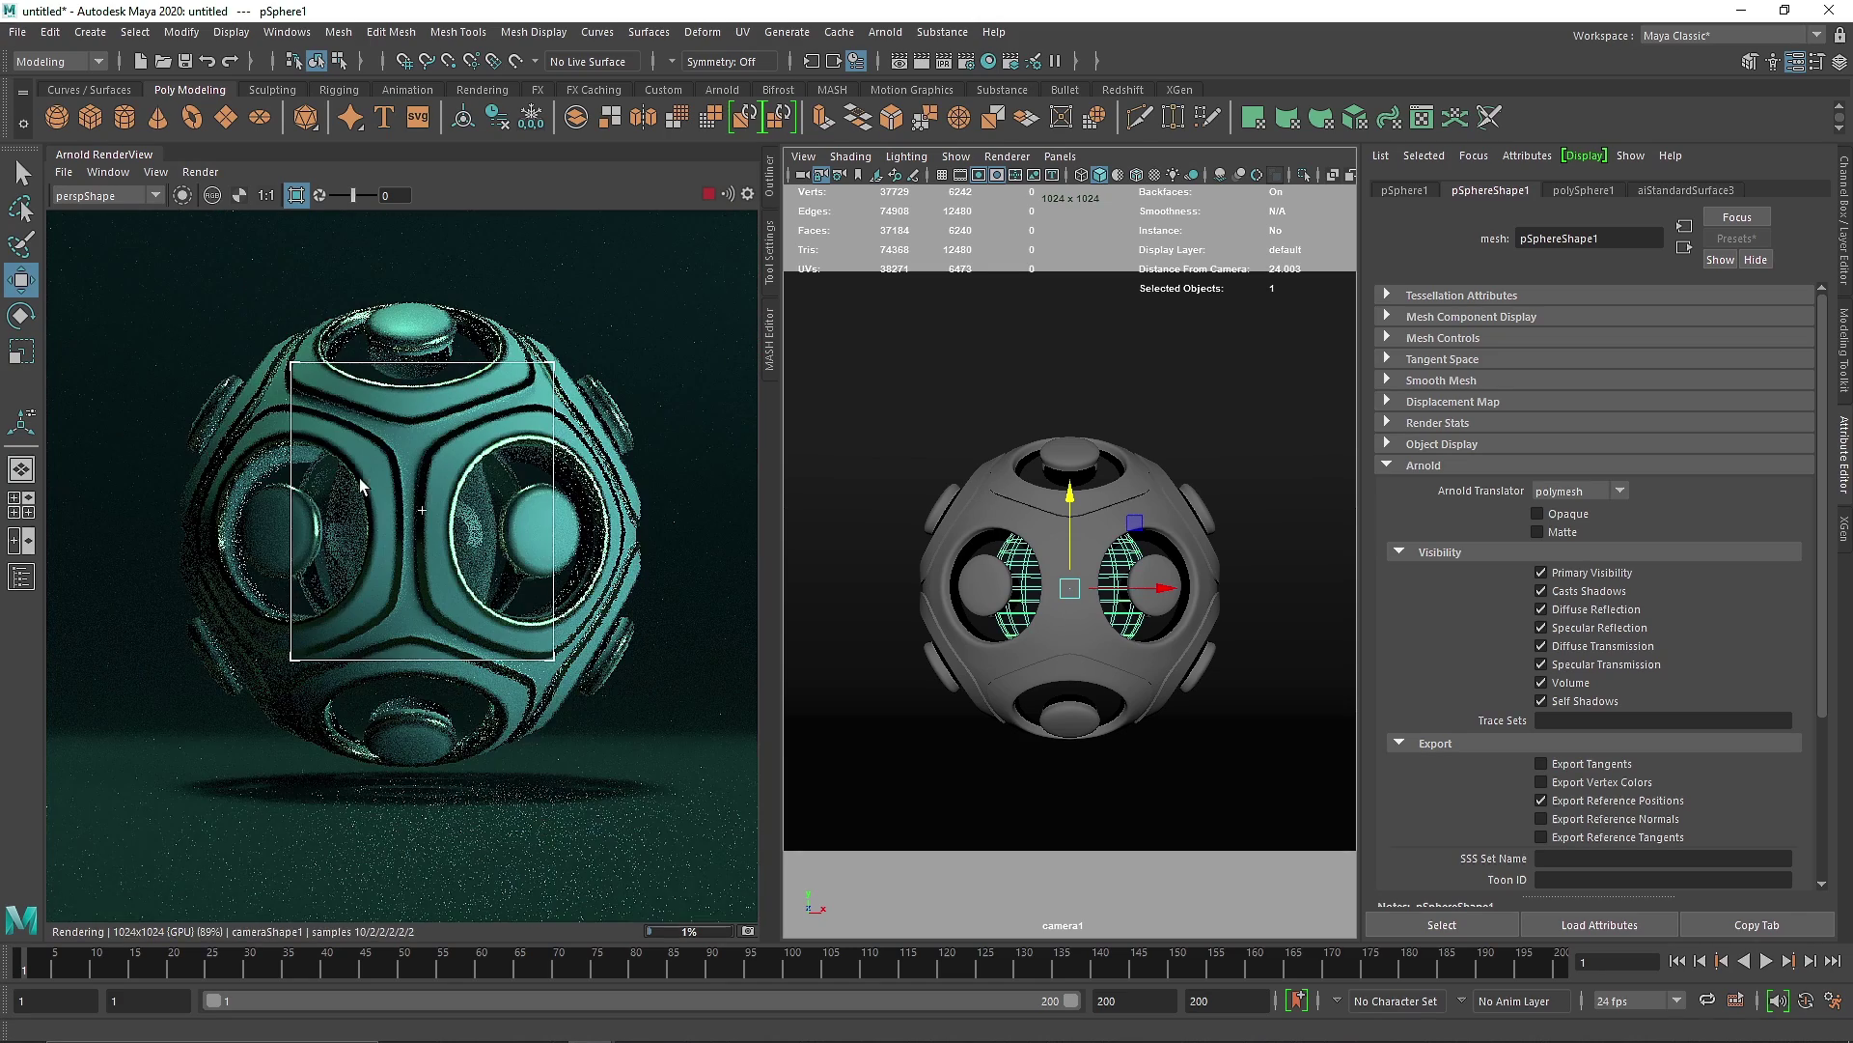
pyautogui.scroll(-2, 642, 281)
pyautogui.click(617, 315)
pyautogui.press('f')
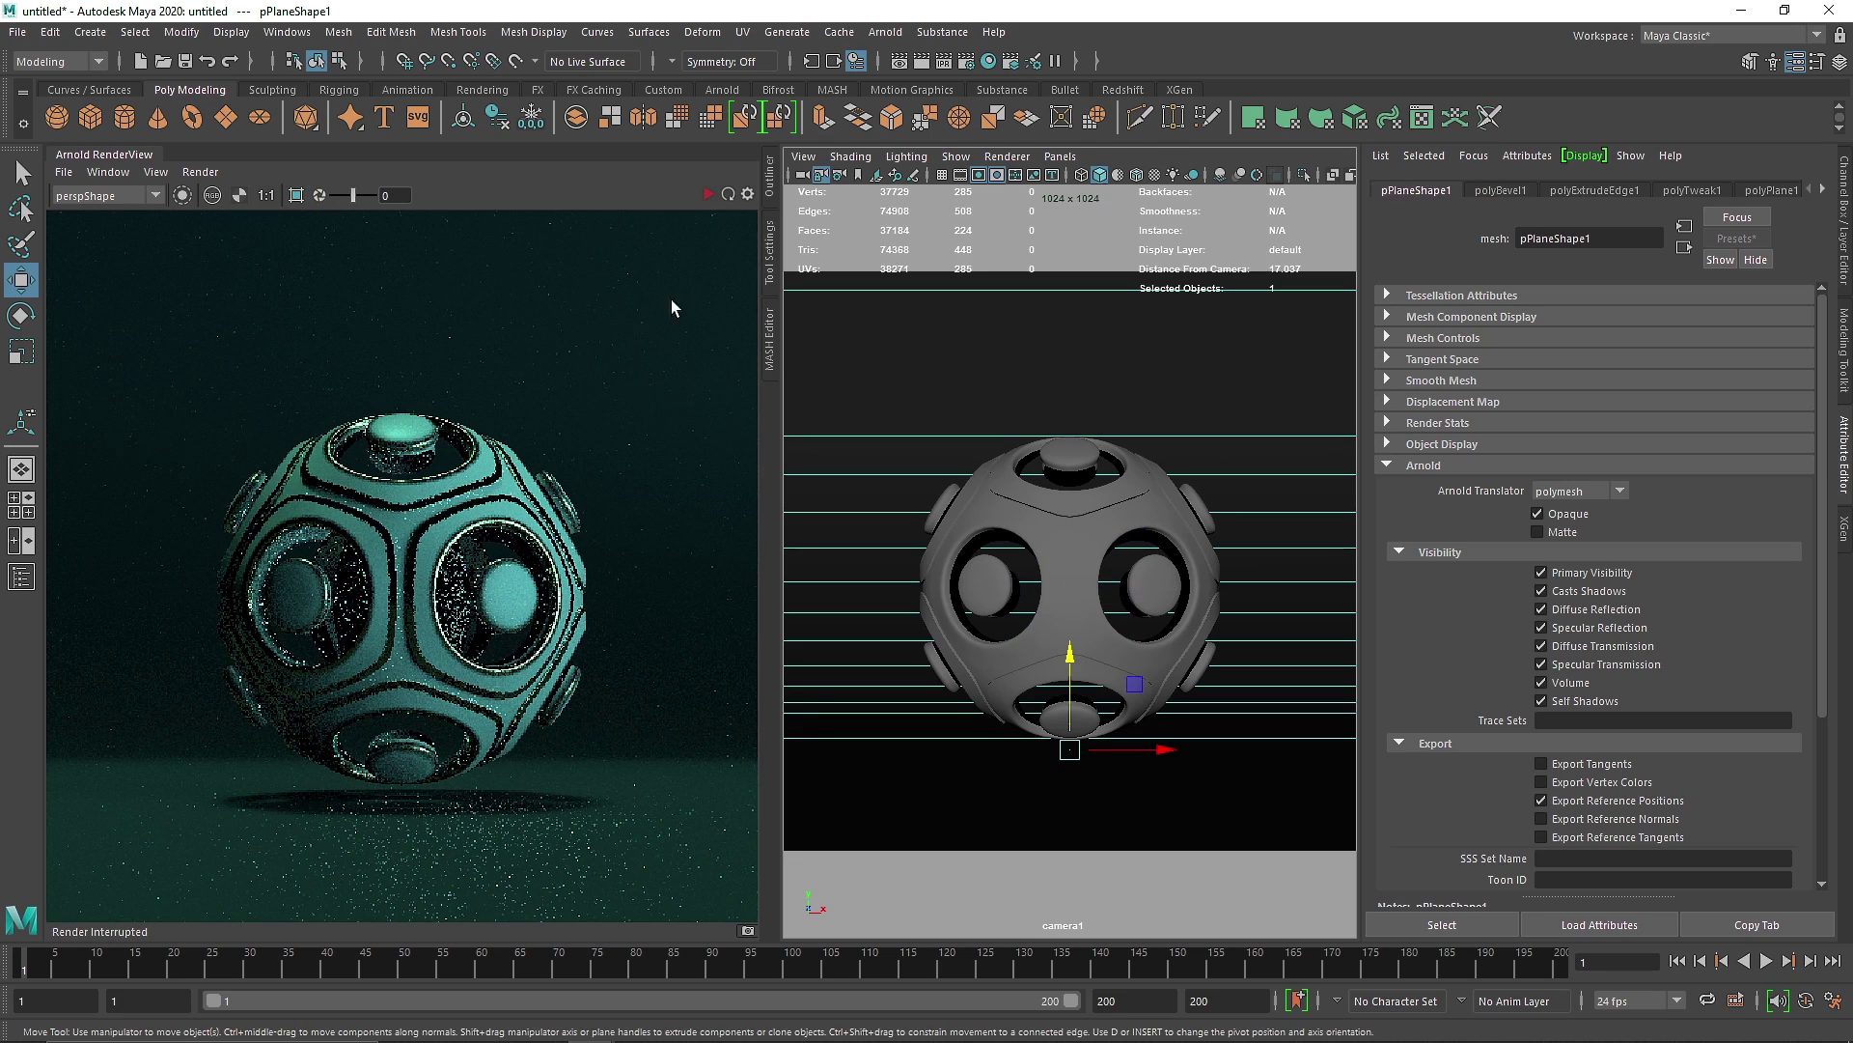
# Set the HDRI skydome light's intensity to 0.
pyautogui.click(769, 188)
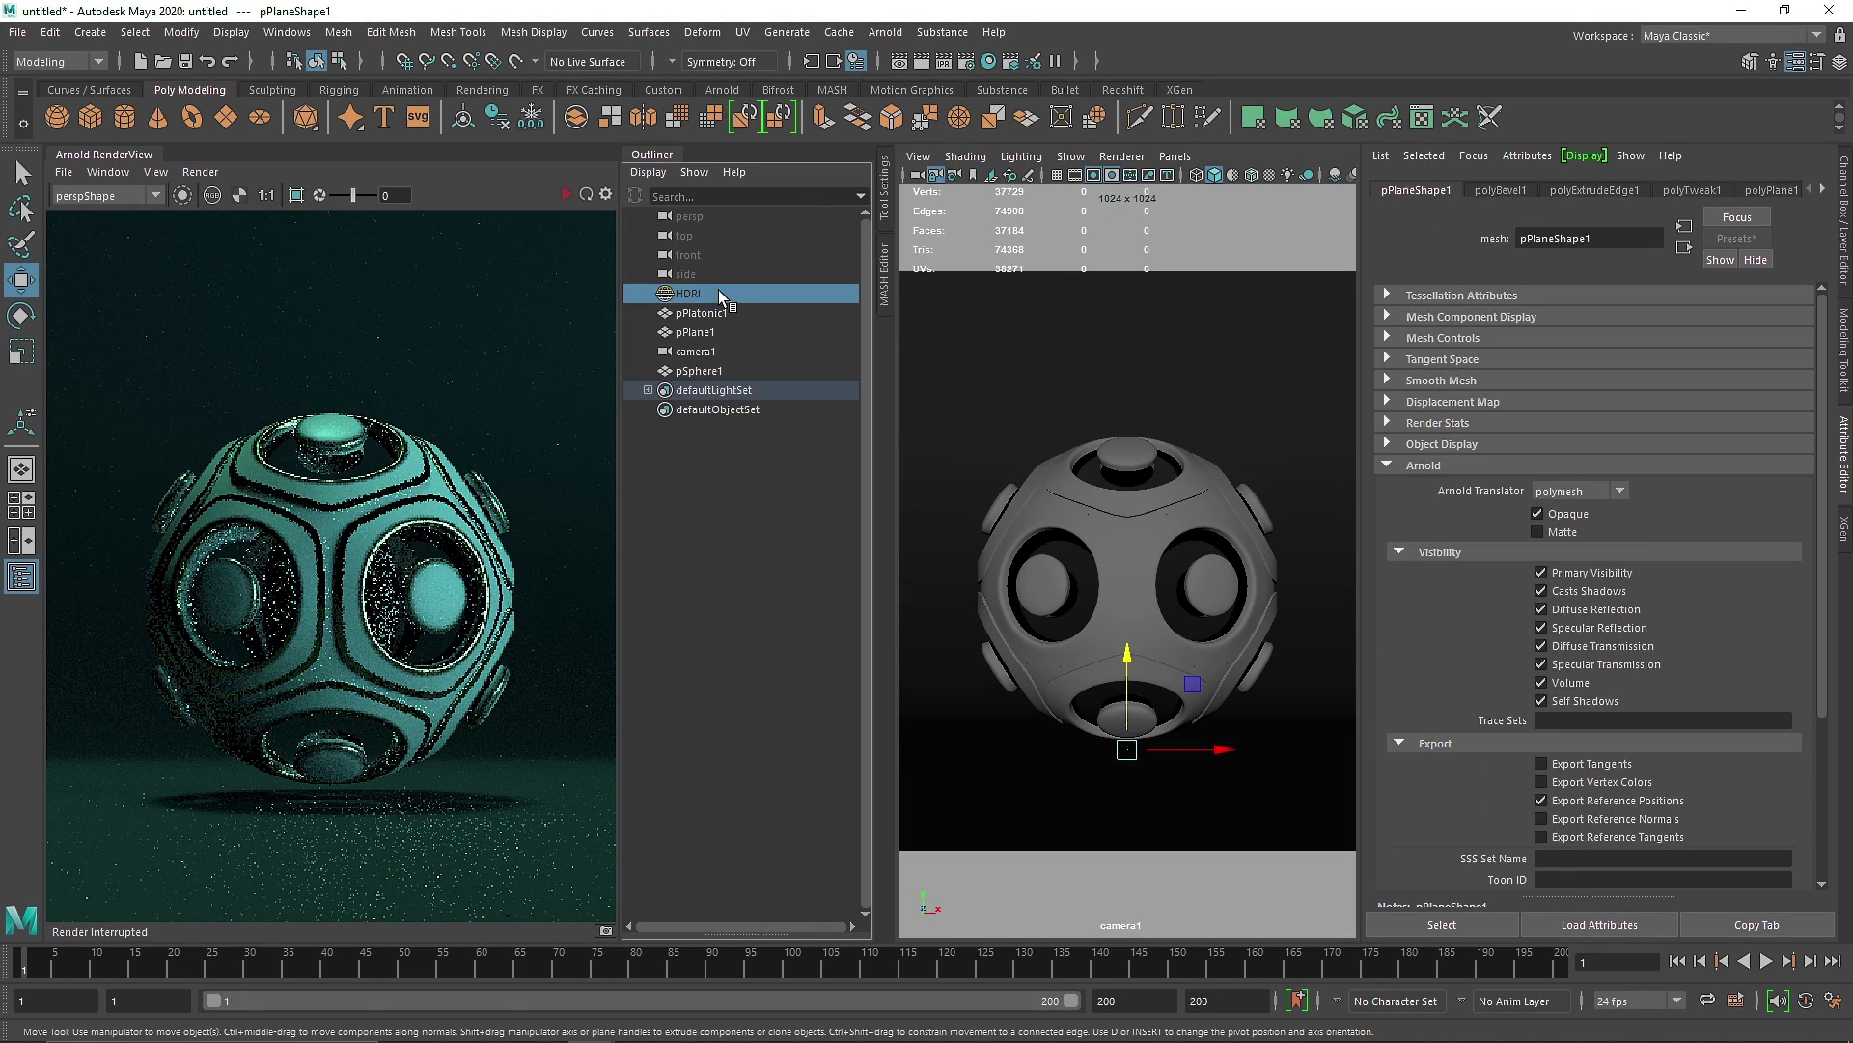
pyautogui.click(718, 291)
pyautogui.click(1539, 413)
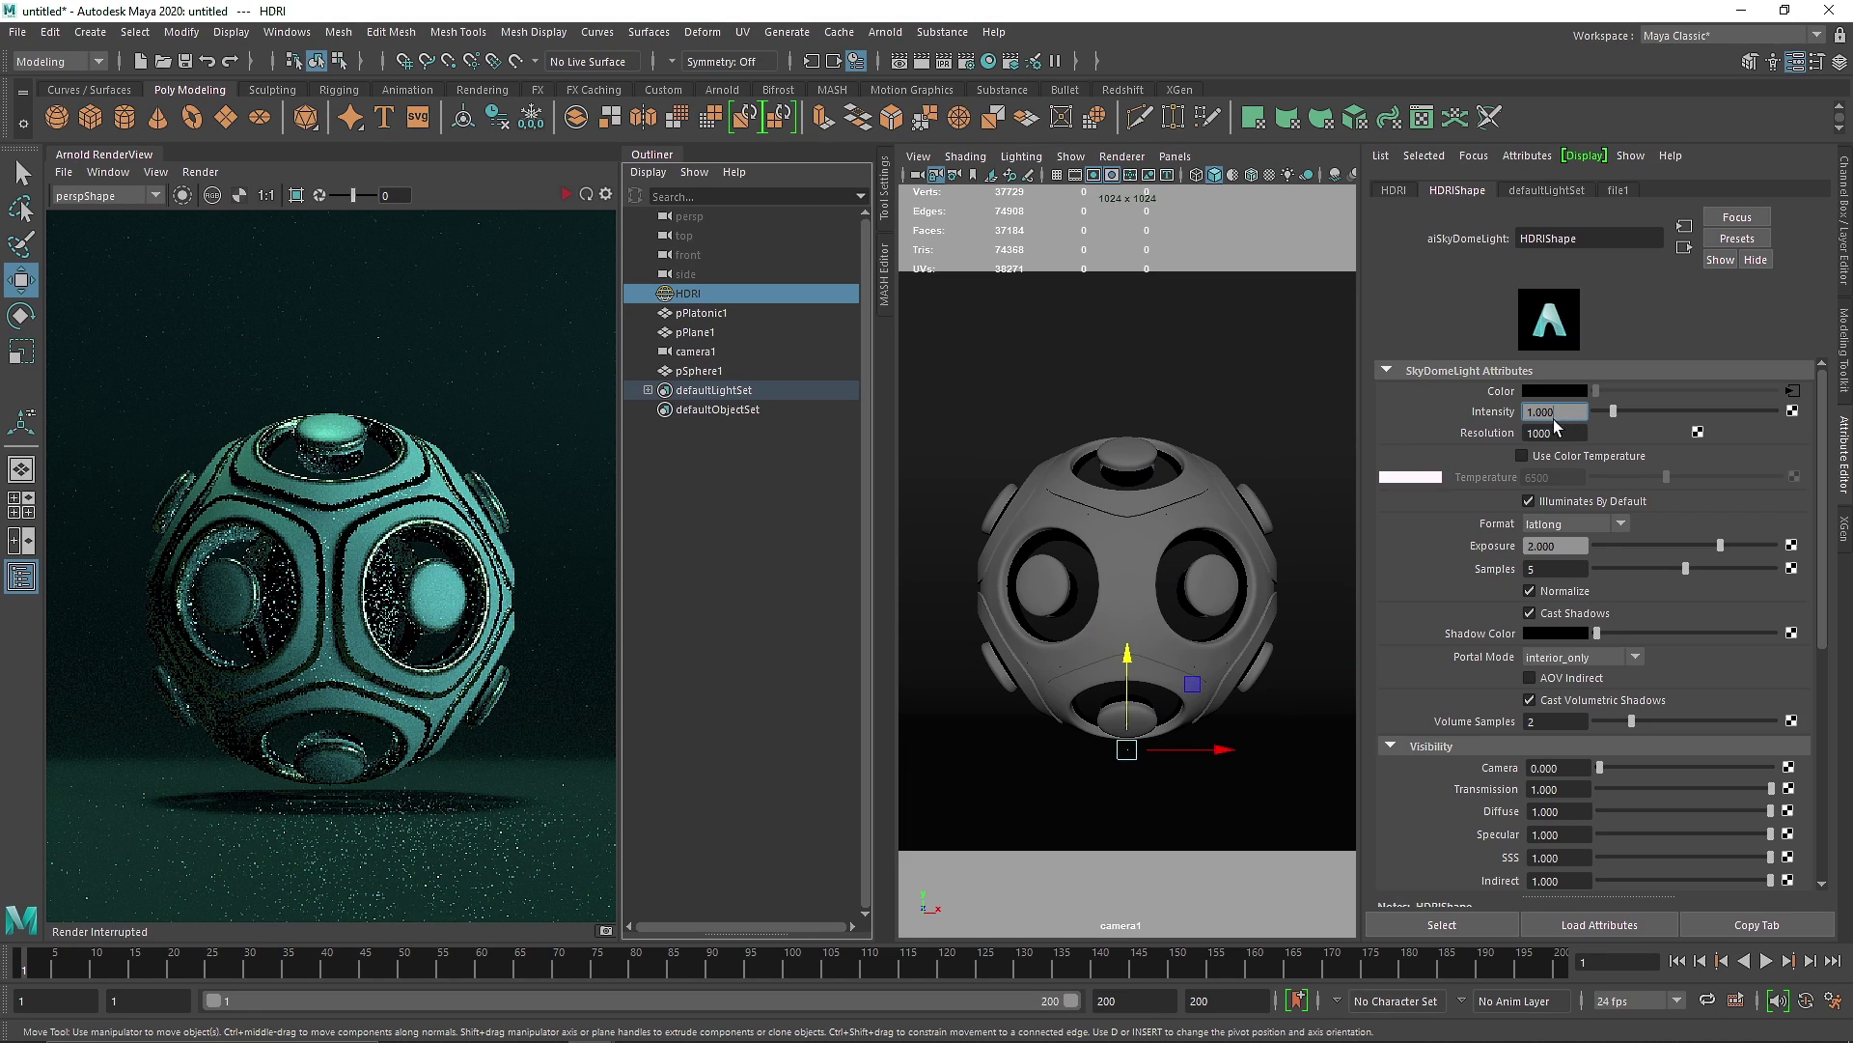
pyautogui.write('0')
pyautogui.press('Return')
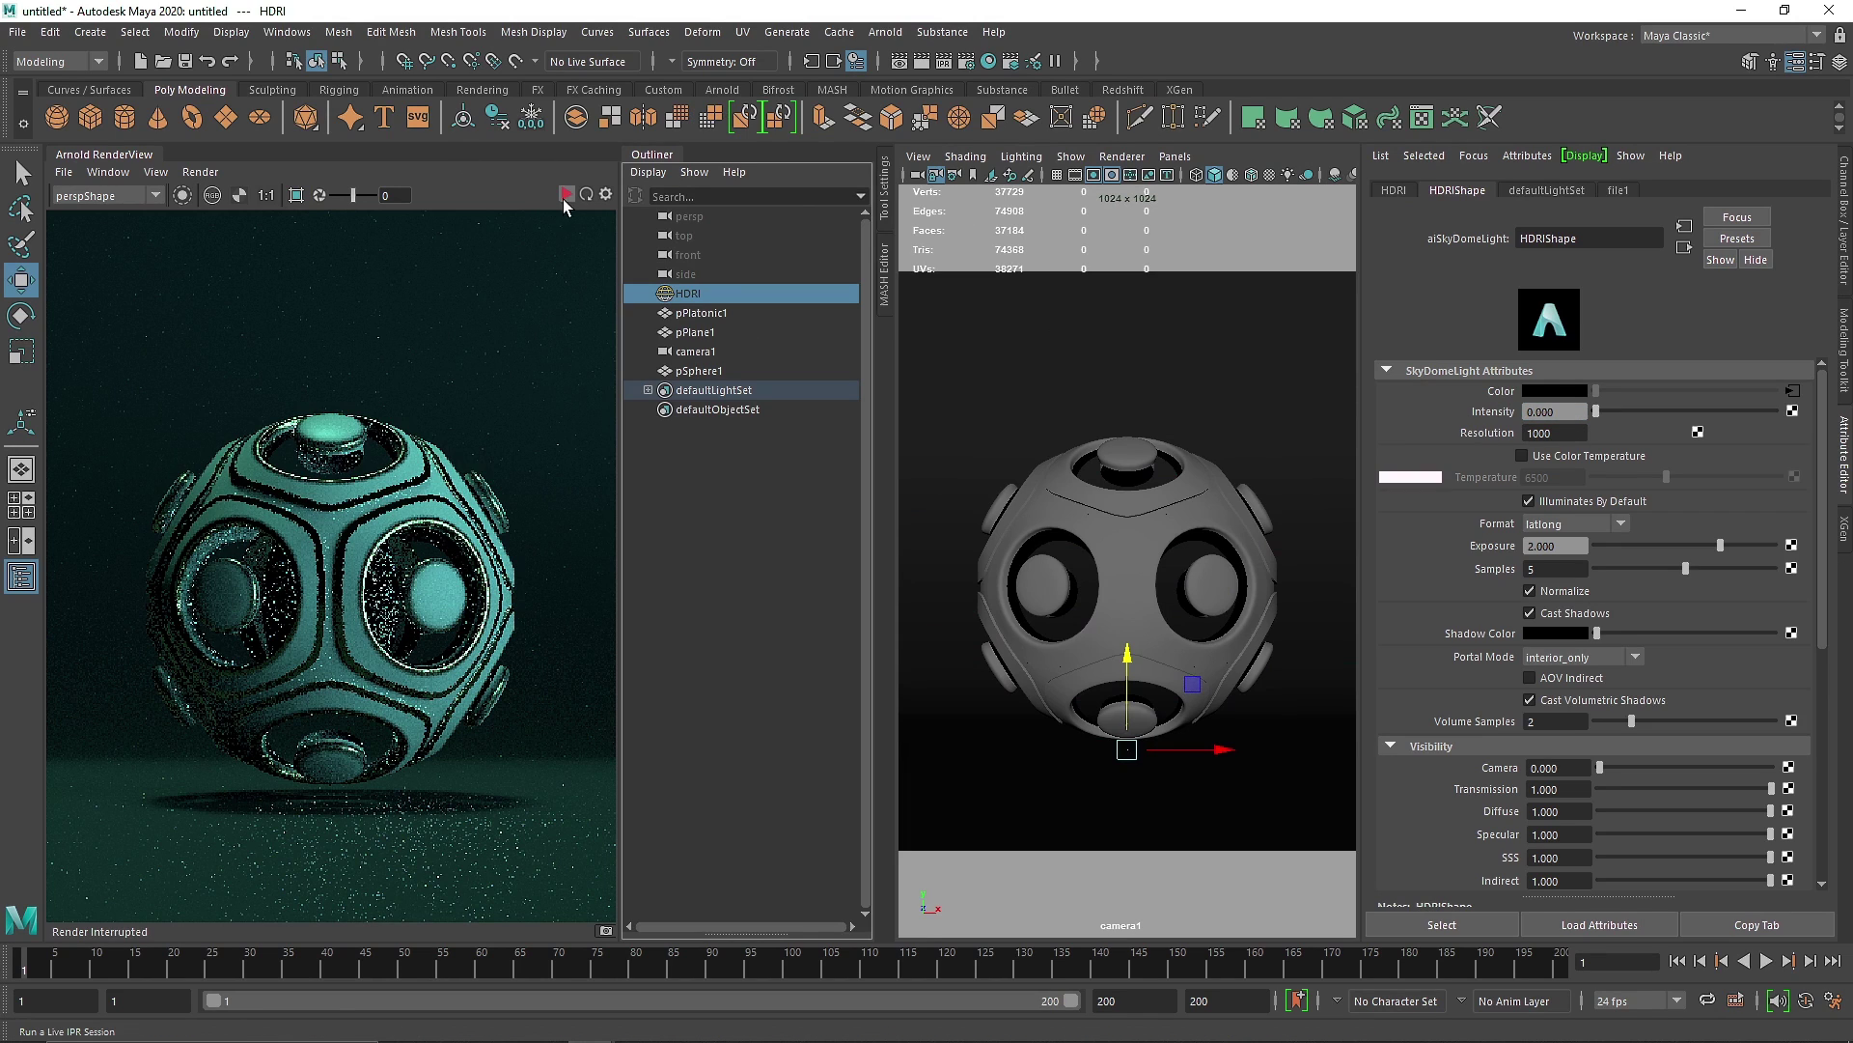
# Close the Outliner and add a directional light above the sphere's left side, enlarged and angled down toward the sphere.
pyautogui.rightClick(649, 157)
pyautogui.click(700, 232)
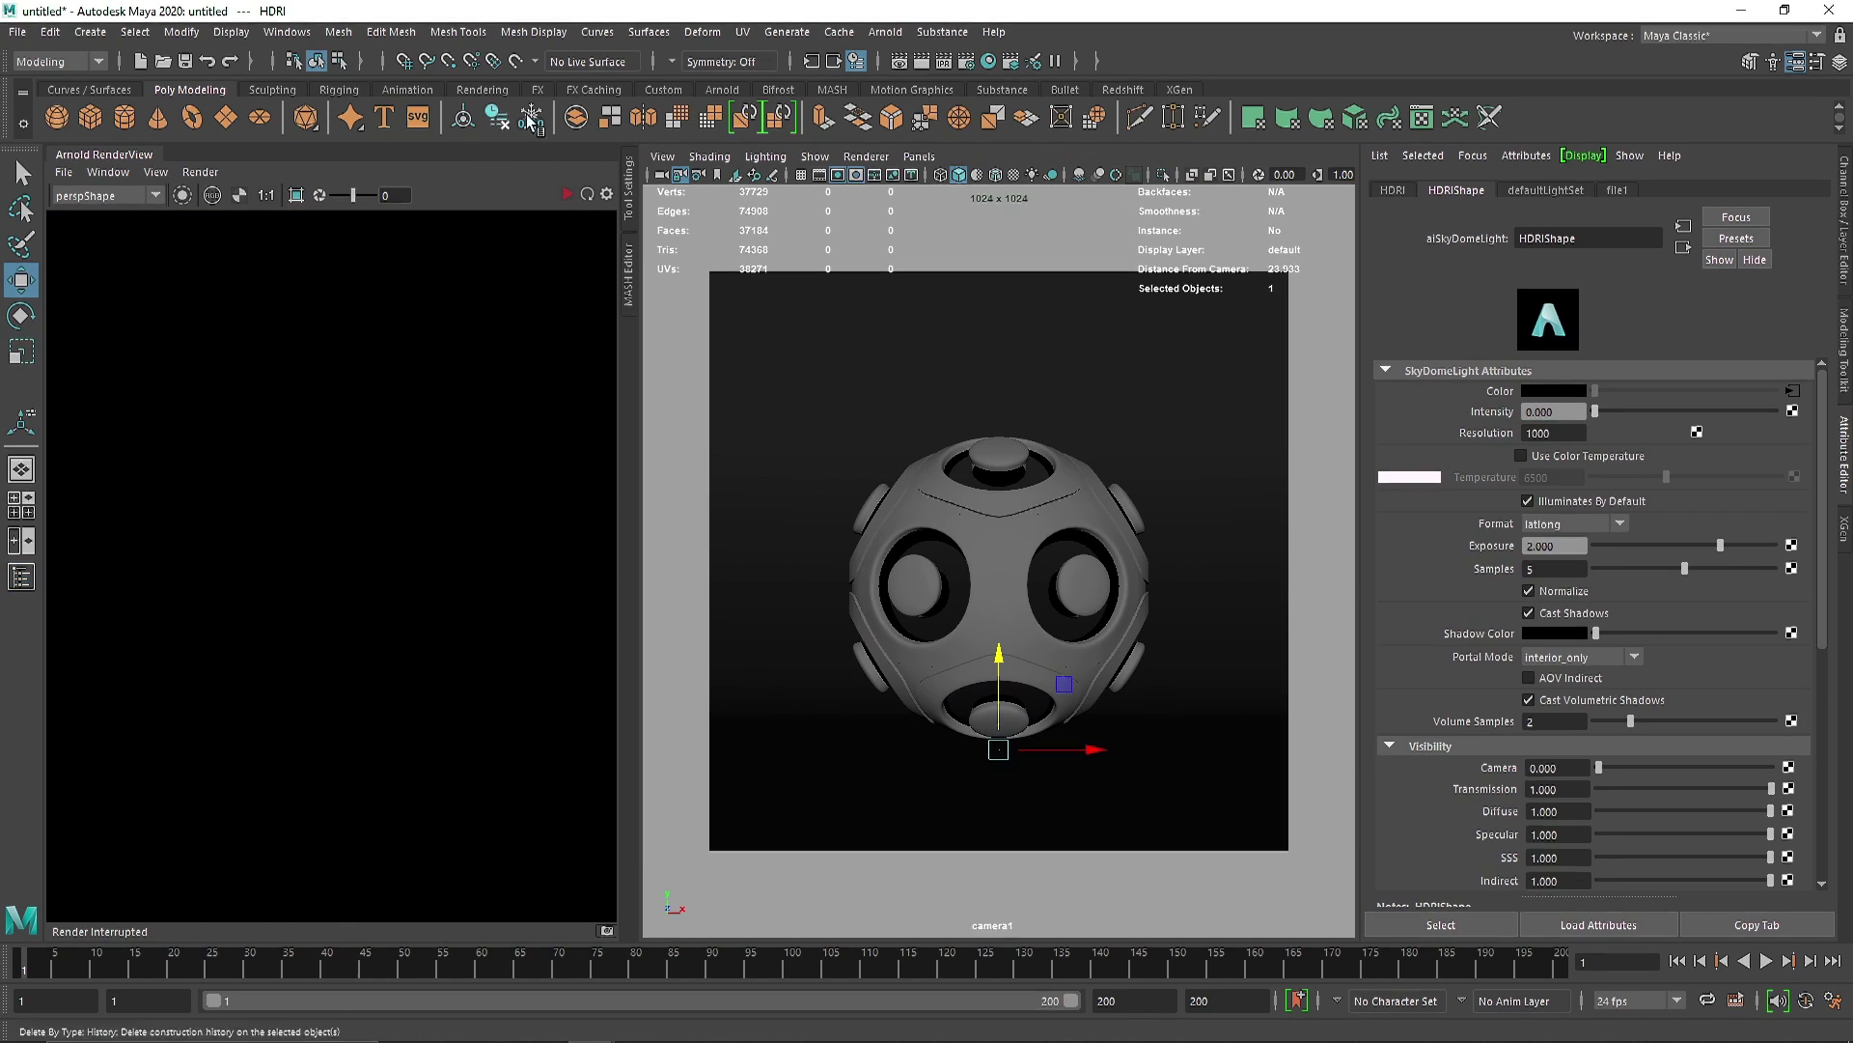
pyautogui.click(483, 90)
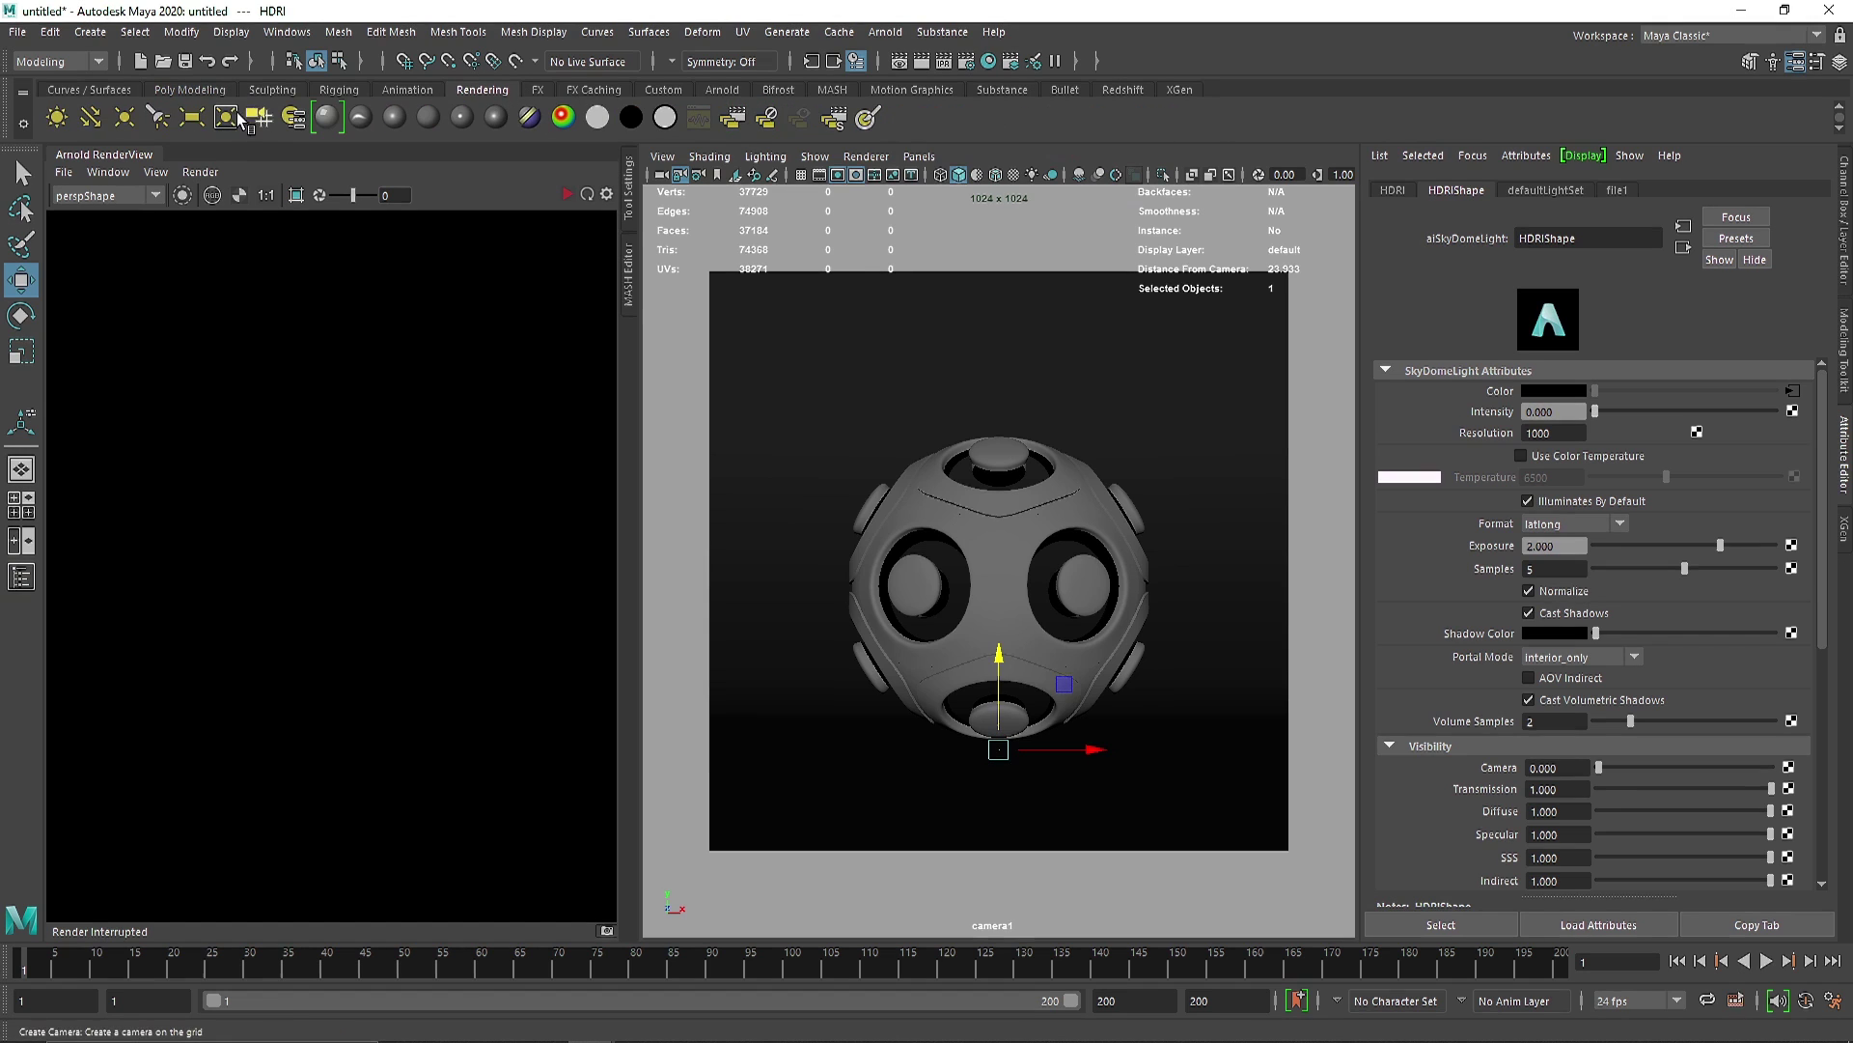
pyautogui.click(90, 117)
pyautogui.moveTo(1004, 516); pyautogui.dragTo(1004, 345)
pyautogui.moveTo(1052, 417); pyautogui.dragTo(682, 281)
pyautogui.press('r')
pyautogui.press('e')
# Start the Arnold render in a wider render view and adjust the directional light's rotation.
pyautogui.click(570, 196)
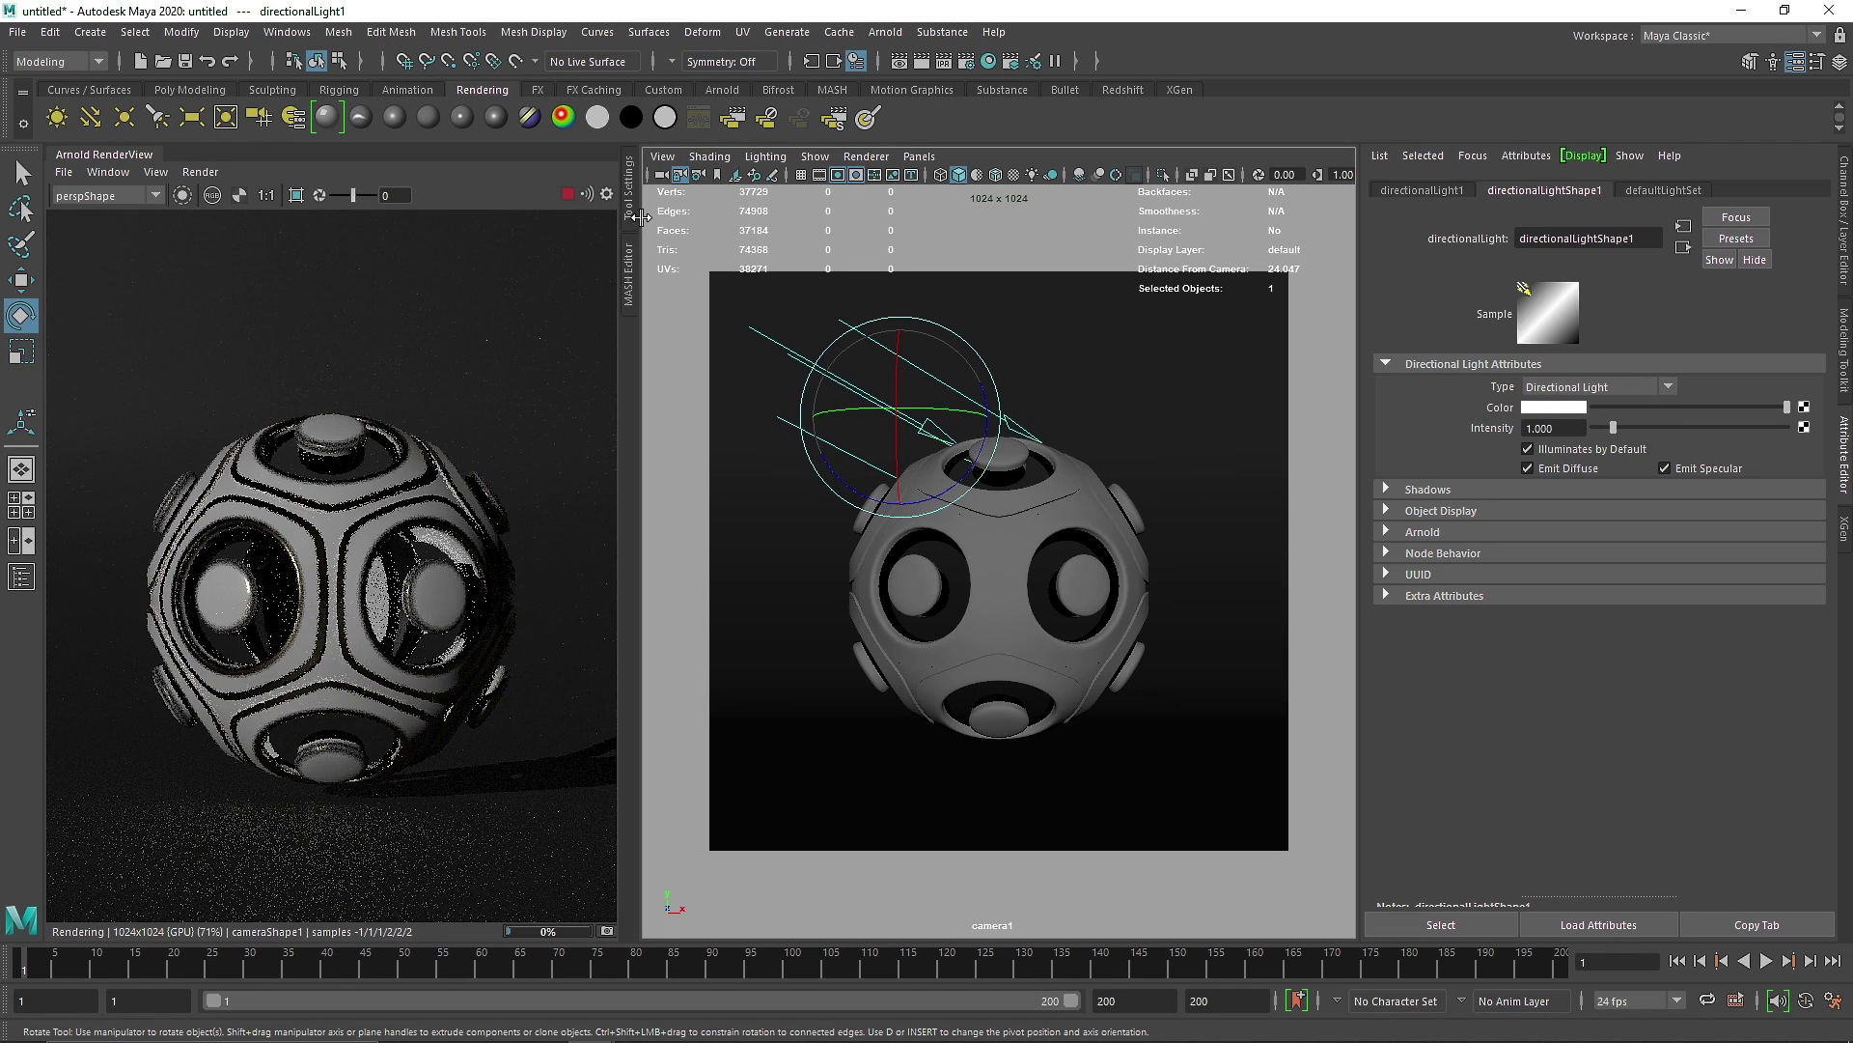
pyautogui.moveTo(620, 541); pyautogui.dragTo(746, 541)
pyautogui.moveTo(938, 425); pyautogui.dragTo(981, 419)
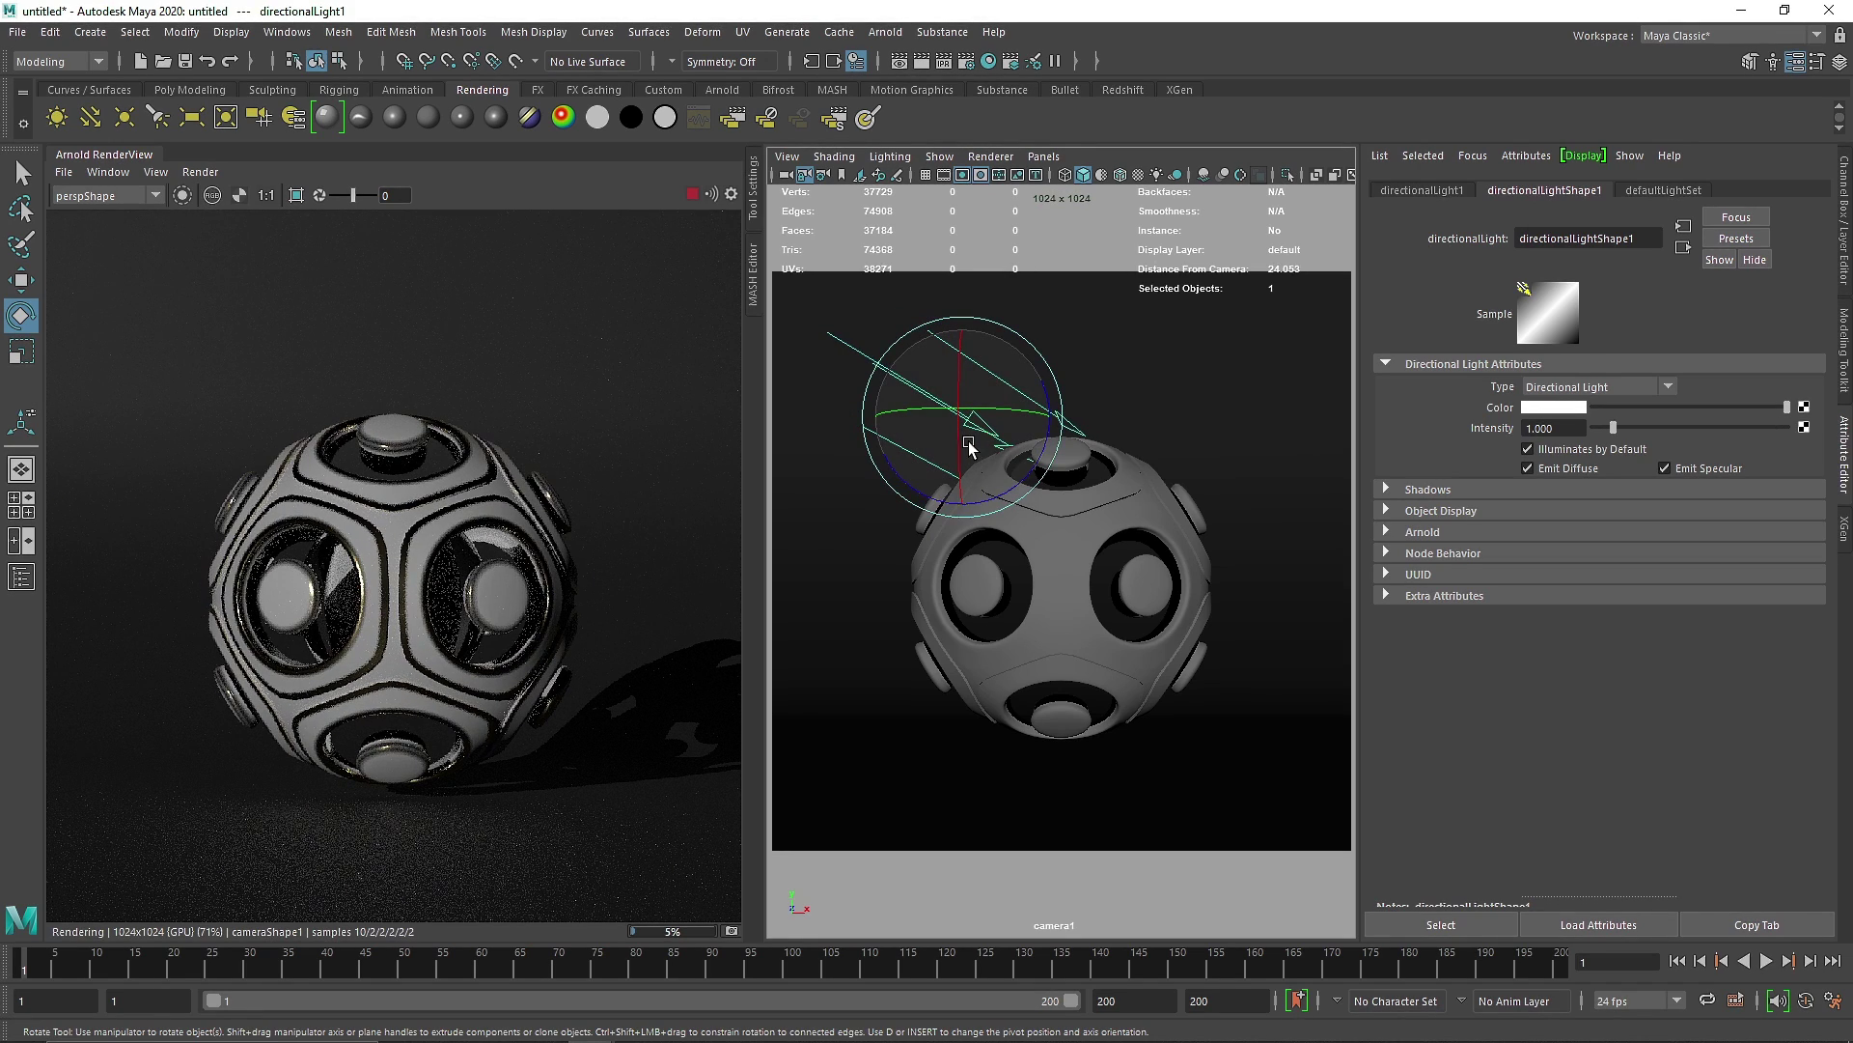
# Duplicate the directional light, move the copy above the sphere's right side, and rotate it to a different angle.
pyautogui.hotkey('ctrl', 'd')
pyautogui.press('w')
pyautogui.moveTo(994, 419); pyautogui.dragTo(1147, 410)
pyautogui.press('r')
pyautogui.press('e')
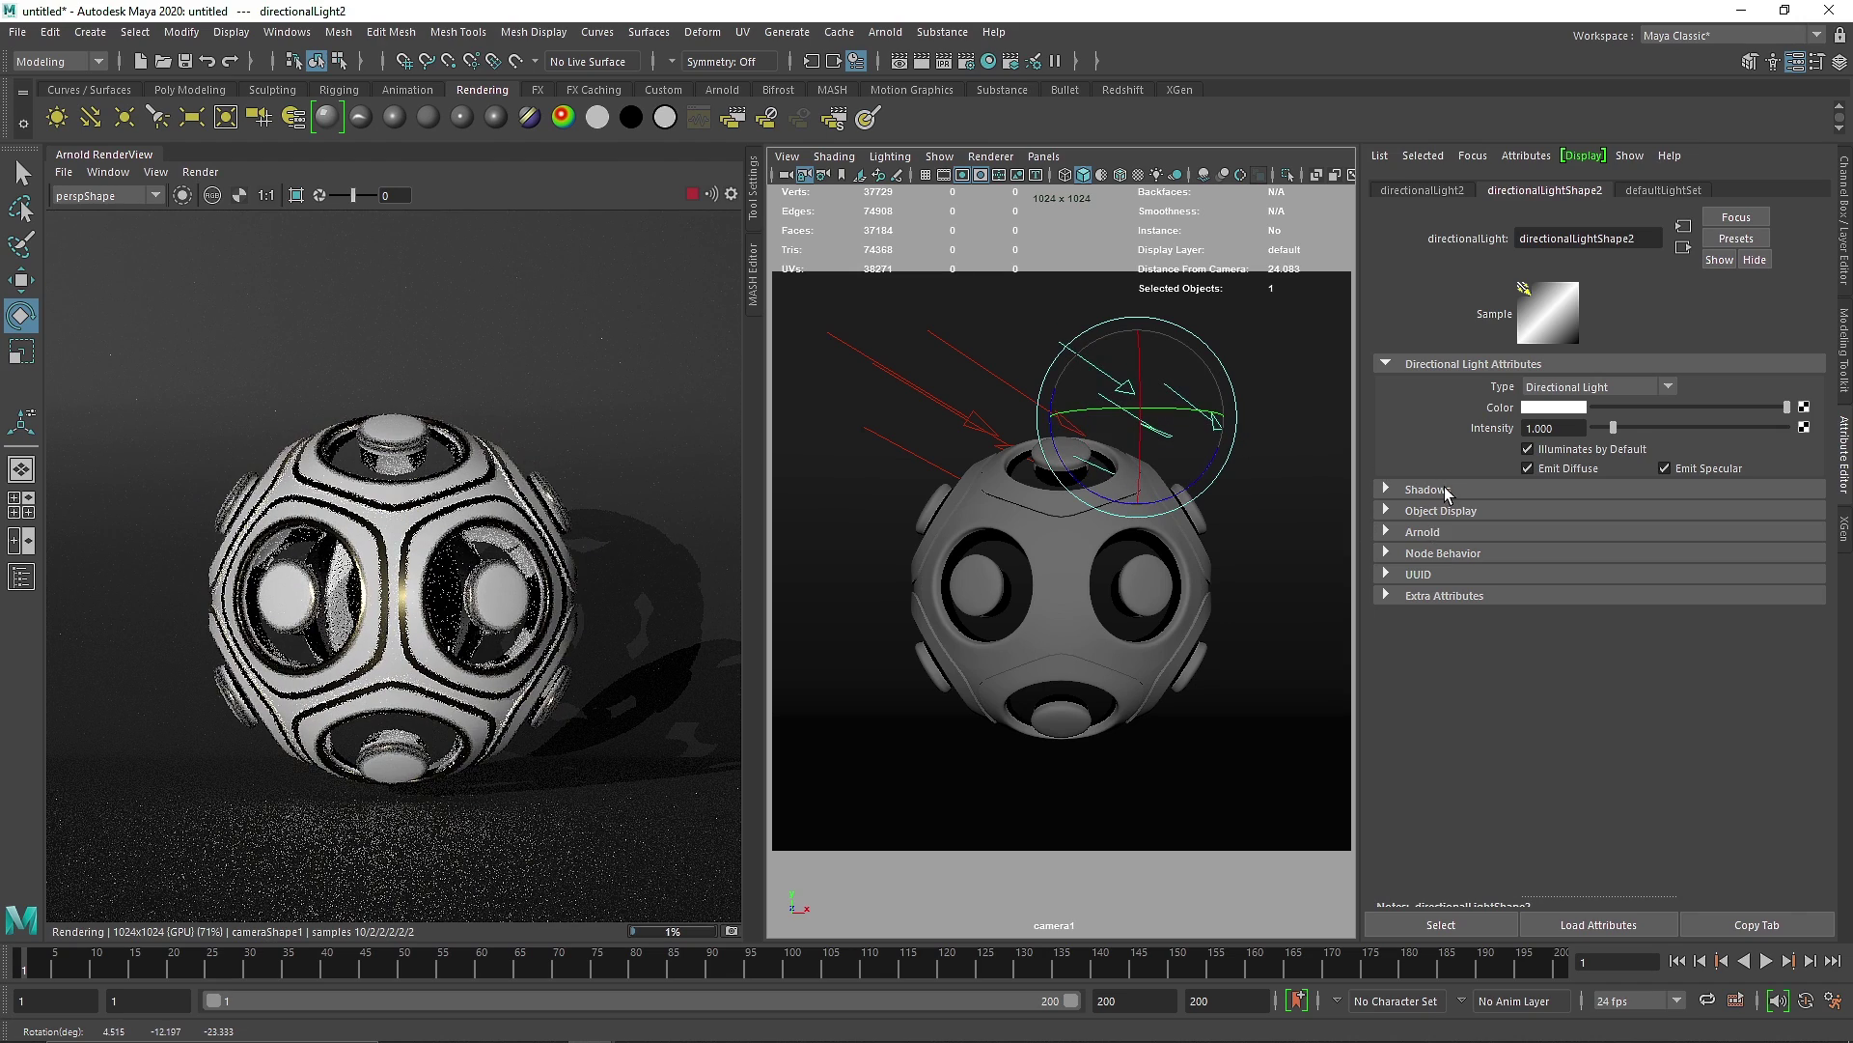
# Turn off Cast Shadows for the second directional light and set its Arnold samples to 5.
pyautogui.click(1588, 489)
pyautogui.scroll(-3, 1521, 647)
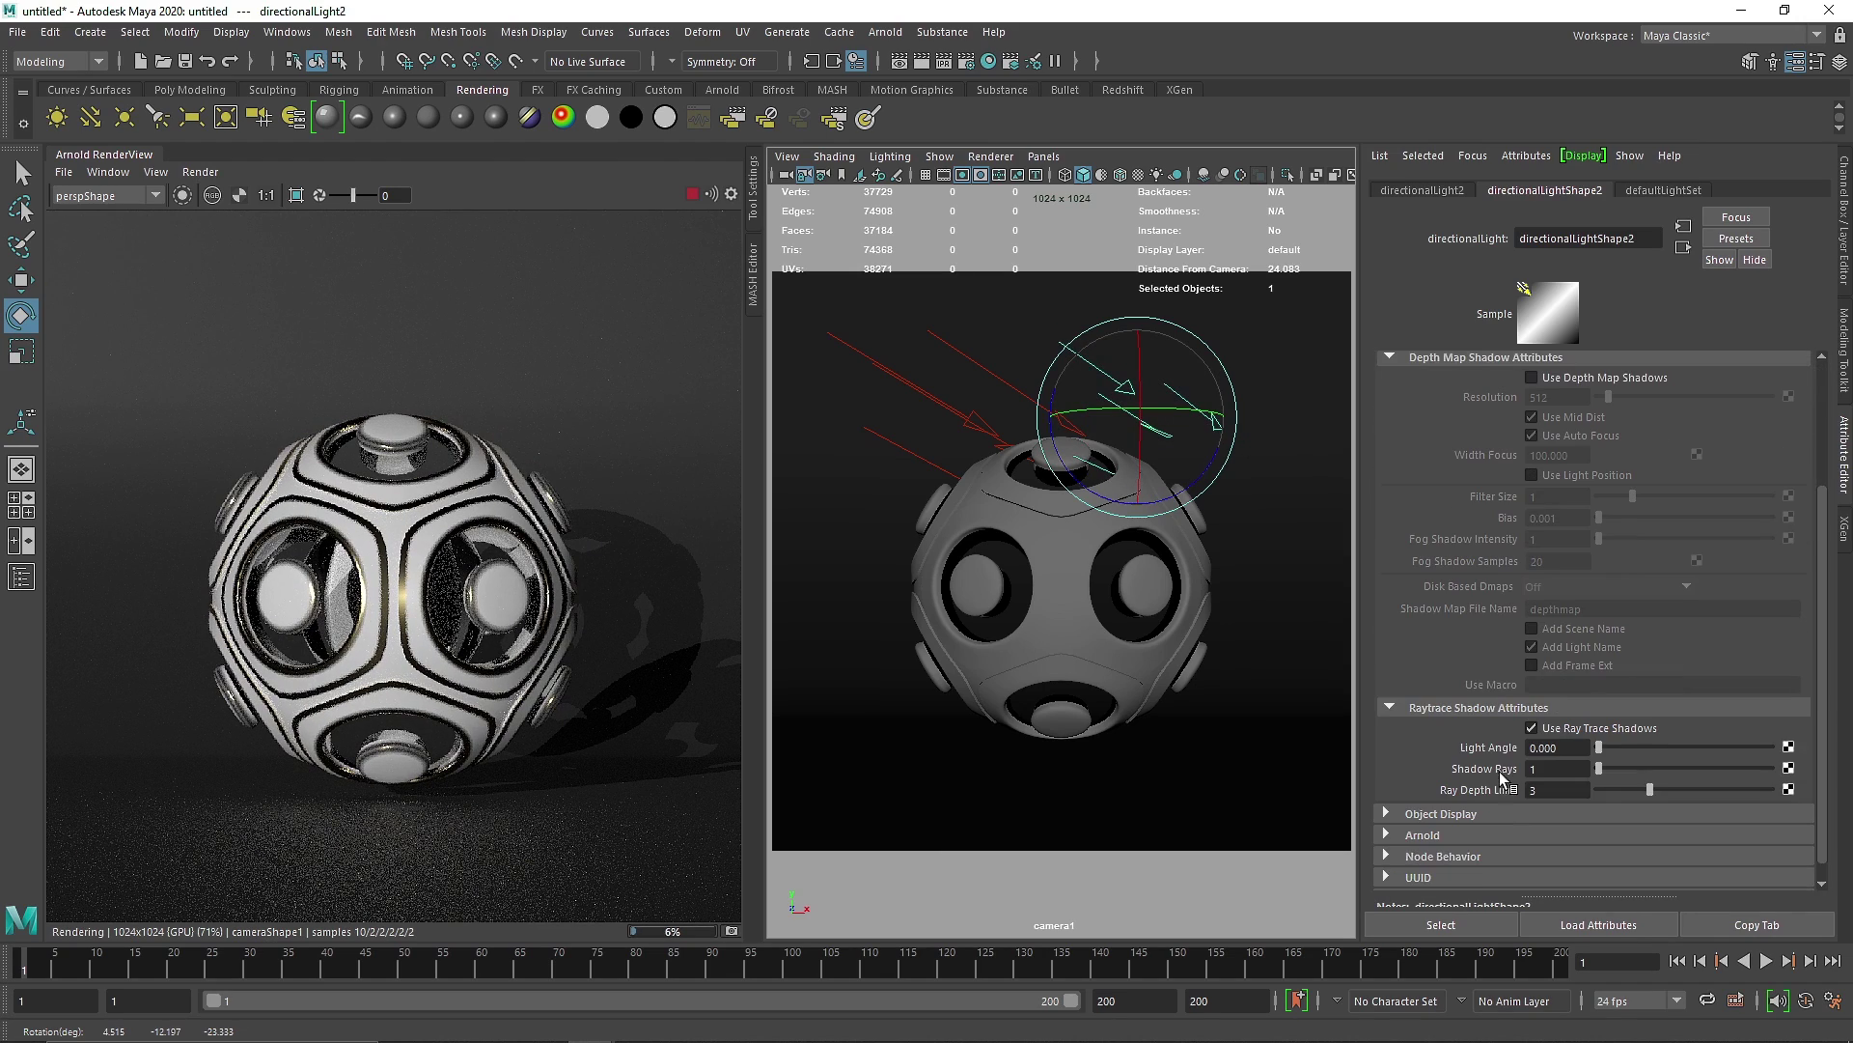
pyautogui.click(1444, 816)
pyautogui.scroll(-3, 1558, 768)
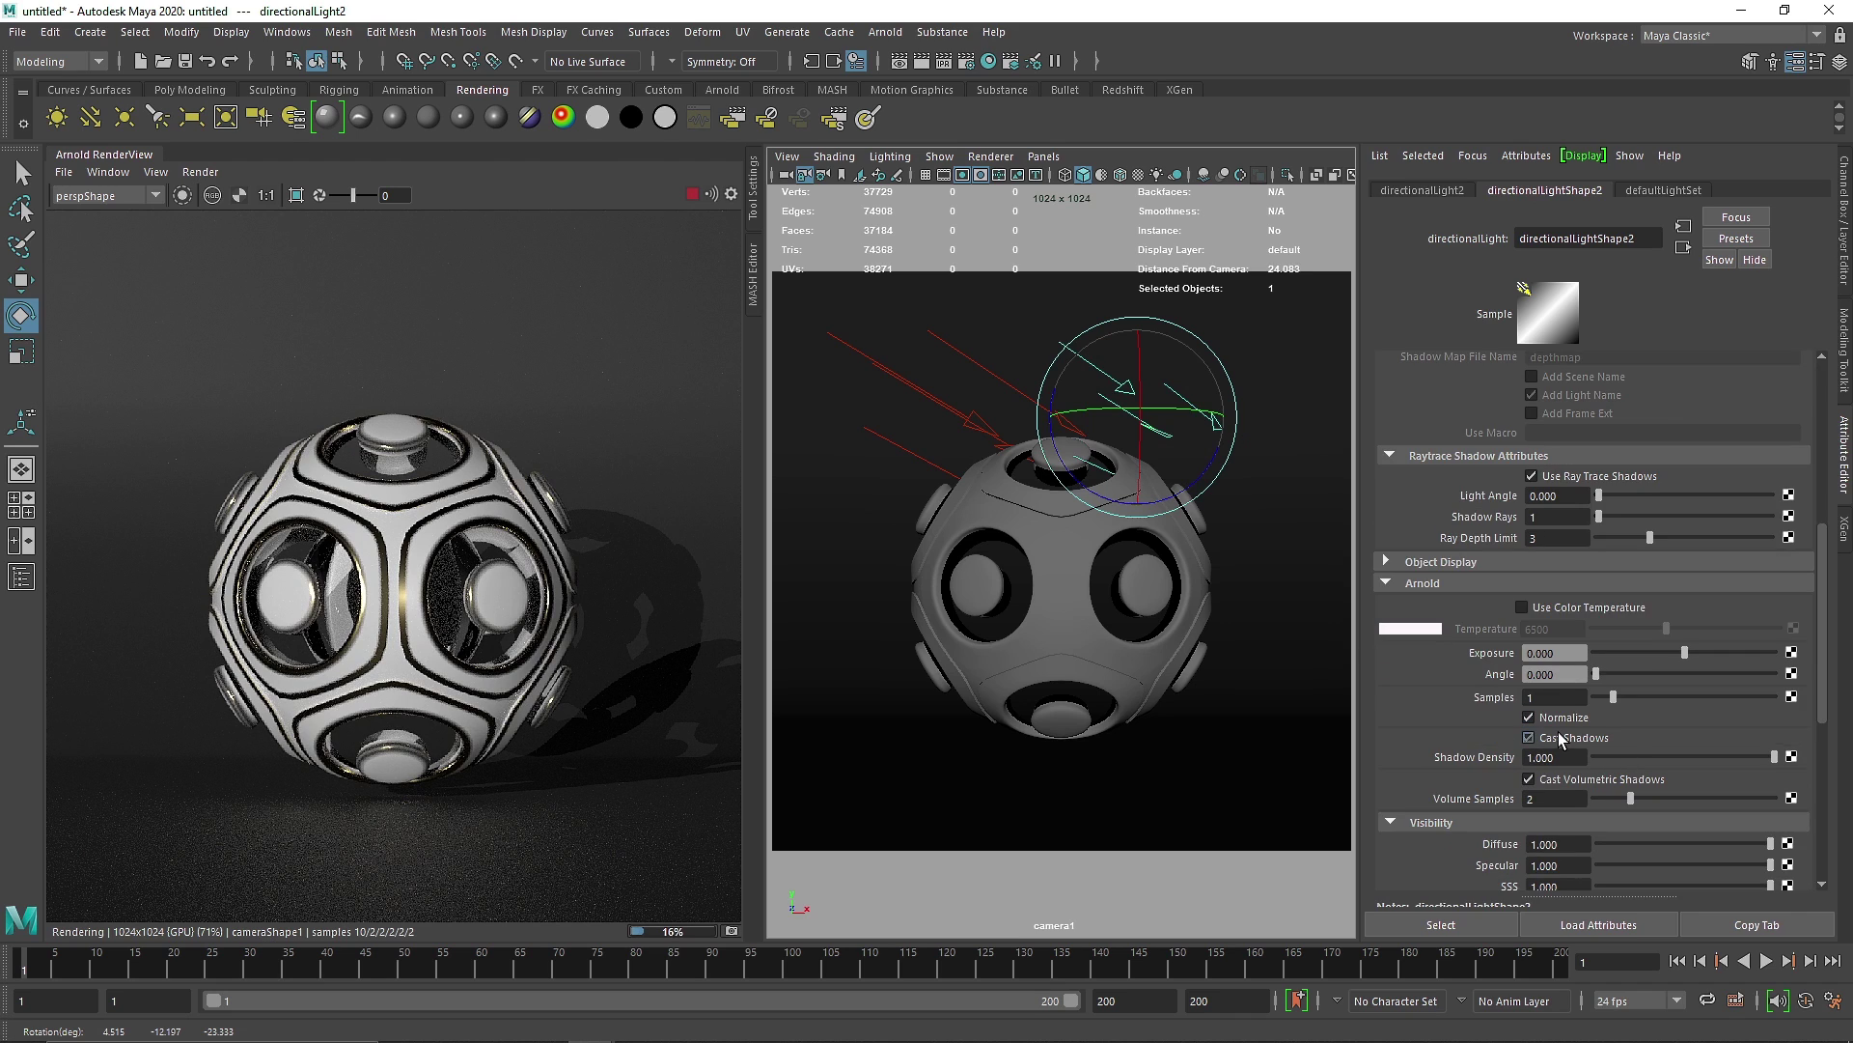
pyautogui.click(1557, 734)
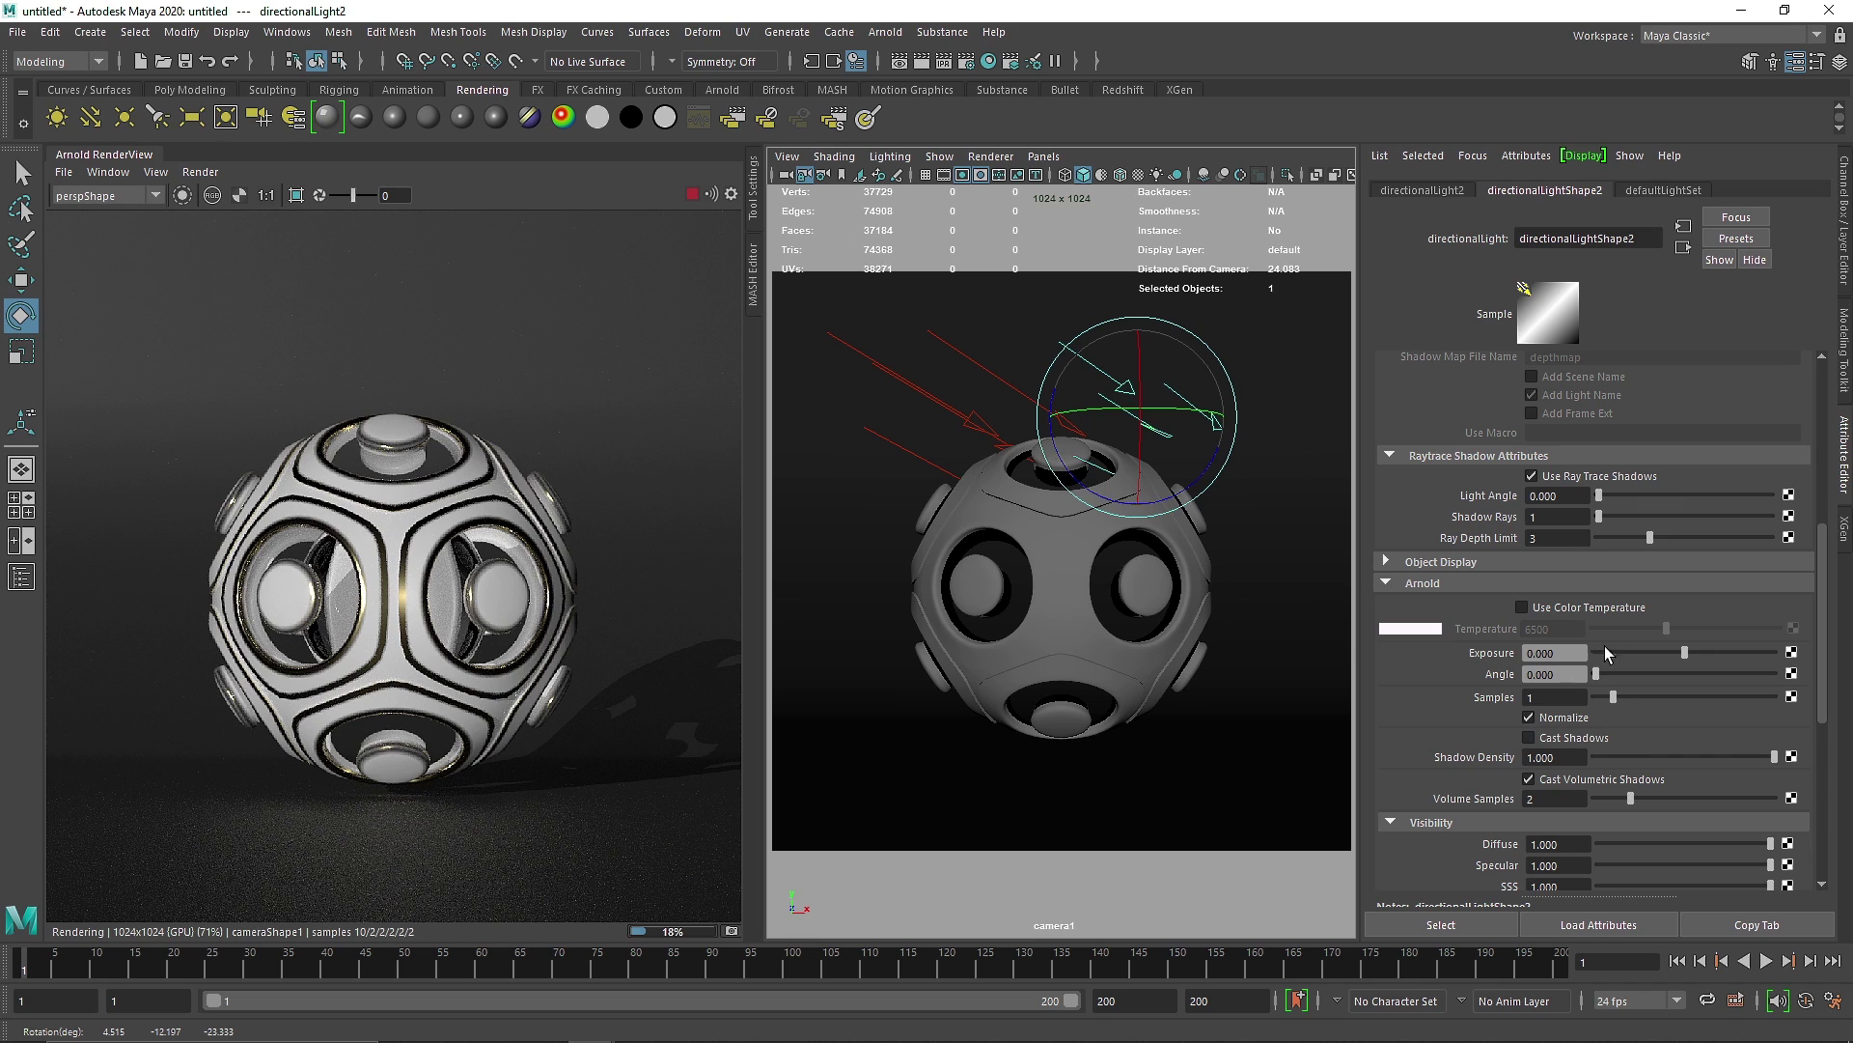
pyautogui.click(1664, 691)
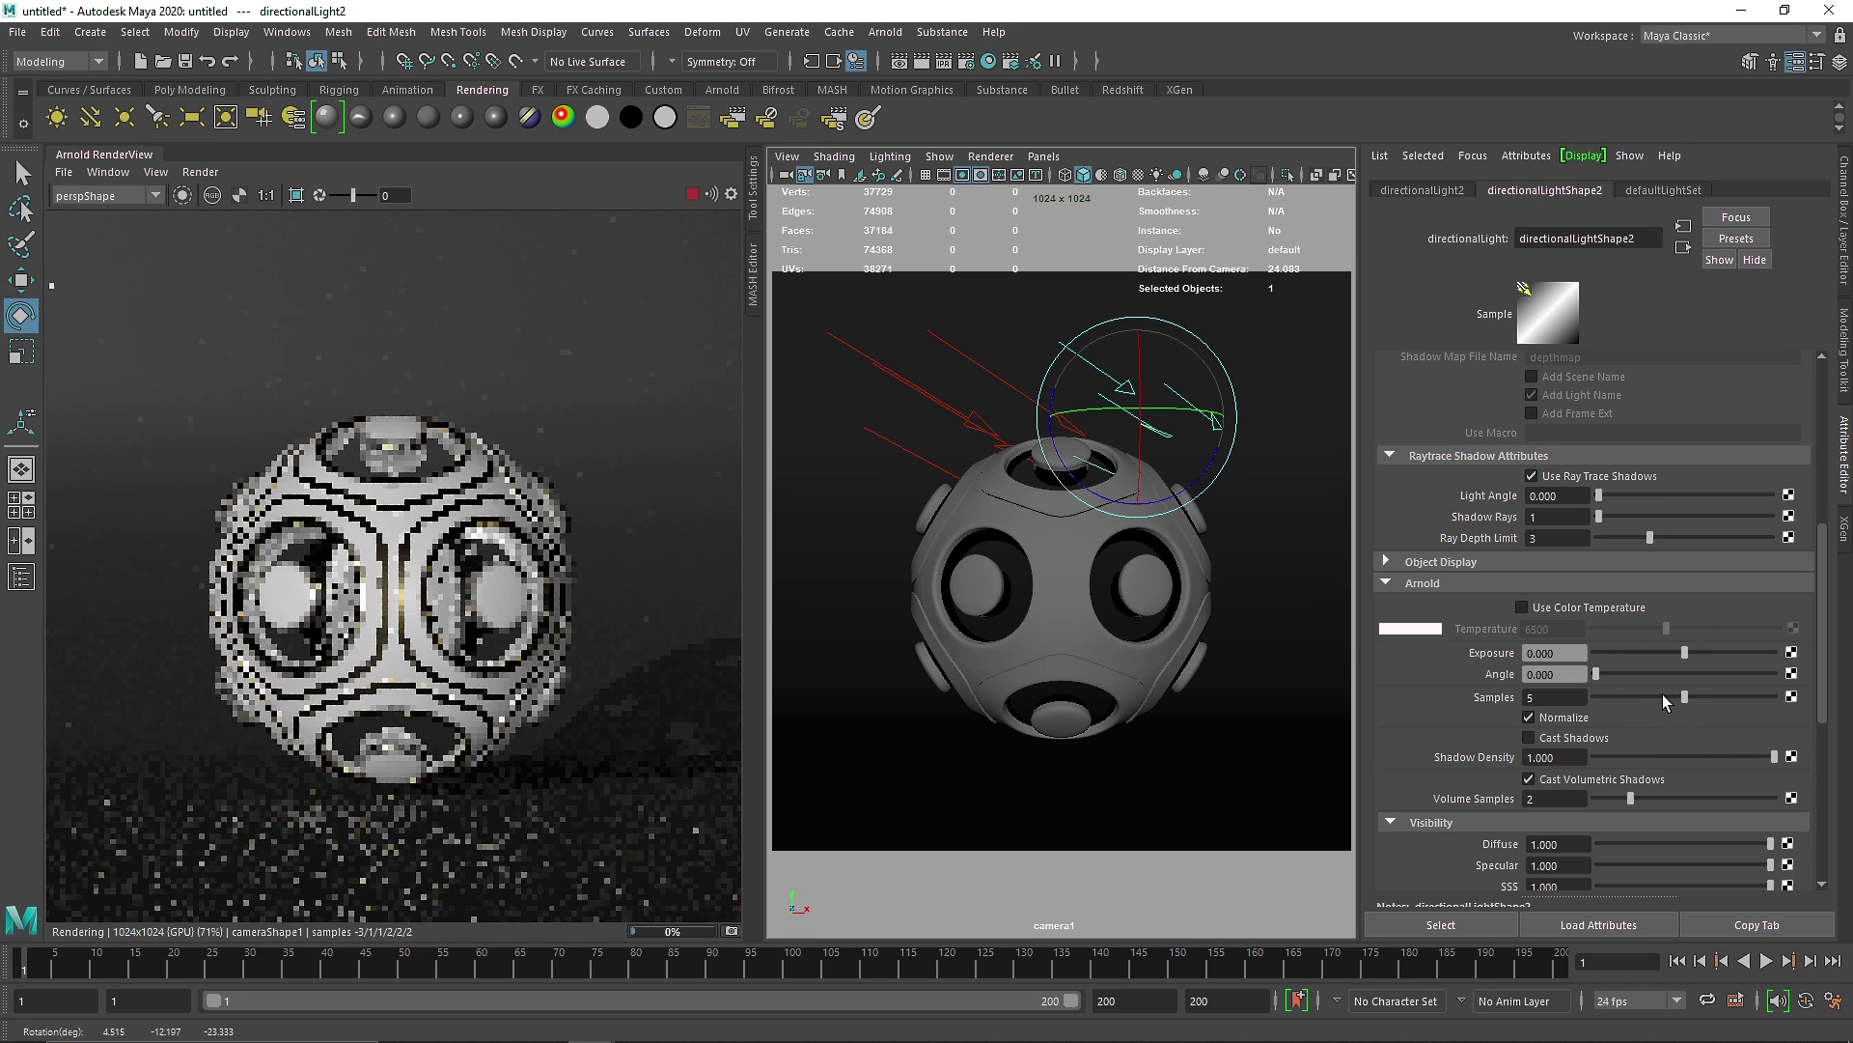
# Stop the Arnold render and delete both directional lights.
pyautogui.click(693, 195)
pyautogui.click(1093, 332)
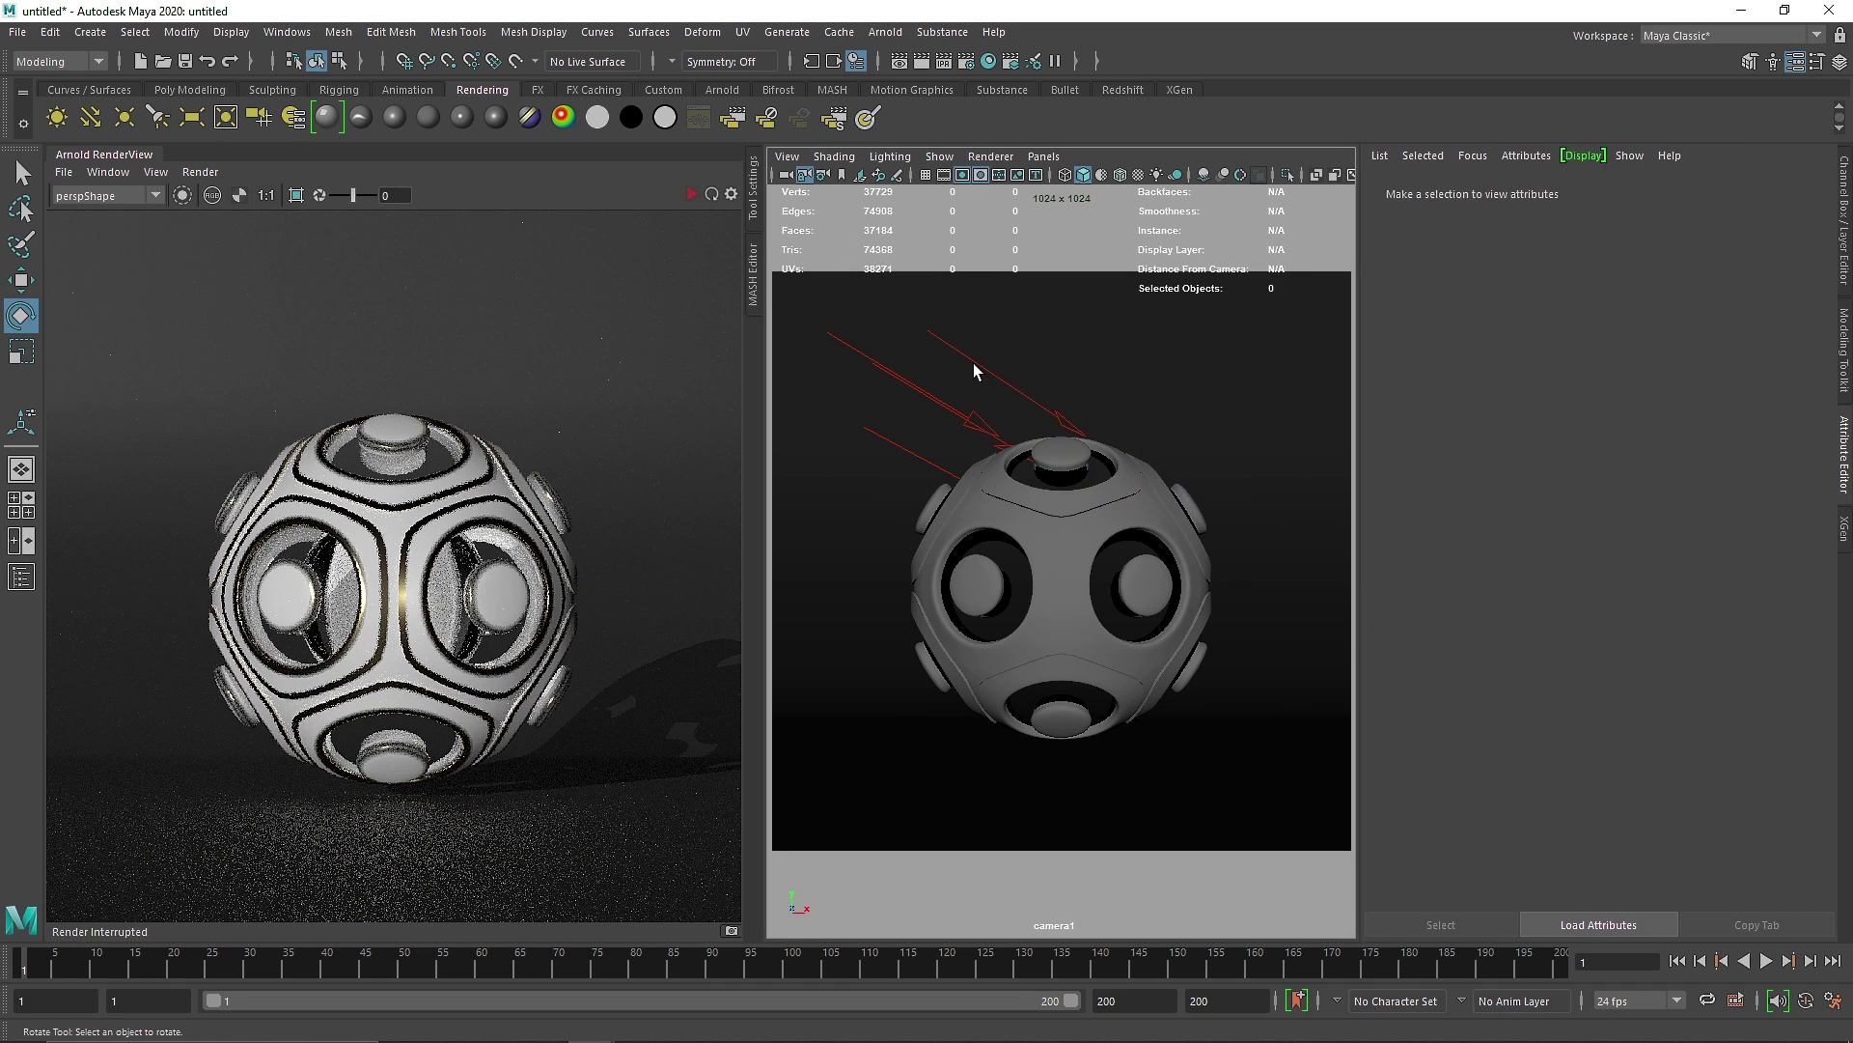
# Create an Arnold area light, place it beside the sphere's left side, and rotate it -90 degrees in Y.
pyautogui.click(719, 90)
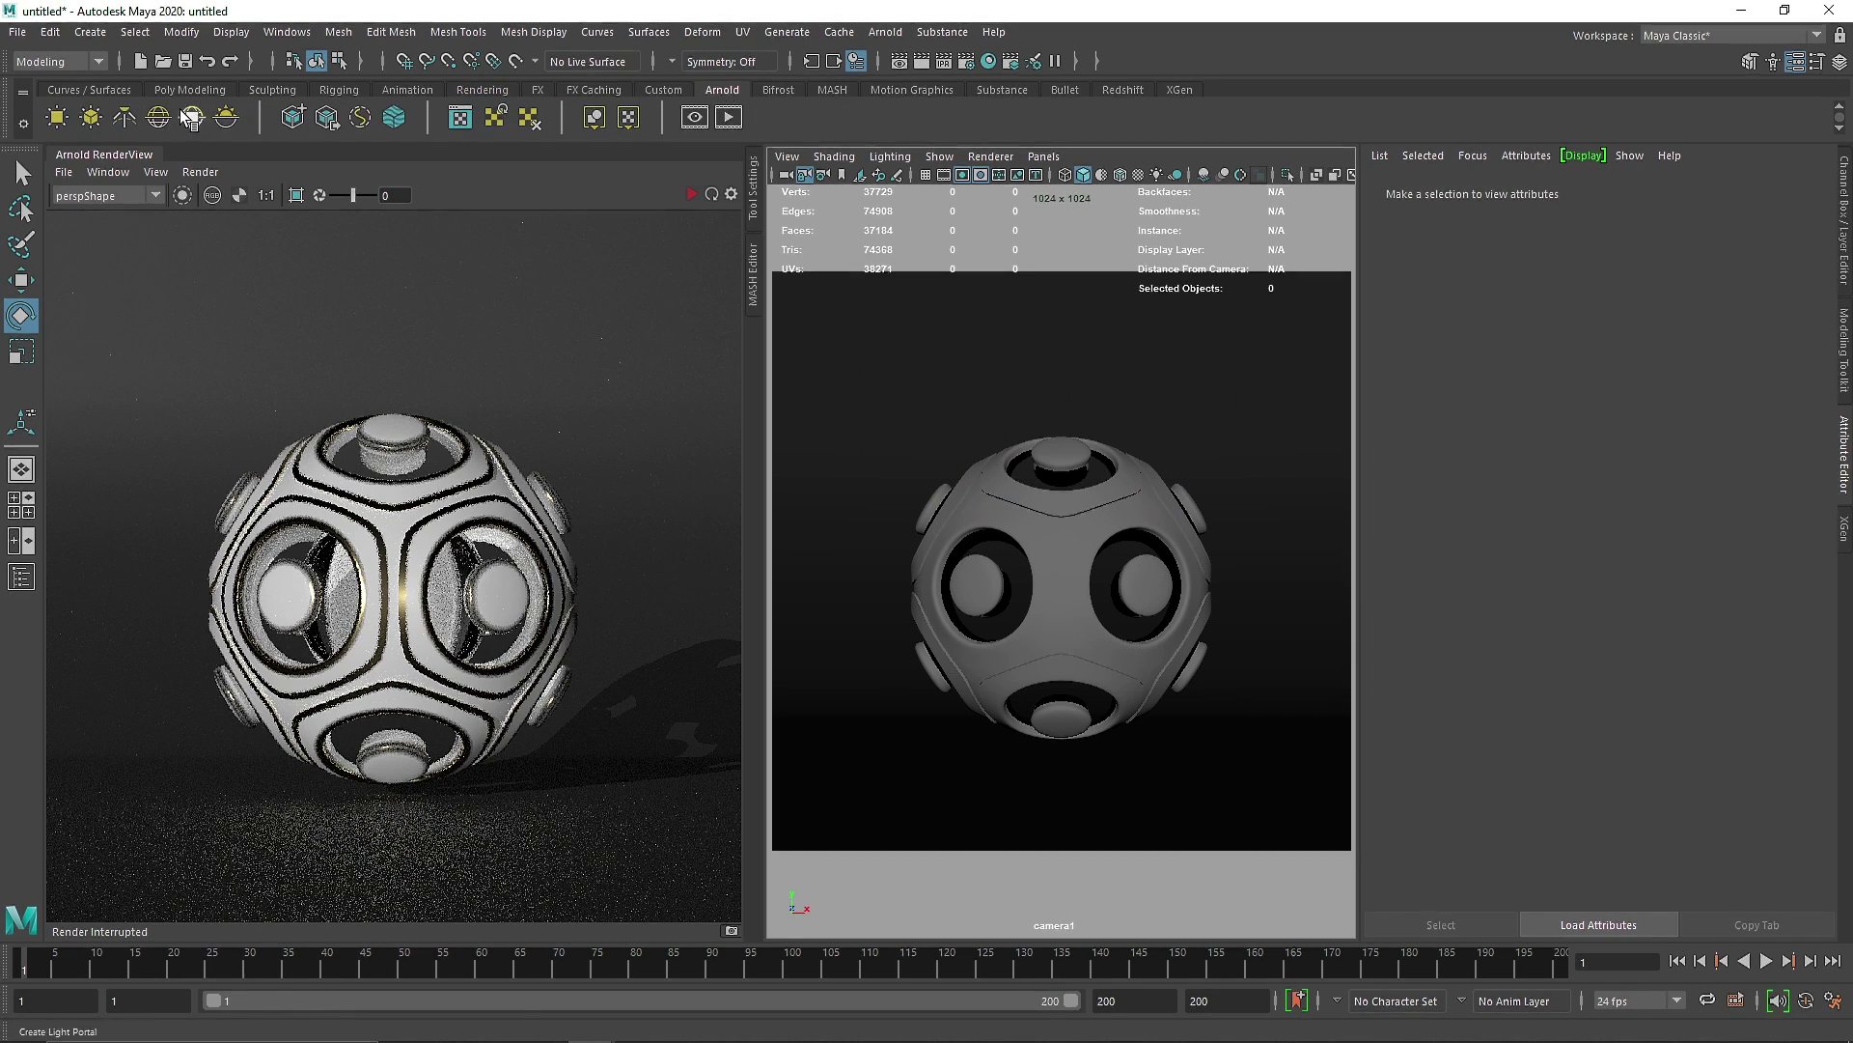
pyautogui.click(57, 116)
pyautogui.press('w')
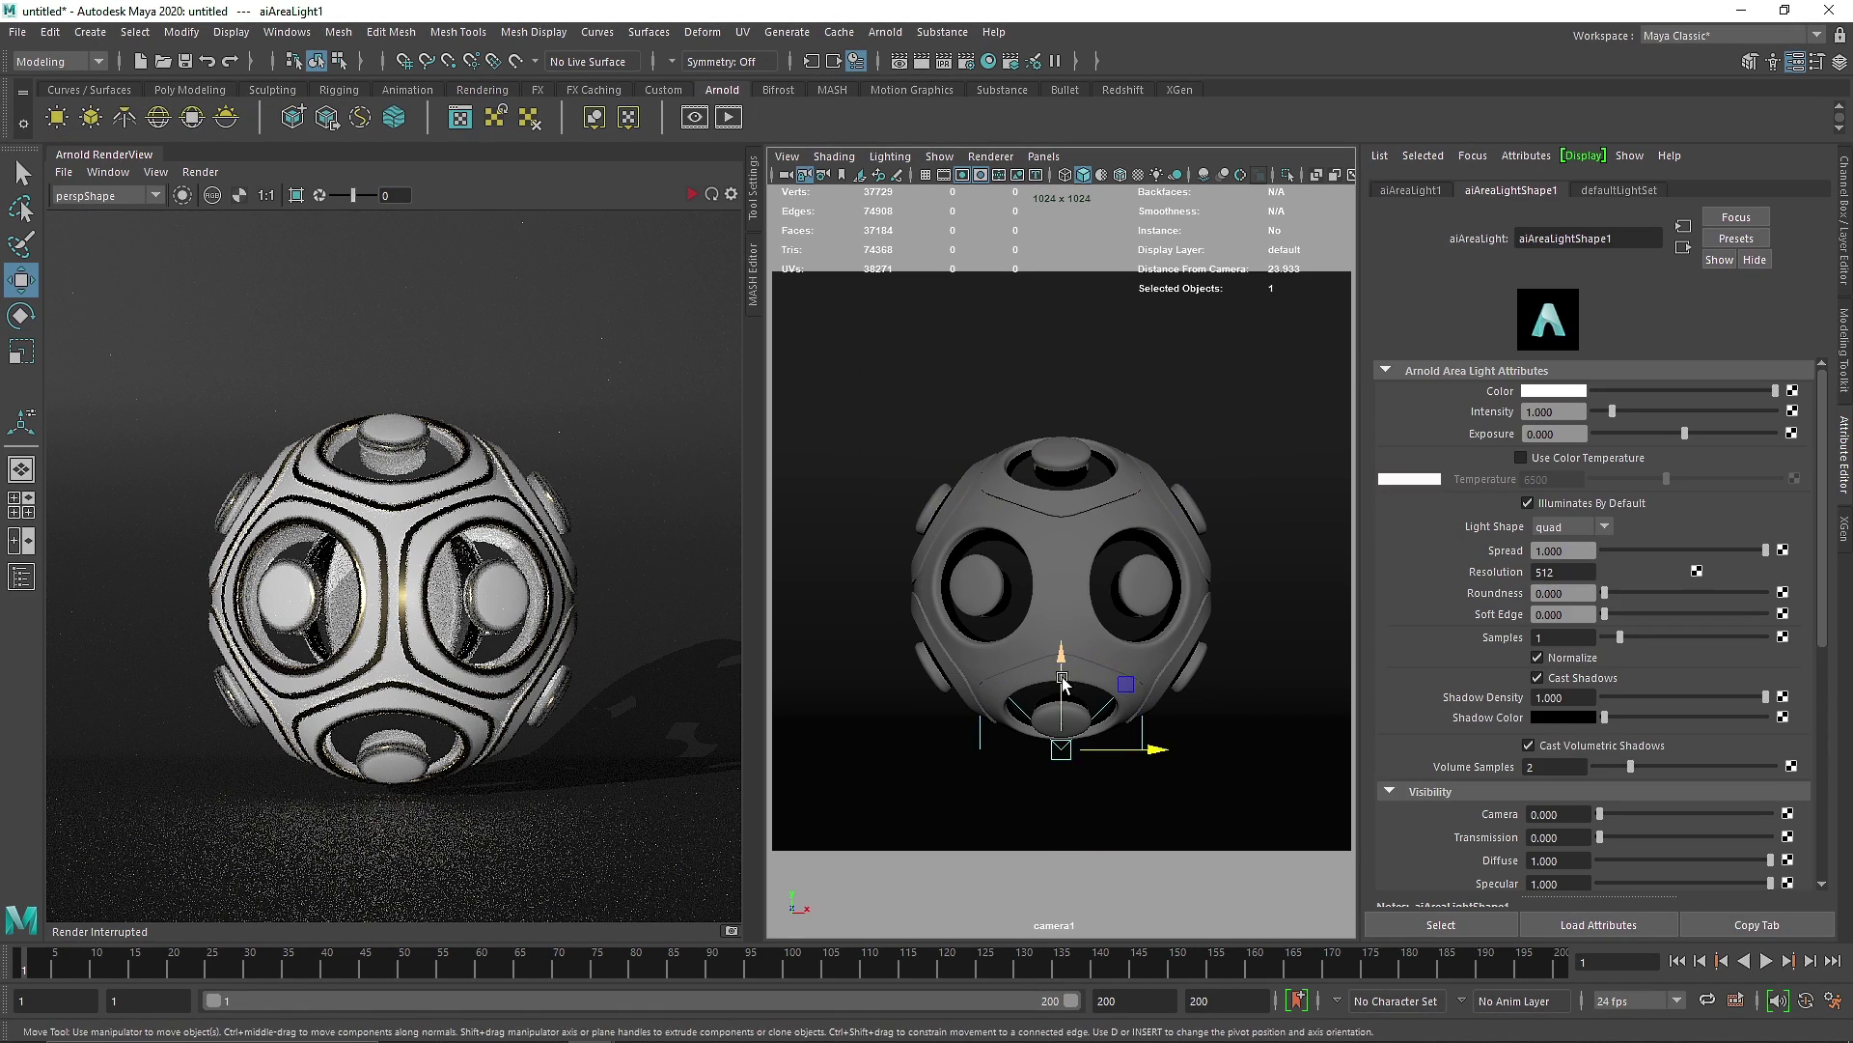
pyautogui.moveTo(1061, 679); pyautogui.dragTo(803, 550)
pyautogui.press('e')
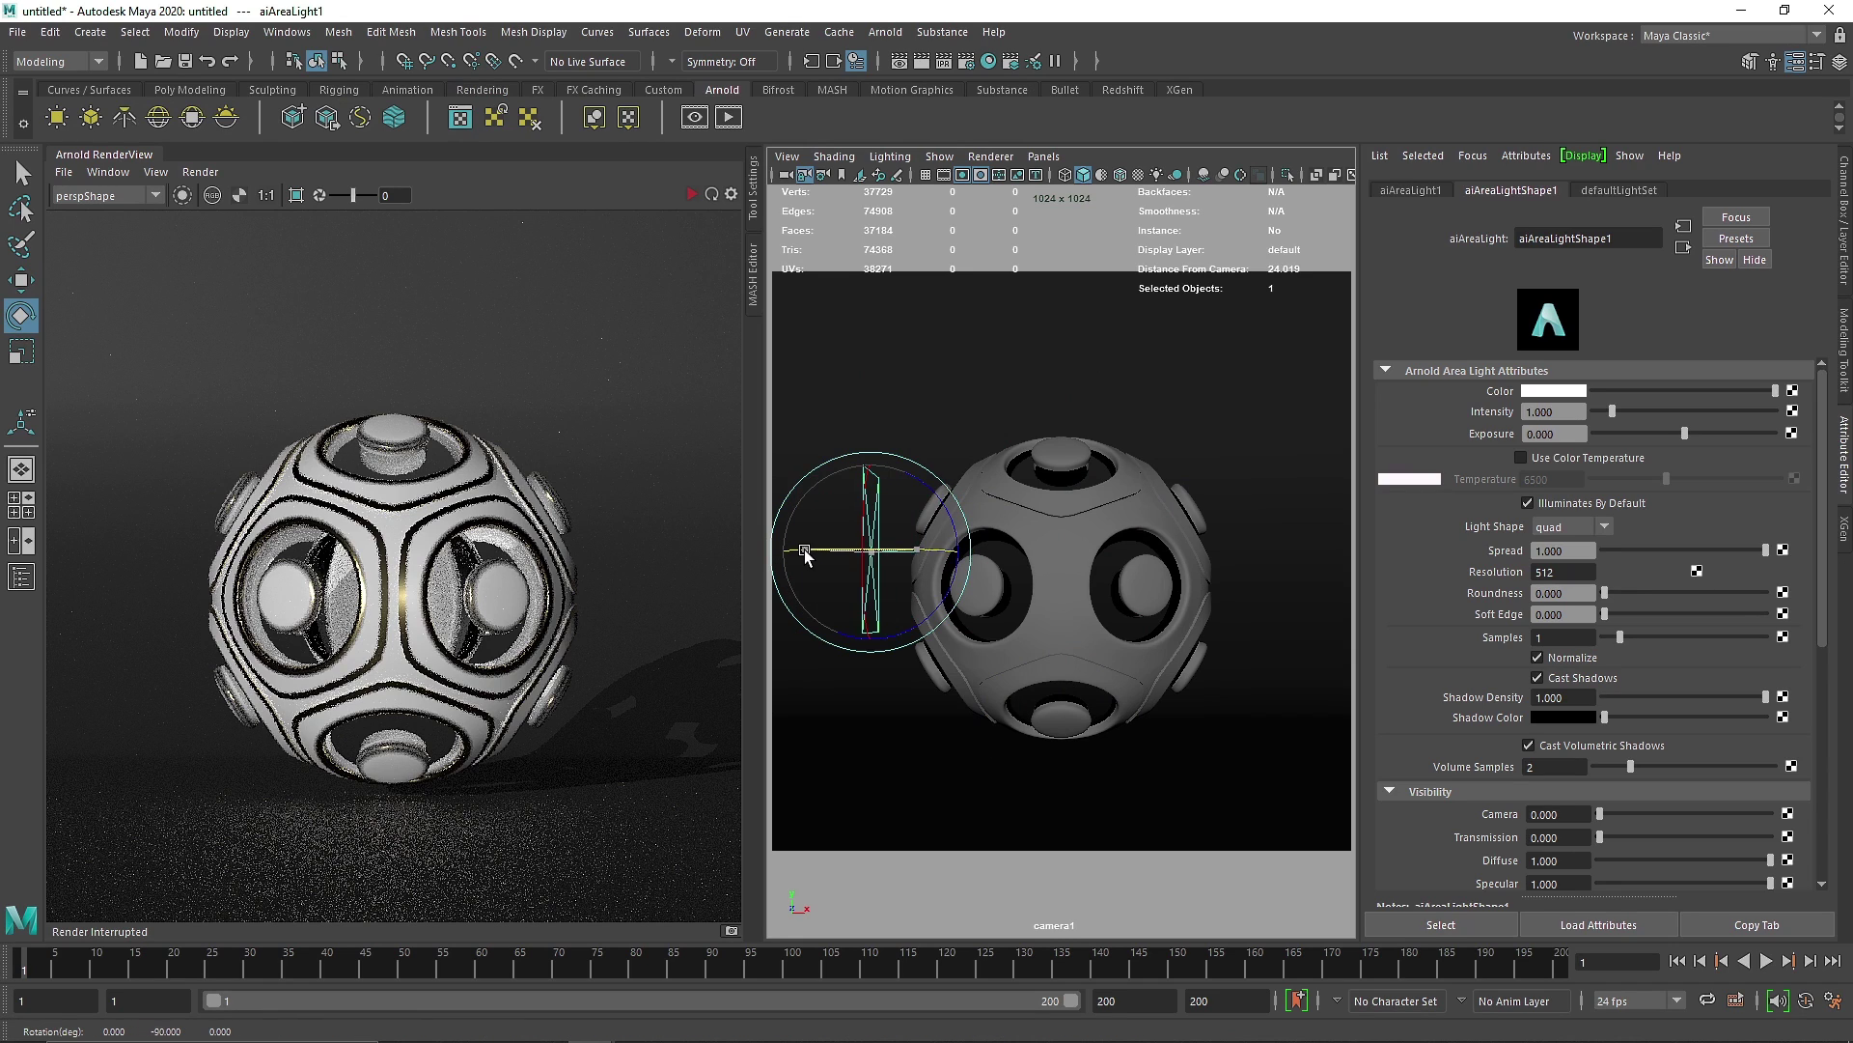
# Move the area light away from the sphere to Translate X -13.555 and scale it uniformly to 6.058.
pyautogui.hotkey('ctrl', 'a')
pyautogui.press('w')
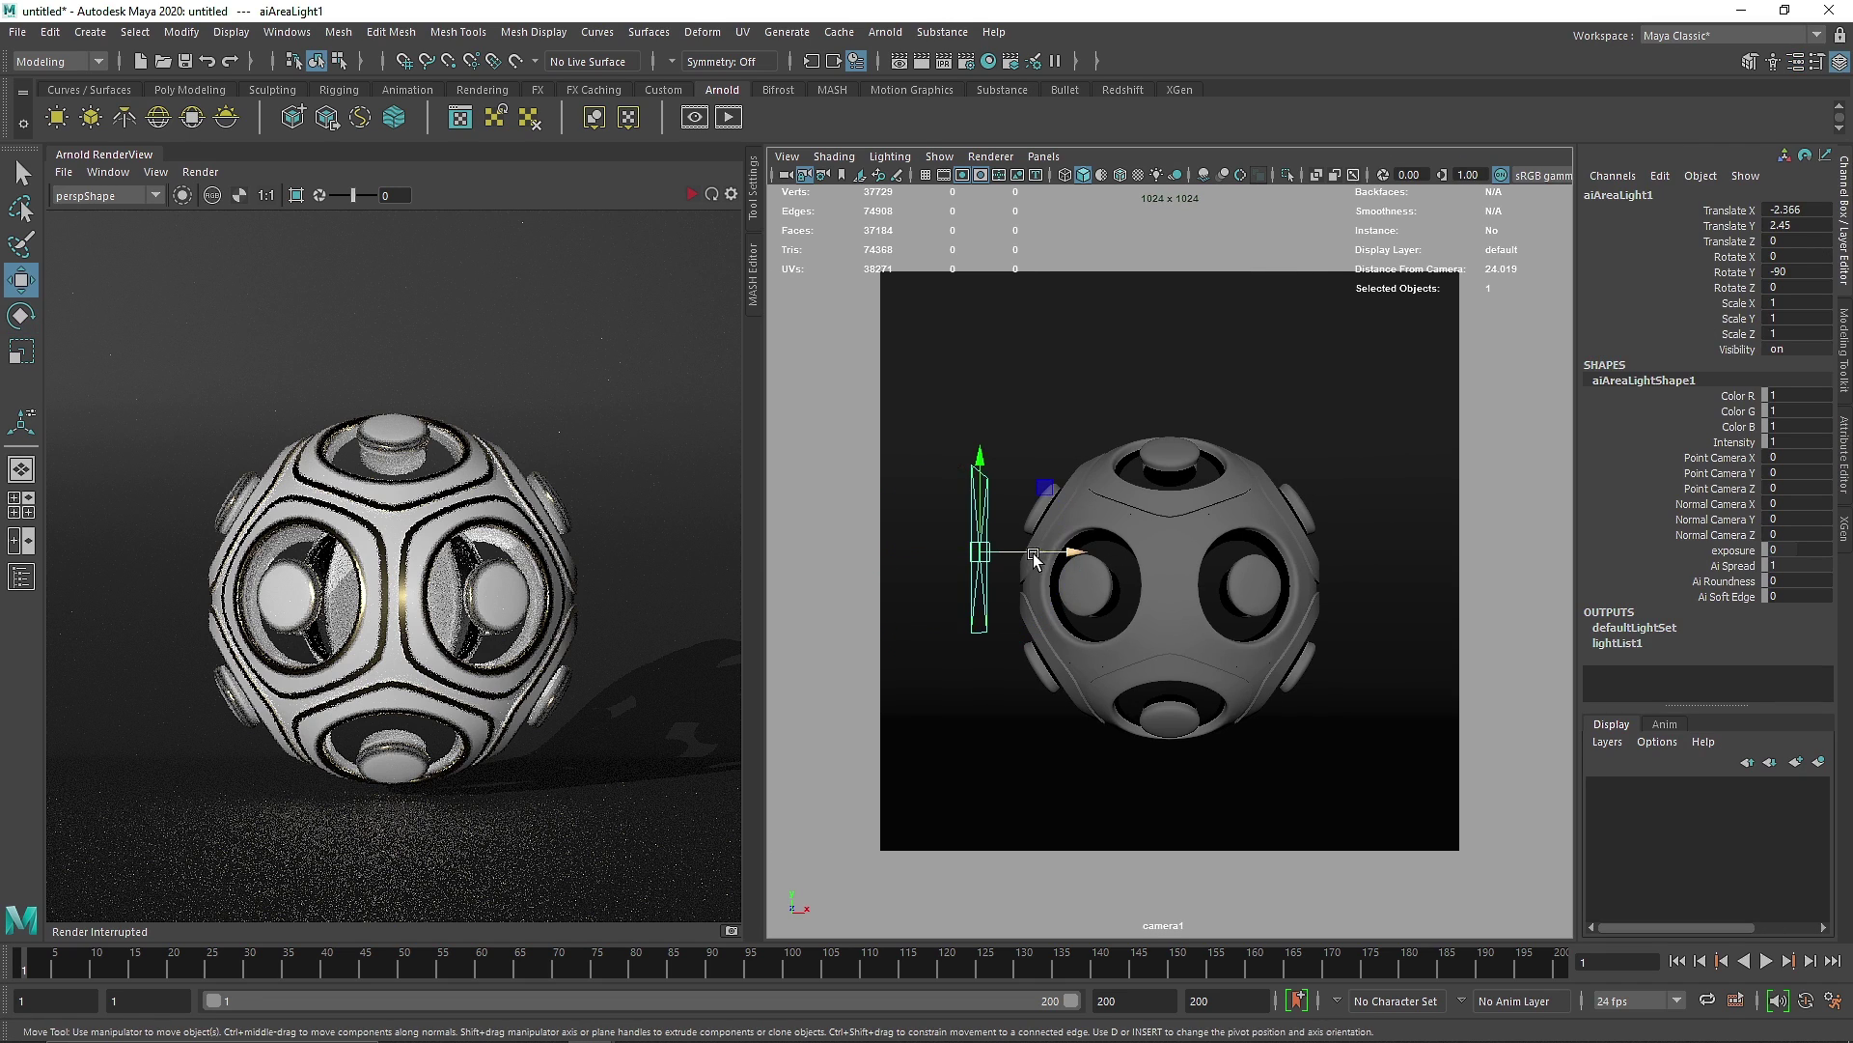
pyautogui.moveTo(1057, 552); pyautogui.dragTo(820, 540)
pyautogui.press('space')
pyautogui.moveTo(1050, 523); pyautogui.dragTo(1062, 350)
pyautogui.press('r')
pyautogui.moveTo(1116, 576); pyautogui.dragTo(1072, 567)
pyautogui.press('e')
pyautogui.press('w')
# Start the Arnold render and set the area light's exposure to 12.
pyautogui.click(691, 195)
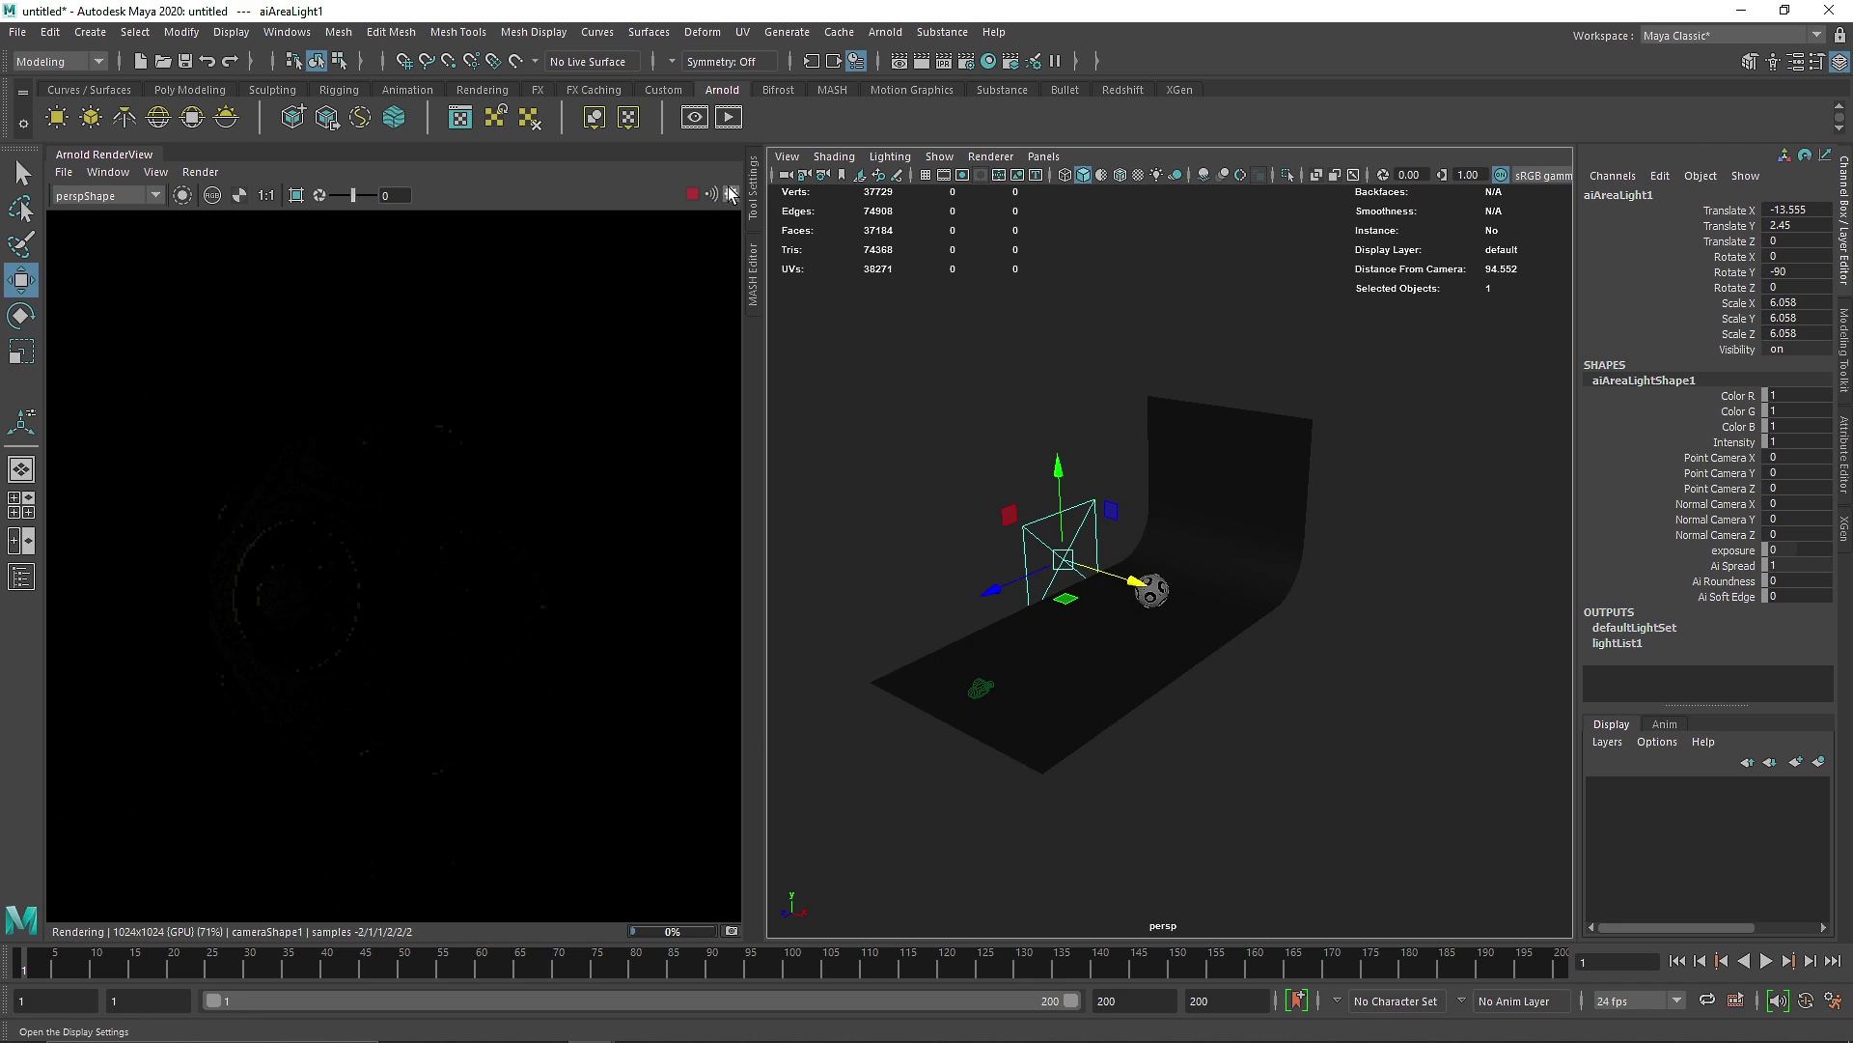
pyautogui.click(752, 198)
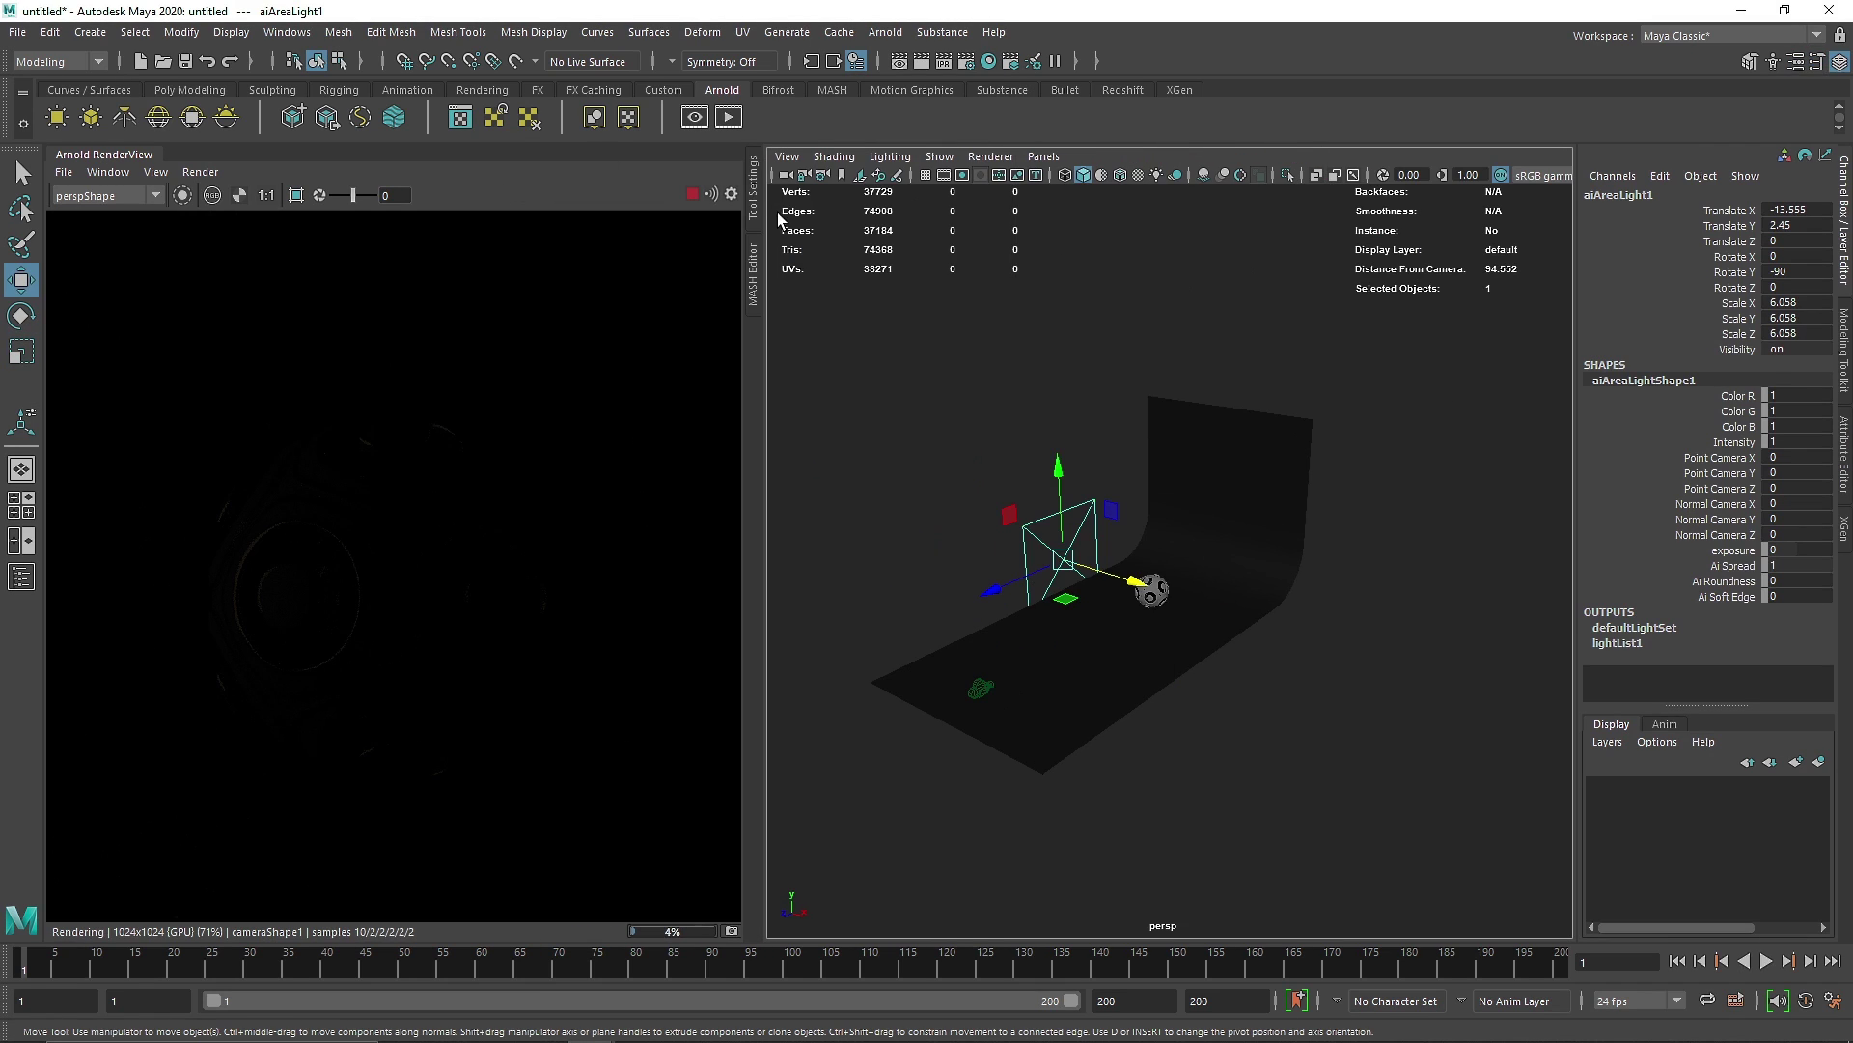
pyautogui.click(1796, 61)
pyautogui.click(1554, 433)
pyautogui.write('6')
pyautogui.press('Tab')
pyautogui.moveTo(1573, 433); pyautogui.dragTo(1461, 431)
pyautogui.write('12')
pyautogui.press('Return')
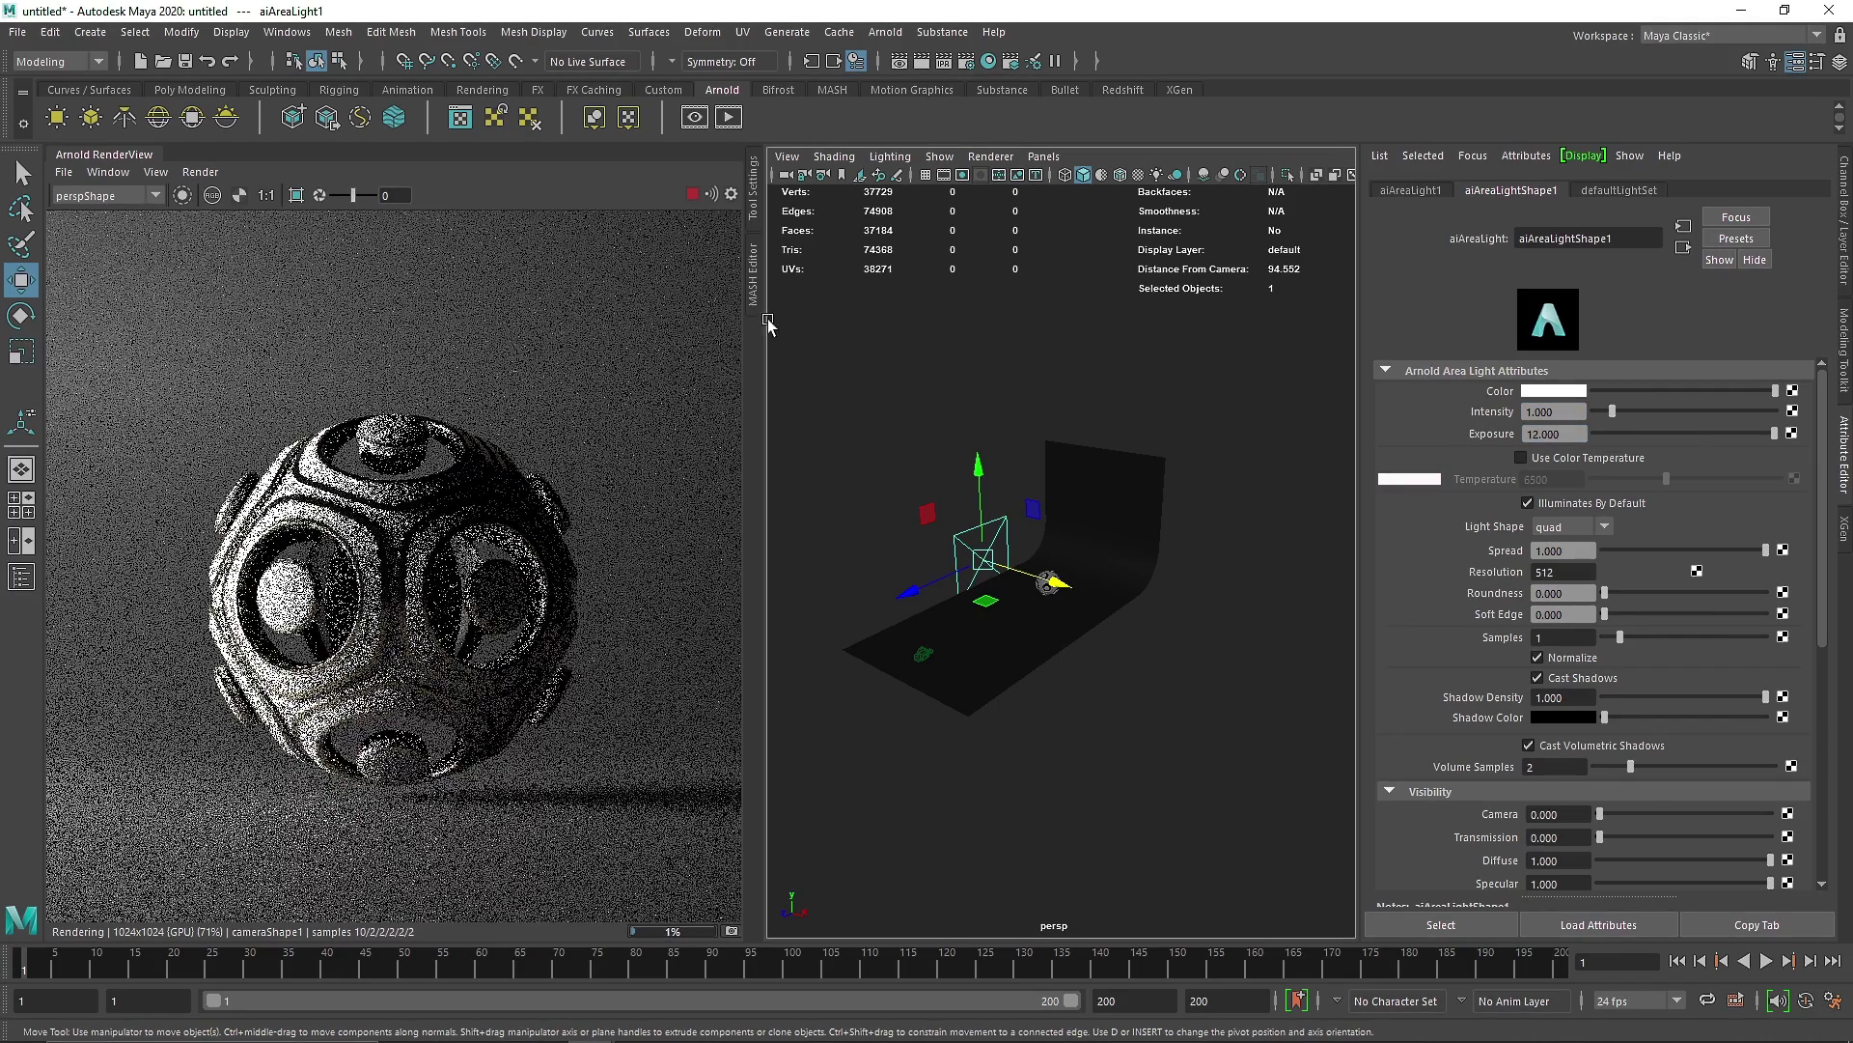
# Widen the render view and set the area light's exposure to 10.
pyautogui.moveTo(768, 321); pyautogui.dragTo(835, 317)
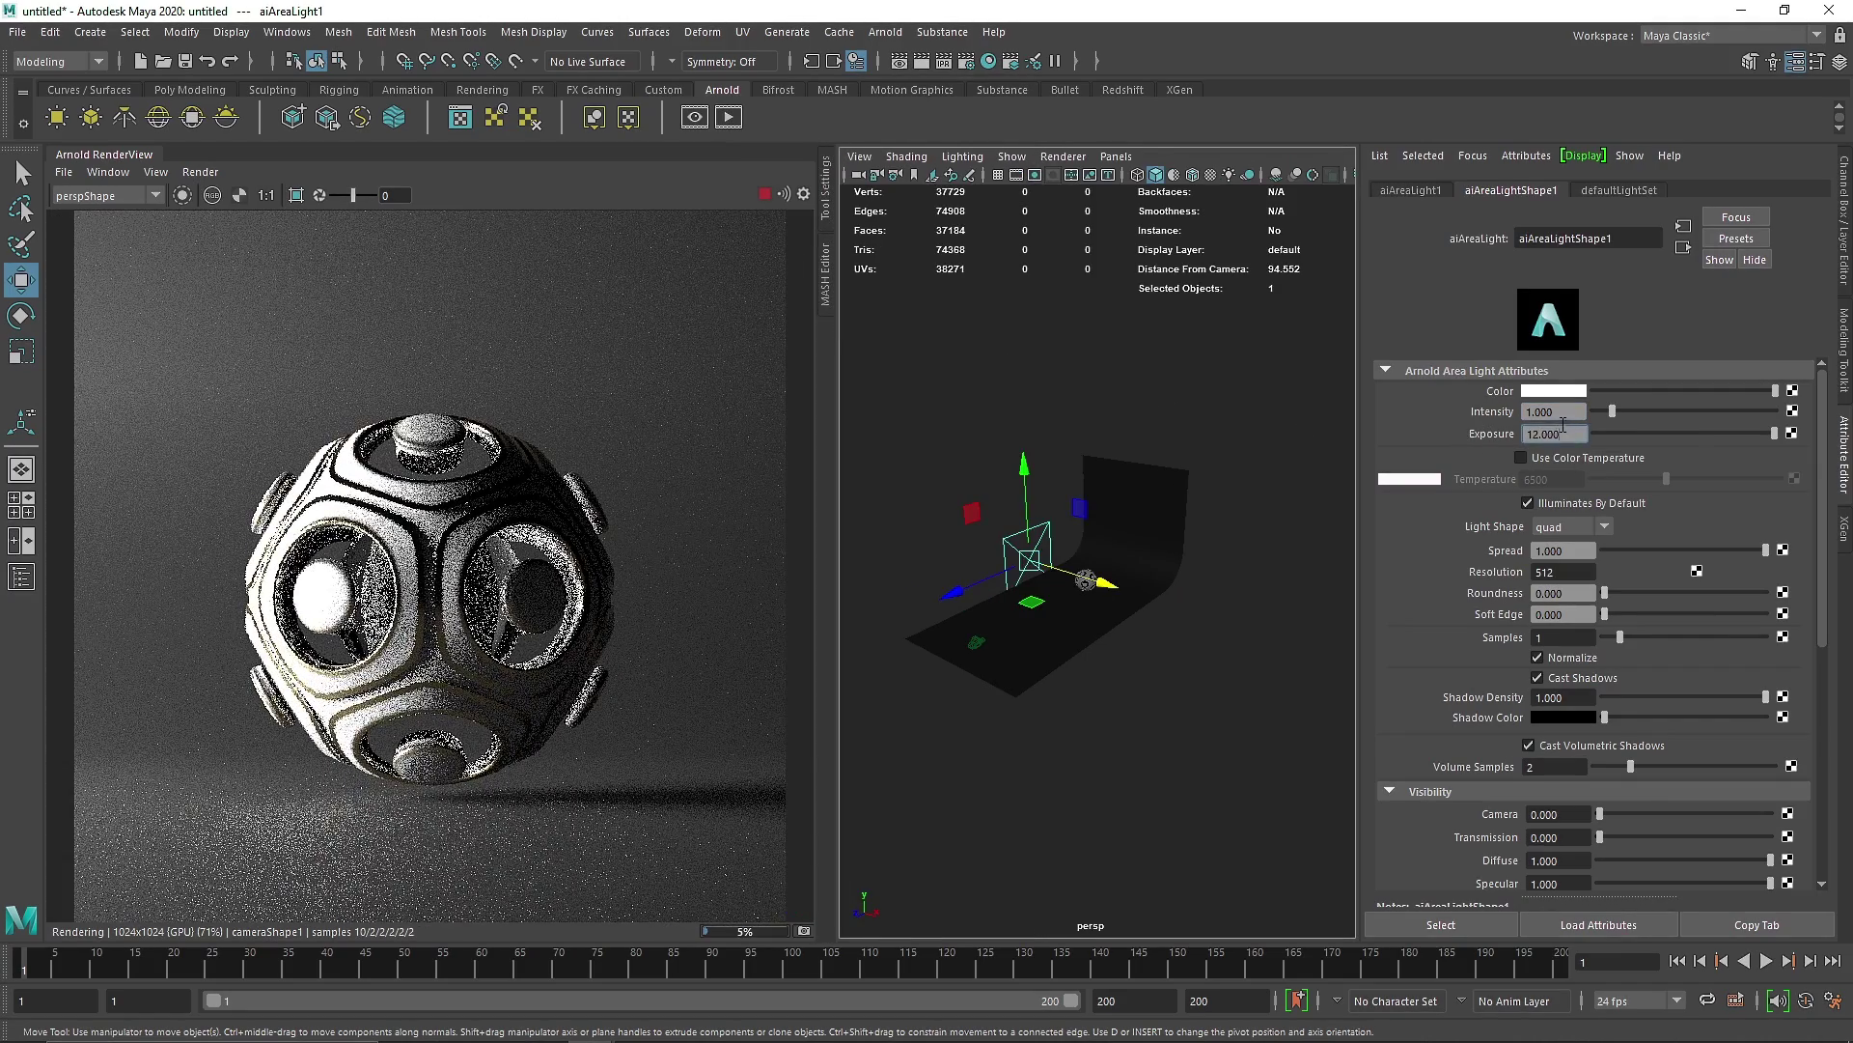
pyautogui.moveTo(1566, 434); pyautogui.dragTo(1507, 428)
pyautogui.write('10')
pyautogui.press('Return')
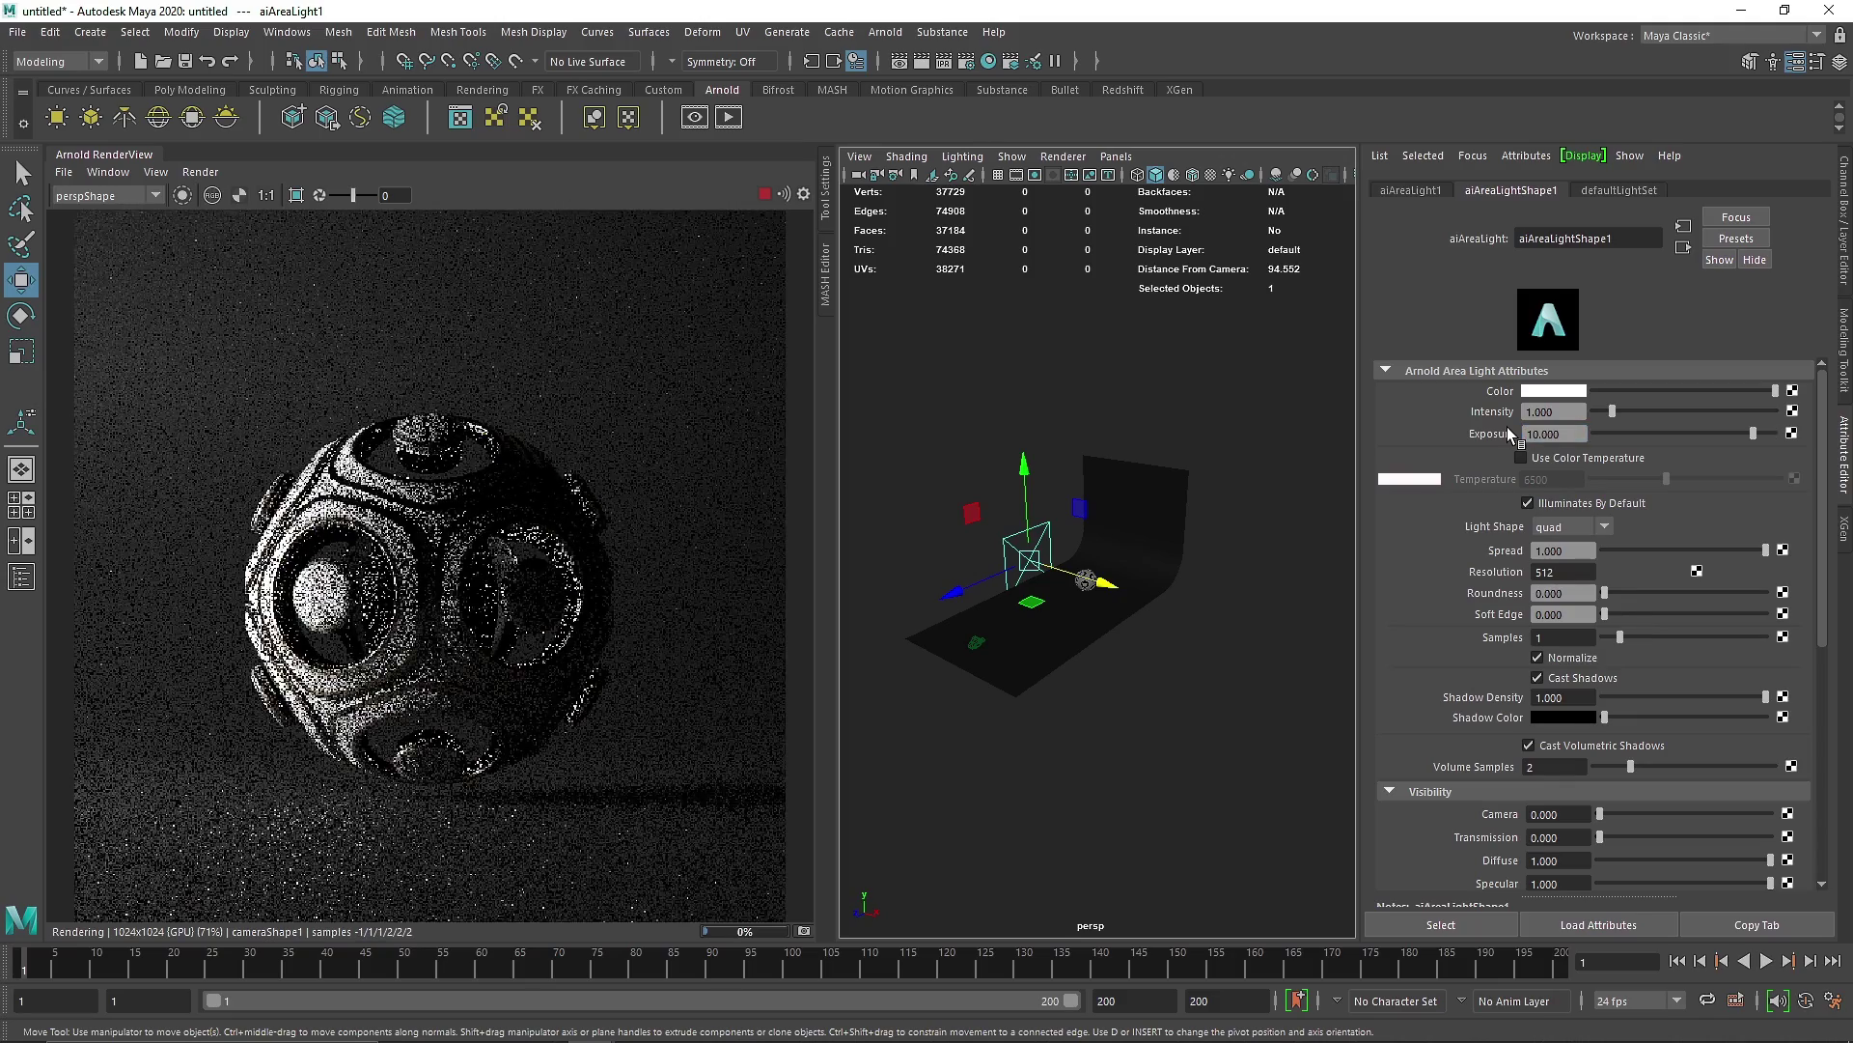
# Raise the area light's sample count and set its resolution to 1000.
pyautogui.click(1685, 637)
pyautogui.doubleClick(1564, 571)
pyautogui.write('1000')
pyautogui.press('Tab')
# Enter 2 for two neighbouring visibility attributes of the area light, and deselect the light.
pyautogui.scroll(-3, 1569, 789)
pyautogui.moveTo(1566, 769); pyautogui.dragTo(1526, 769)
pyautogui.write('2')
pyautogui.hotkey('shift', 'Tab')
pyautogui.write('2')
pyautogui.hotkey('shift', 'Tab')
pyautogui.click(1245, 651)
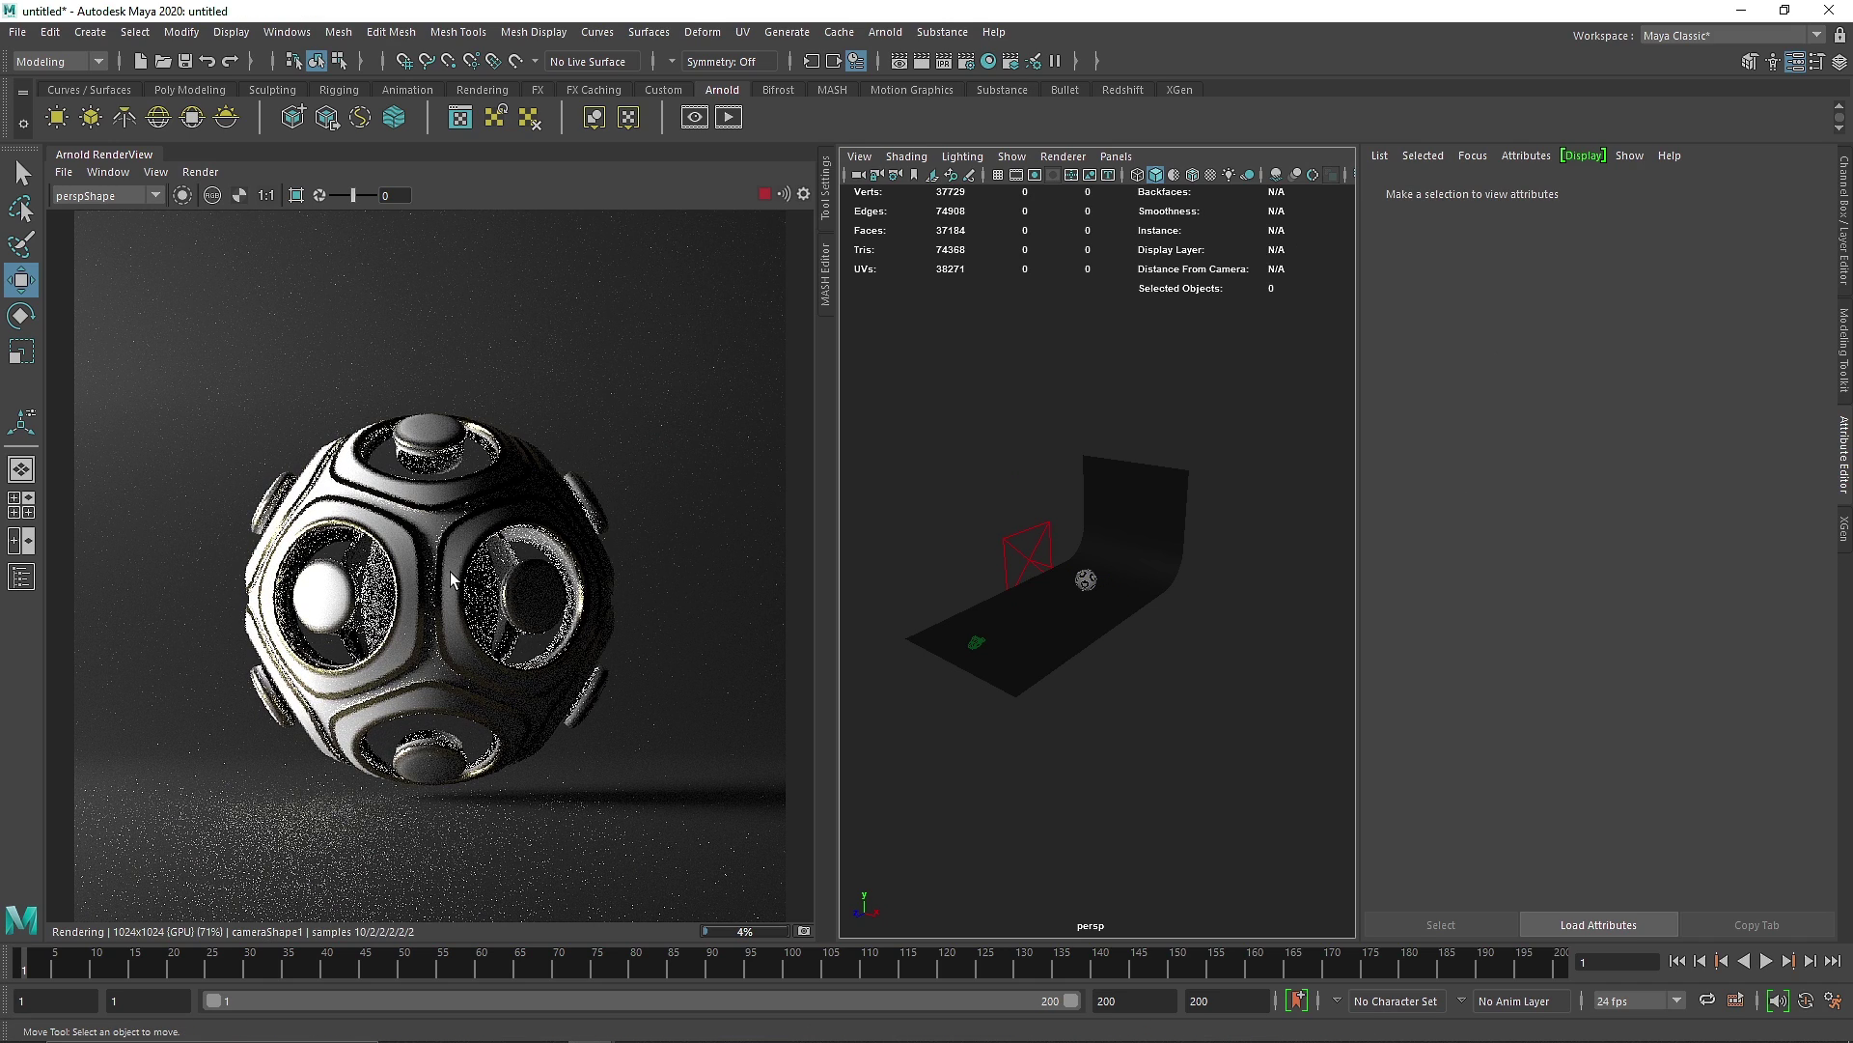
# Select the outer shell, open material B from its mix shader, and set the base color to black.
pyautogui.scroll(2, 419, 579)
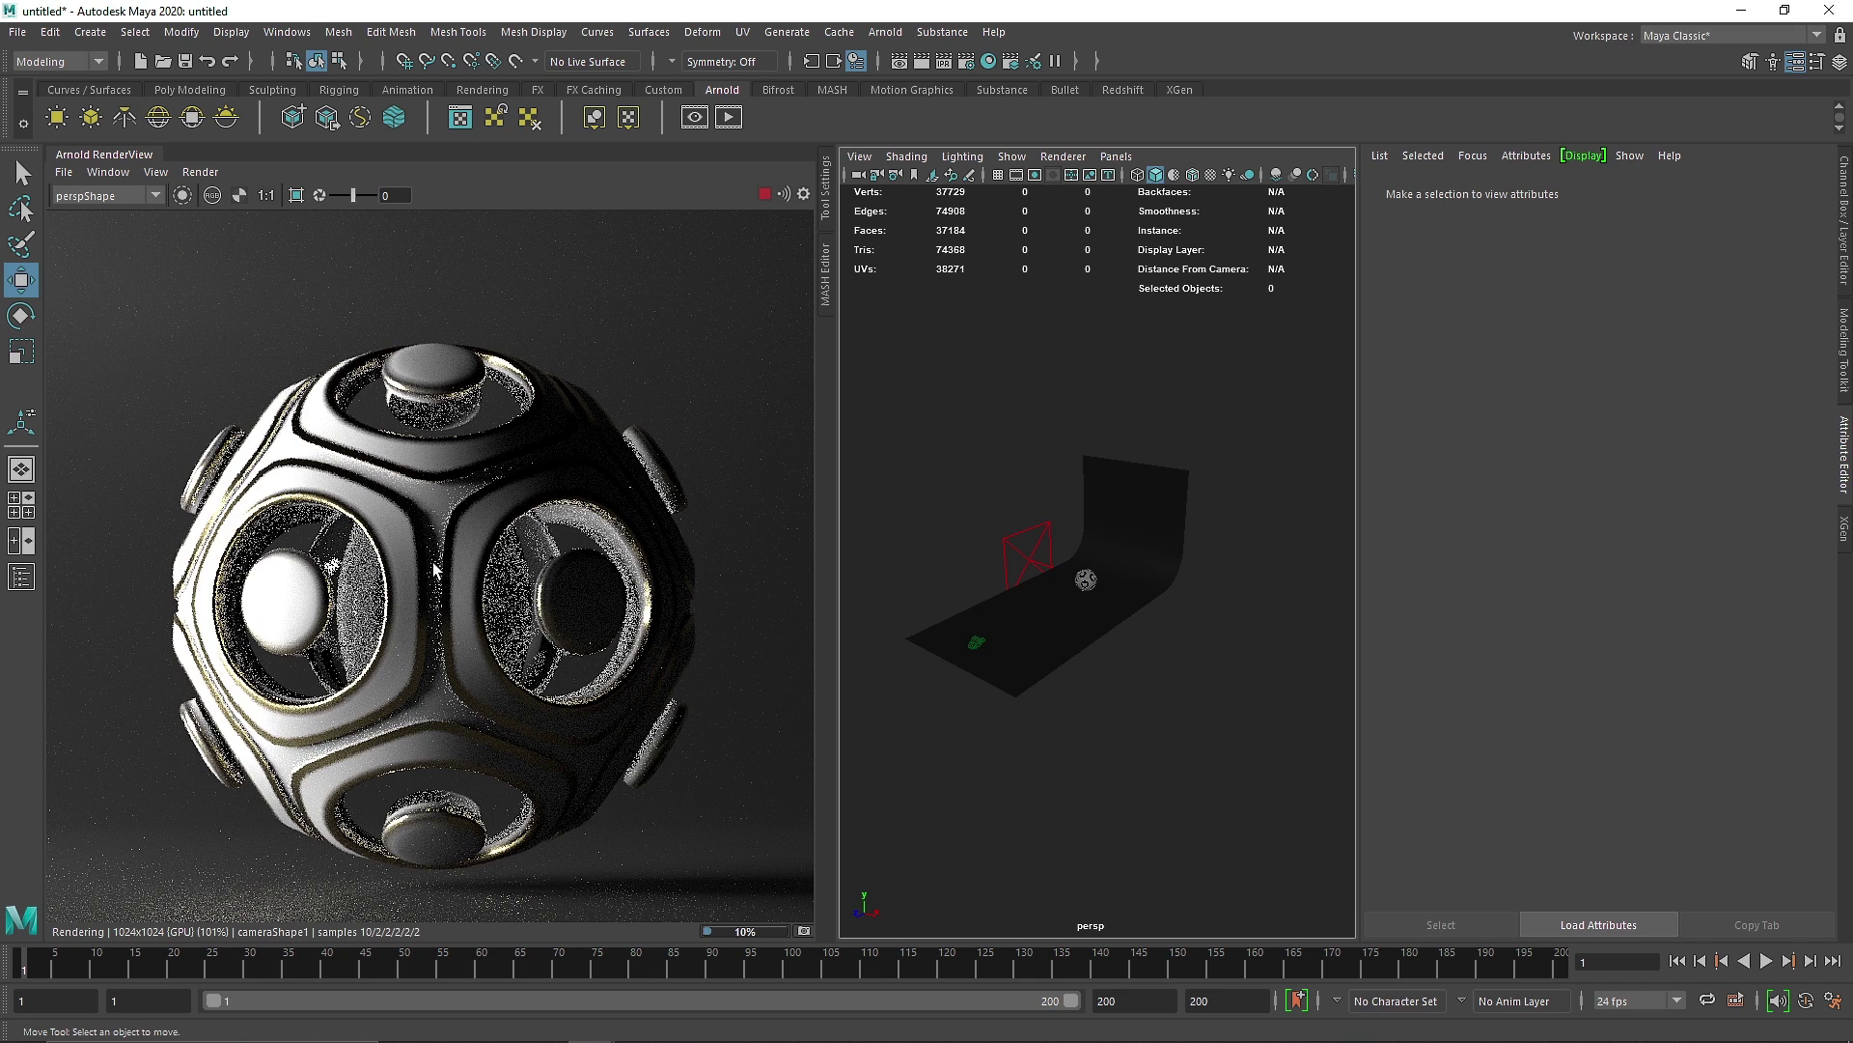
pyautogui.scroll(-2, 444, 558)
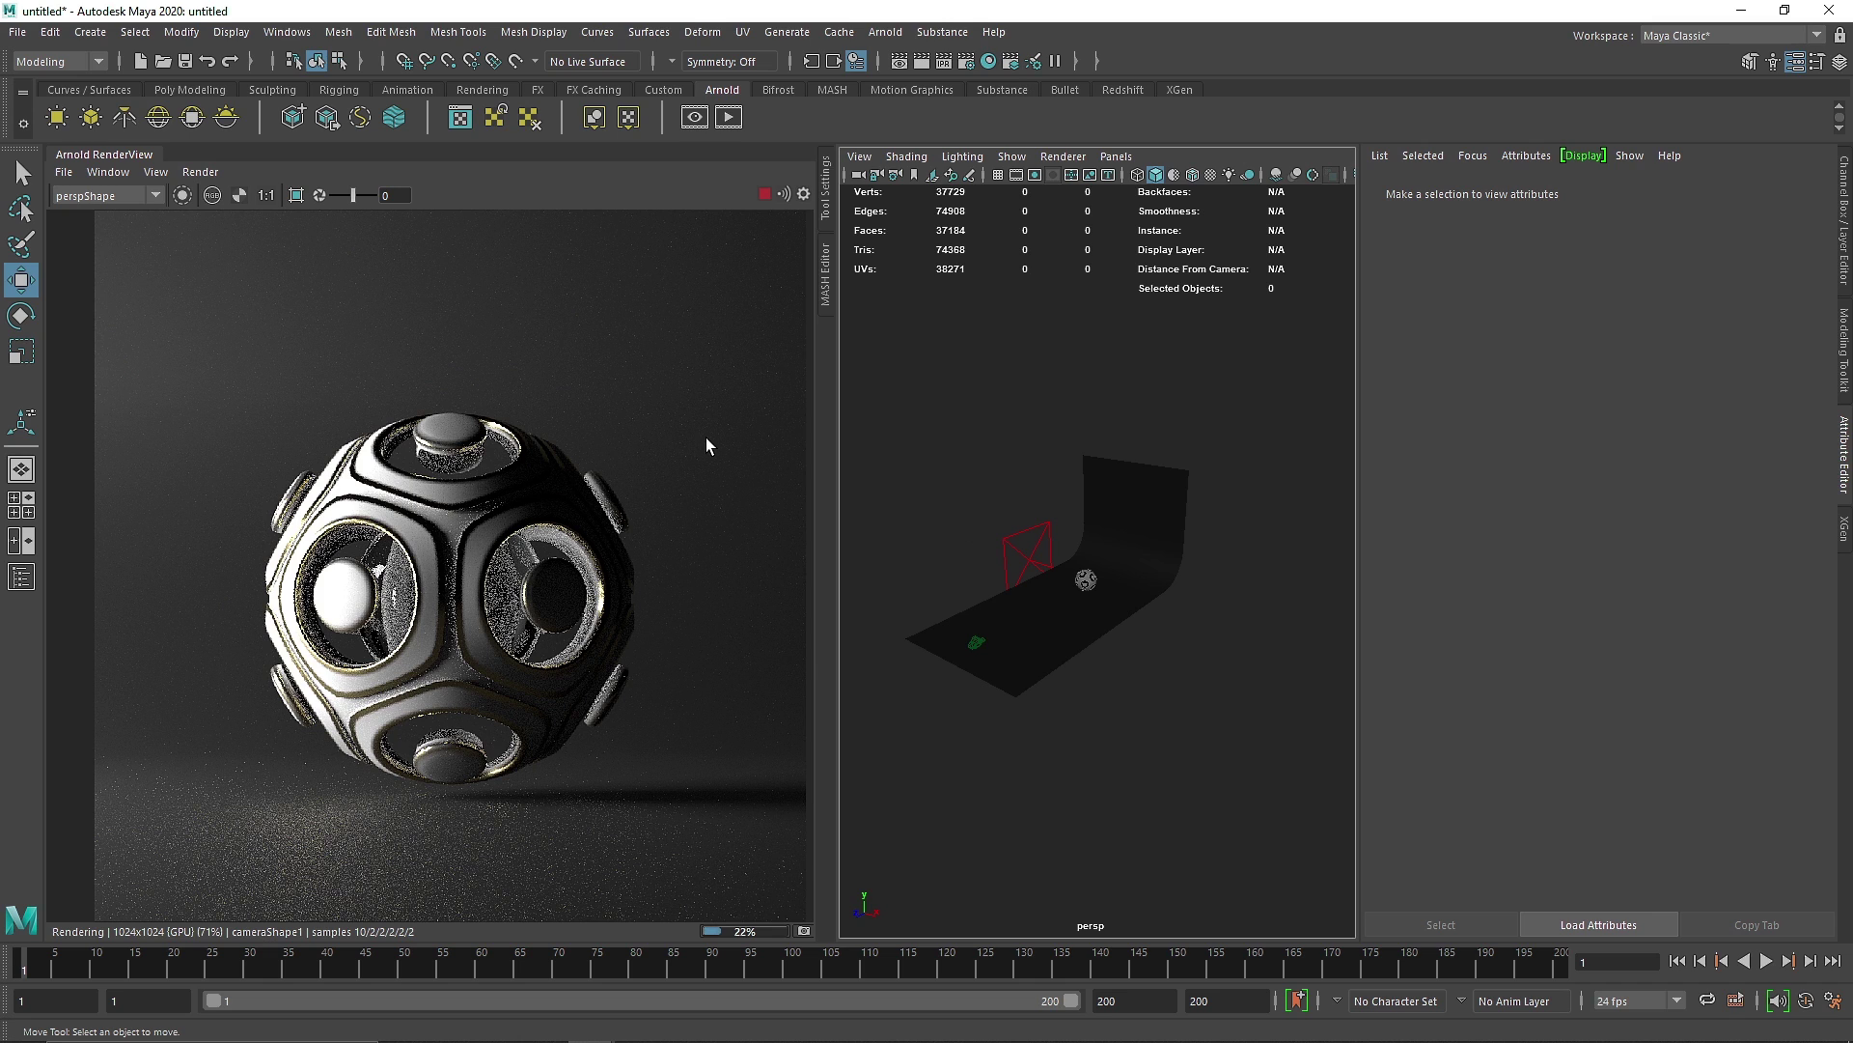
pyautogui.click(1088, 578)
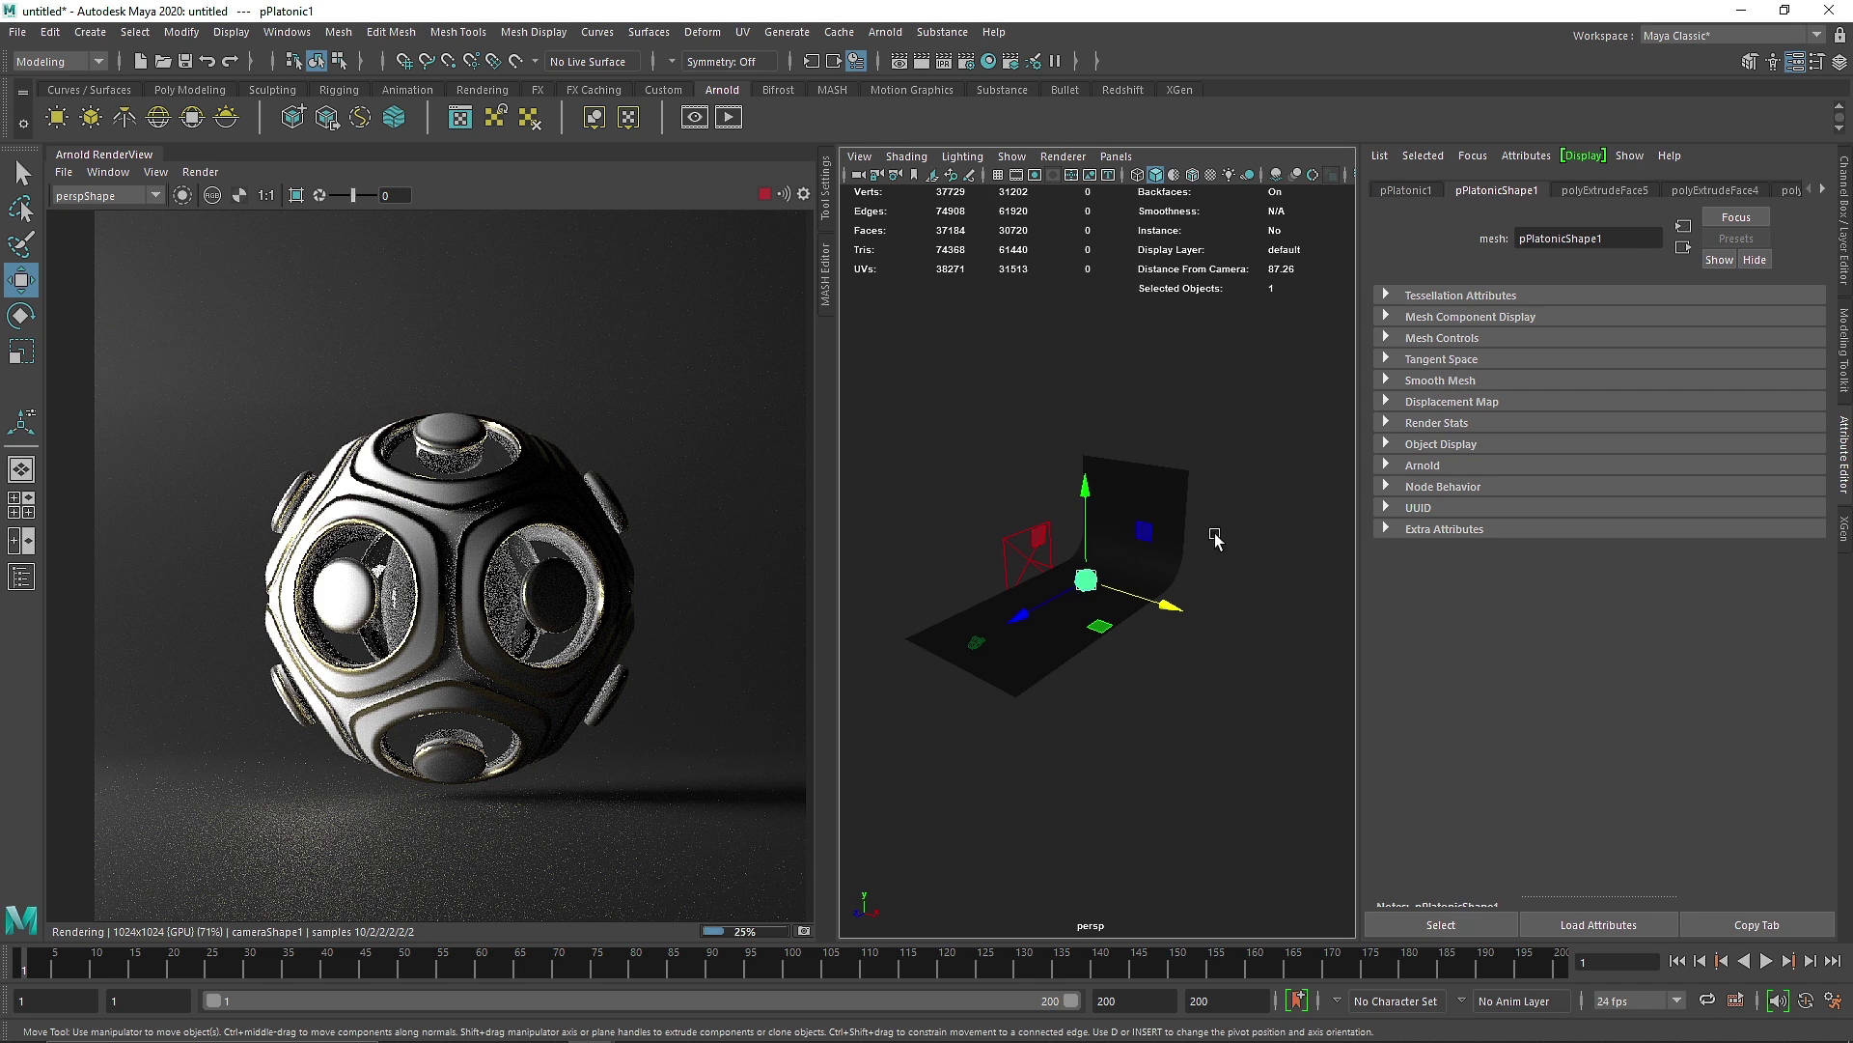
pyautogui.scroll(-8, 1688, 187)
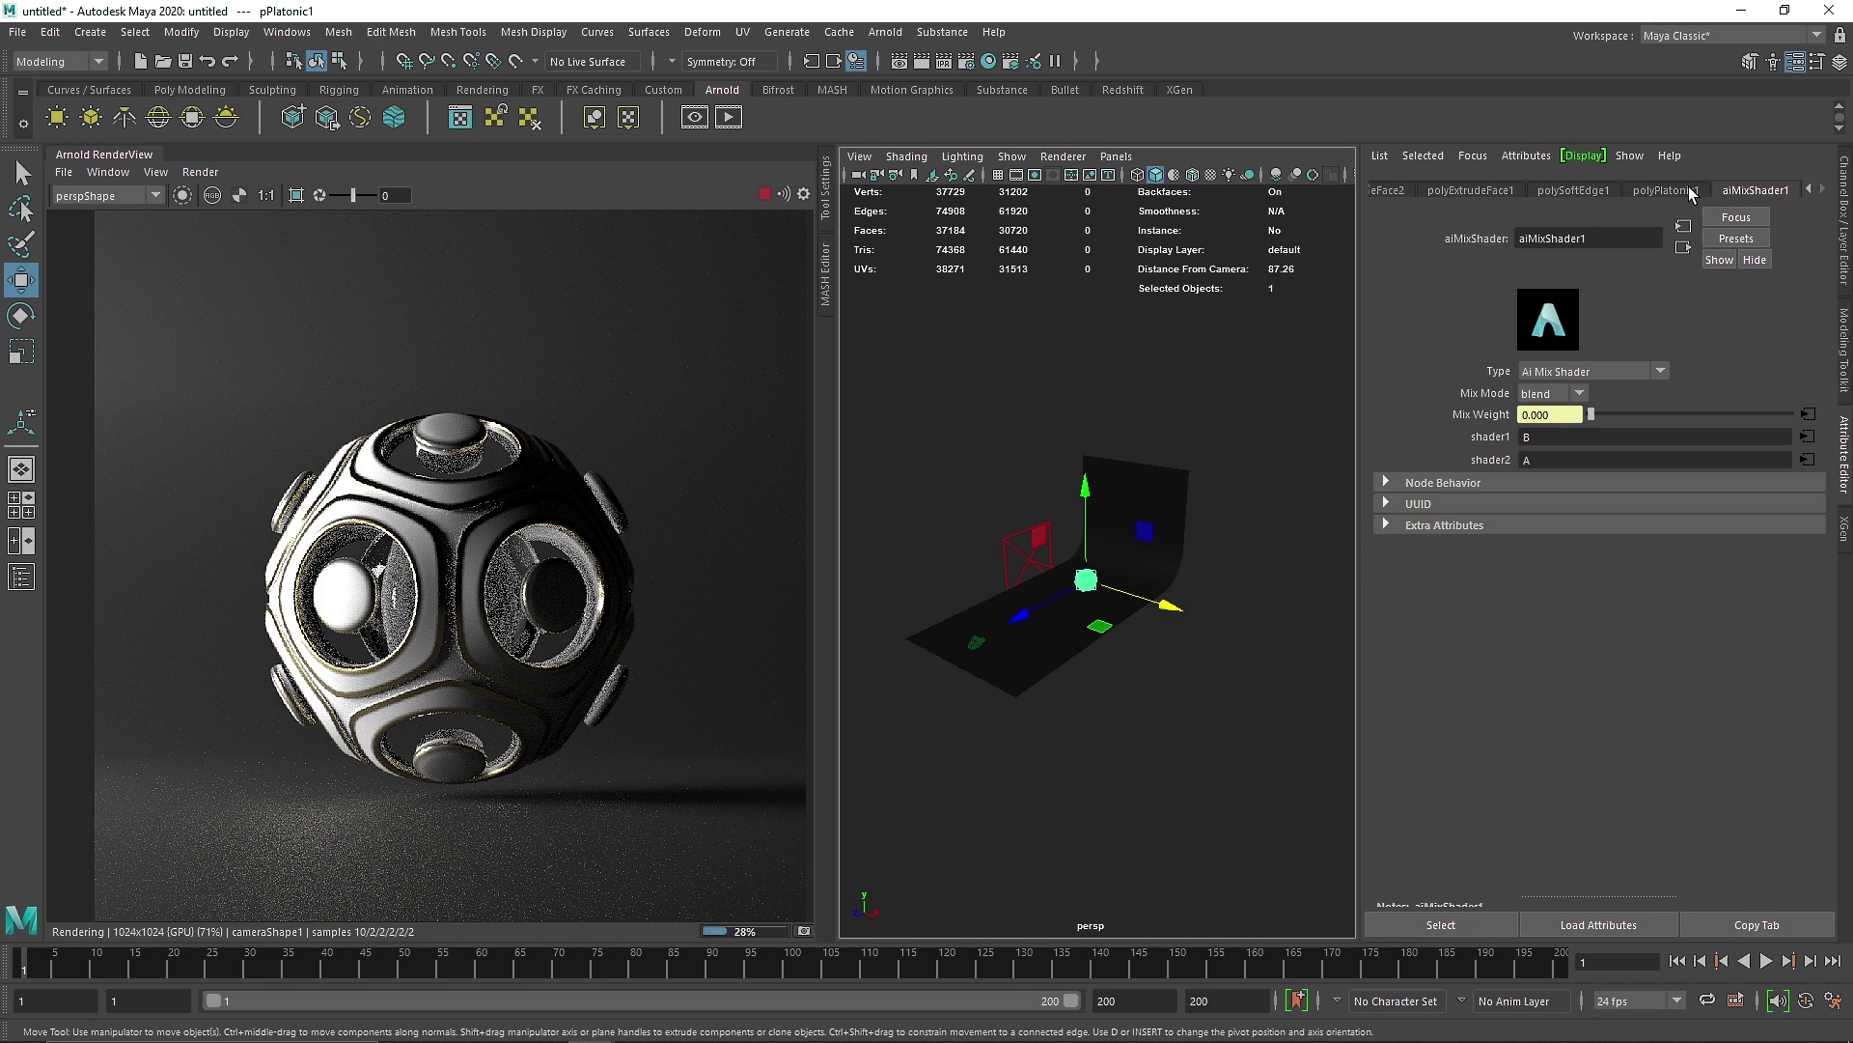
pyautogui.click(1691, 190)
pyautogui.click(1752, 190)
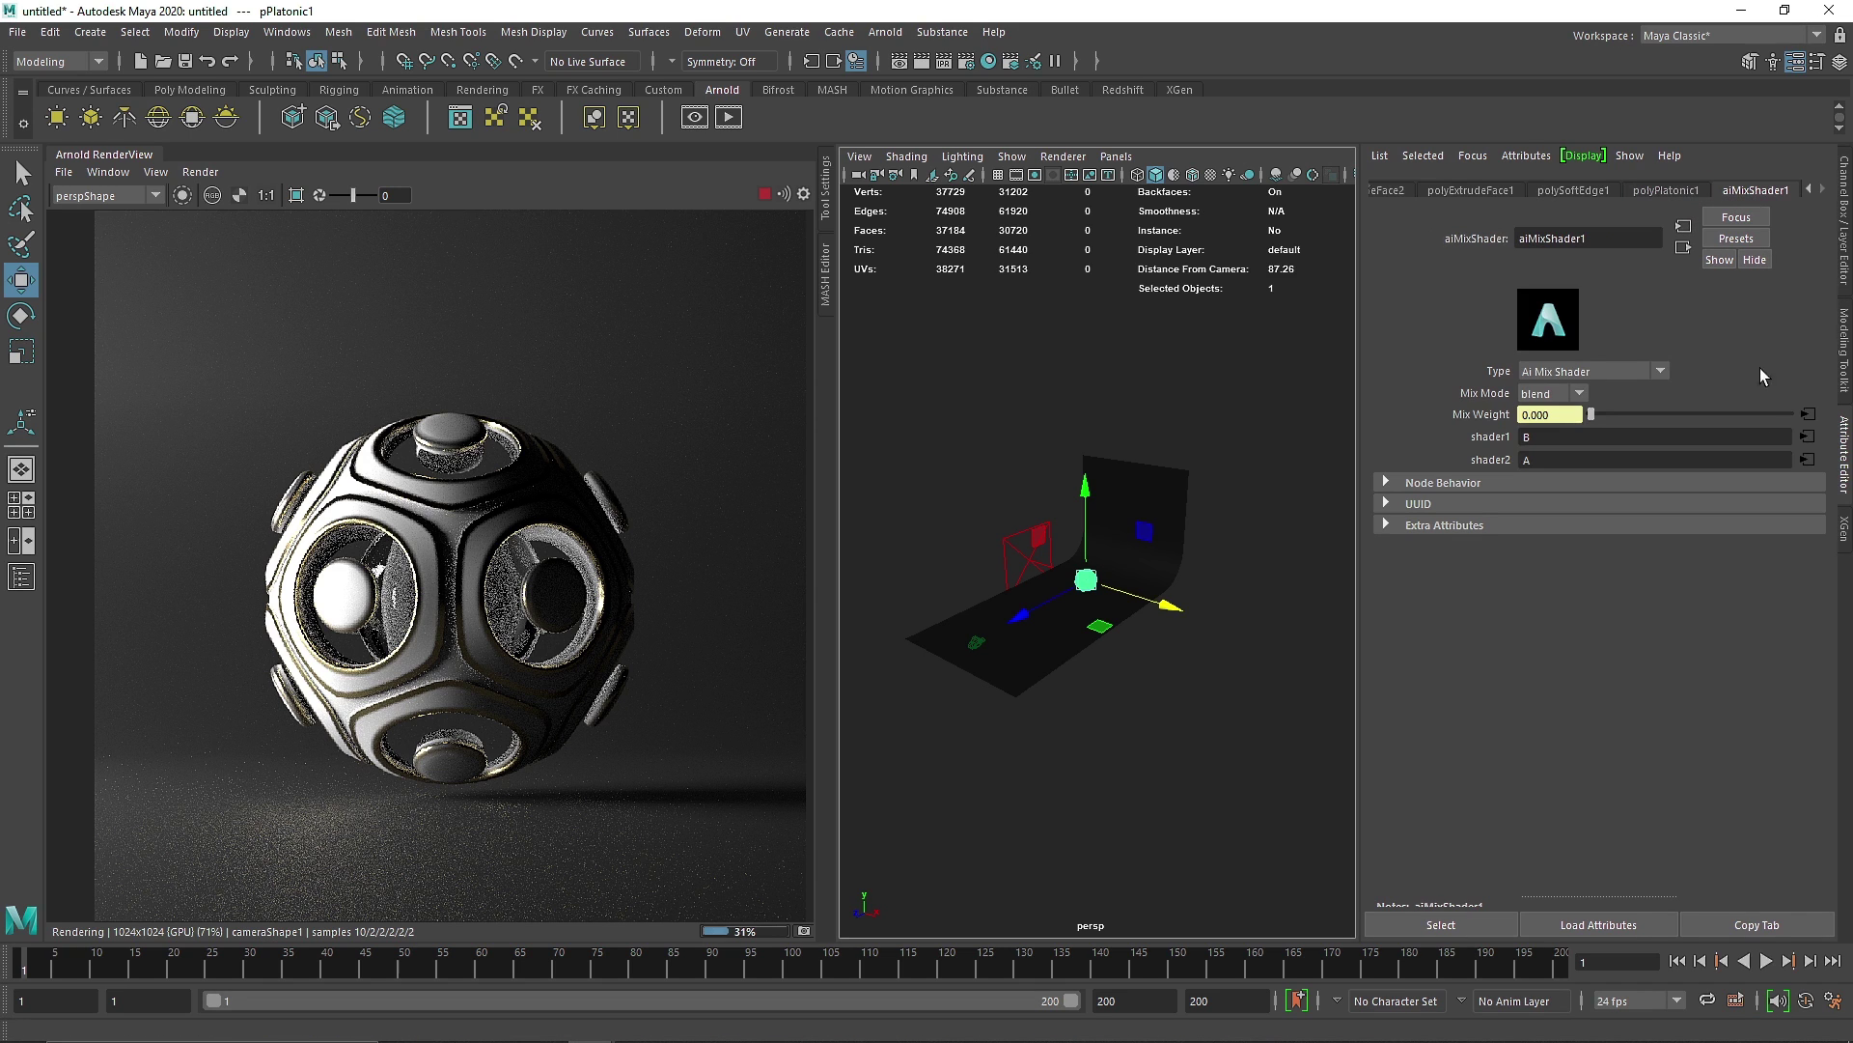
pyautogui.click(1805, 437)
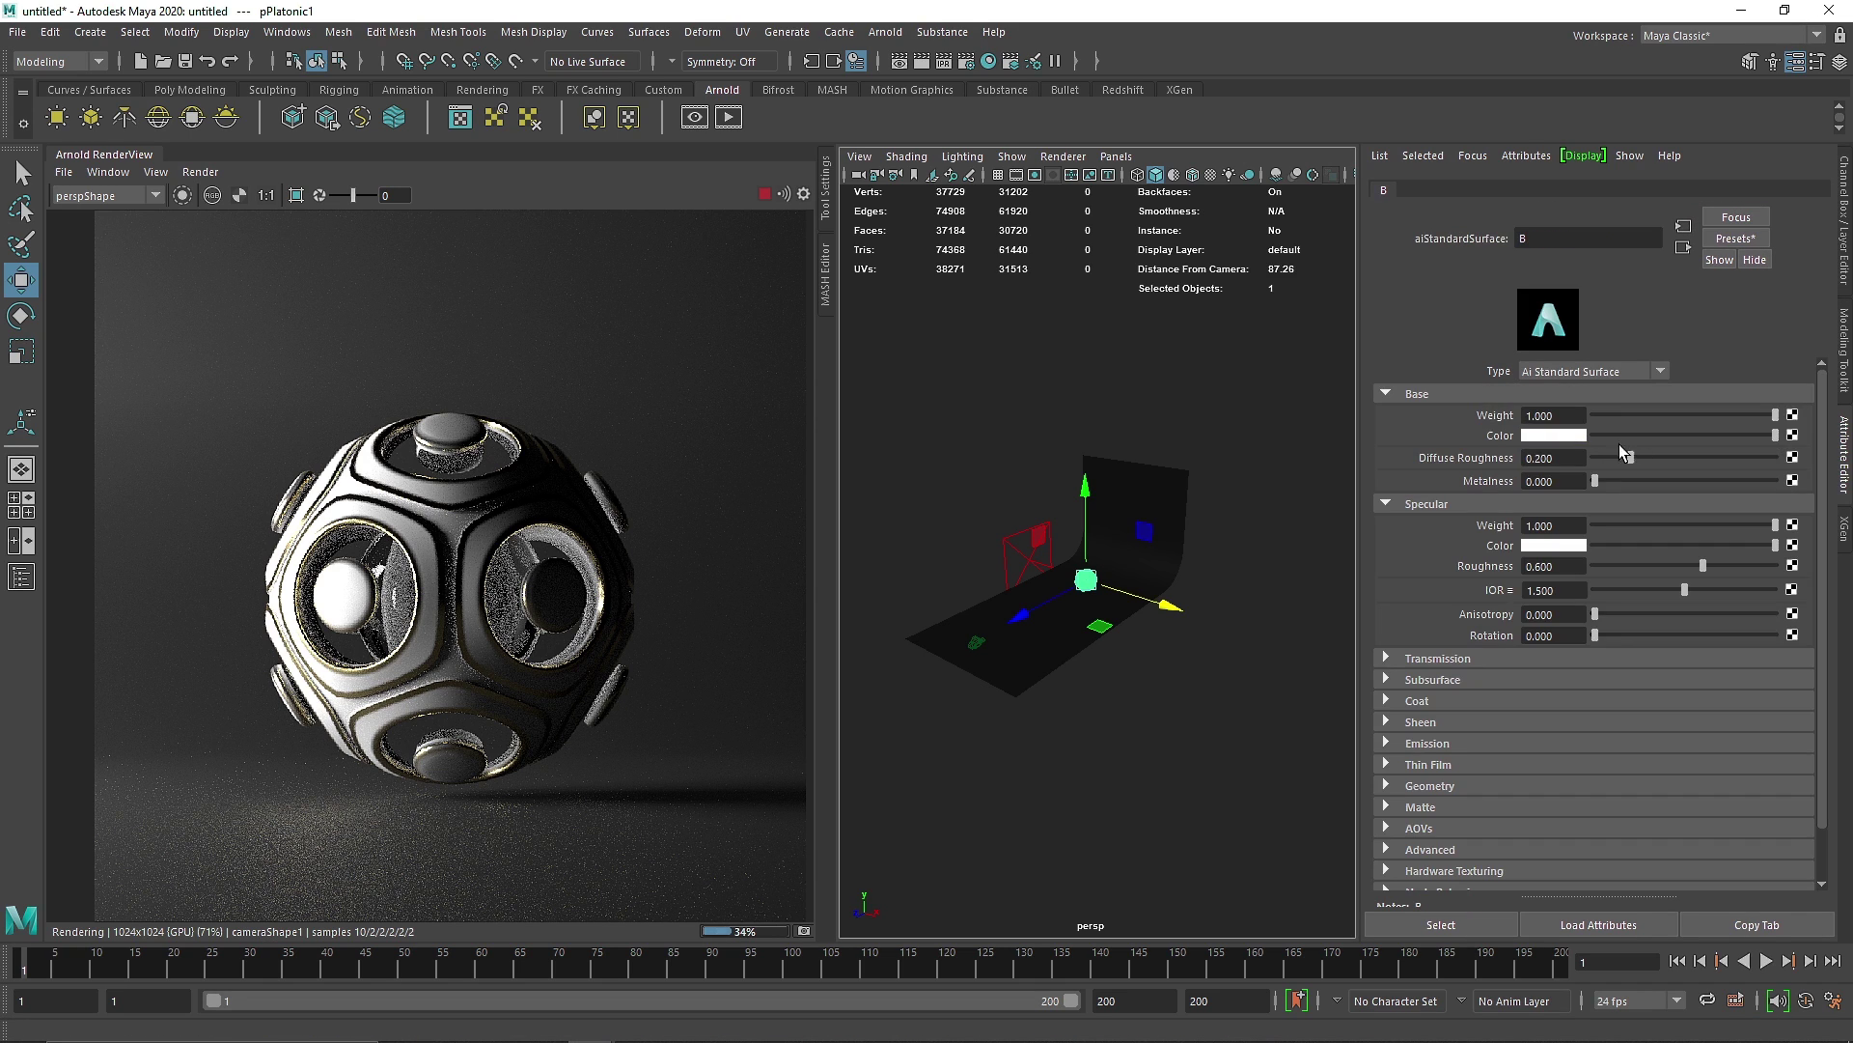
pyautogui.moveTo(1632, 436); pyautogui.dragTo(1563, 442)
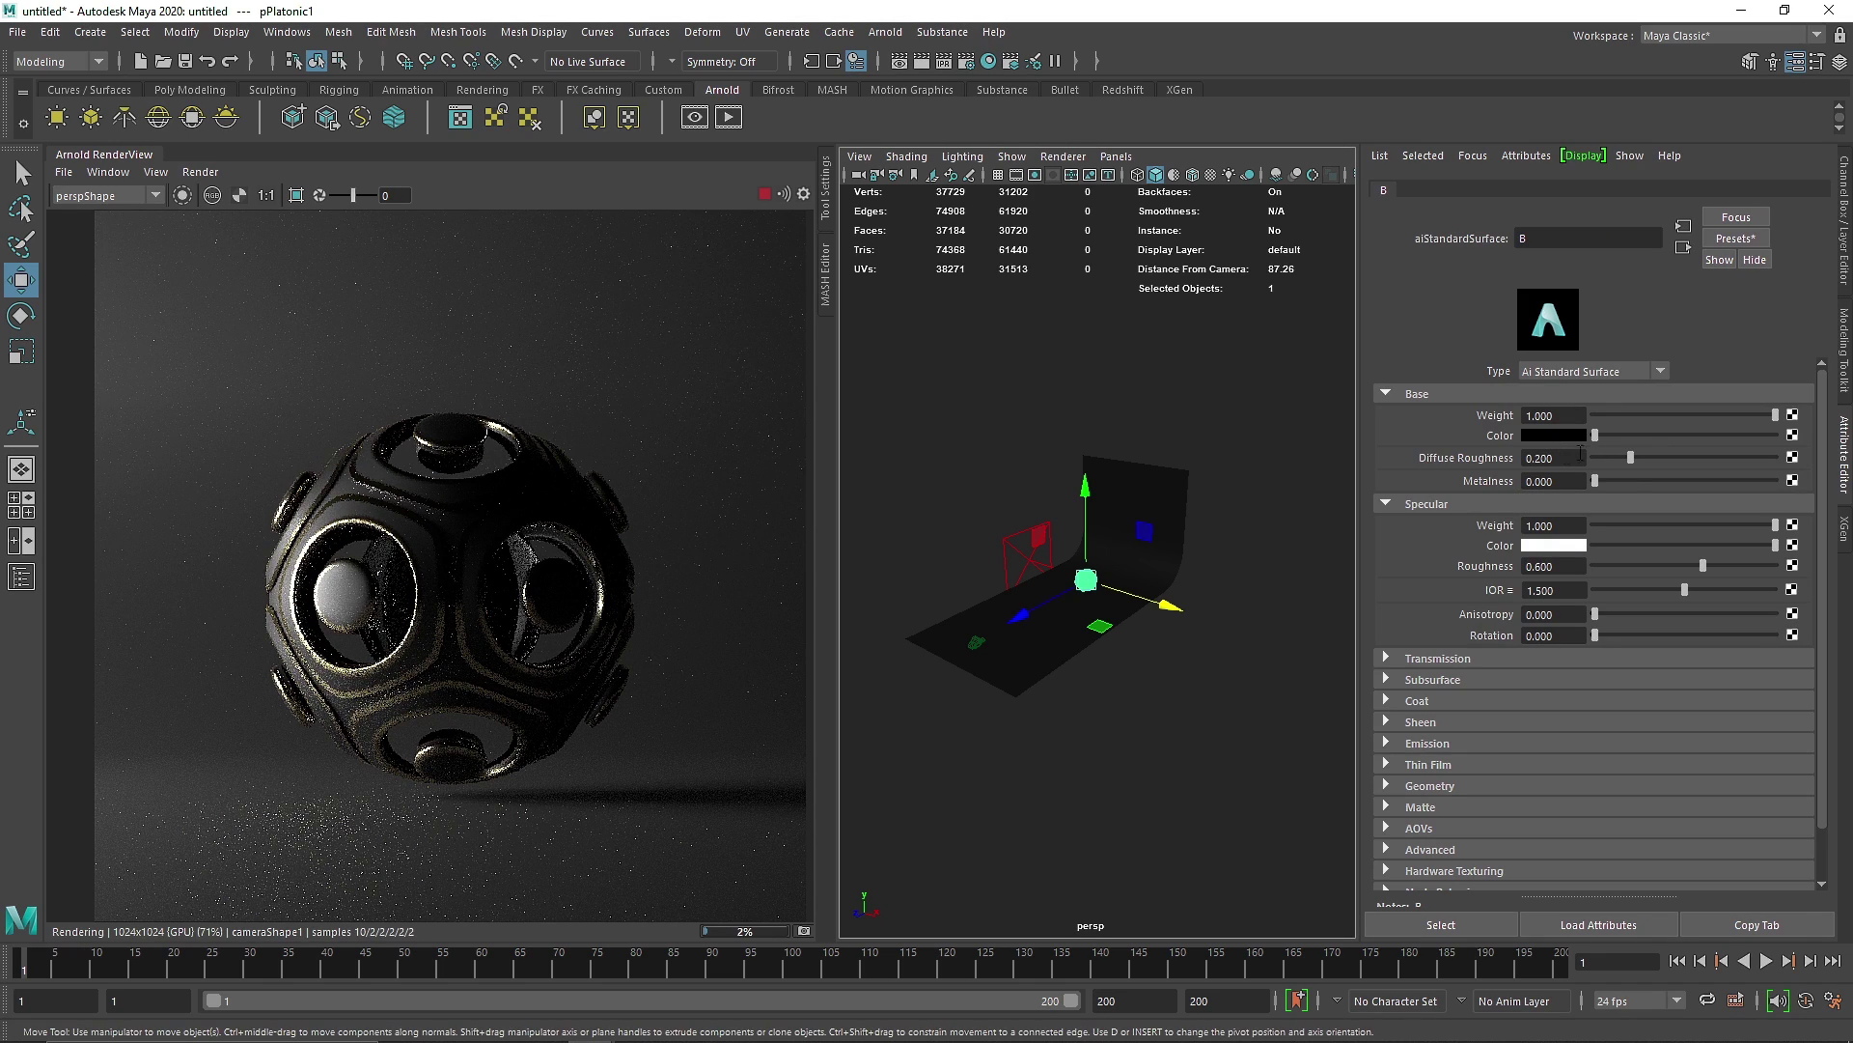
# Set material B's metalness to 0.854 and inspect the shell up close in the render.
pyautogui.moveTo(1623, 478); pyautogui.dragTo(1749, 480)
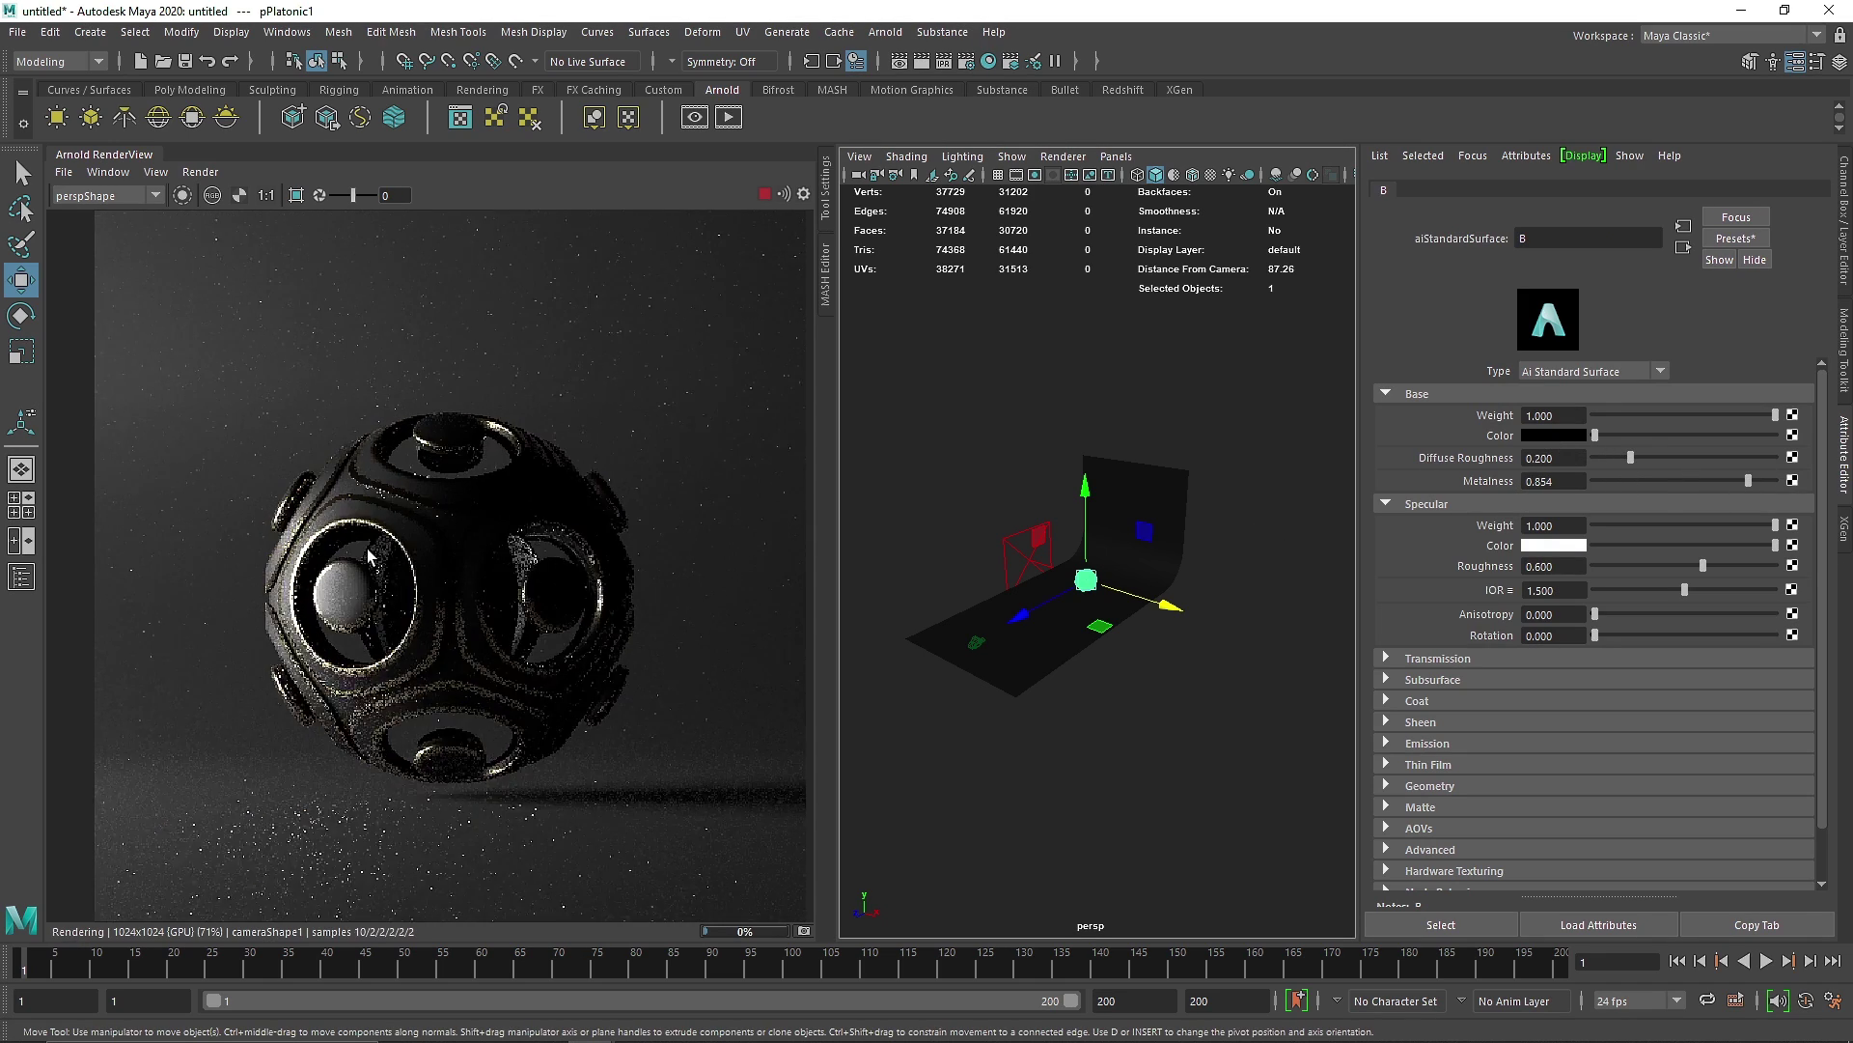
pyautogui.scroll(4, 231, 406)
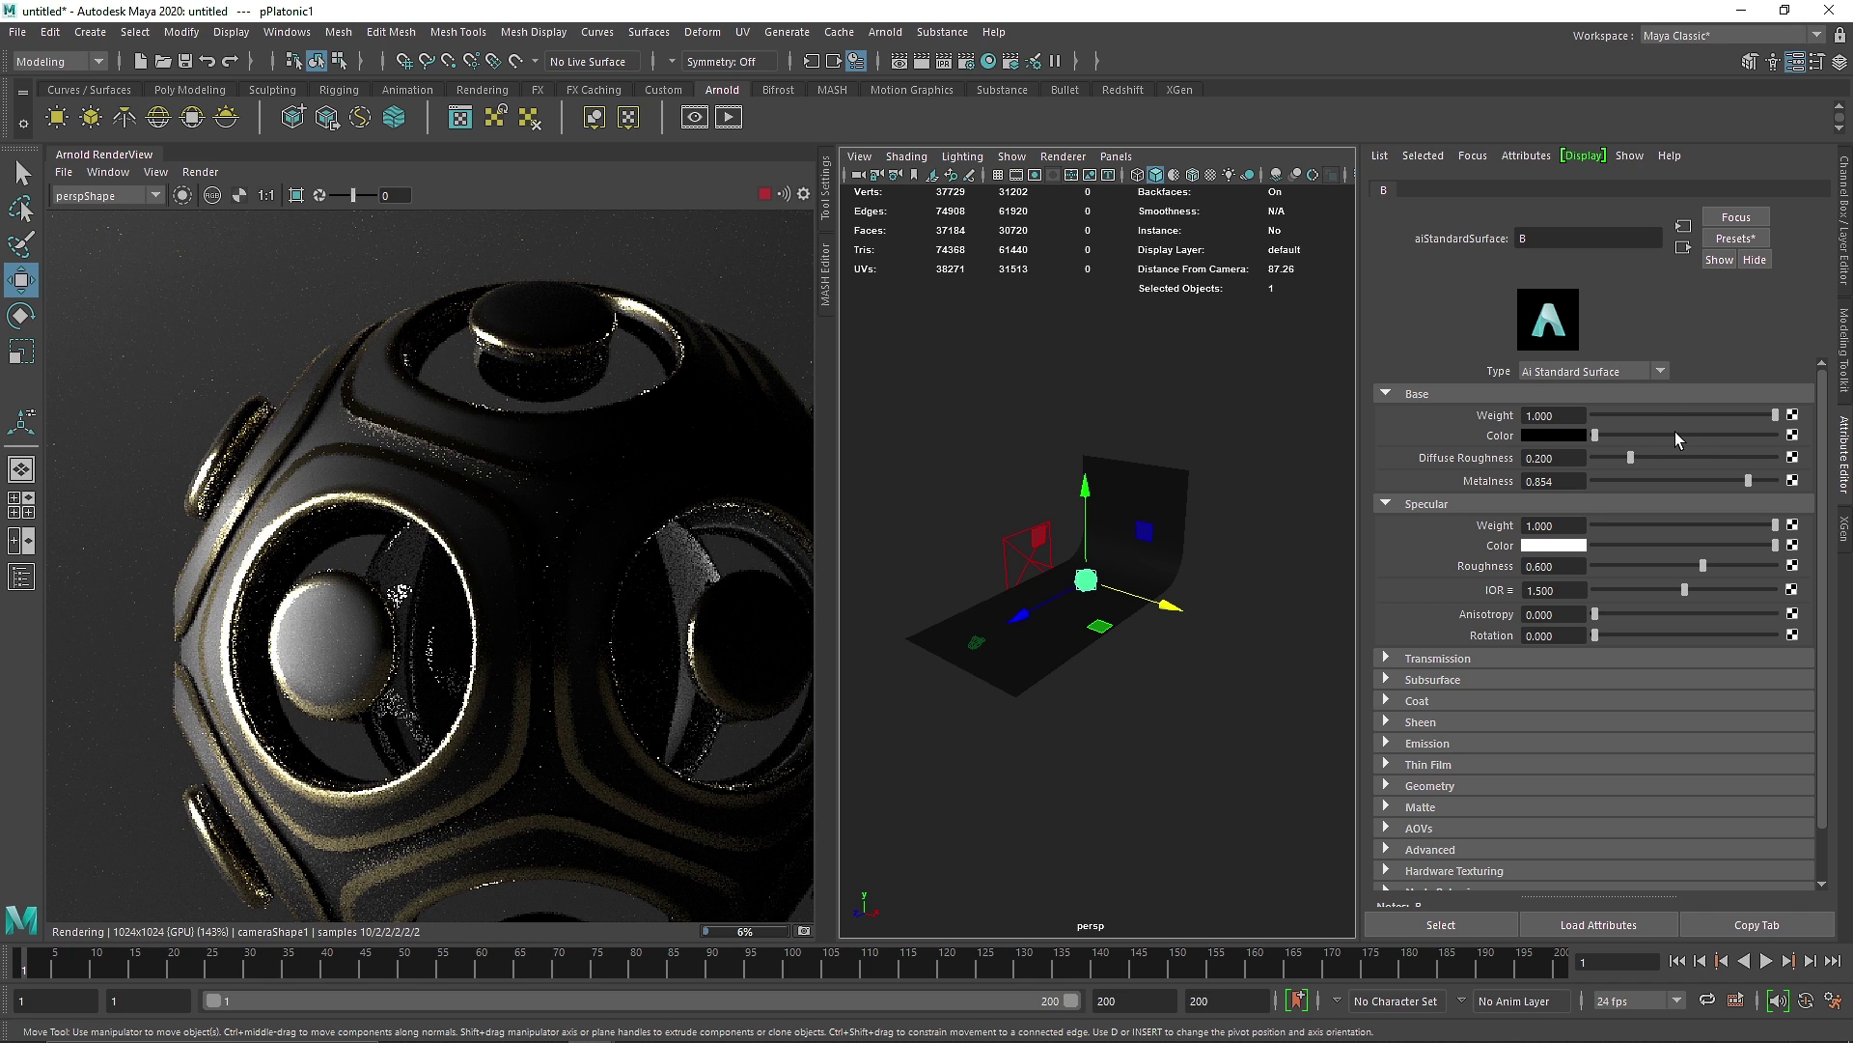
pyautogui.scroll(-4, 446, 507)
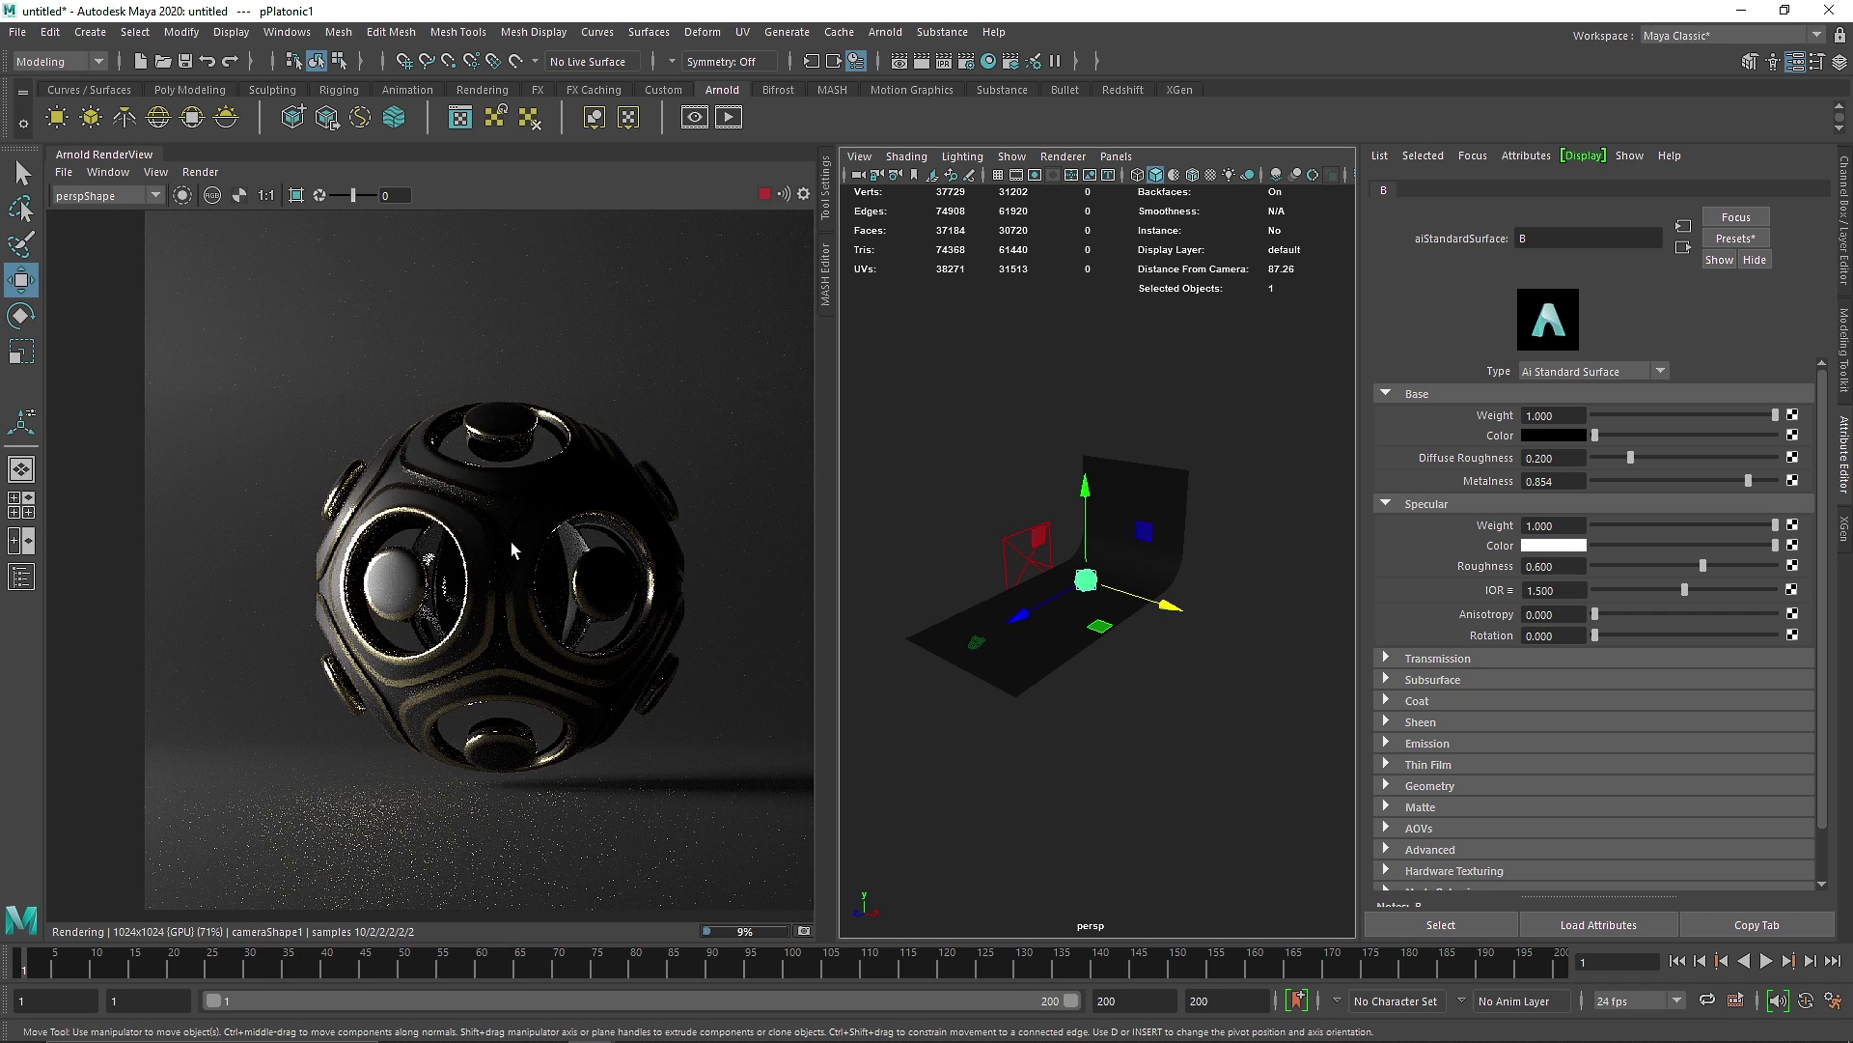
pyautogui.press('f')
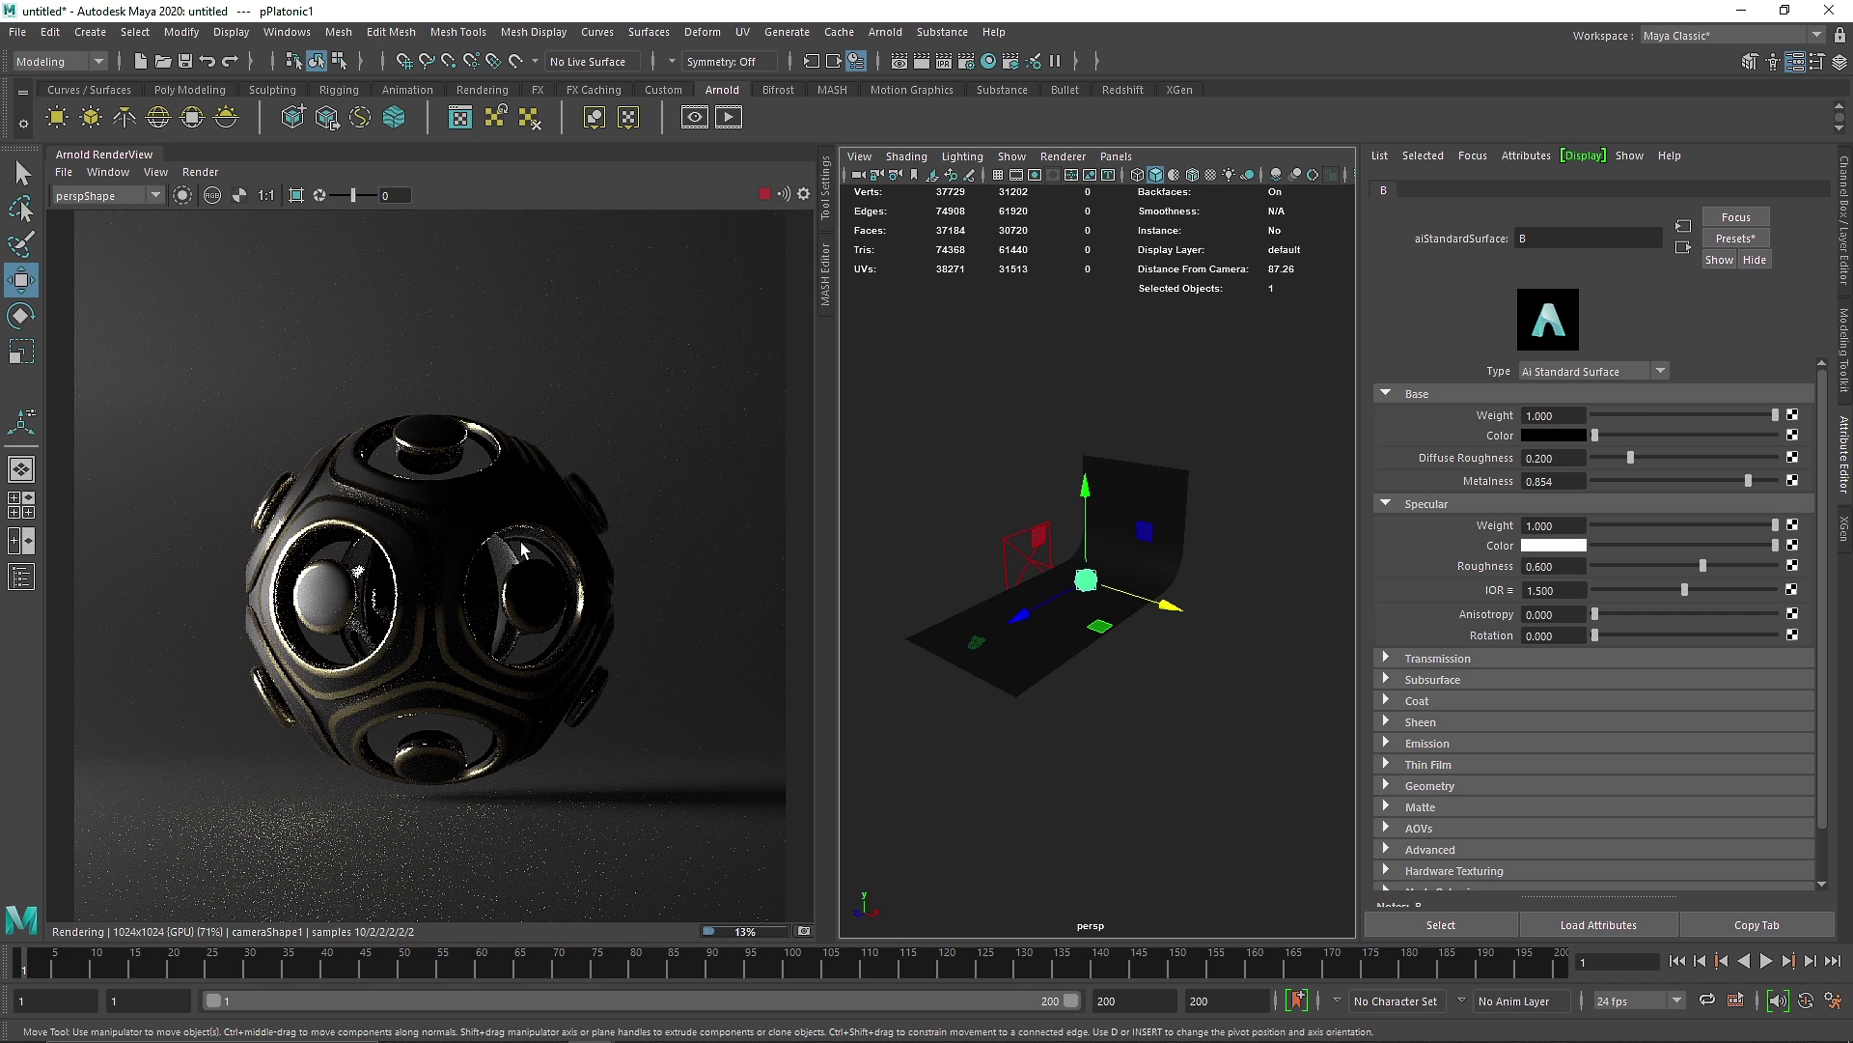